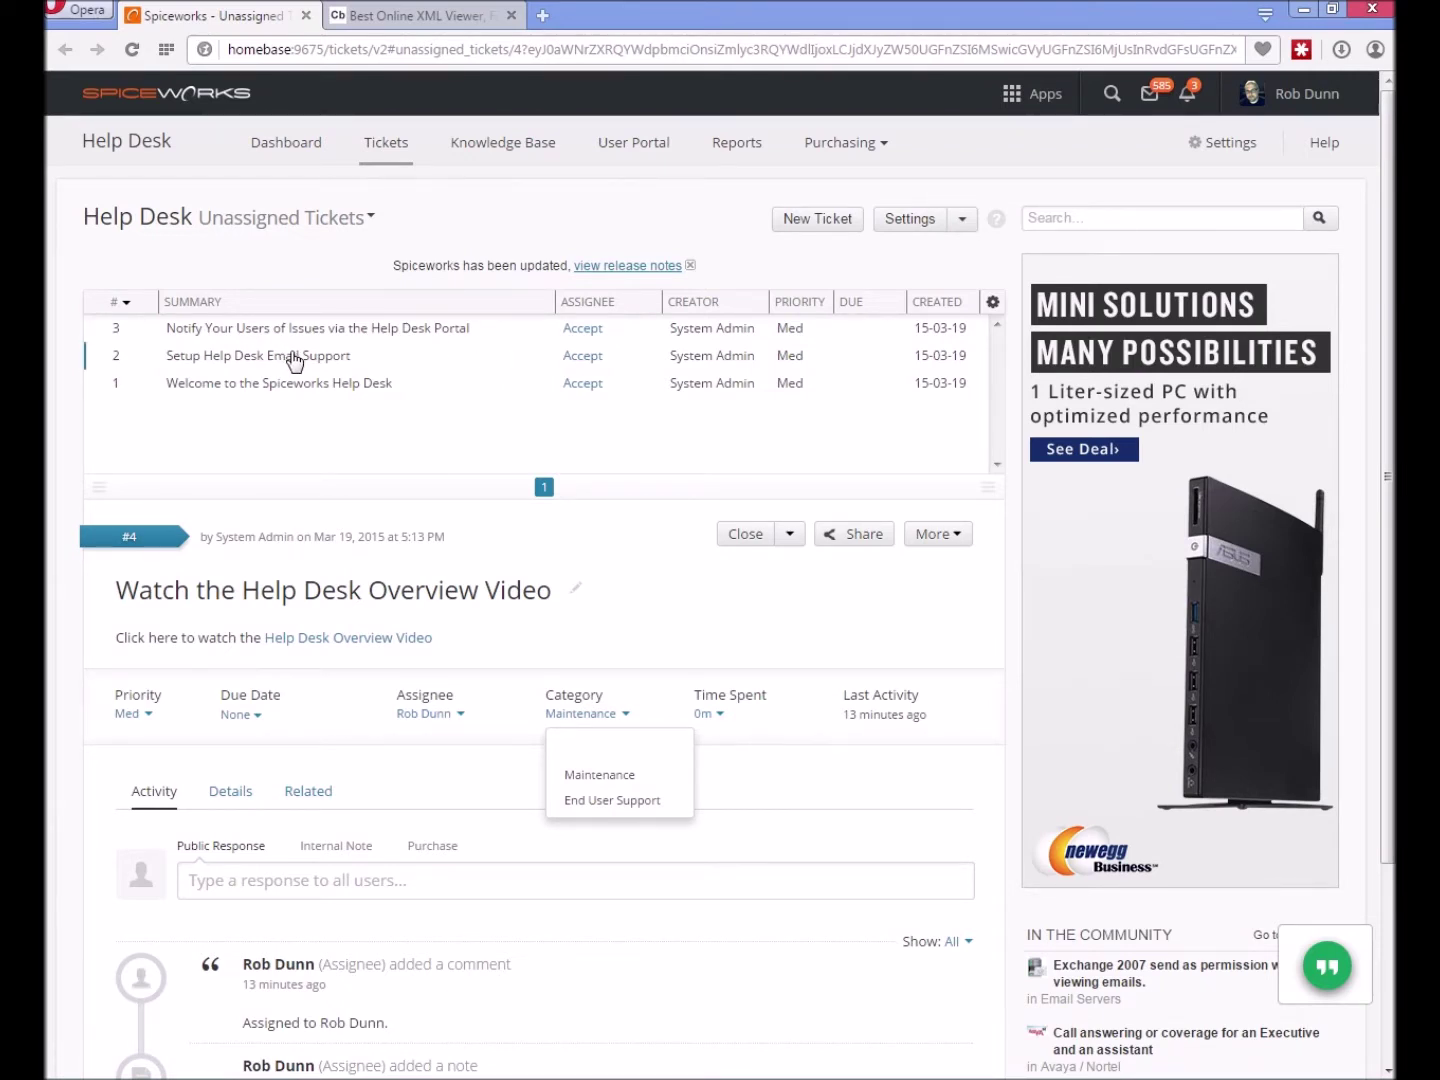
# Look over ticket #3 and the Setup Help Desk Email Support and Welcome tickets.
pyautogui.click(640, 448)
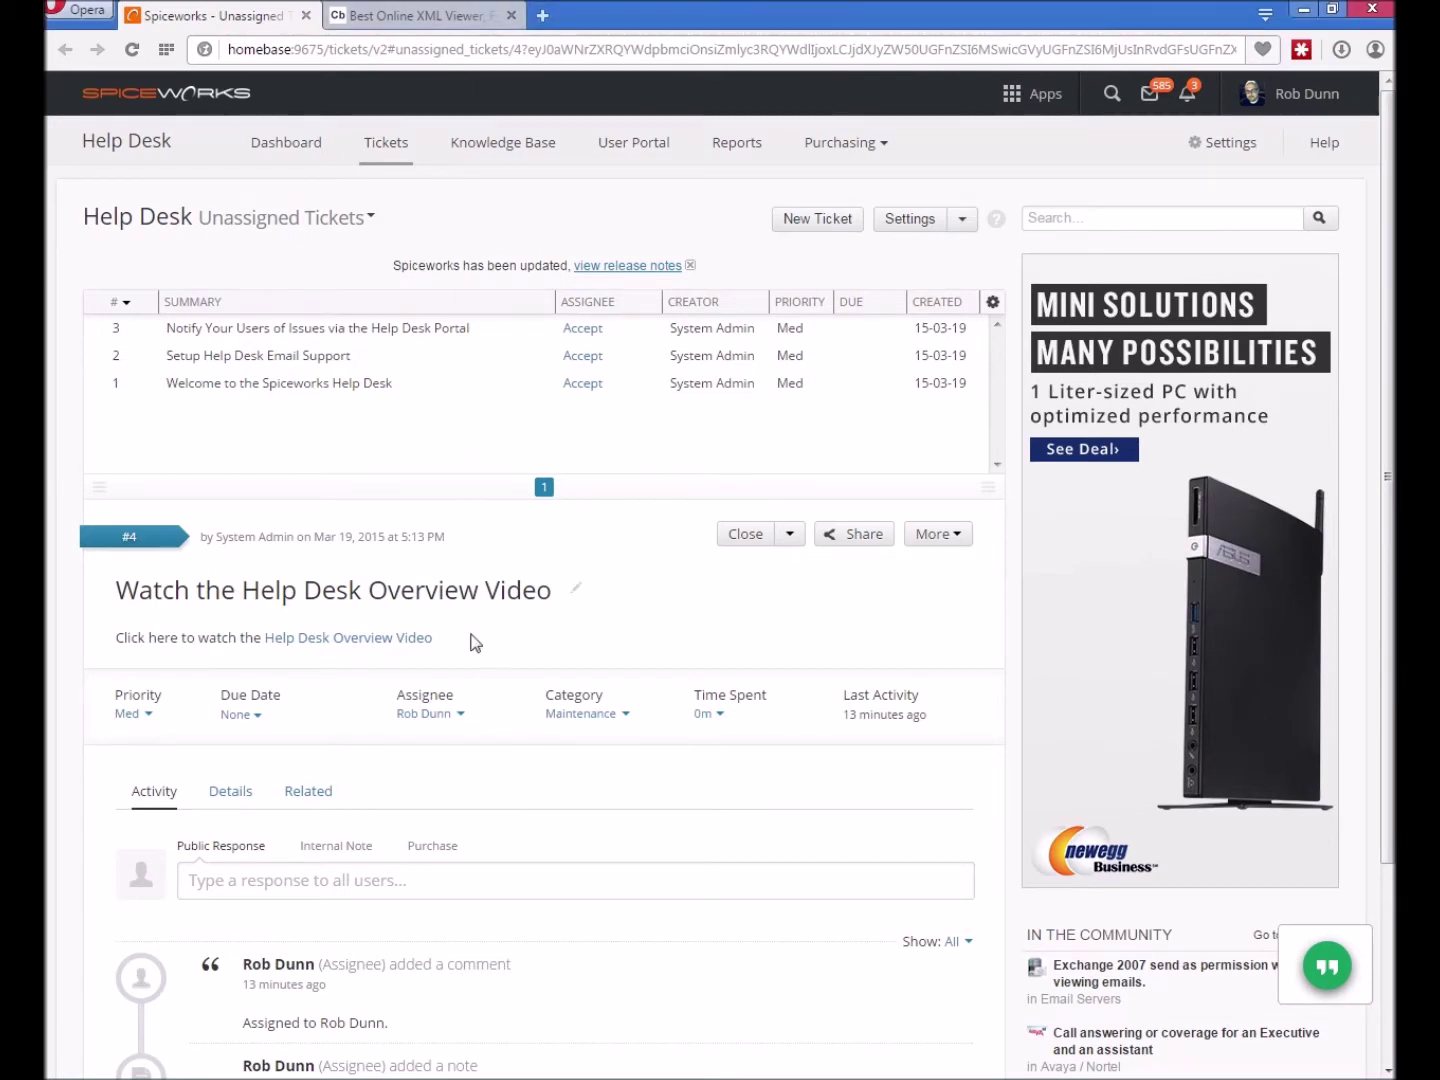
pyautogui.click(307, 336)
pyautogui.click(313, 358)
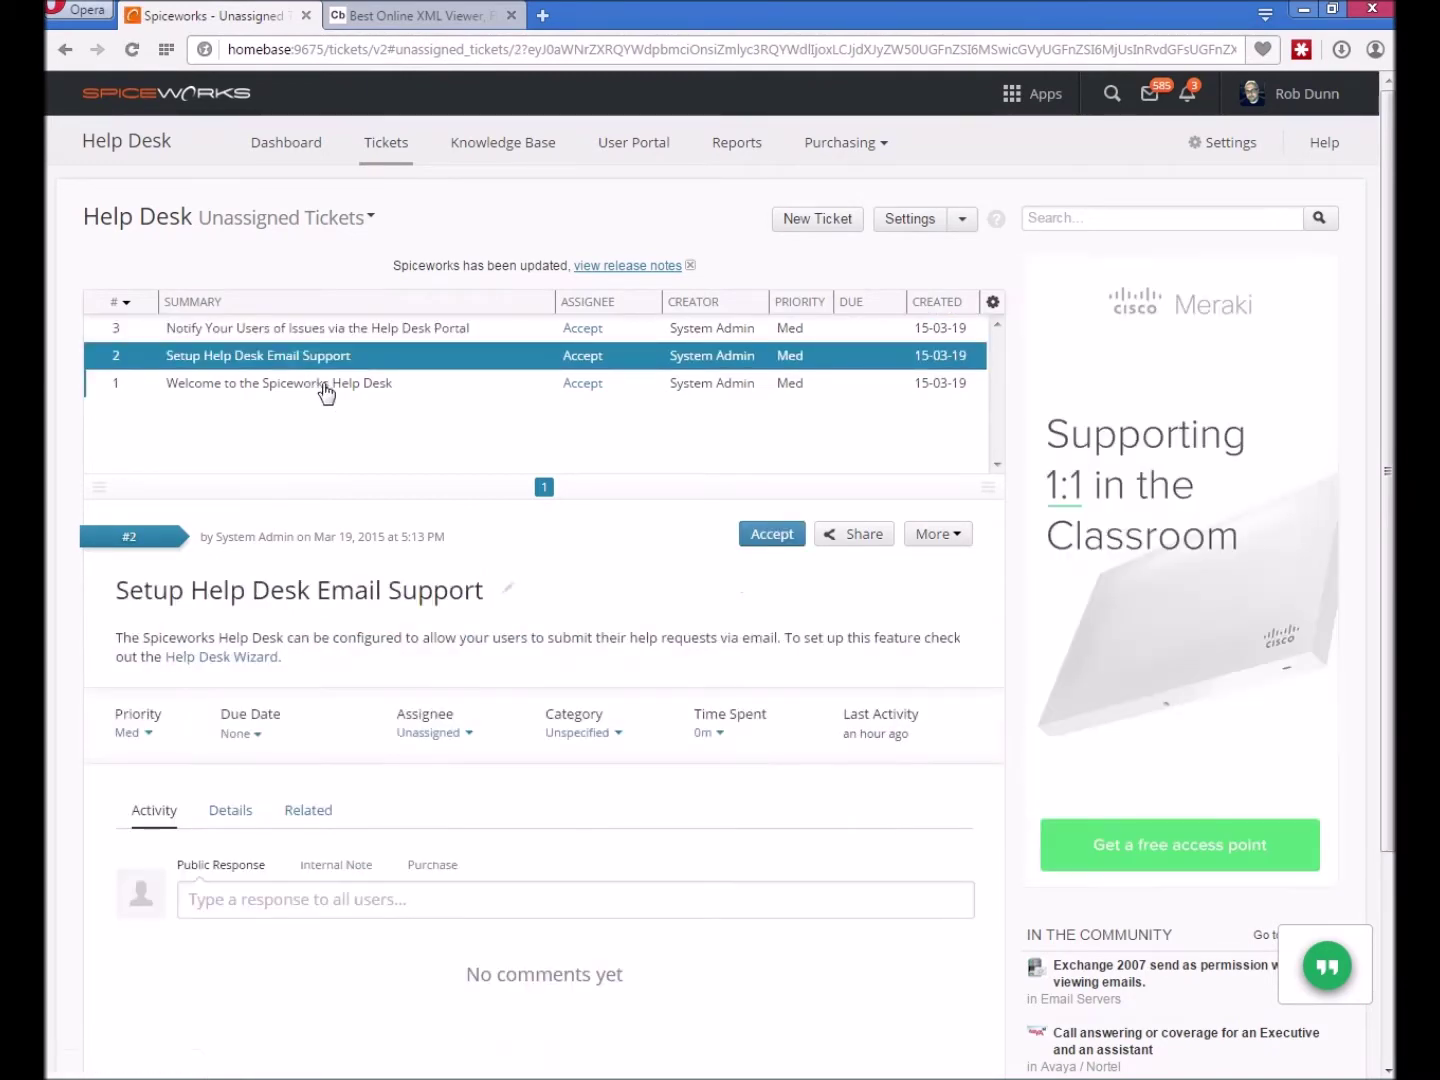
pyautogui.click(320, 388)
# Return to ticket #3 and review its Category options, leaving it Unspecified.
pyautogui.click(332, 338)
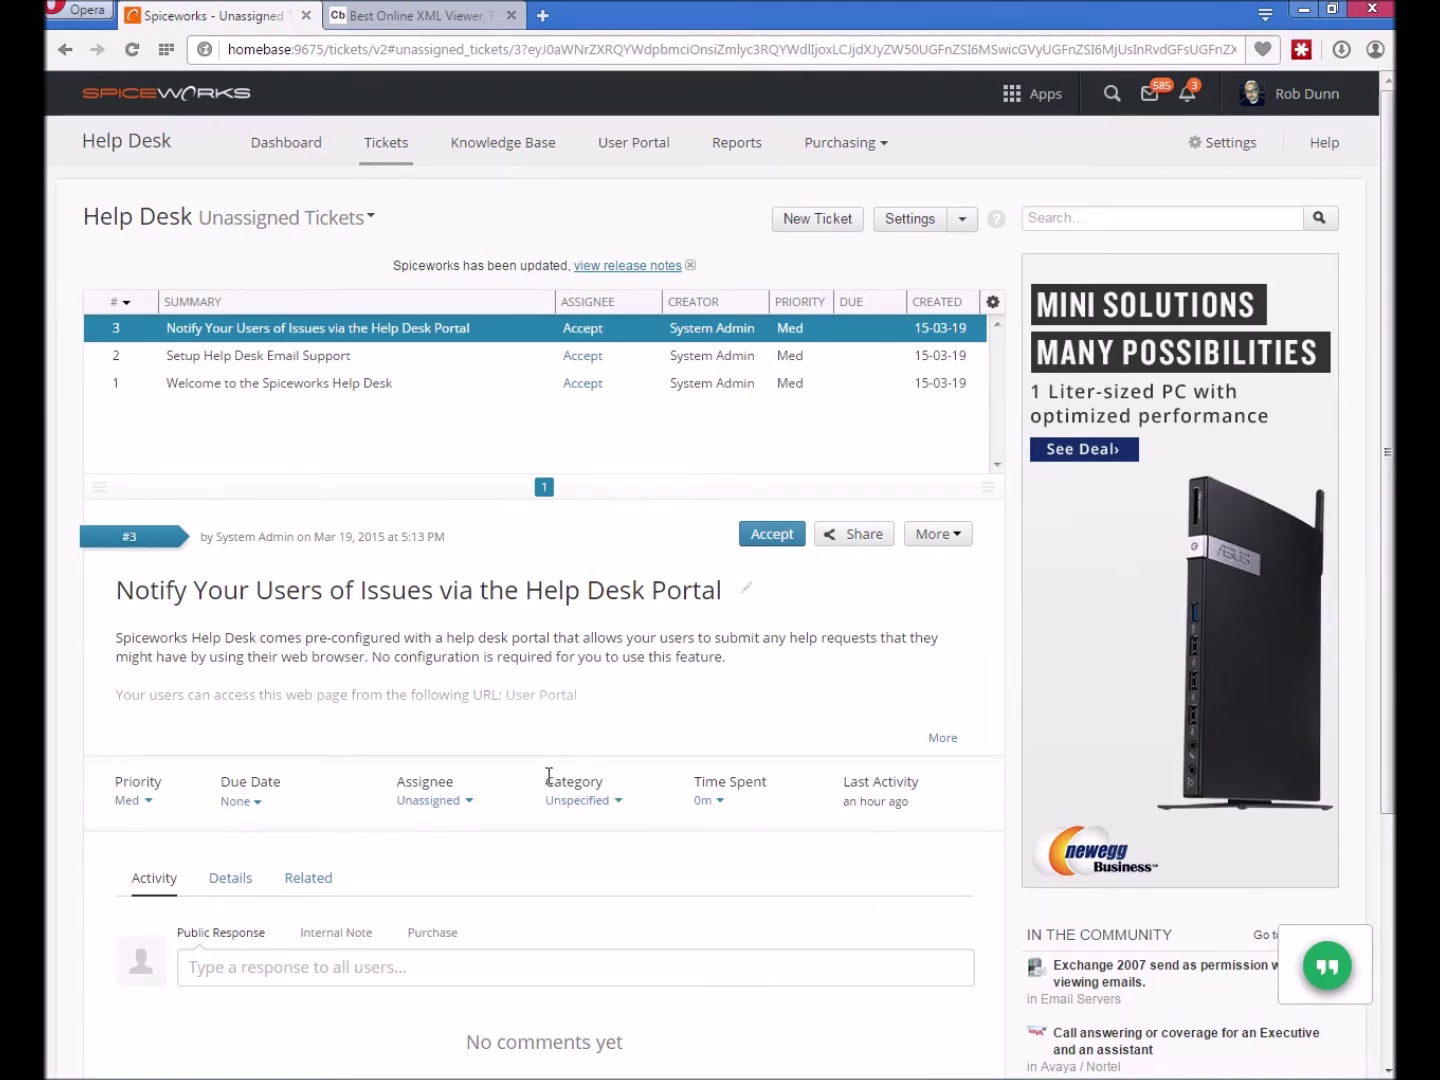
pyautogui.click(612, 802)
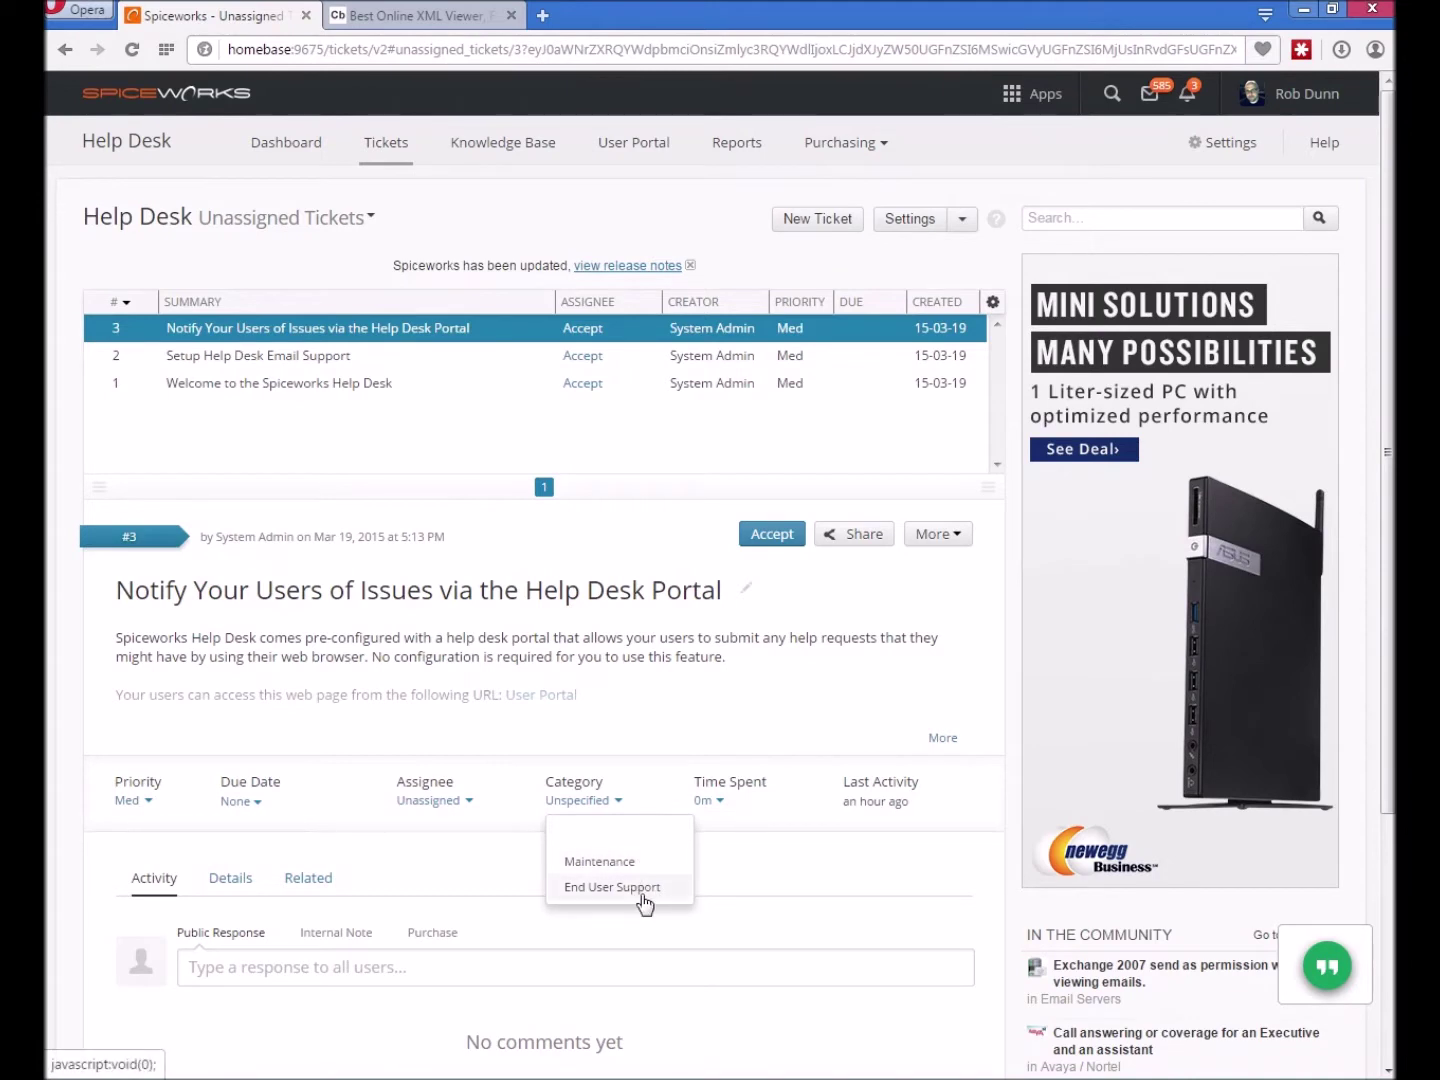
pyautogui.click(770, 876)
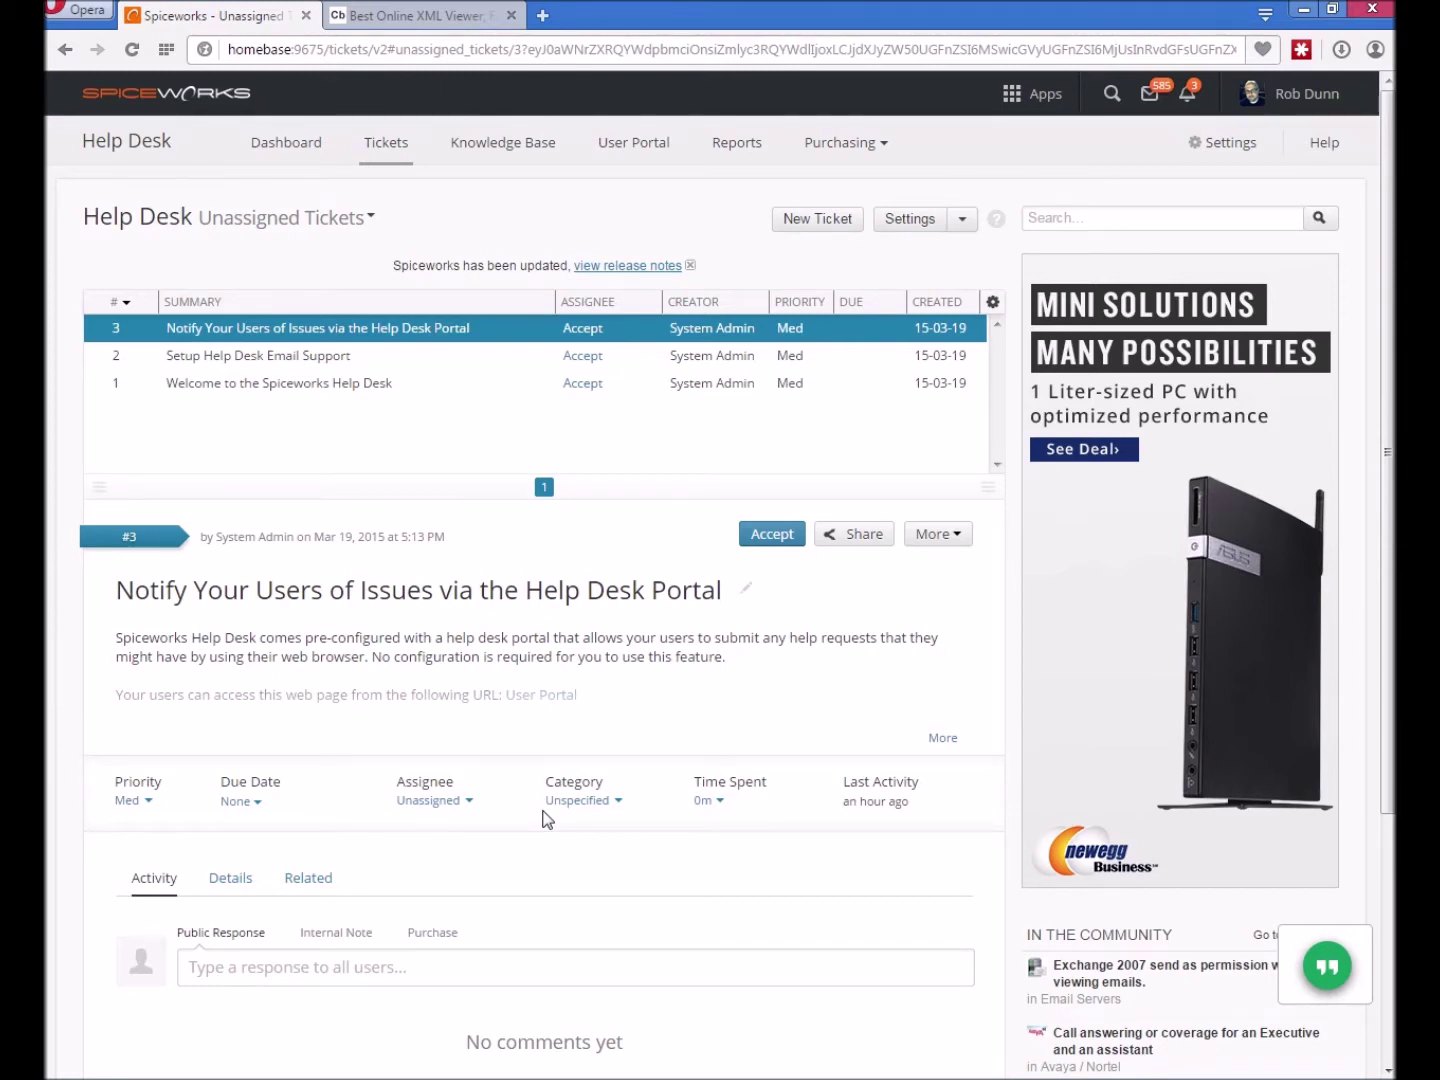
# Quit the Hangouts chat widget and confirm closing it.
pyautogui.click(1353, 953)
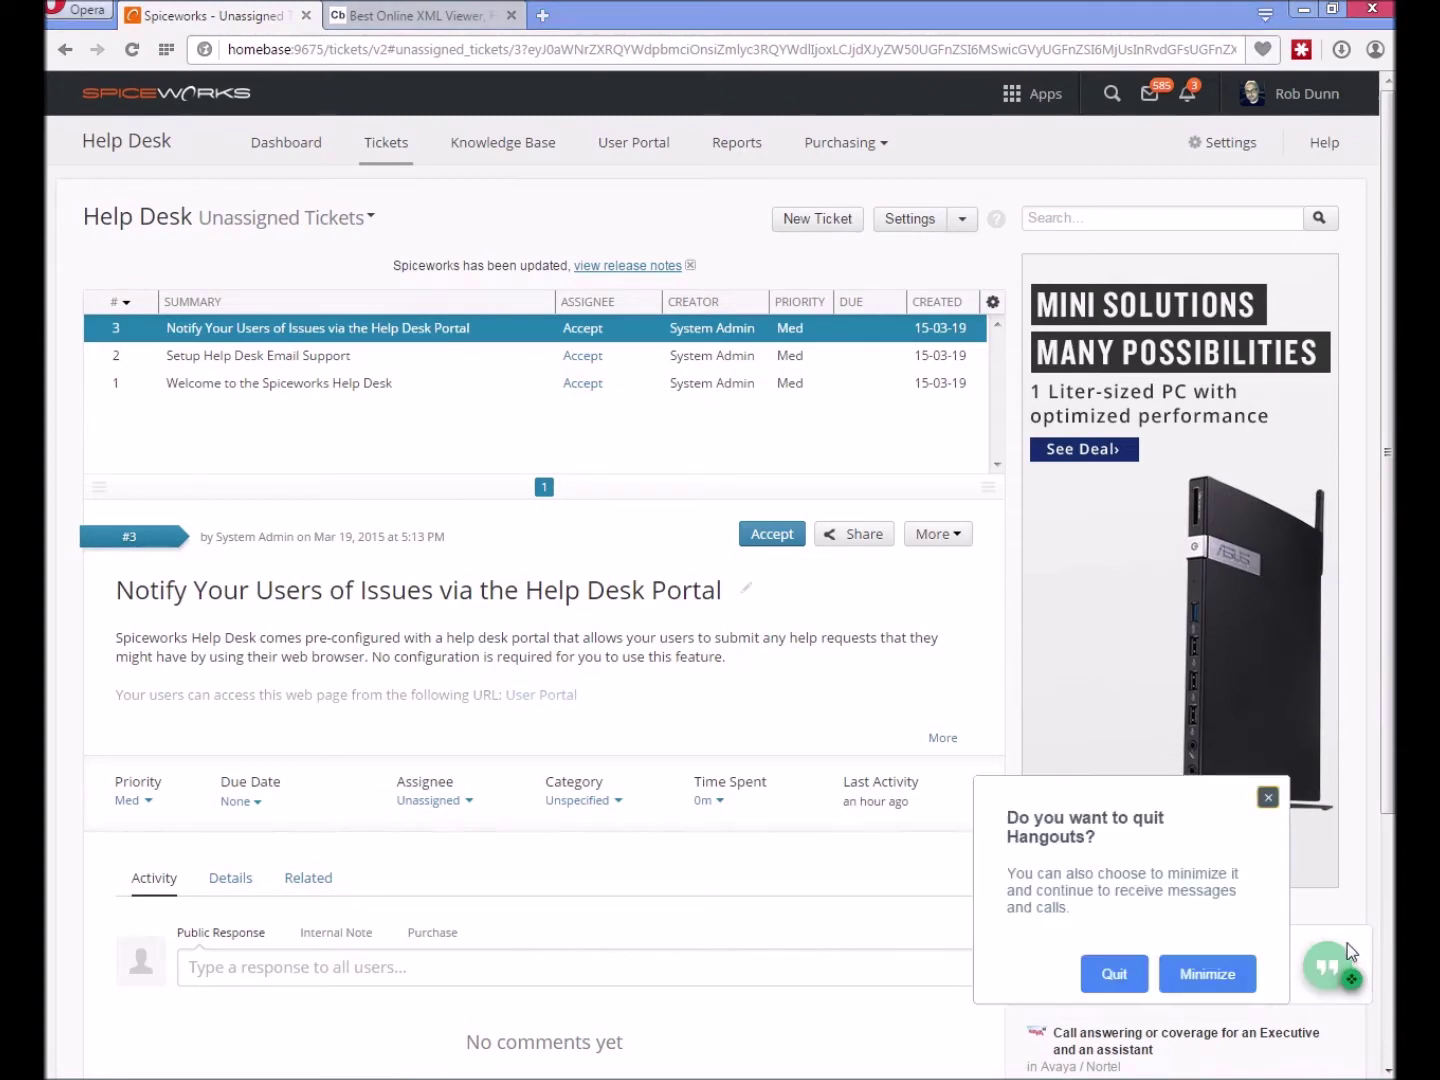
pyautogui.click(1113, 973)
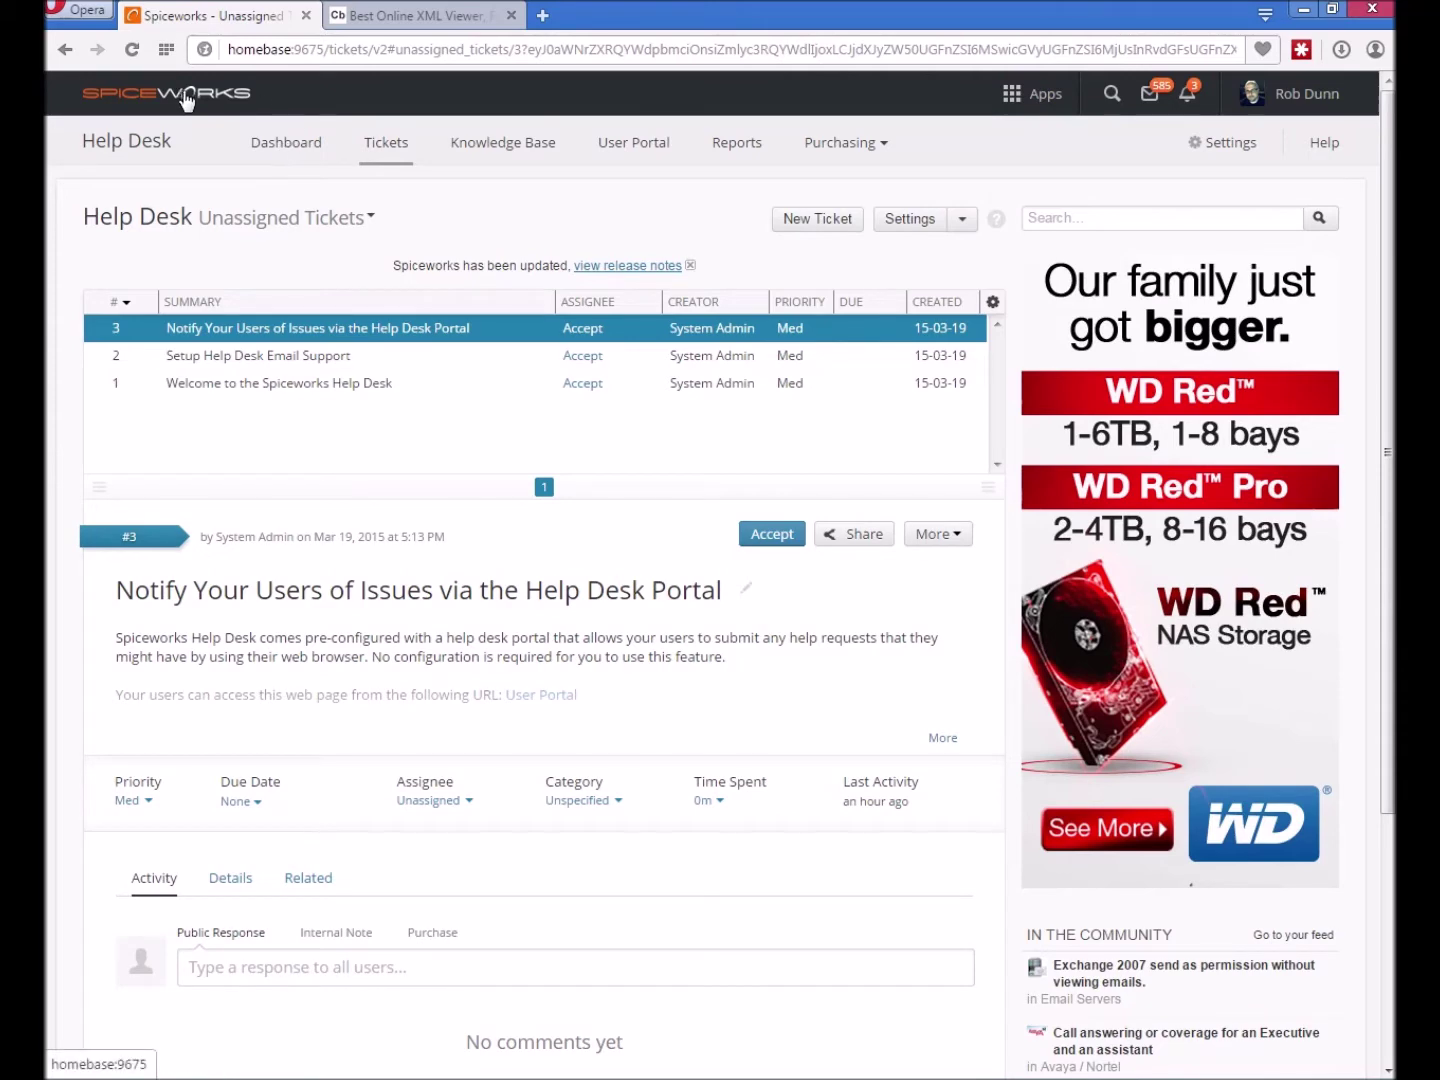
# Go from the Dashboard to All Settings and scroll down to the Additional section.
pyautogui.click(296, 146)
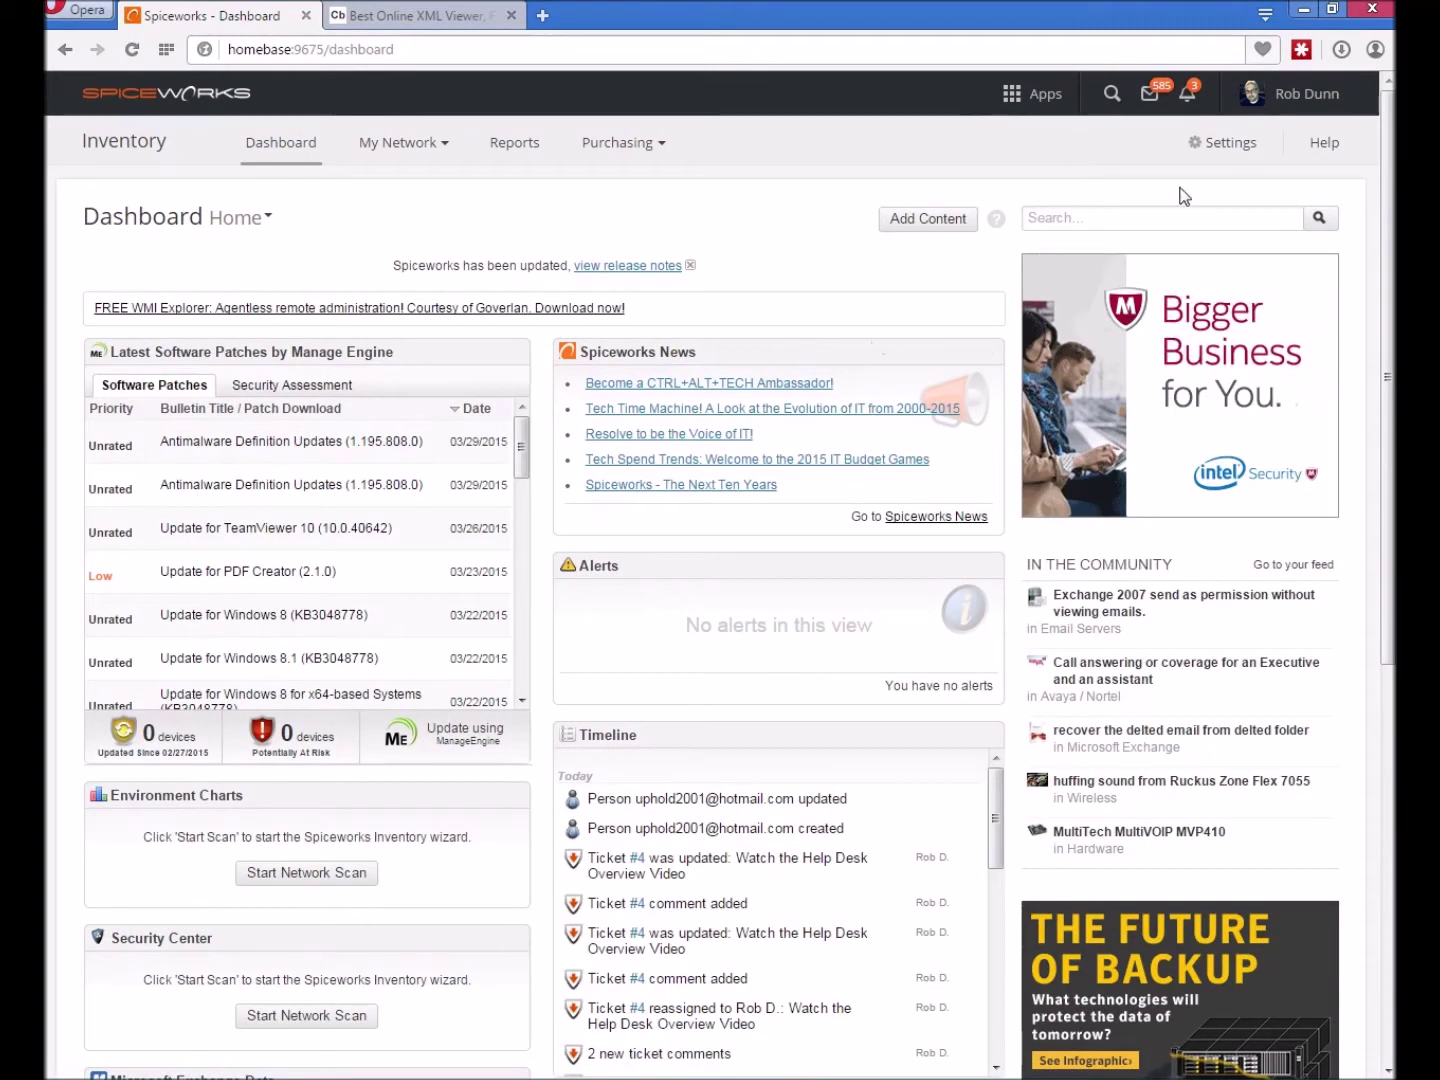
pyautogui.click(1229, 148)
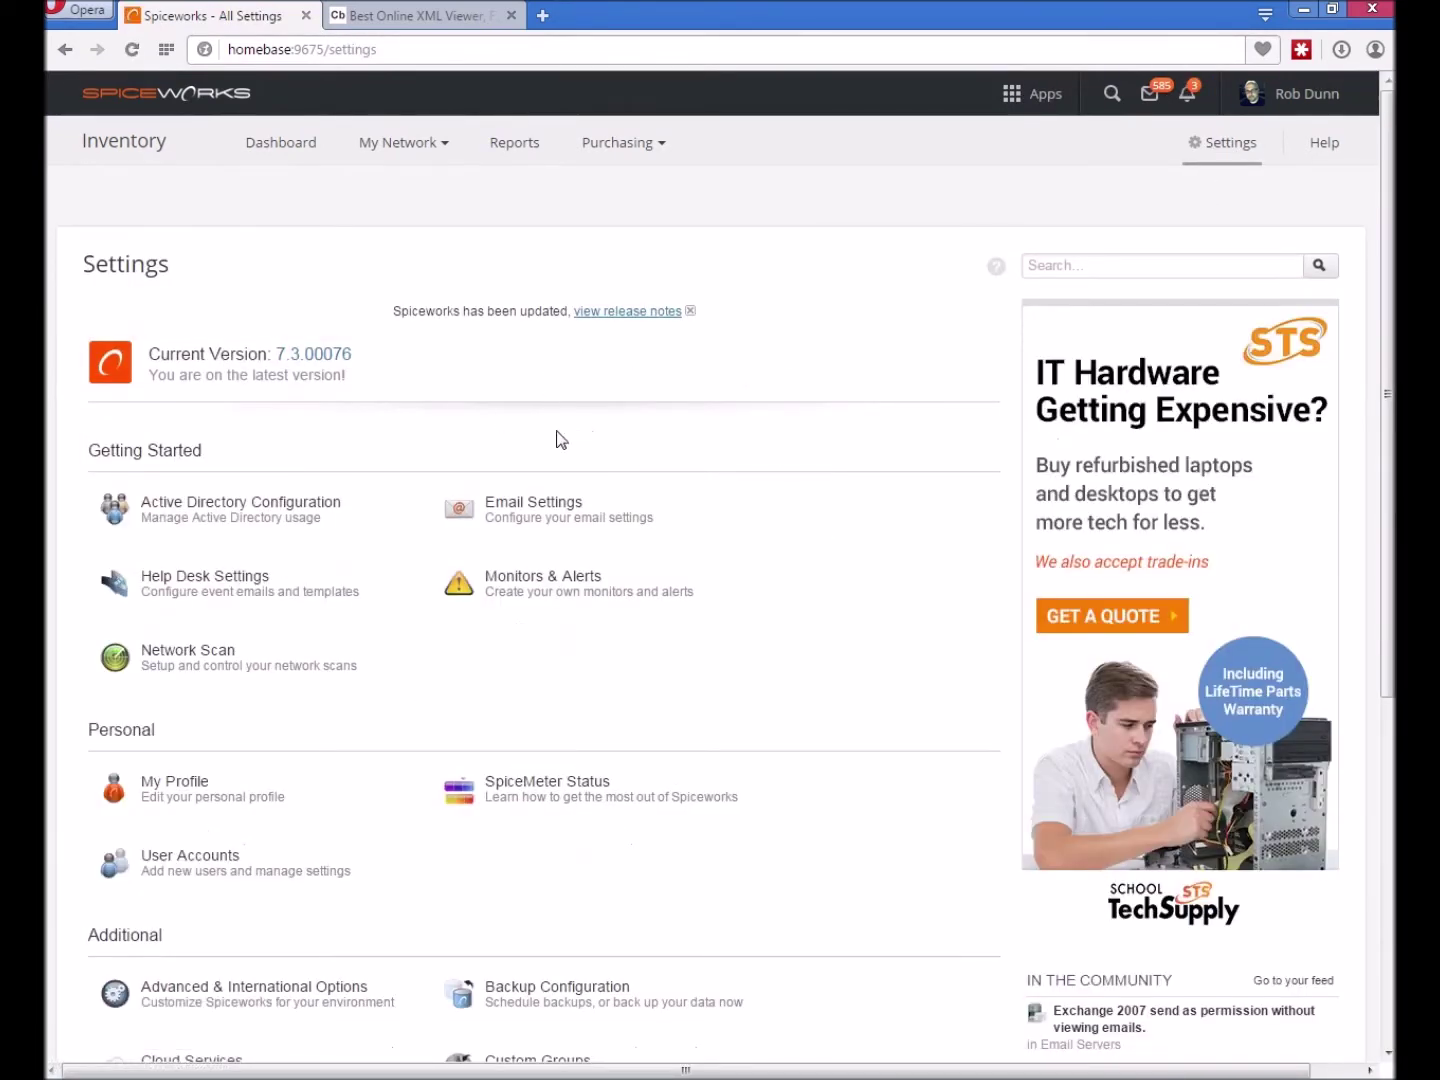
pyautogui.moveTo(1390, 280); pyautogui.dragTo(1385, 605)
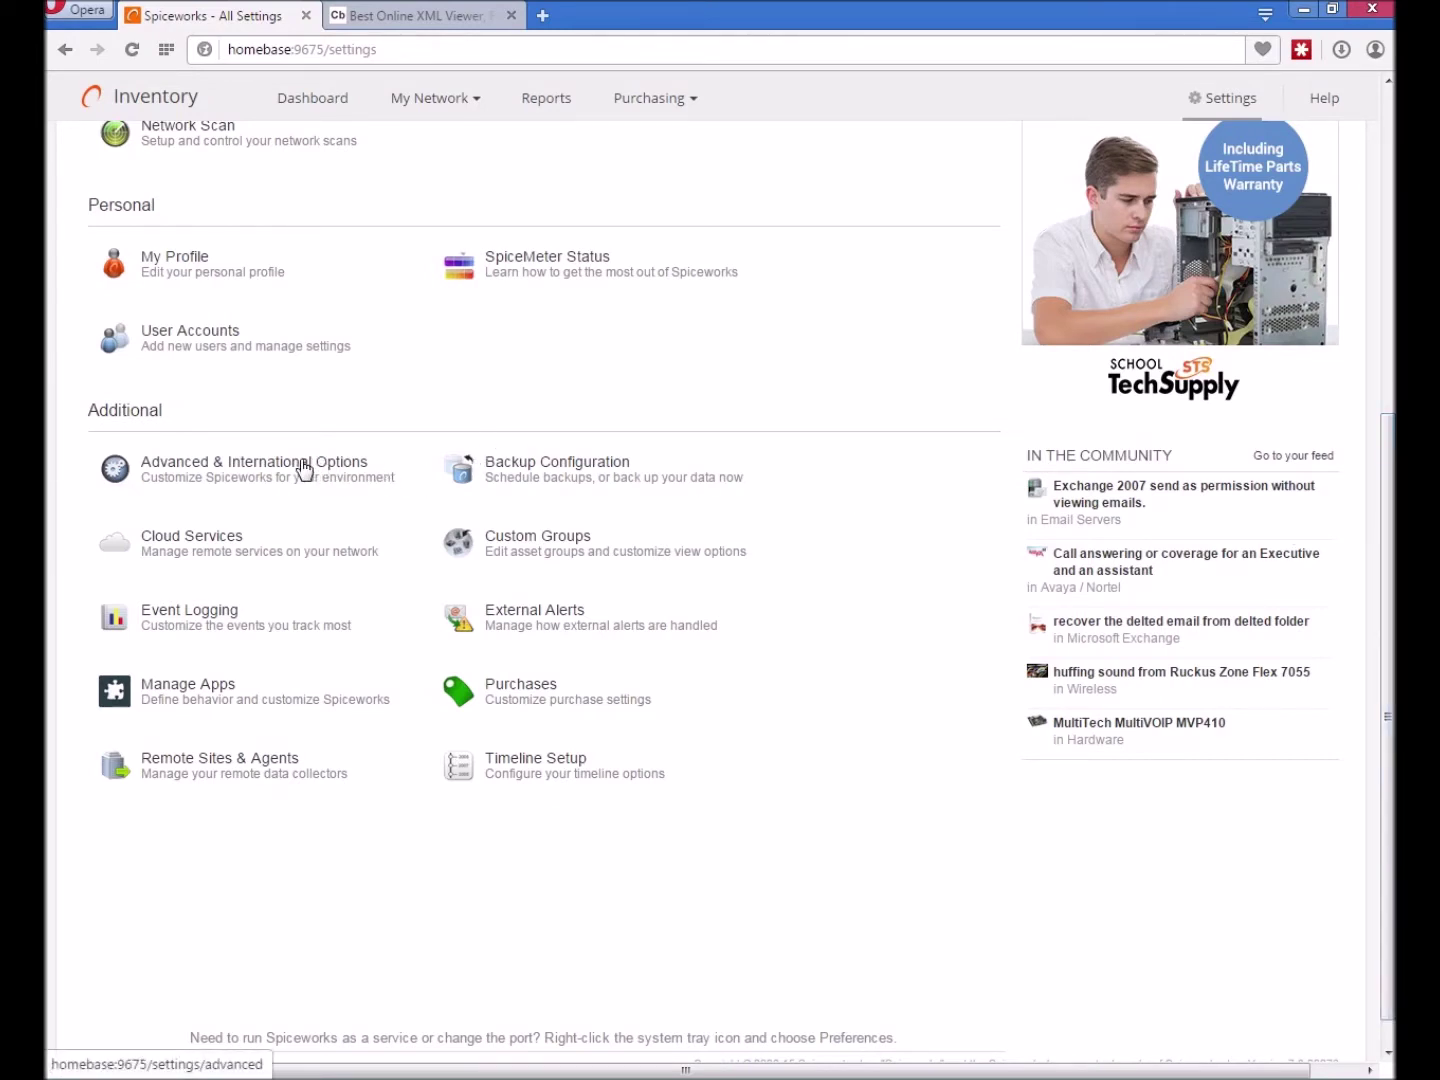
# Open Advanced & International Options to see the Maintenance and End User Support categories.
pyautogui.click(306, 468)
pyautogui.scroll(-1, 250, 500)
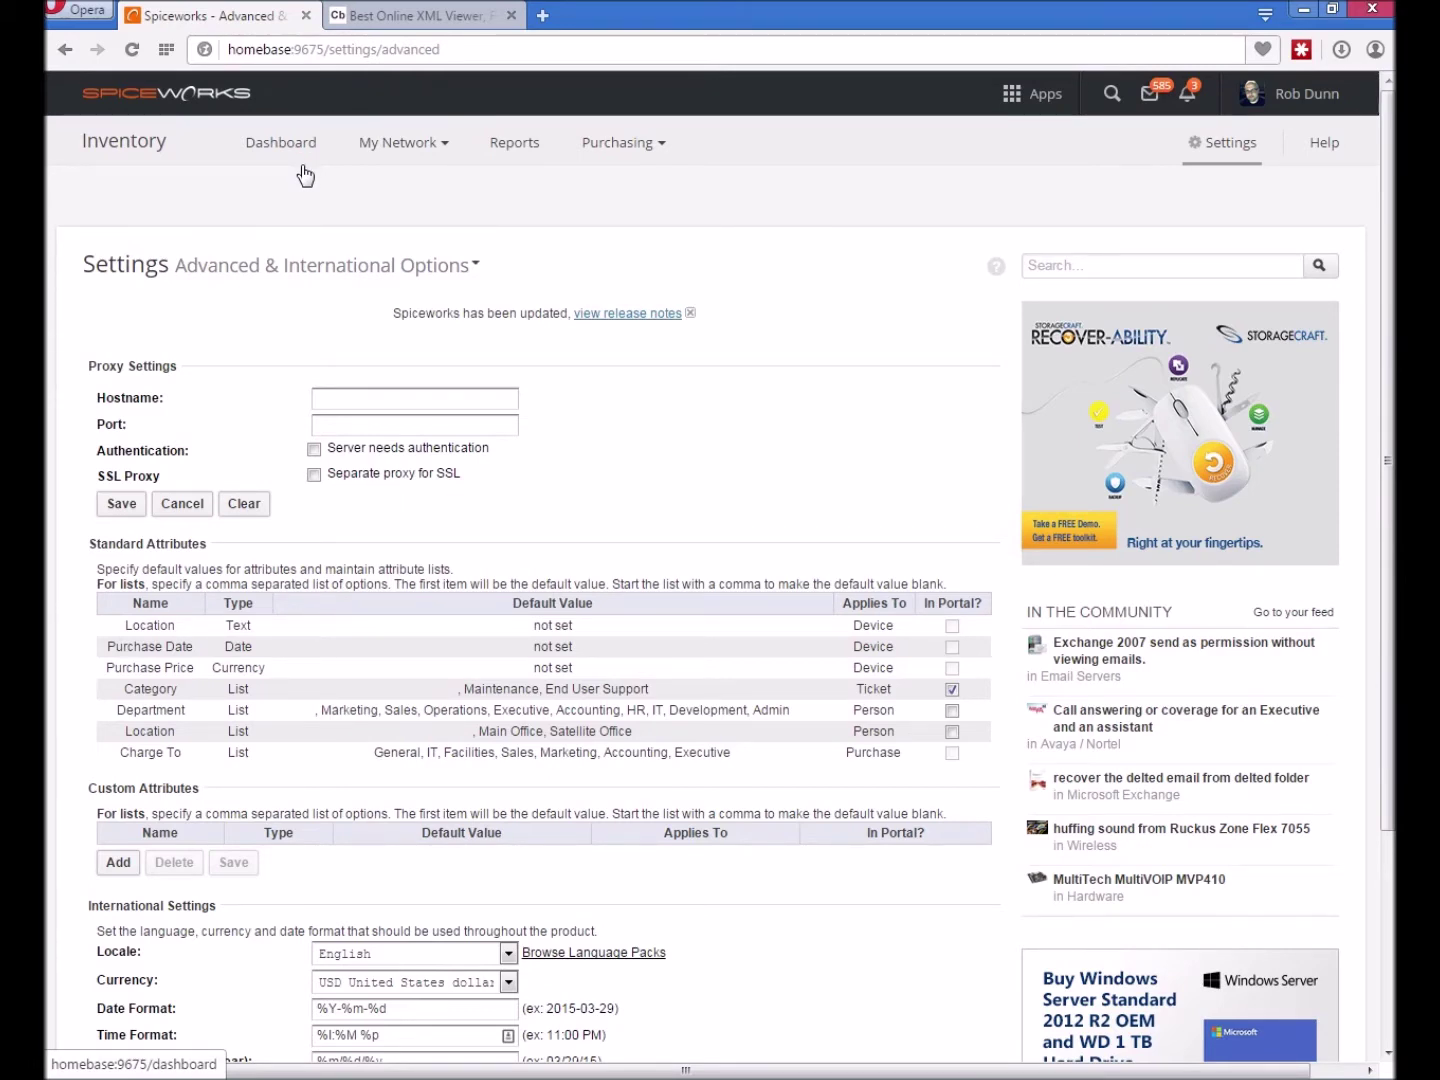
# Go back to All Settings and open Manage Apps to see the installed plugins.
pyautogui.click(65, 49)
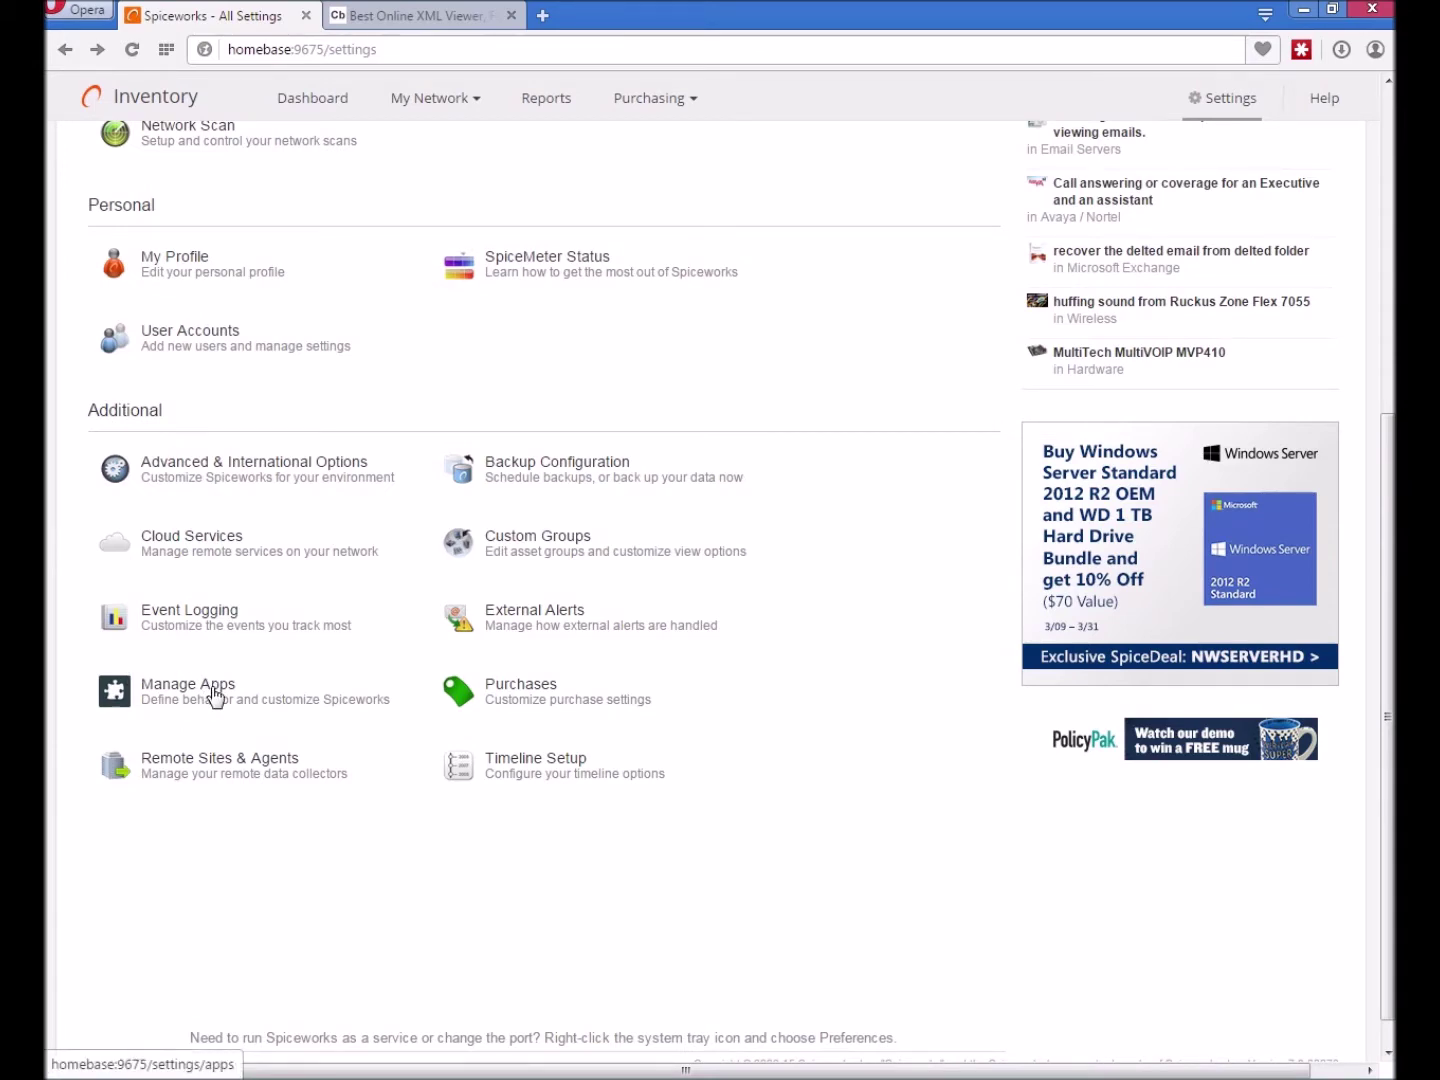
pyautogui.click(213, 692)
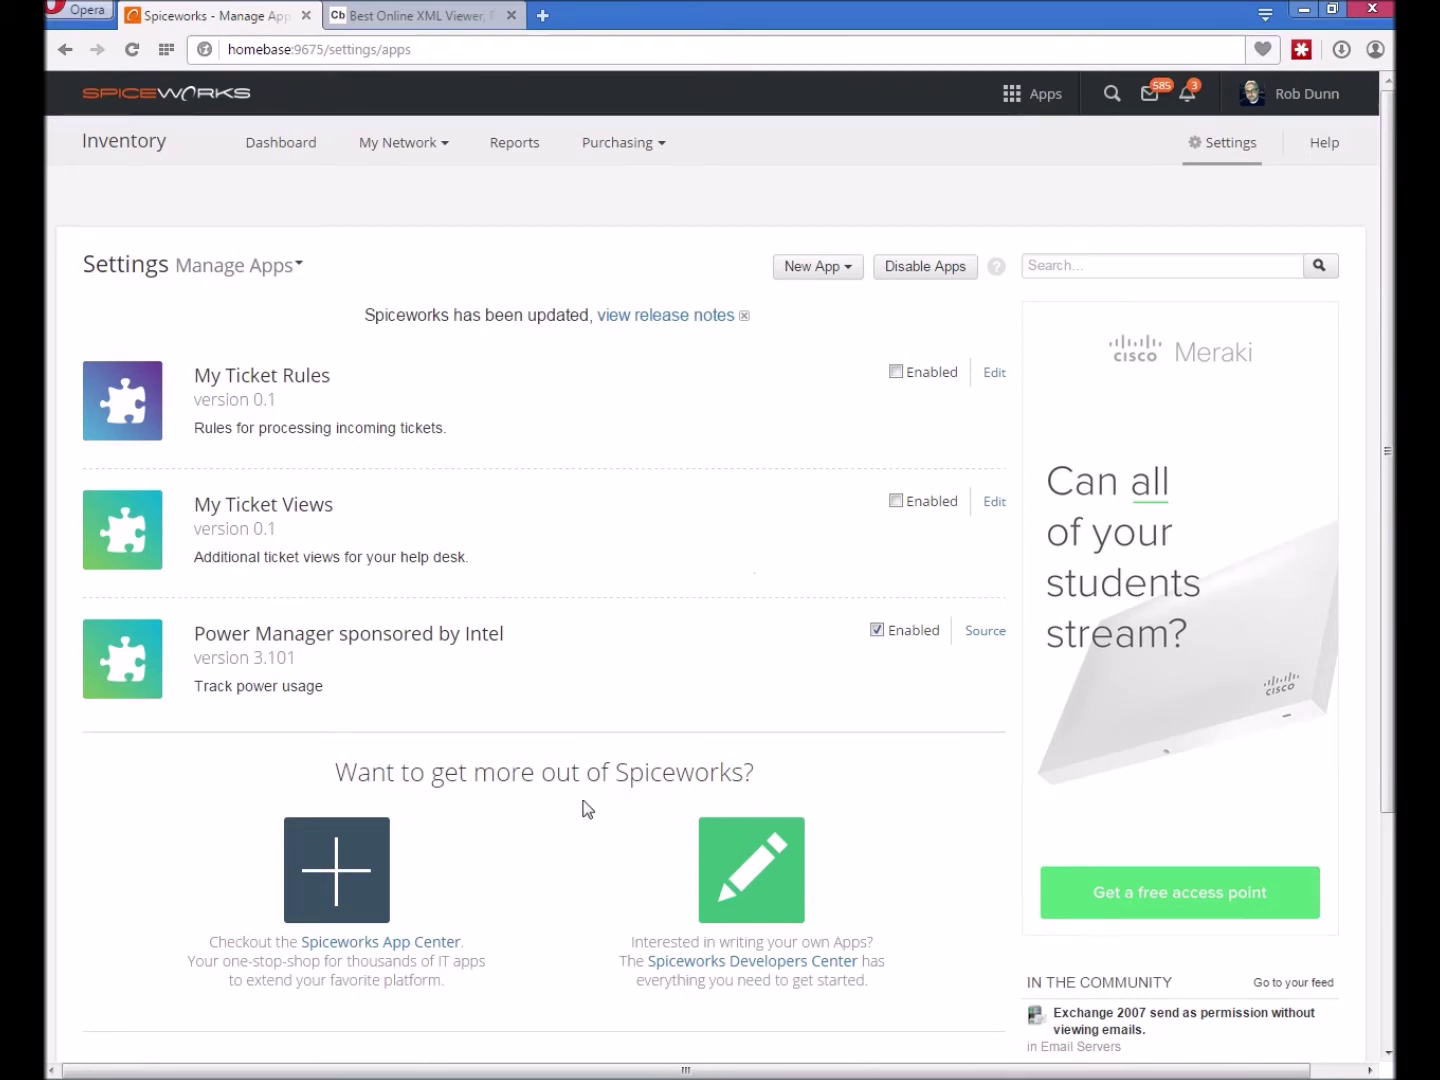
# Search the Spiceworks App Center for 'subcategories xml'.
pyautogui.click(338, 874)
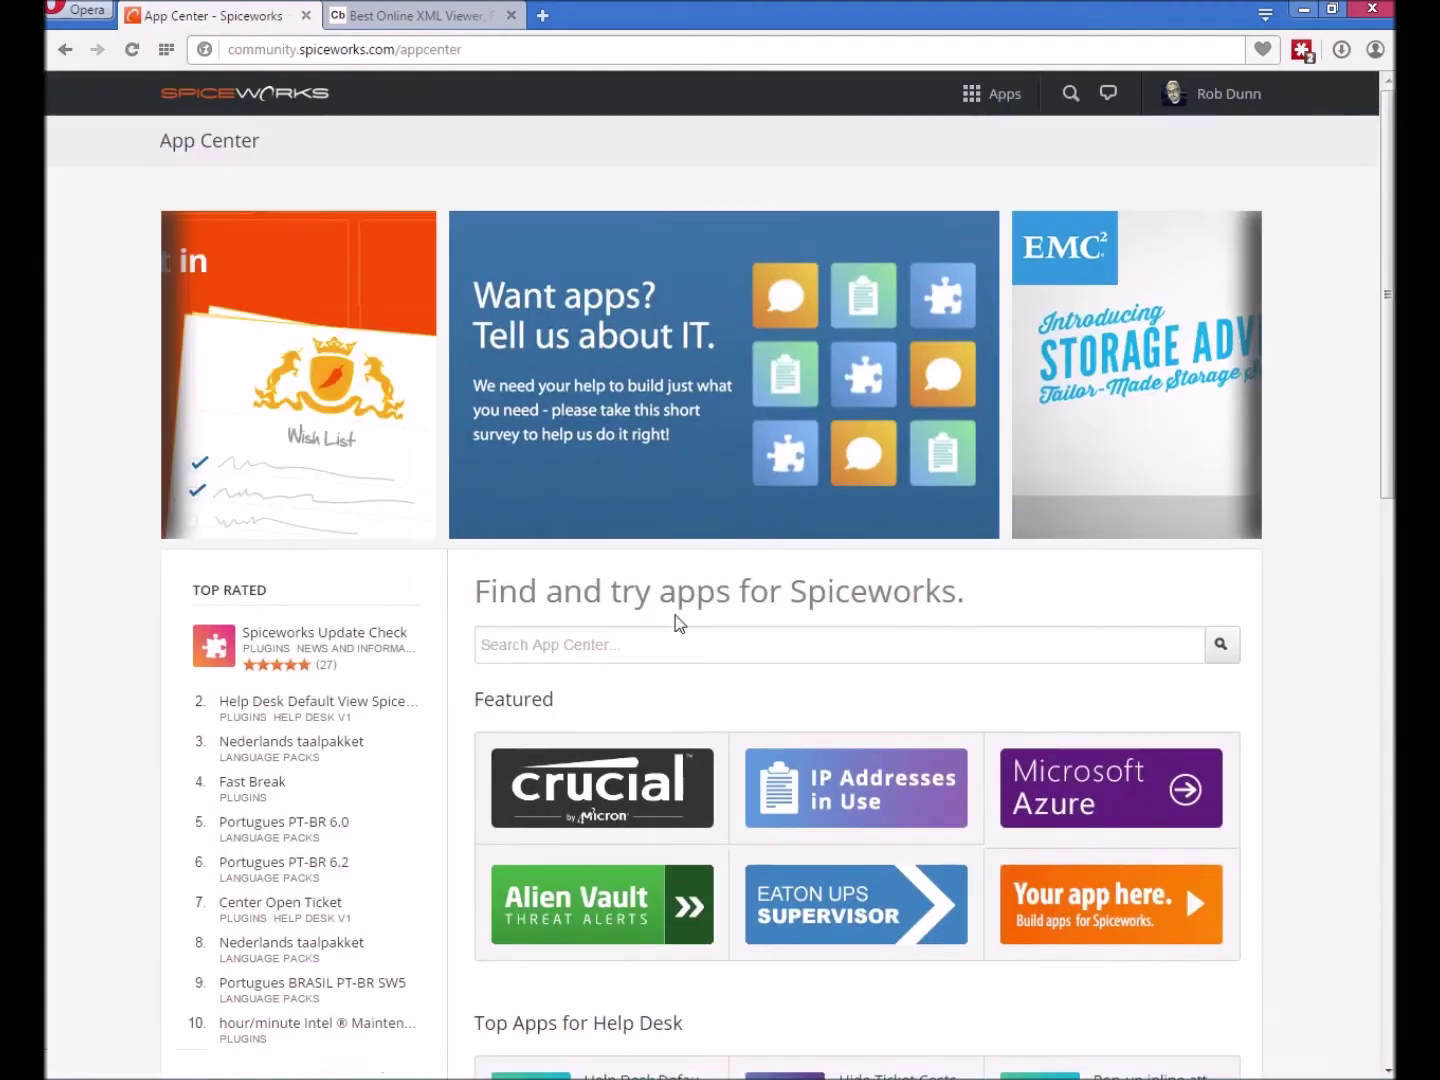
pyautogui.click(621, 645)
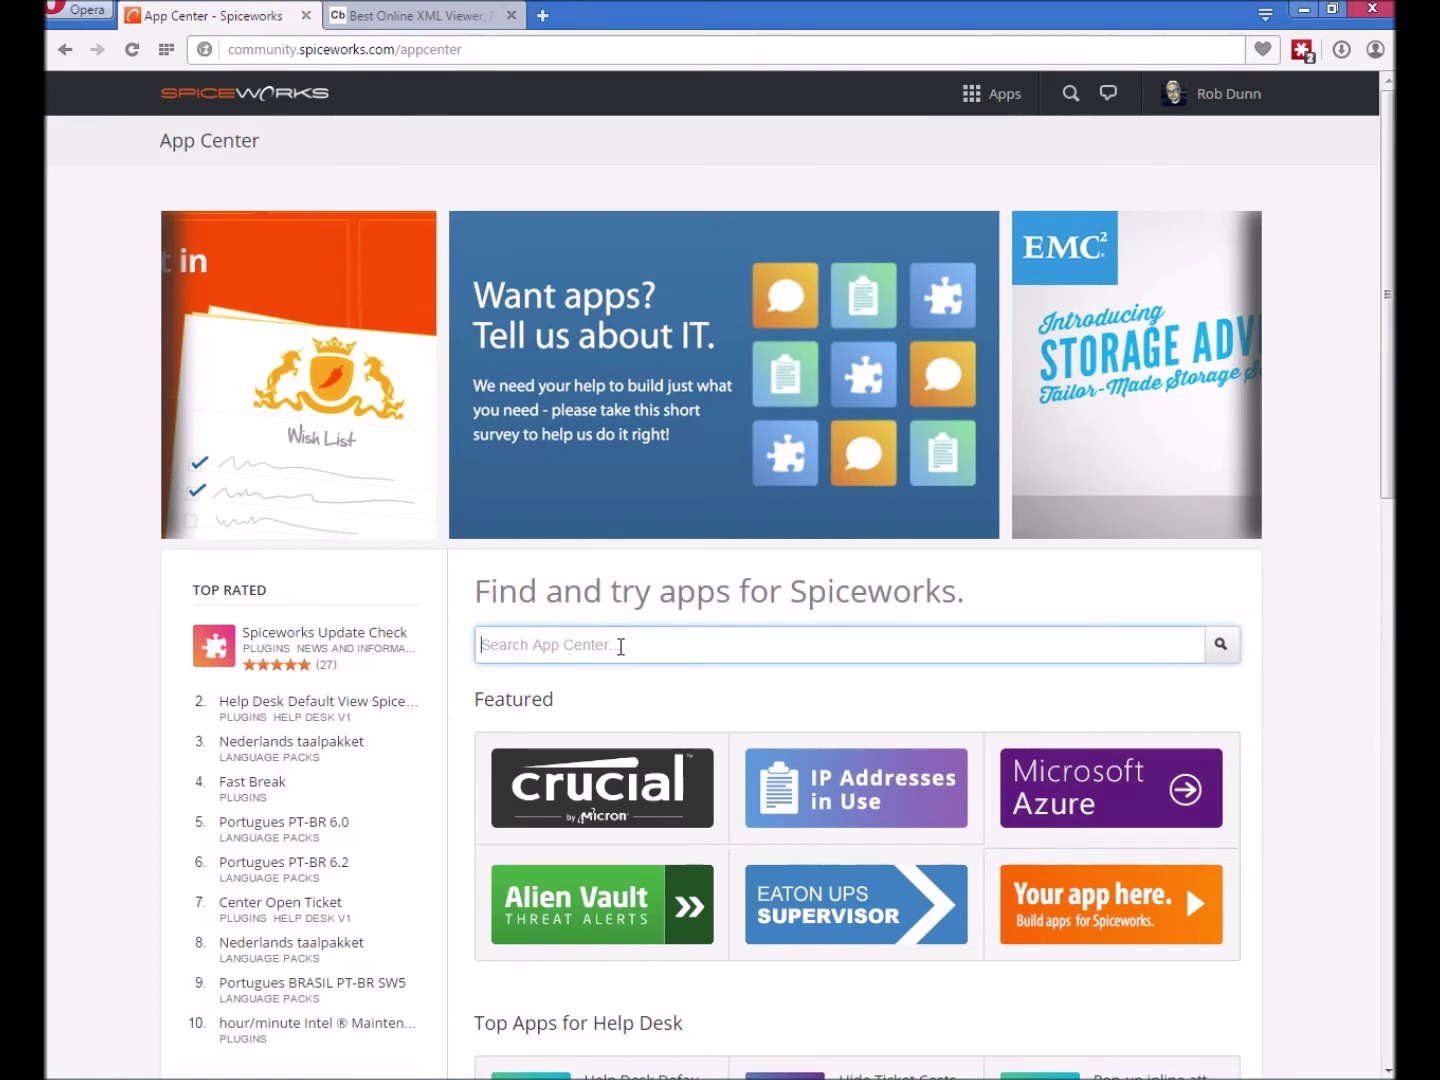
pyautogui.write('Sub')
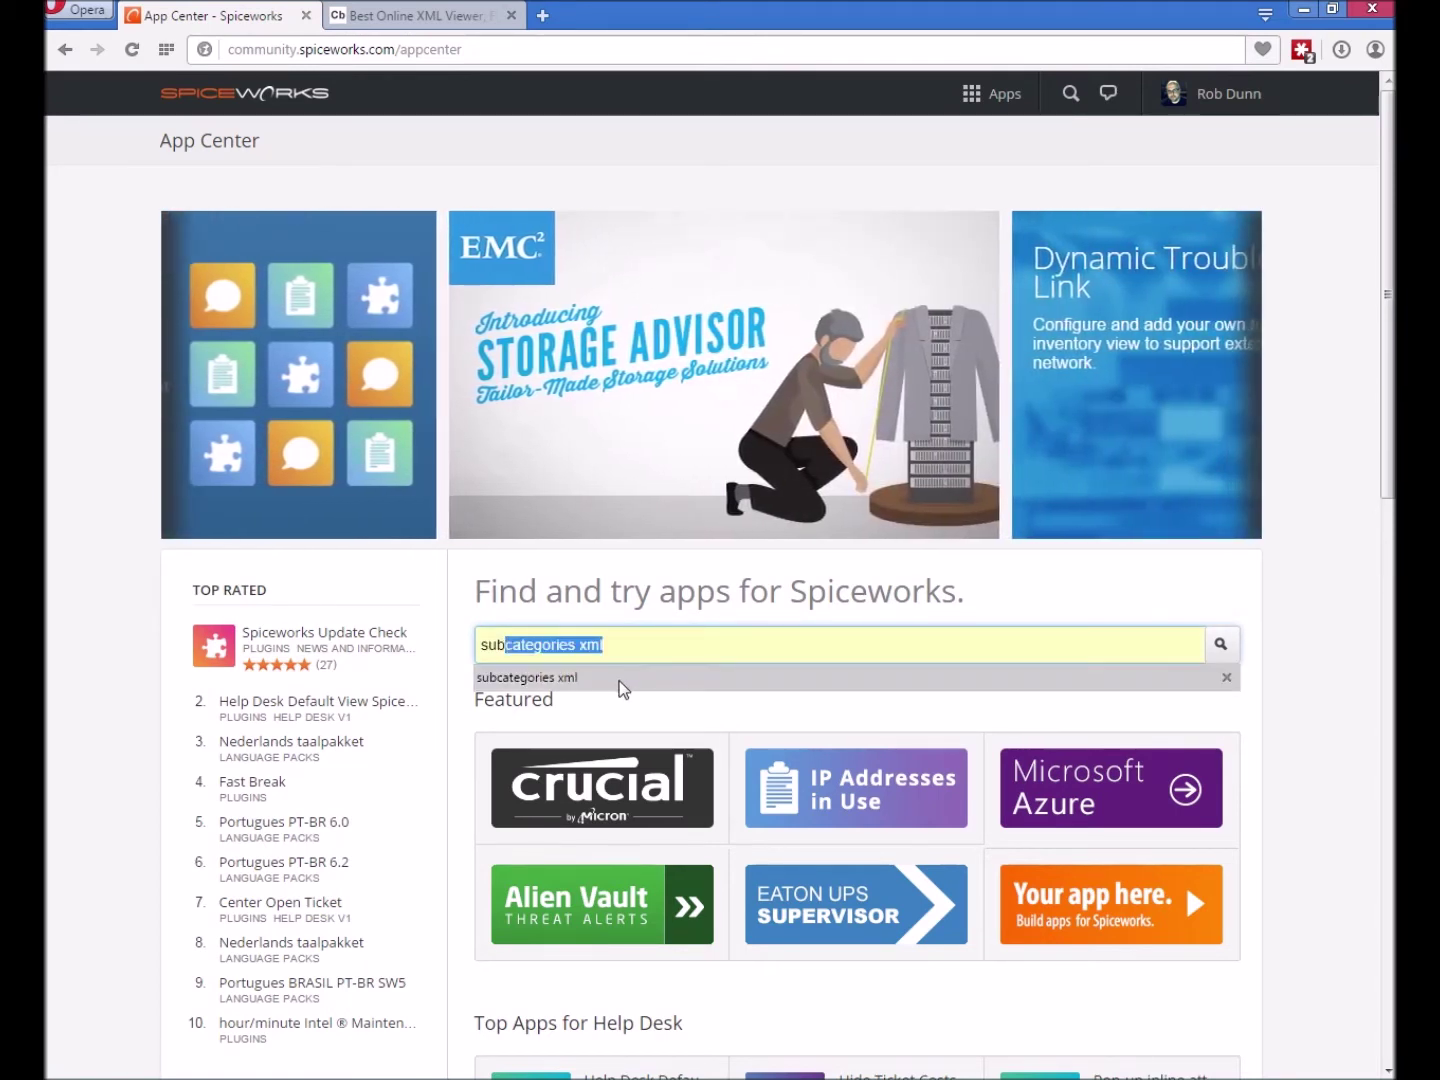
pyautogui.click(622, 686)
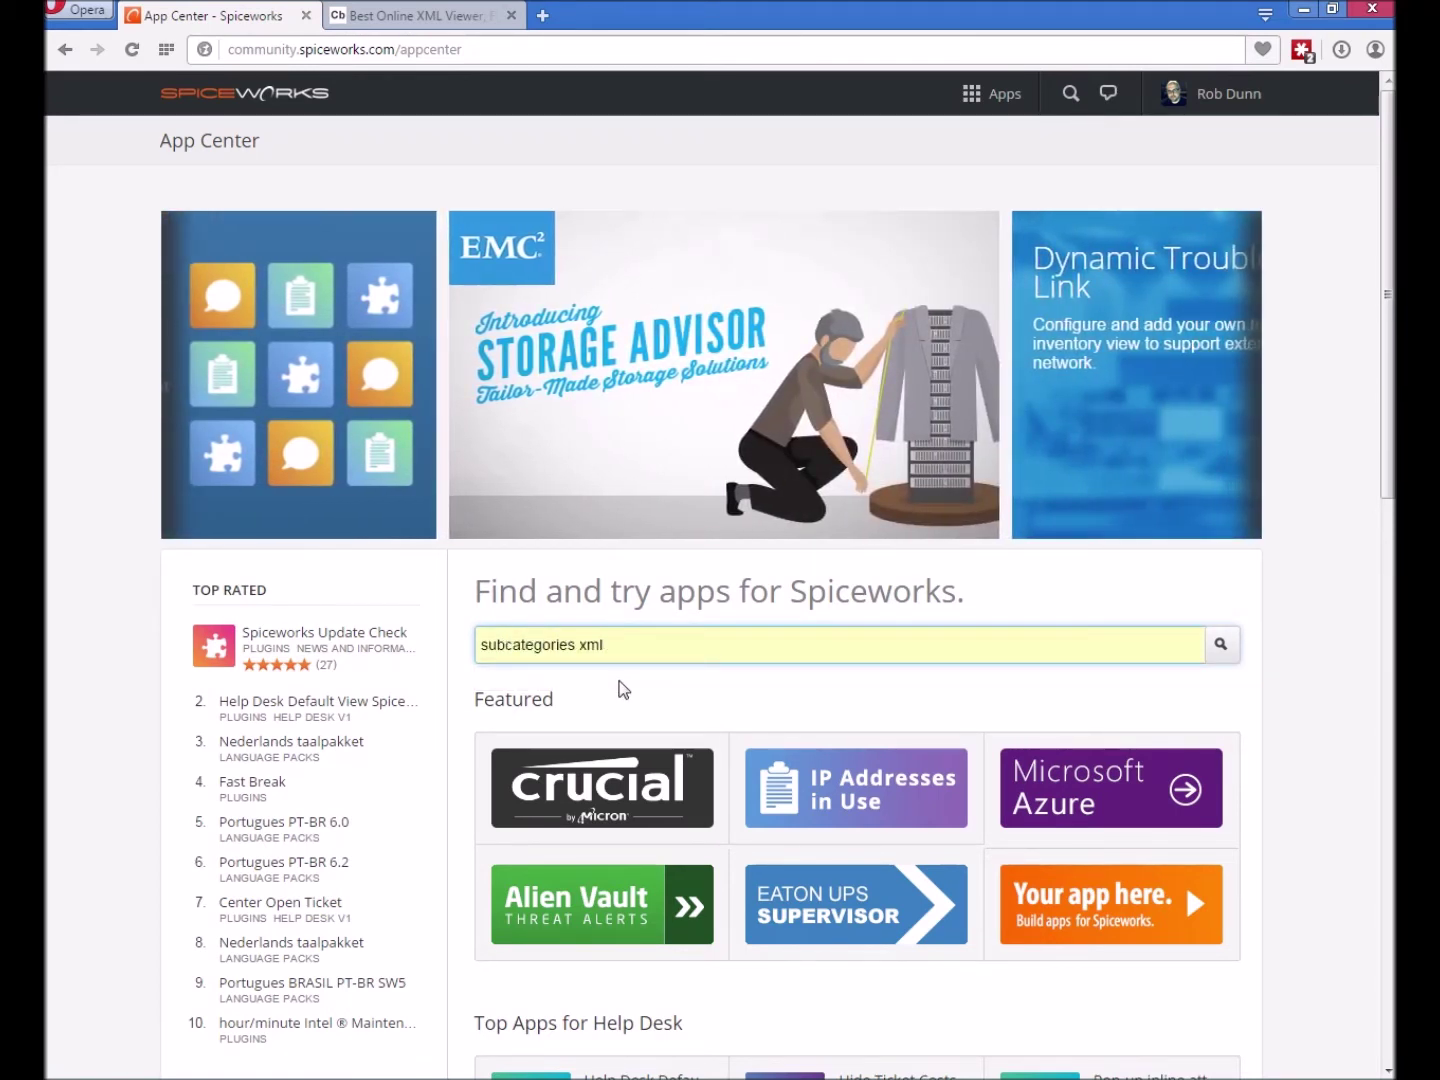
pyautogui.click(1221, 645)
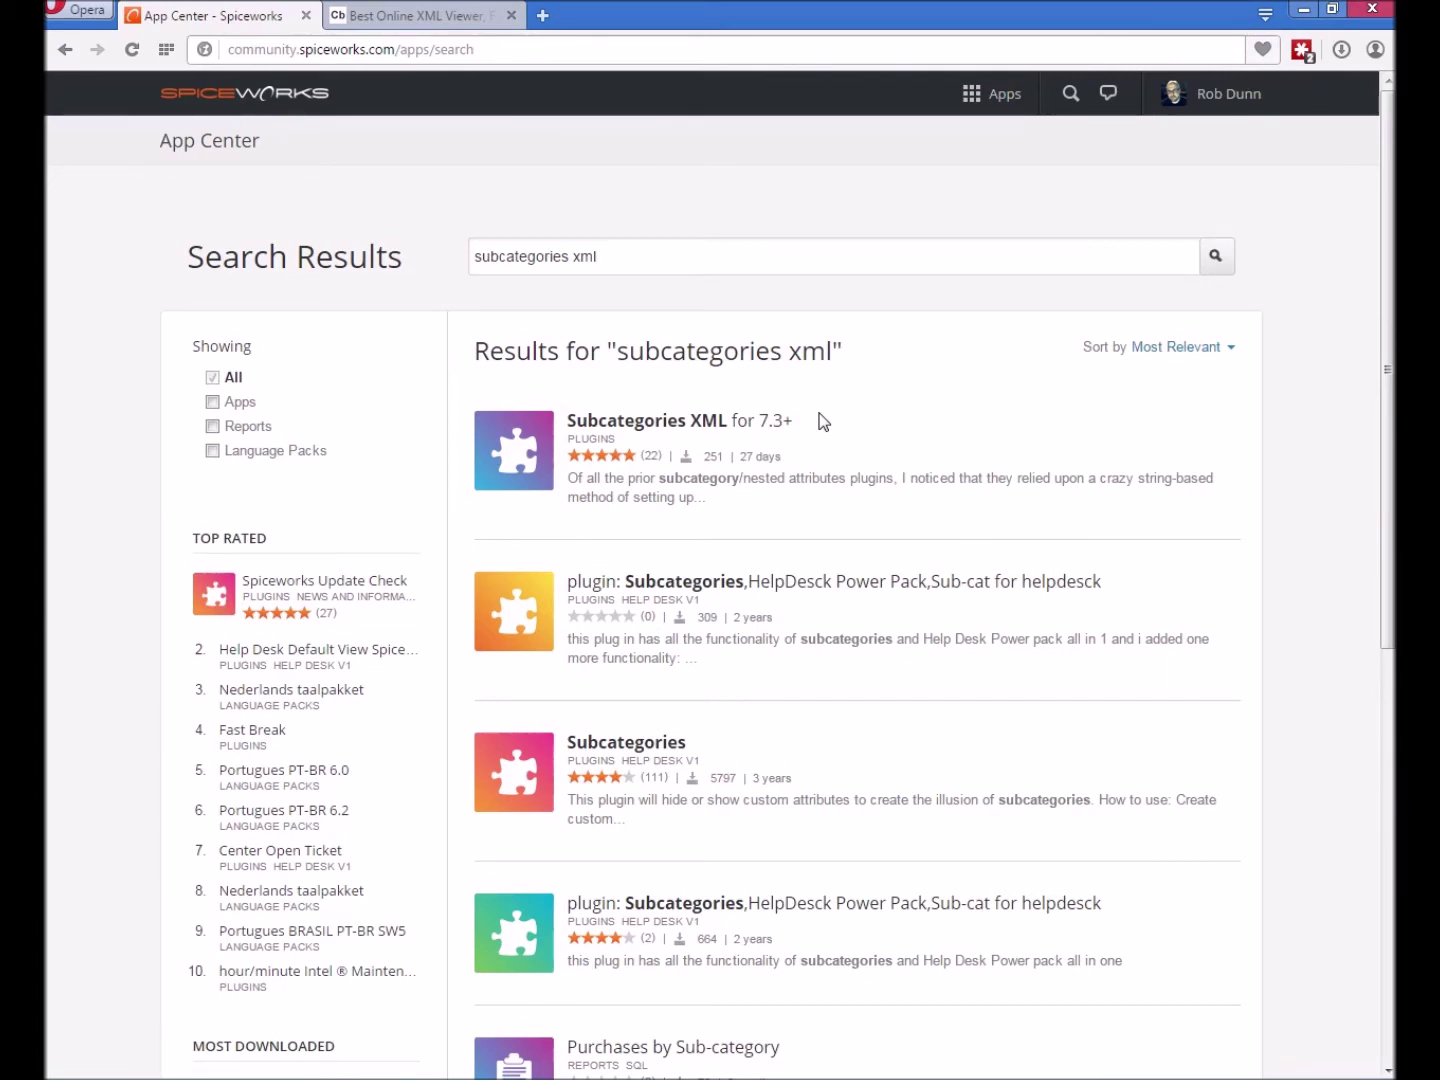
# Open the Subcategories XML for 7.3+ plugin page and read its description and reviews.
pyautogui.click(662, 424)
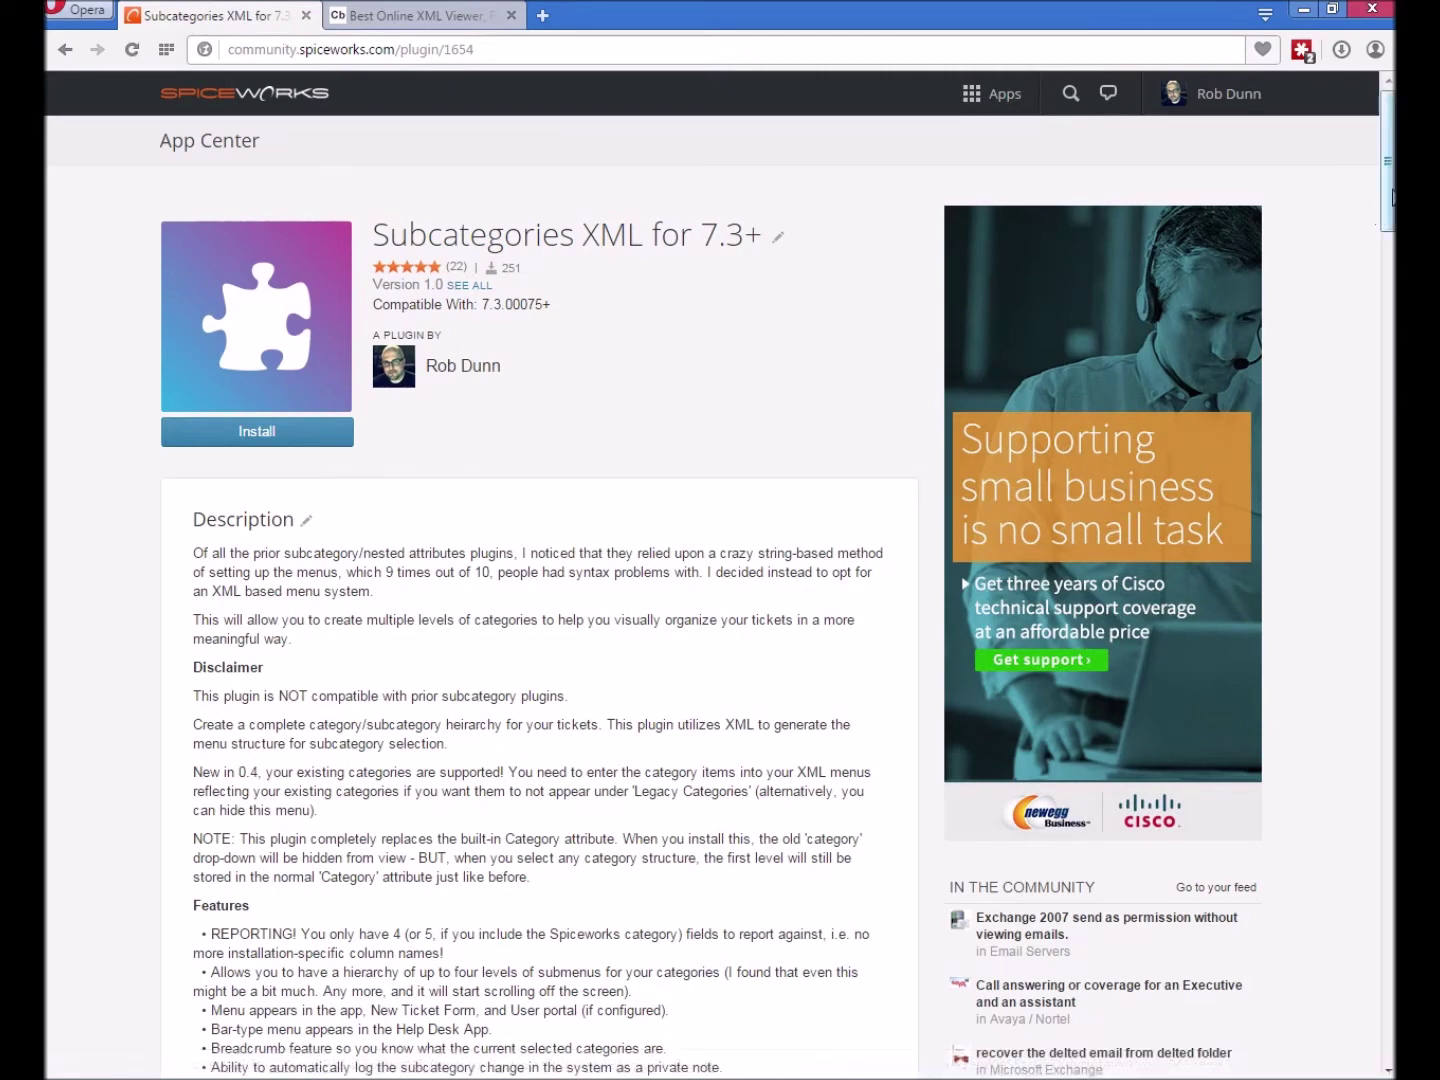
pyautogui.scroll(-4, 1393, 197)
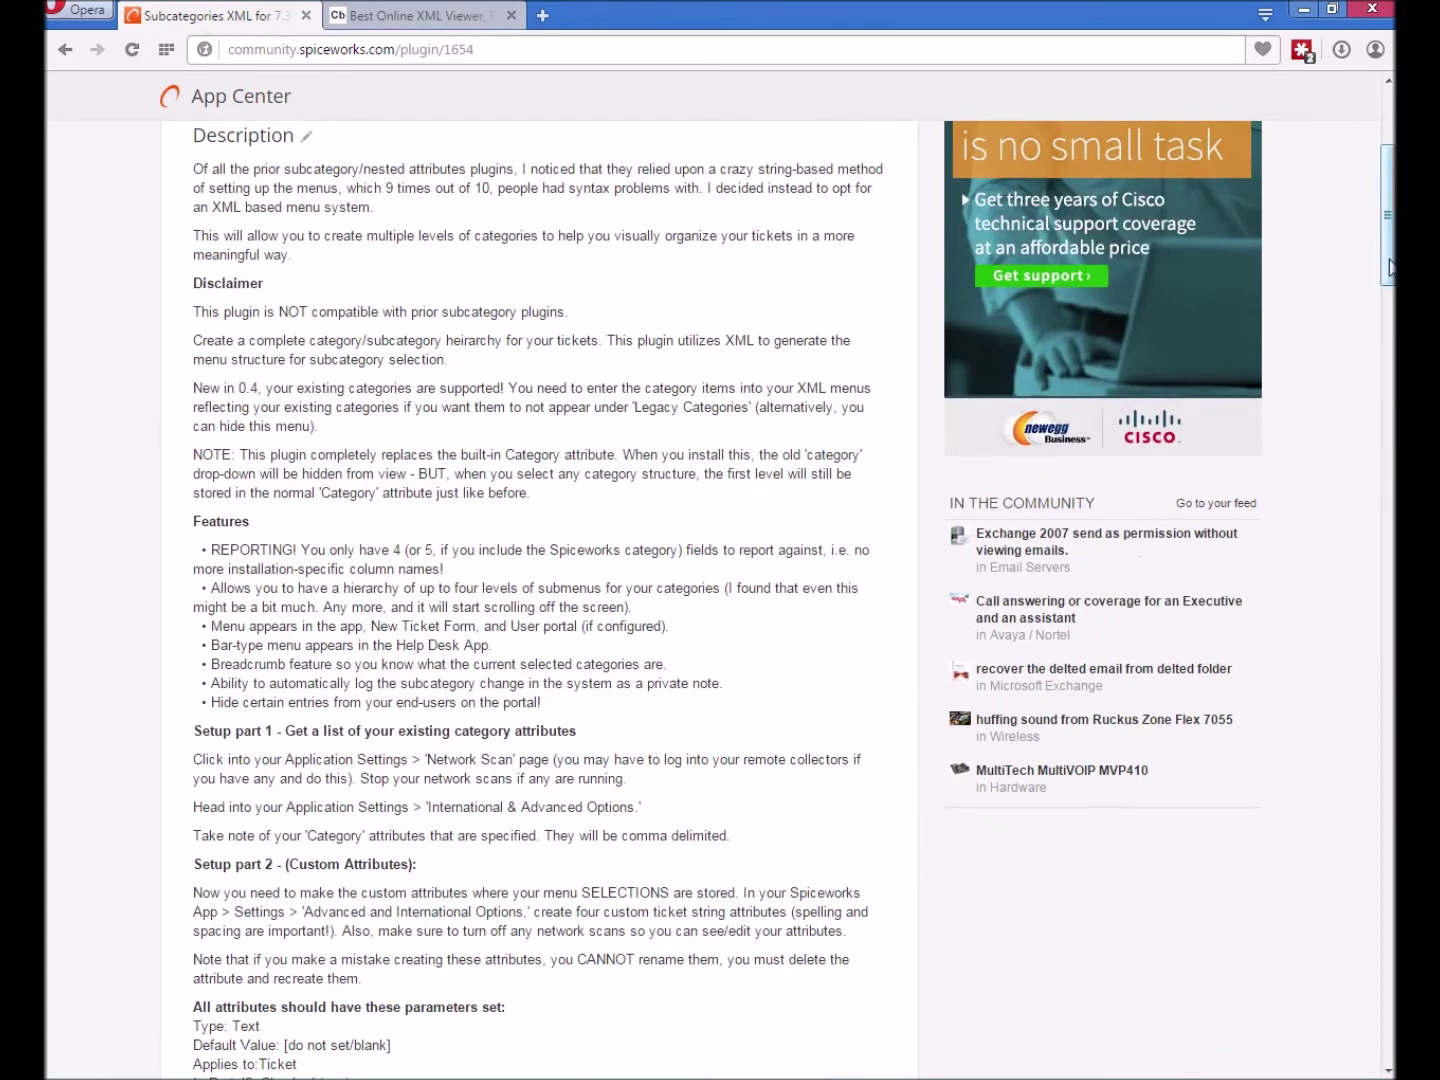
pyautogui.scroll(-3, 1390, 285)
pyautogui.scroll(-10, 1391, 308)
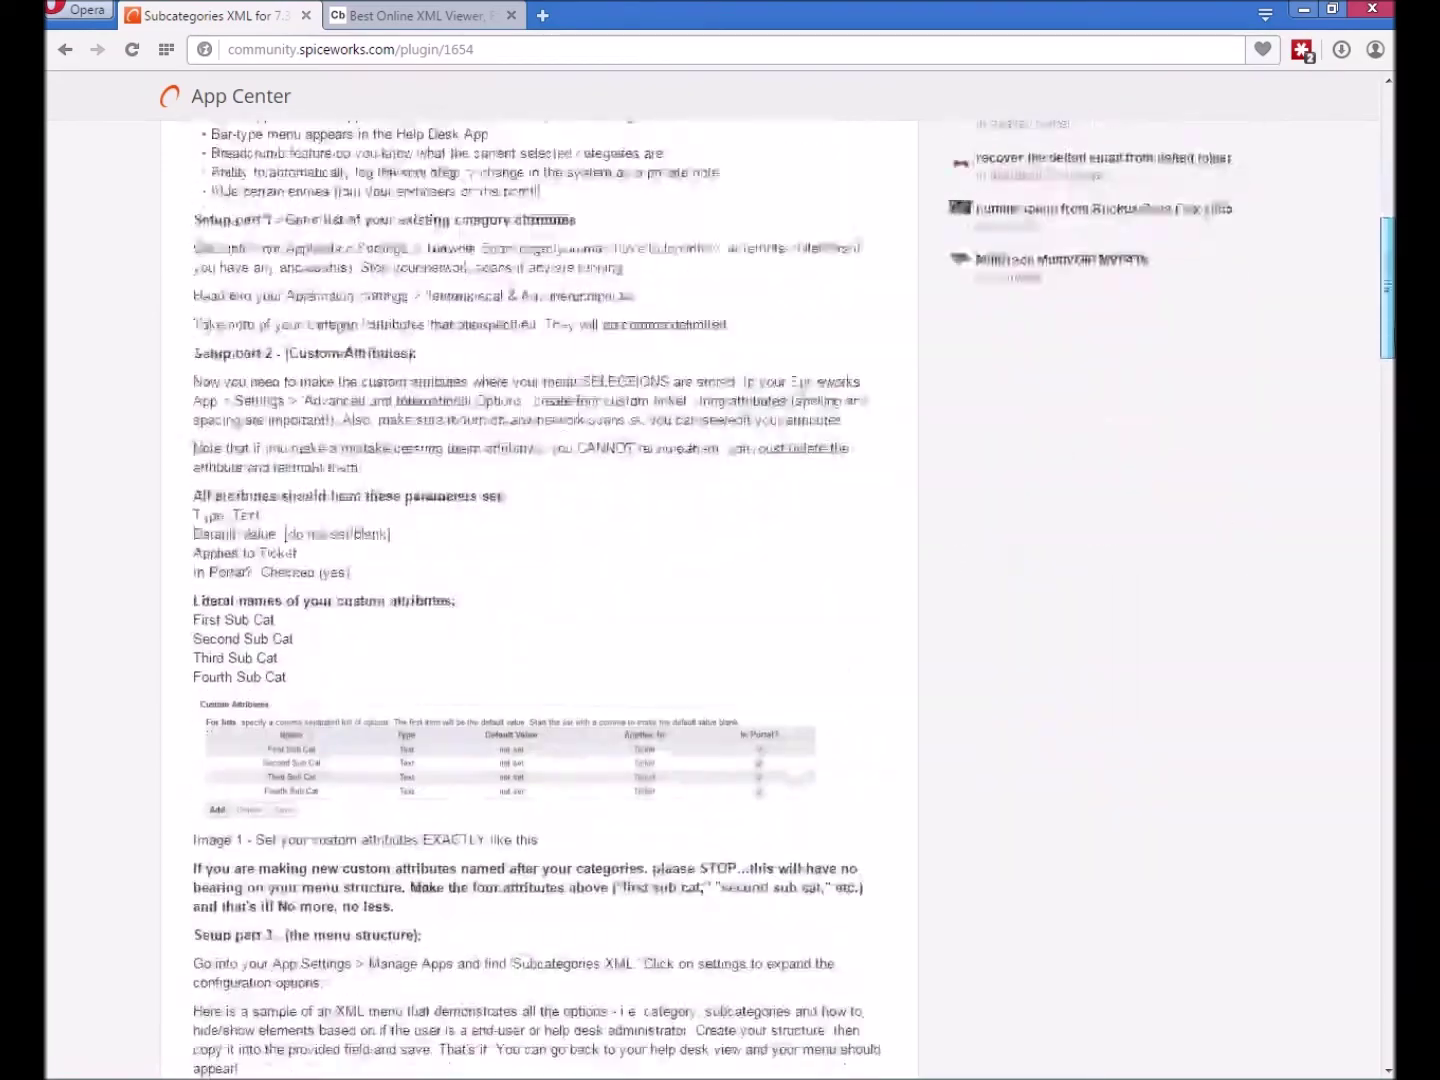
pyautogui.scroll(-20, 540, 600)
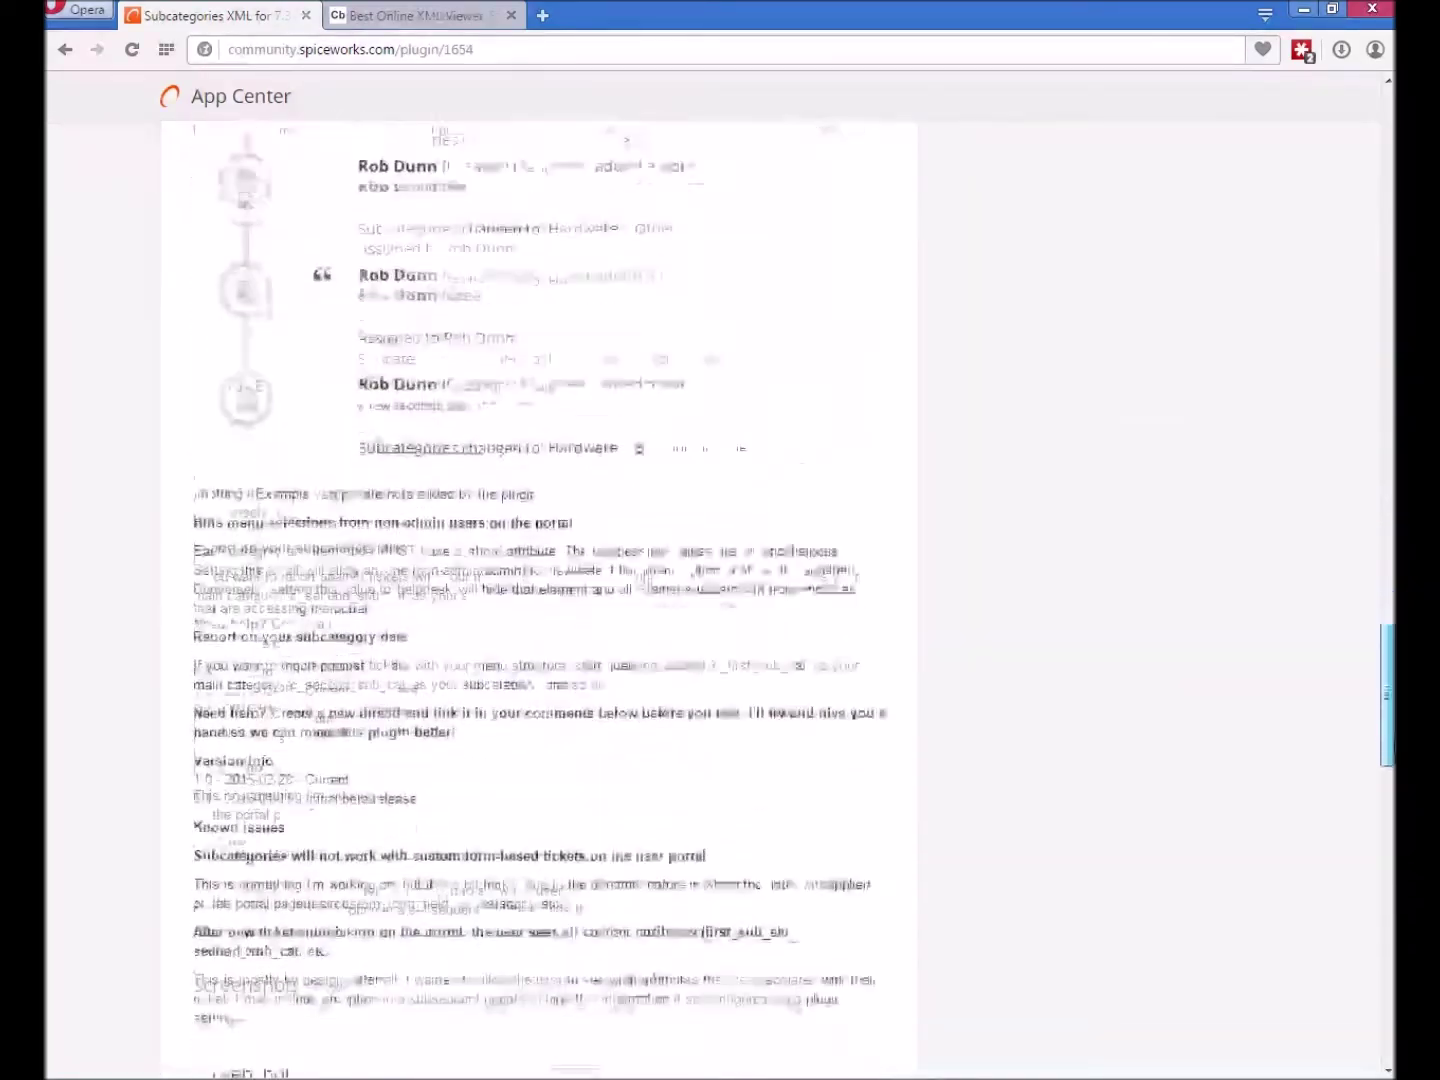
pyautogui.scroll(-6, 540, 600)
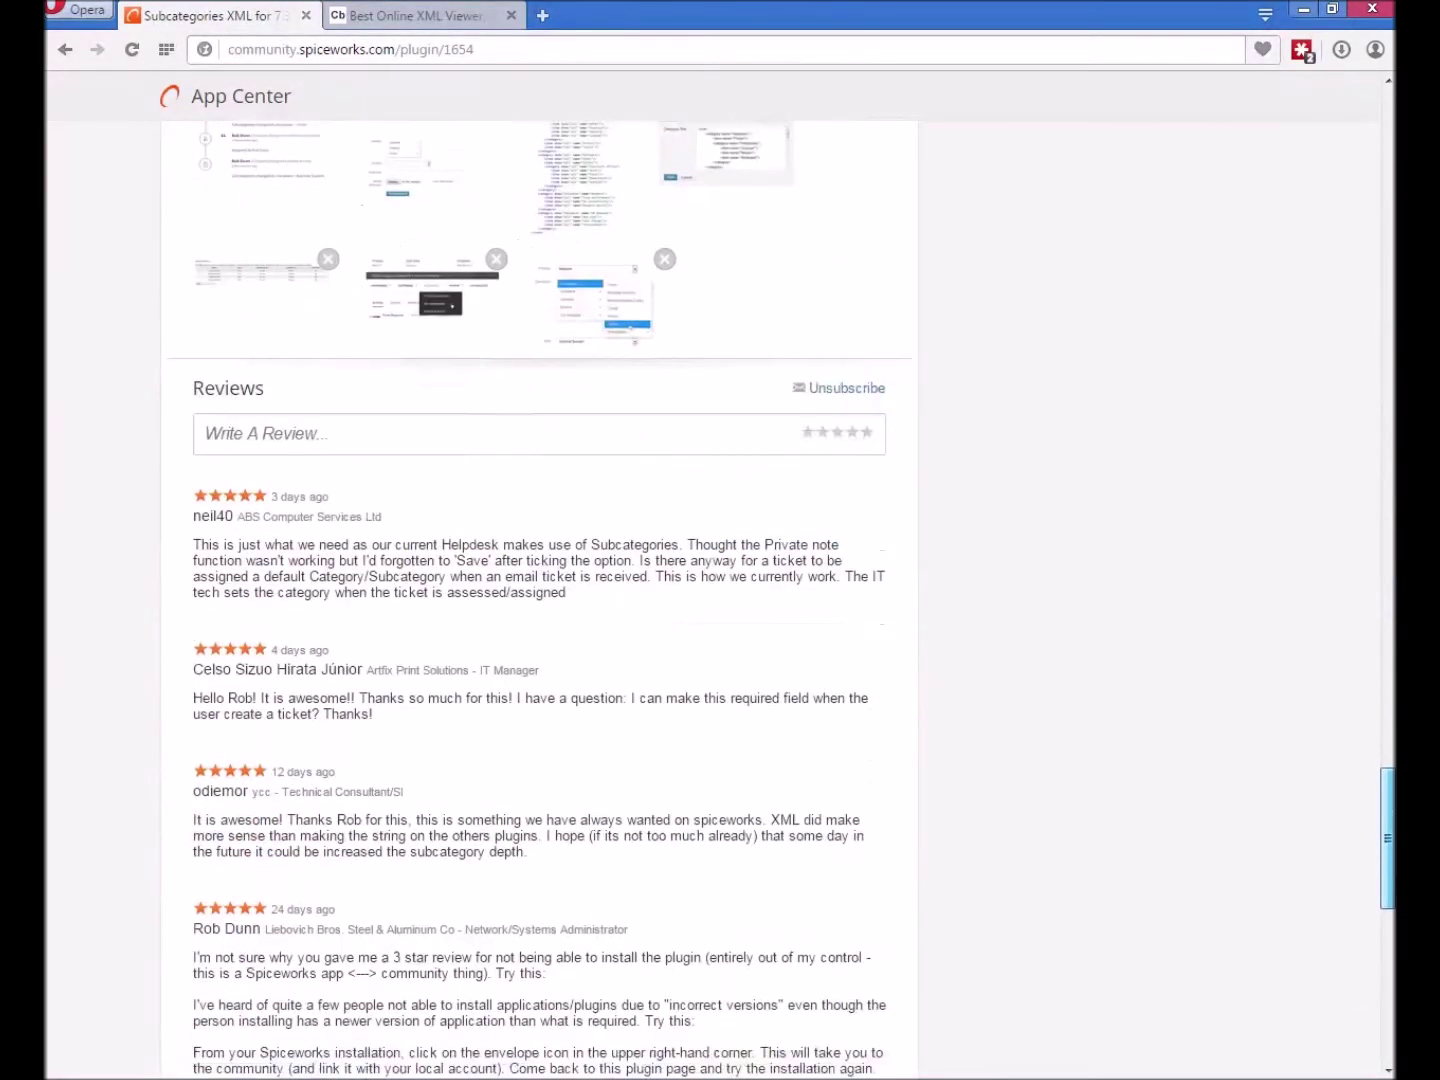
pyautogui.moveTo(1386, 832); pyautogui.dragTo(1386, 160)
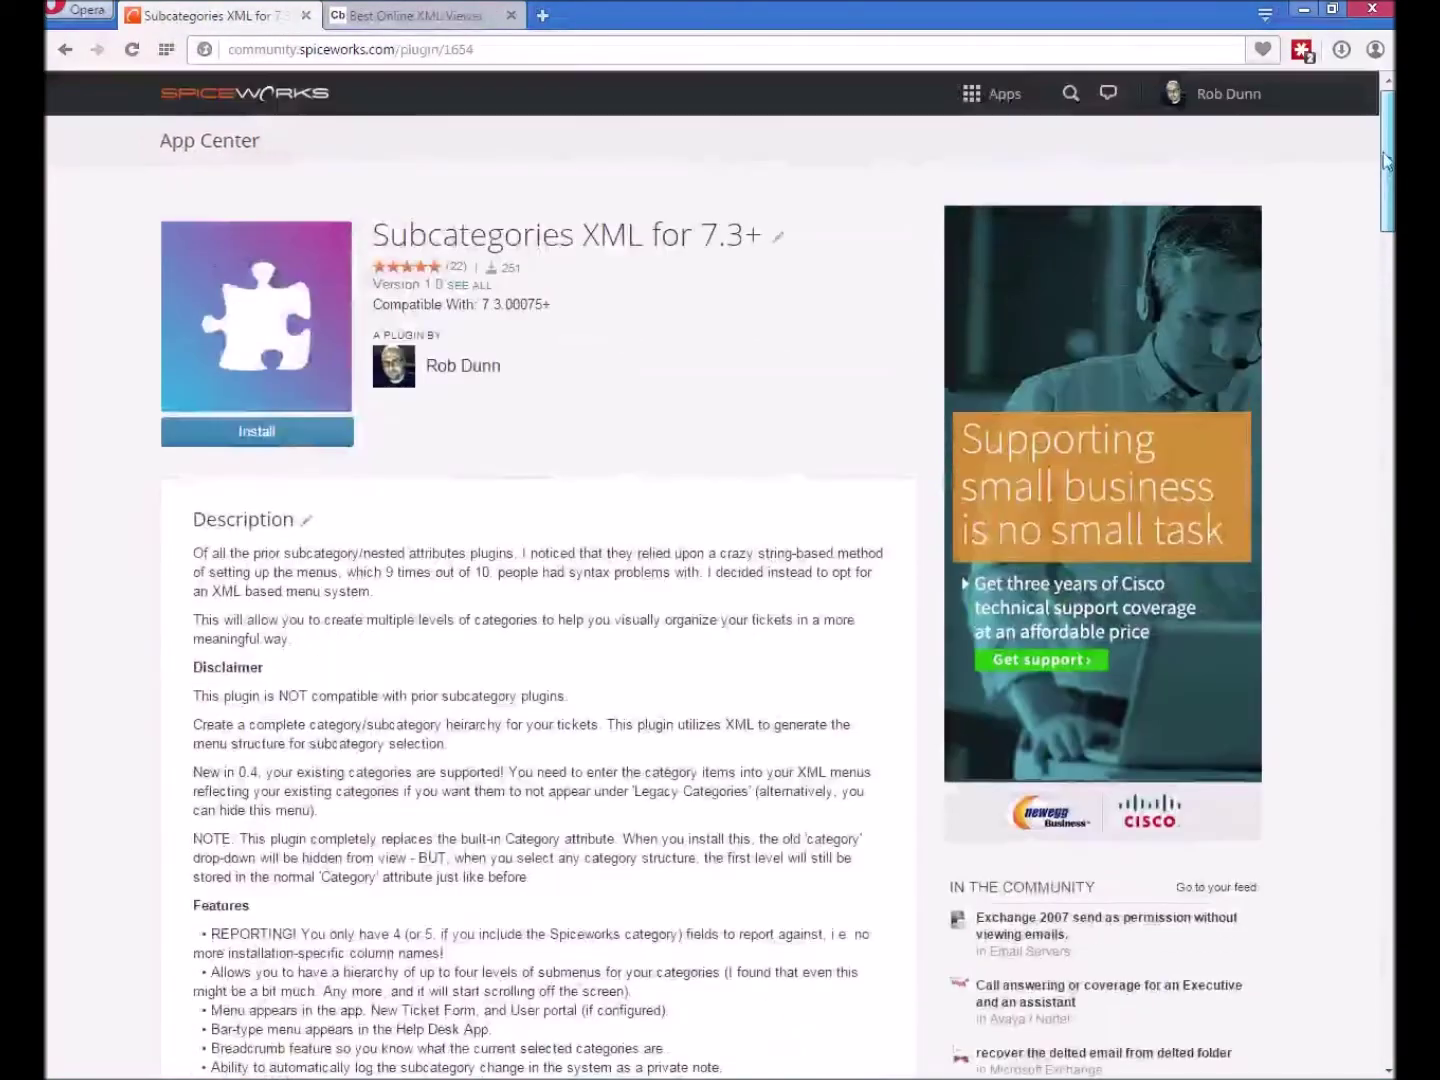
# Review the plugin's list of all released versions, then close it.
pyautogui.click(462, 288)
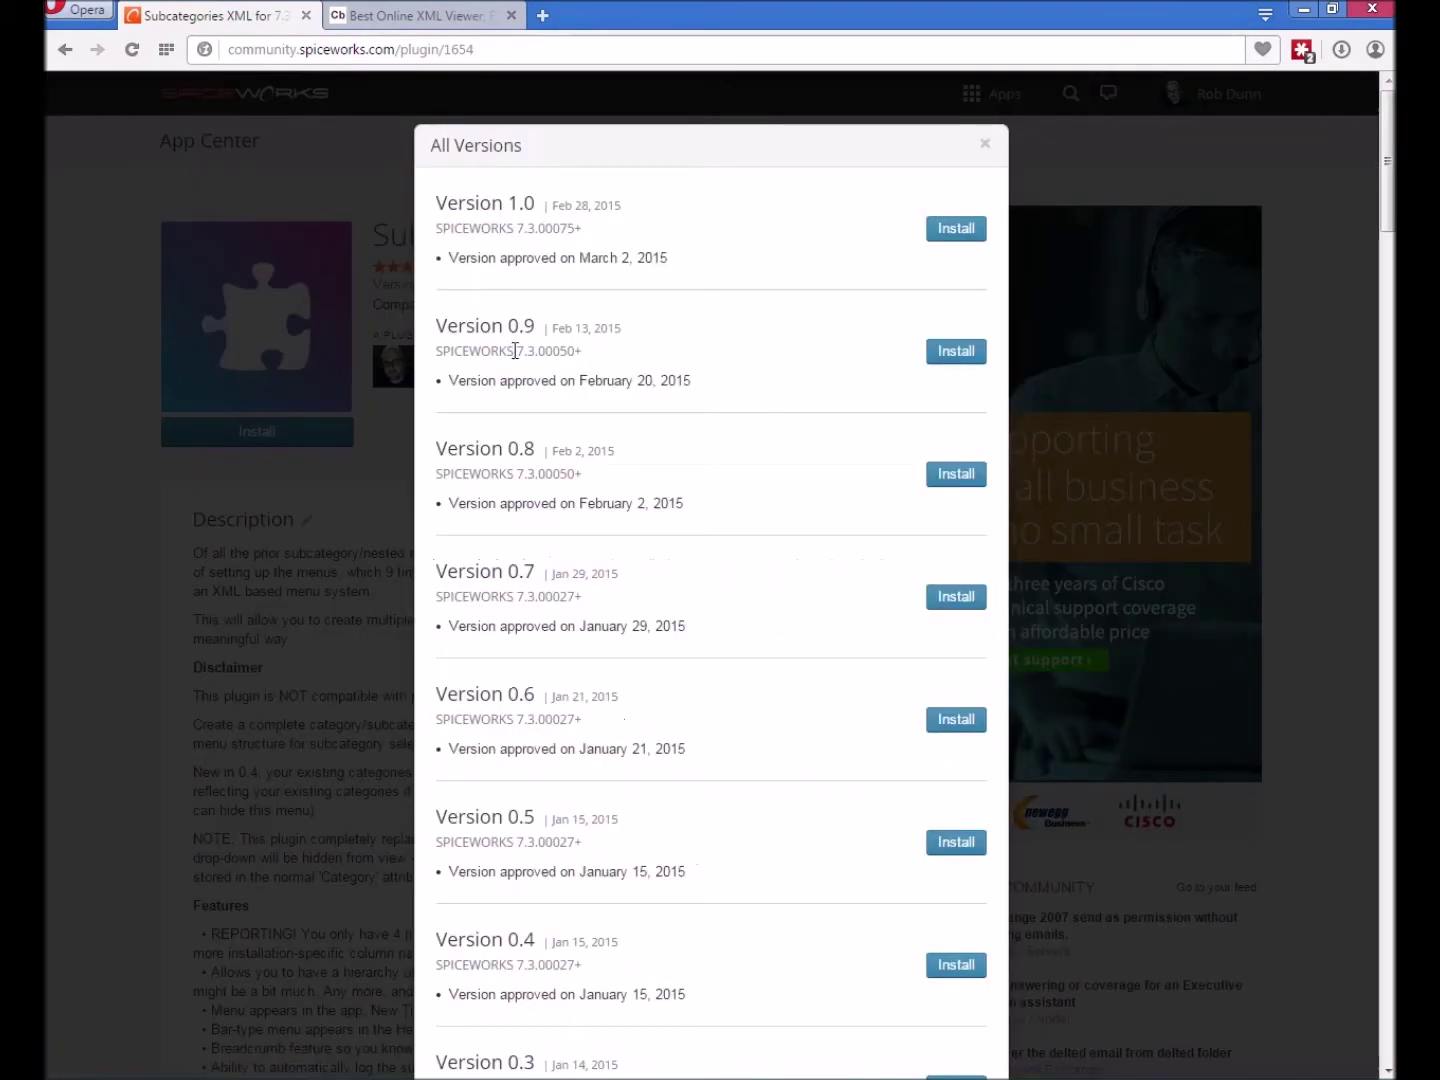
pyautogui.scroll(-3, 742, 707)
pyautogui.scroll(-1, 745, 733)
pyautogui.scroll(2, 745, 733)
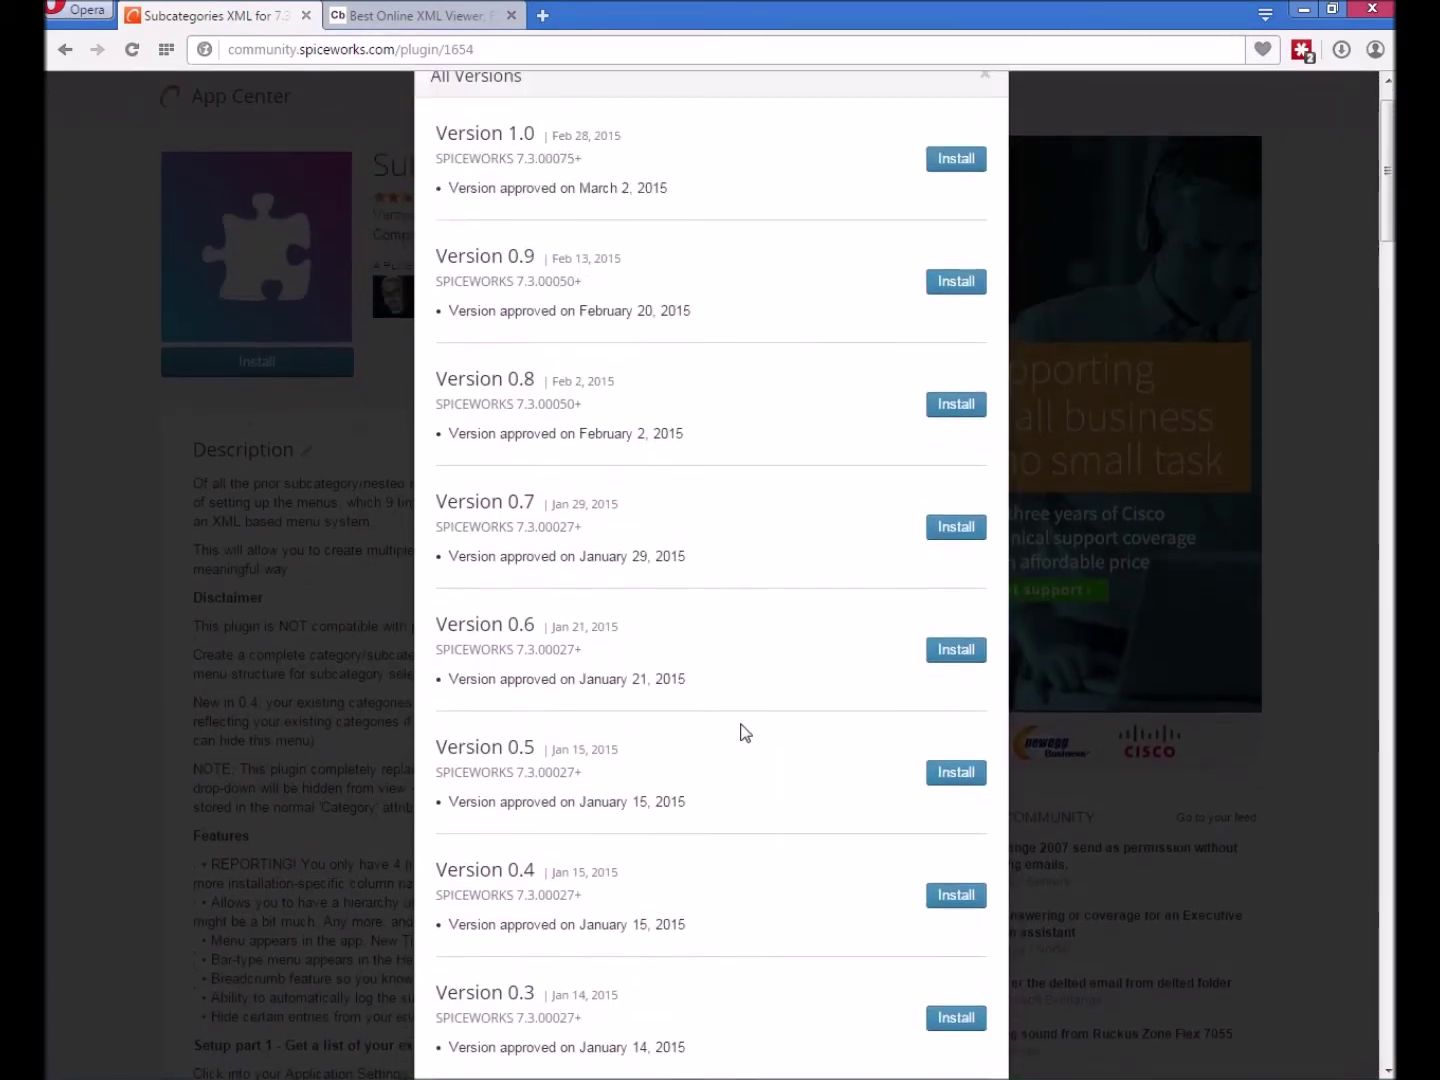
pyautogui.scroll(-3, 745, 733)
pyautogui.scroll(1, 745, 733)
pyautogui.scroll(4, 745, 733)
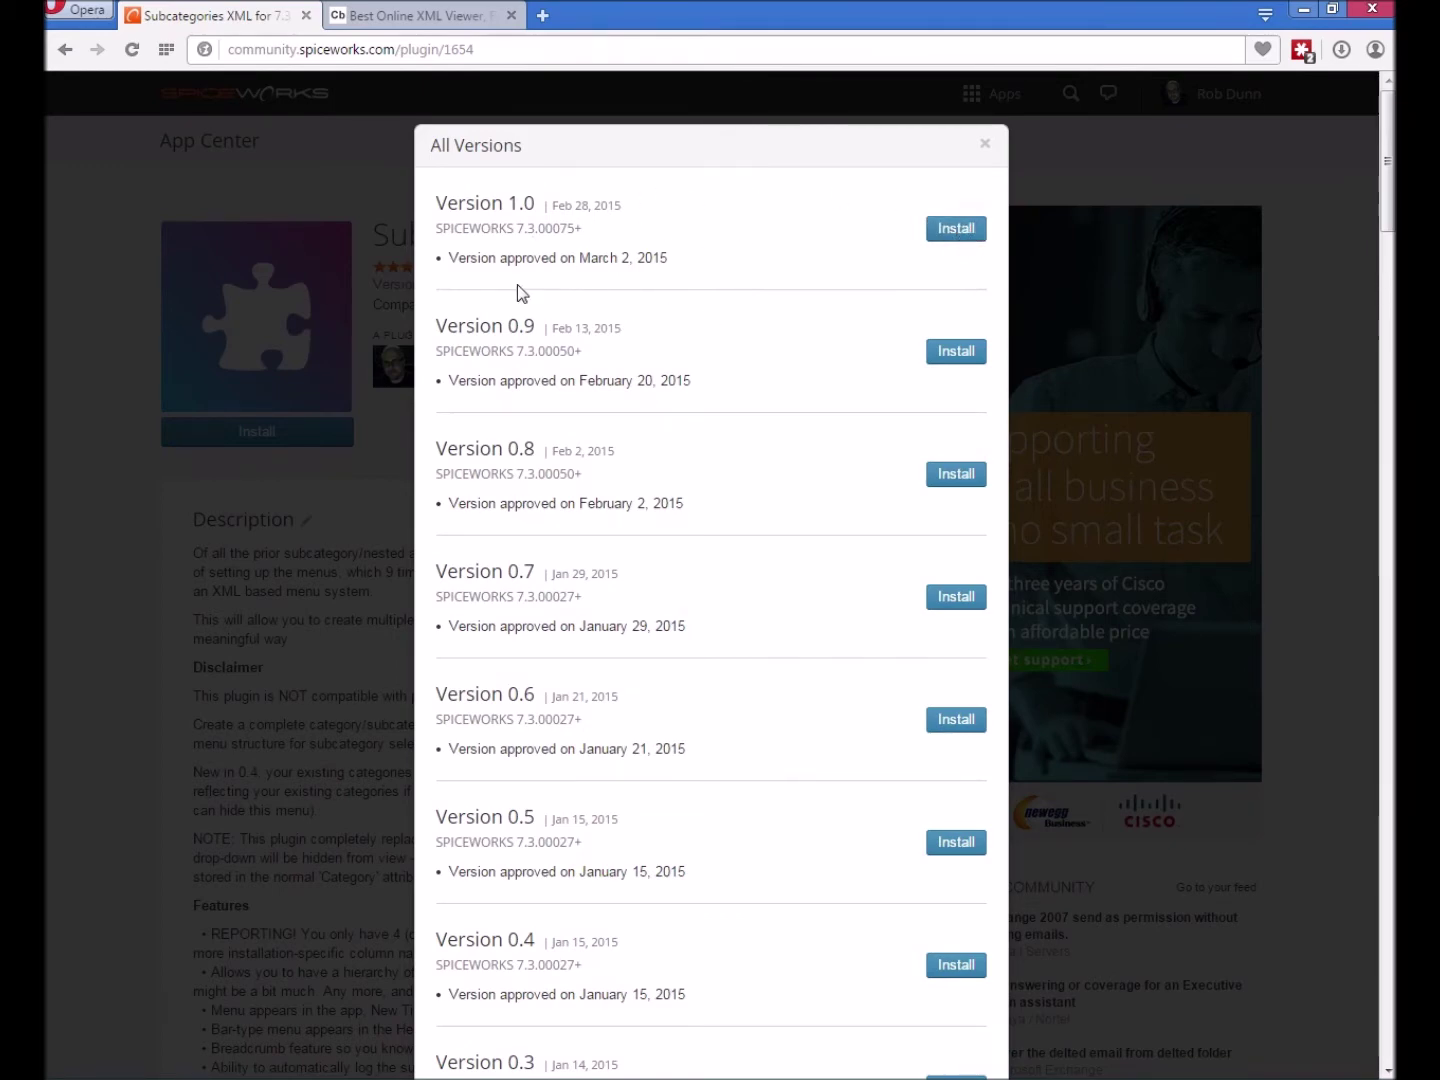
pyautogui.moveTo(482, 258); pyautogui.dragTo(549, 258)
pyautogui.click(120, 324)
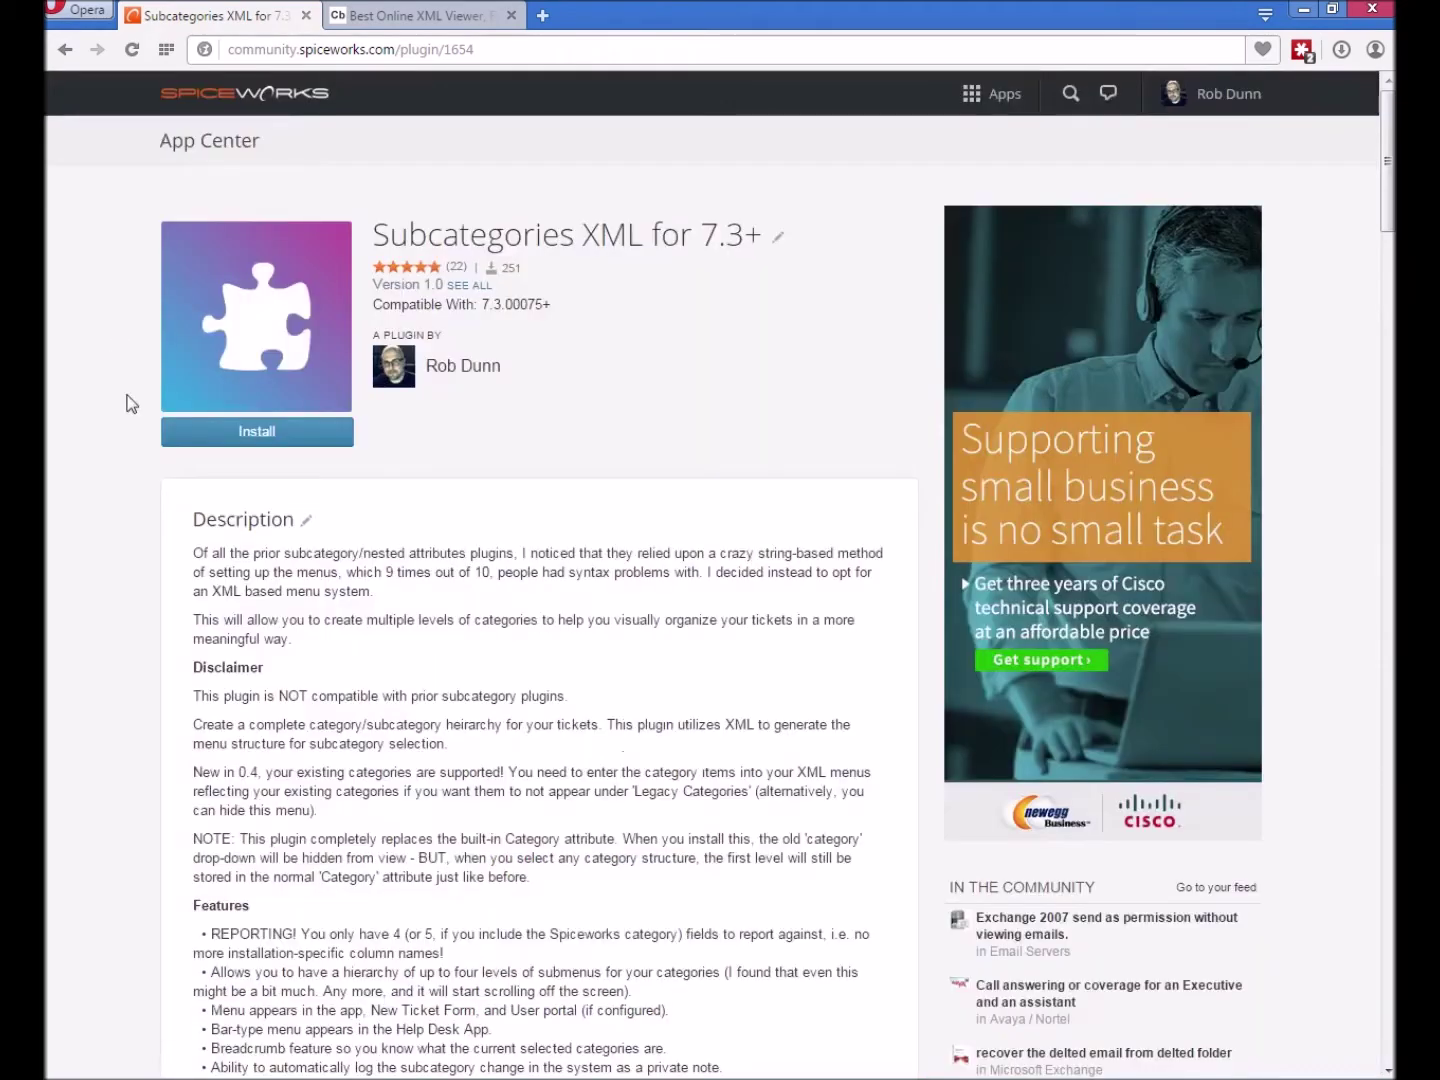
# Install the plugin on server homebase:9675 after checking its compatible Spiceworks version.
pyautogui.click(292, 440)
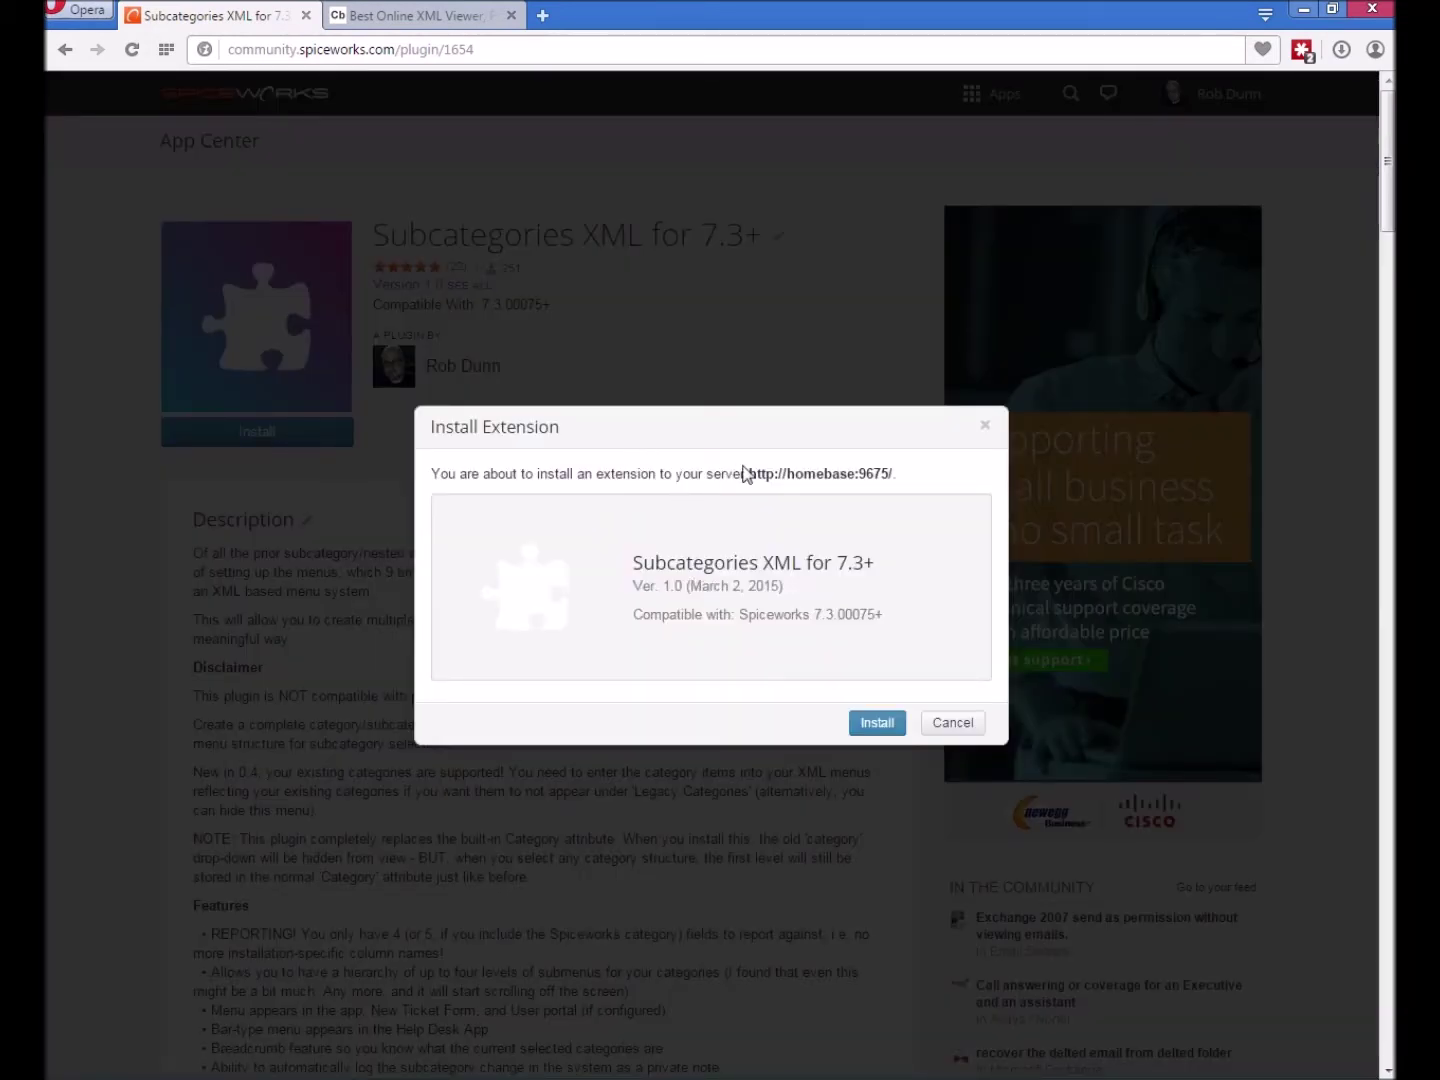
pyautogui.moveTo(765, 470)
pyautogui.mouseDown()
pyautogui.moveTo(882, 474)
pyautogui.moveTo(771, 460)
pyautogui.moveTo(750, 472)
pyautogui.mouseUp()
pyautogui.click(893, 474)
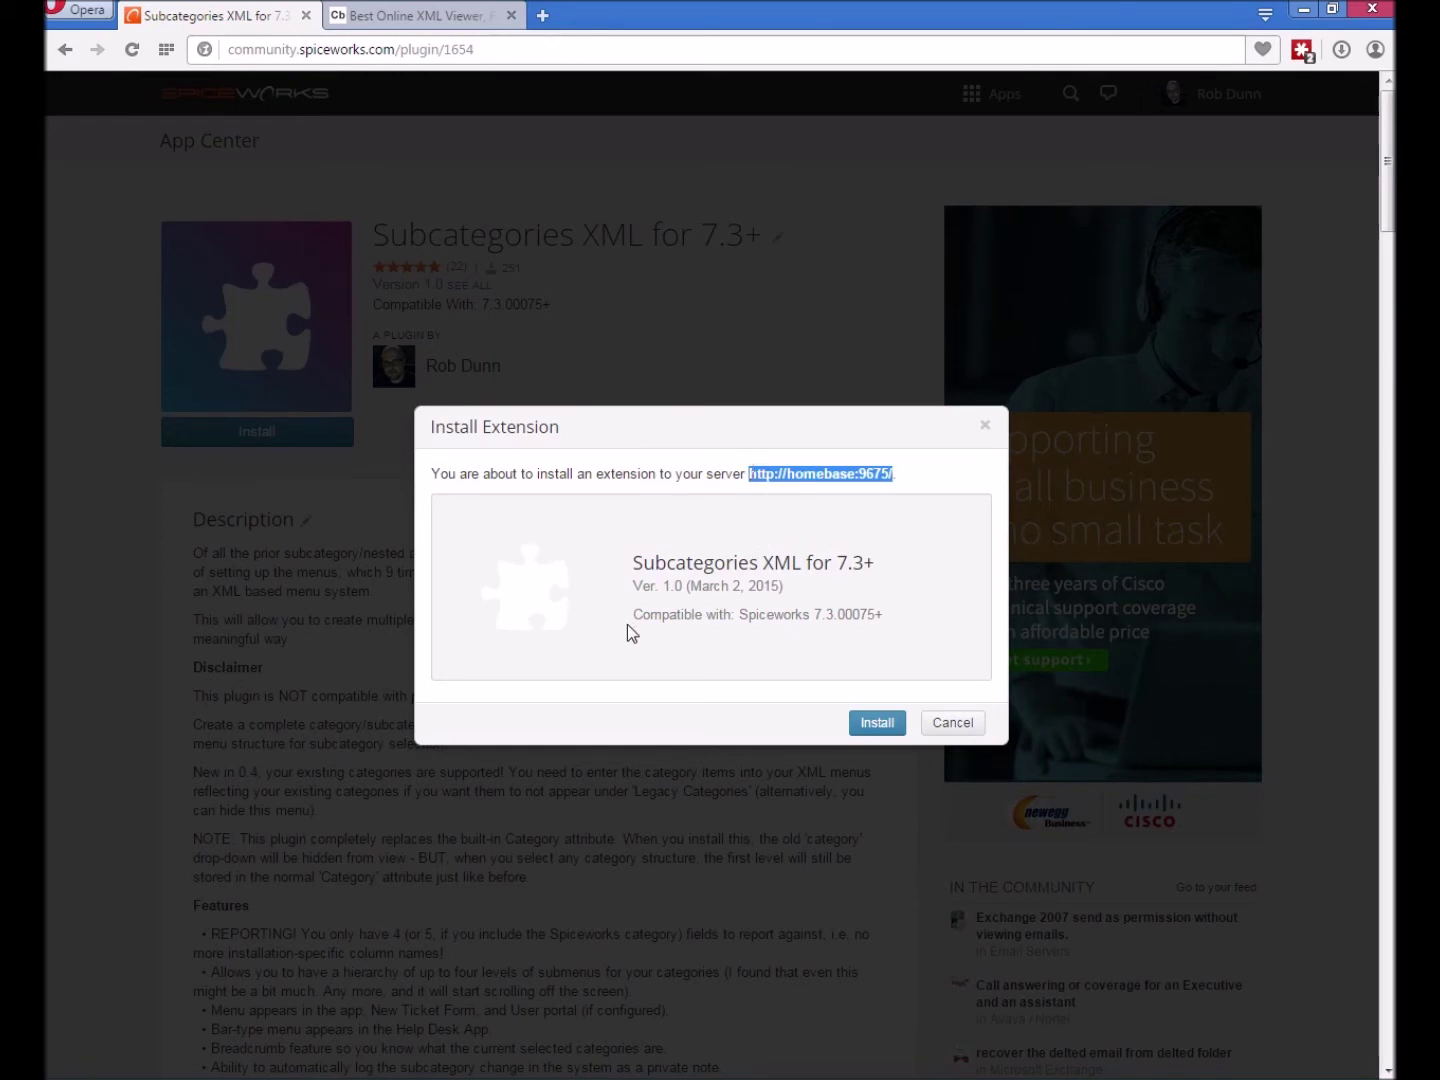
pyautogui.moveTo(641, 620); pyautogui.dragTo(882, 599)
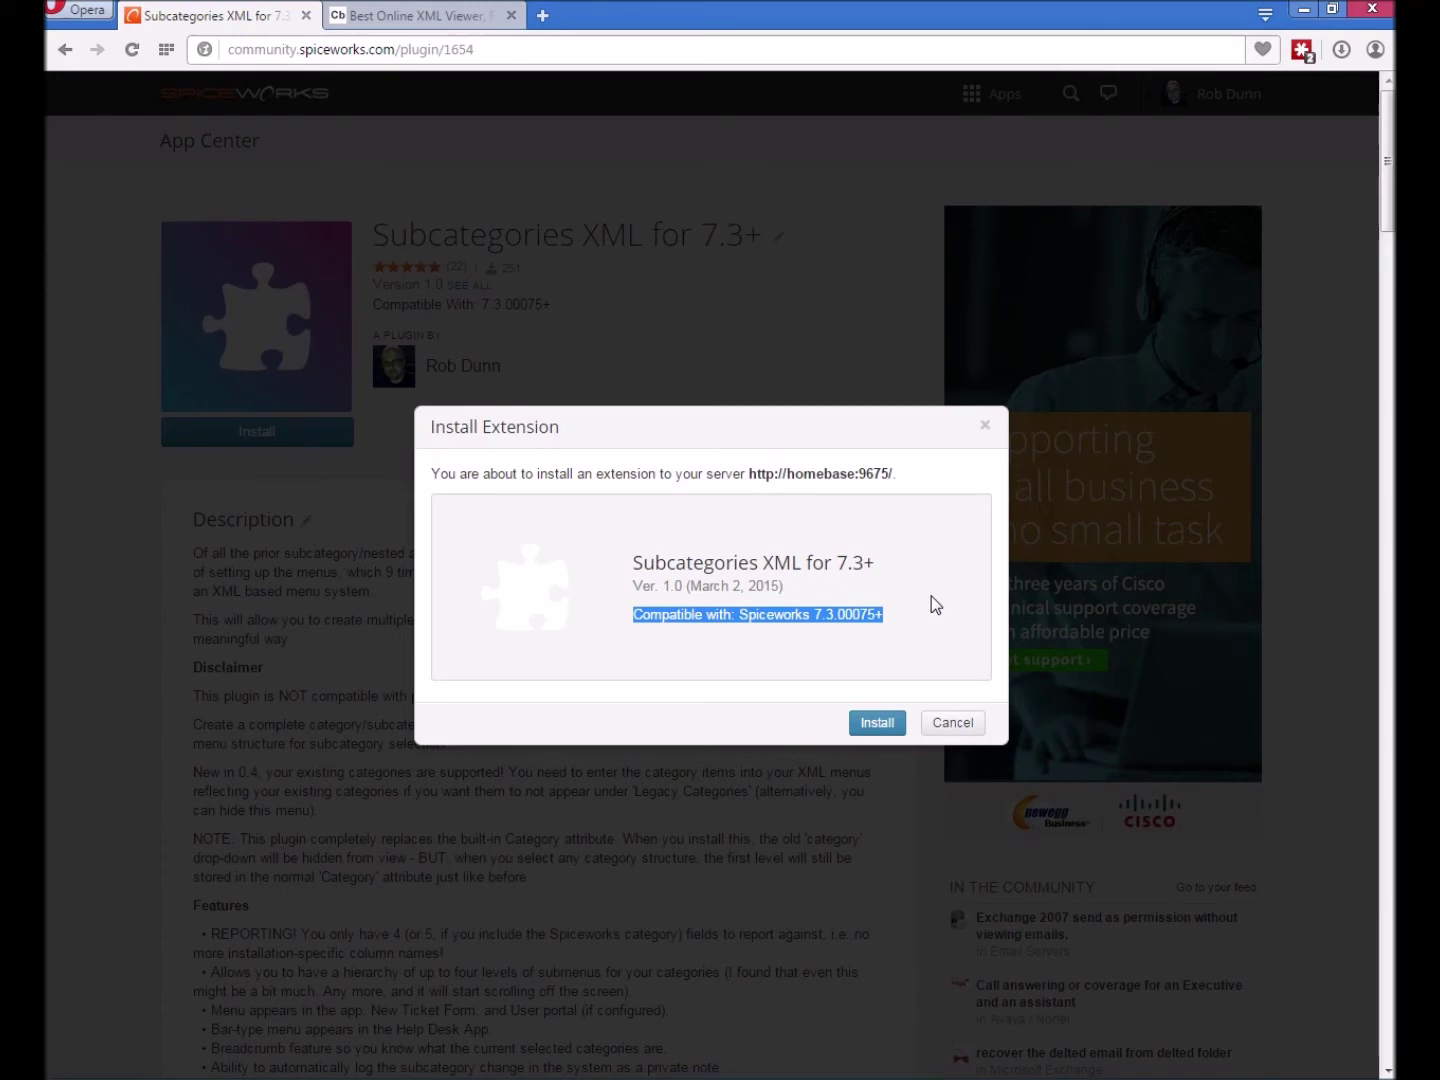
pyautogui.click(877, 724)
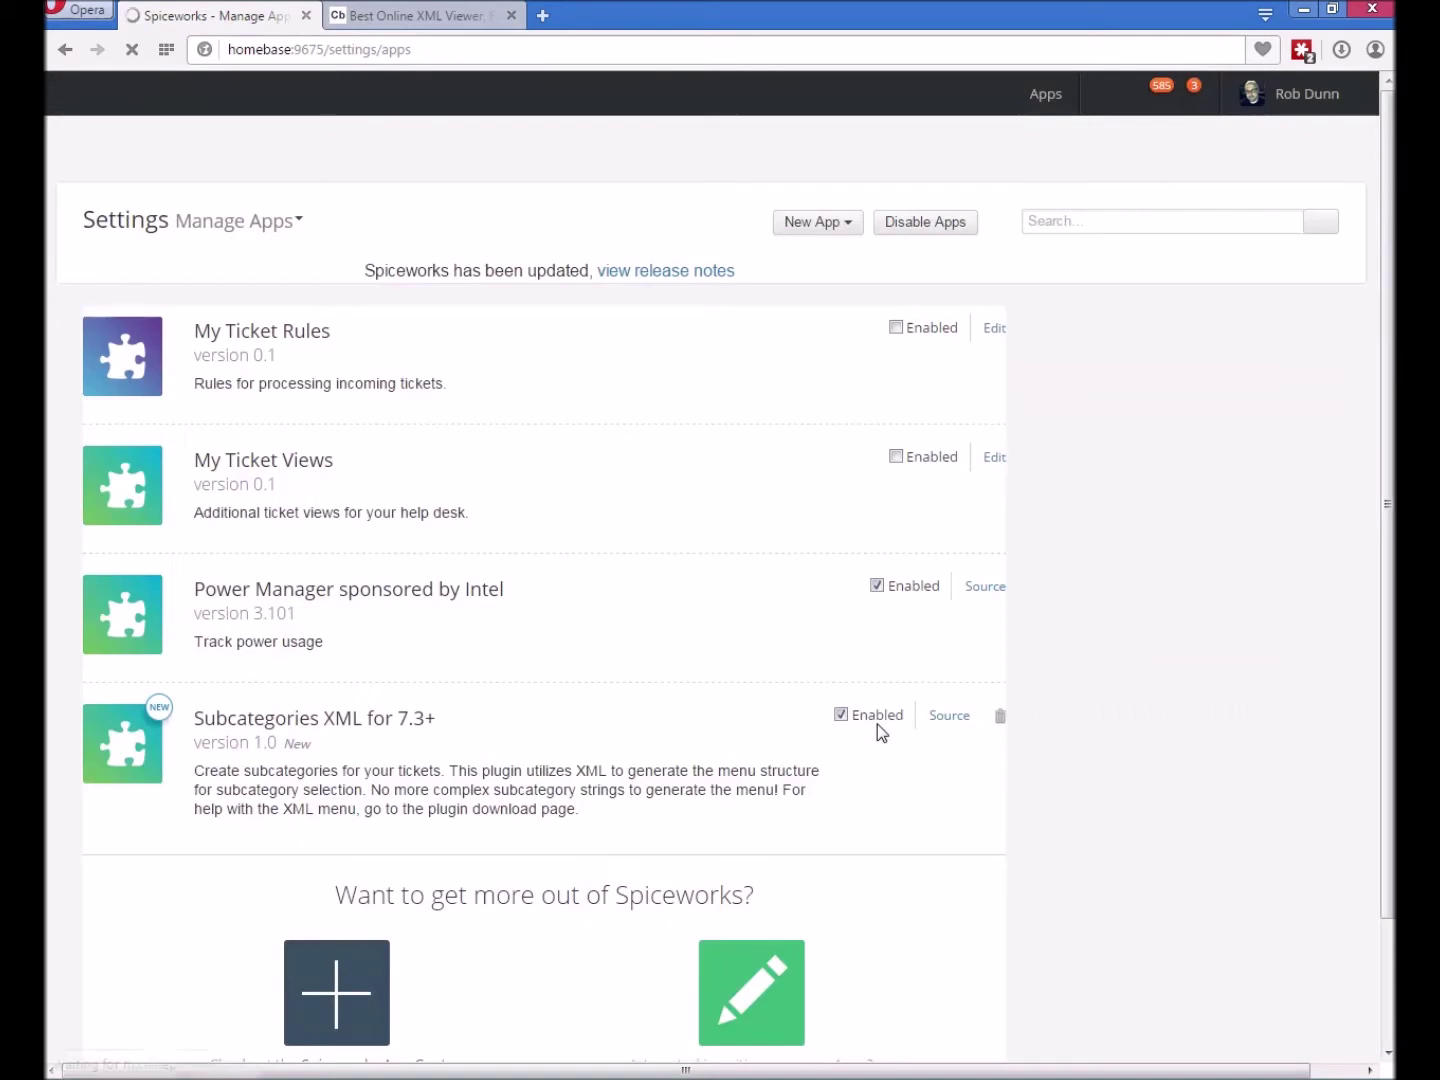
# Open the Subcategories XML for 7.3+ settings form showing the empty Category Tree box.
pyautogui.scroll(-3, 860, 700)
pyautogui.scroll(2, 598, 414)
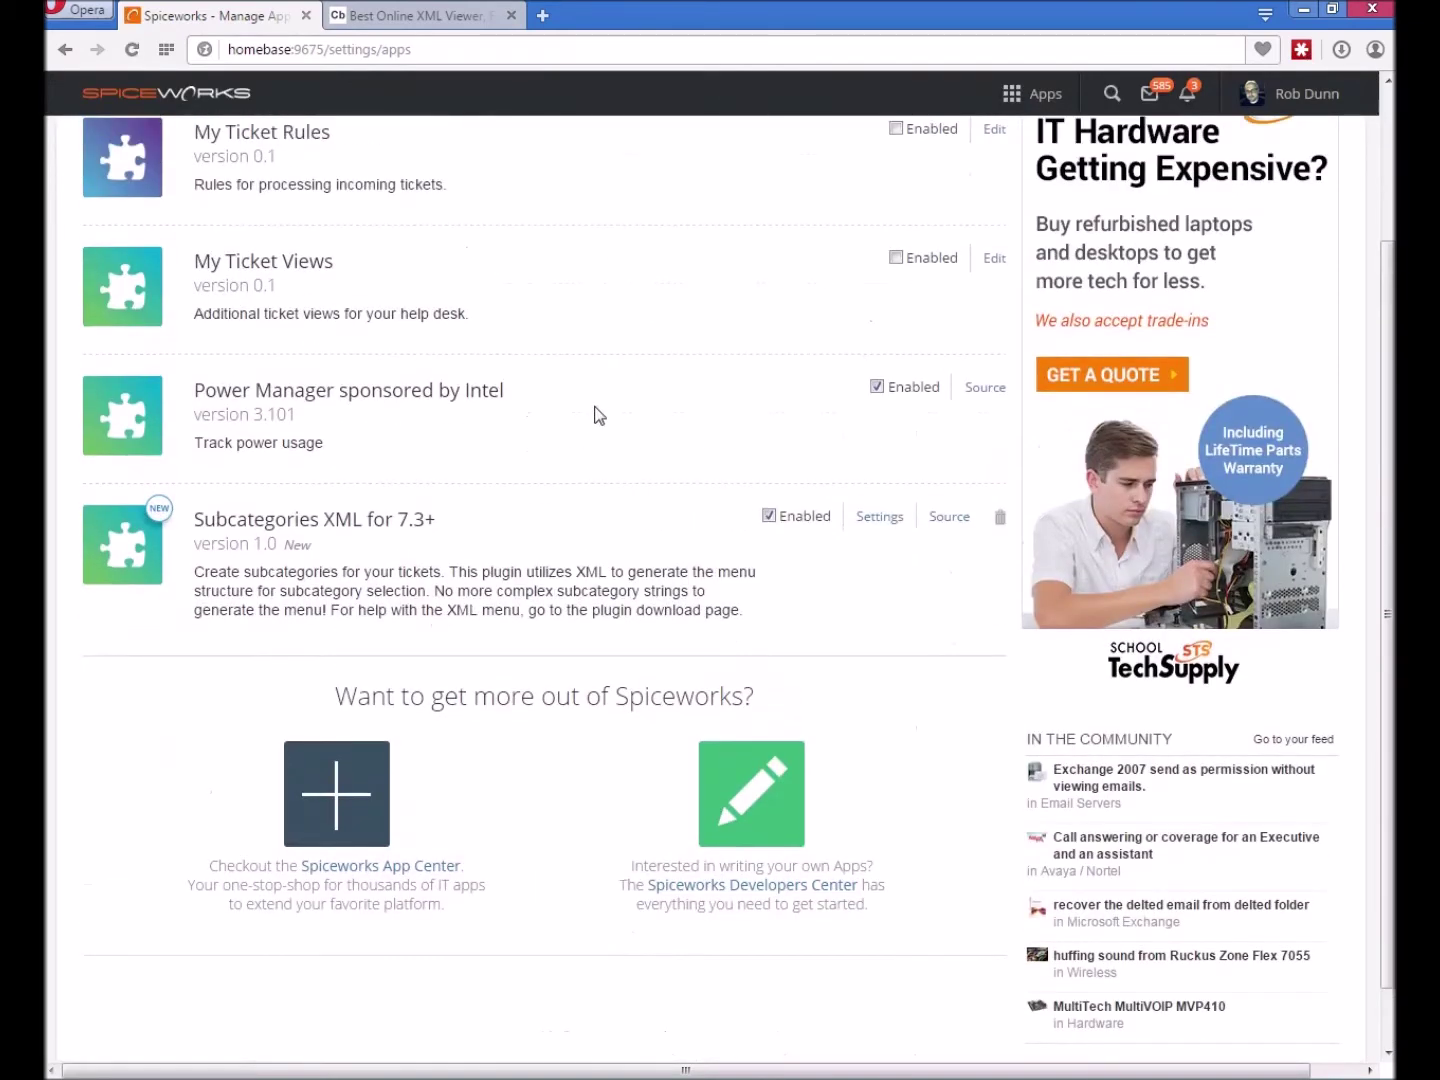
pyautogui.scroll(1, 598, 414)
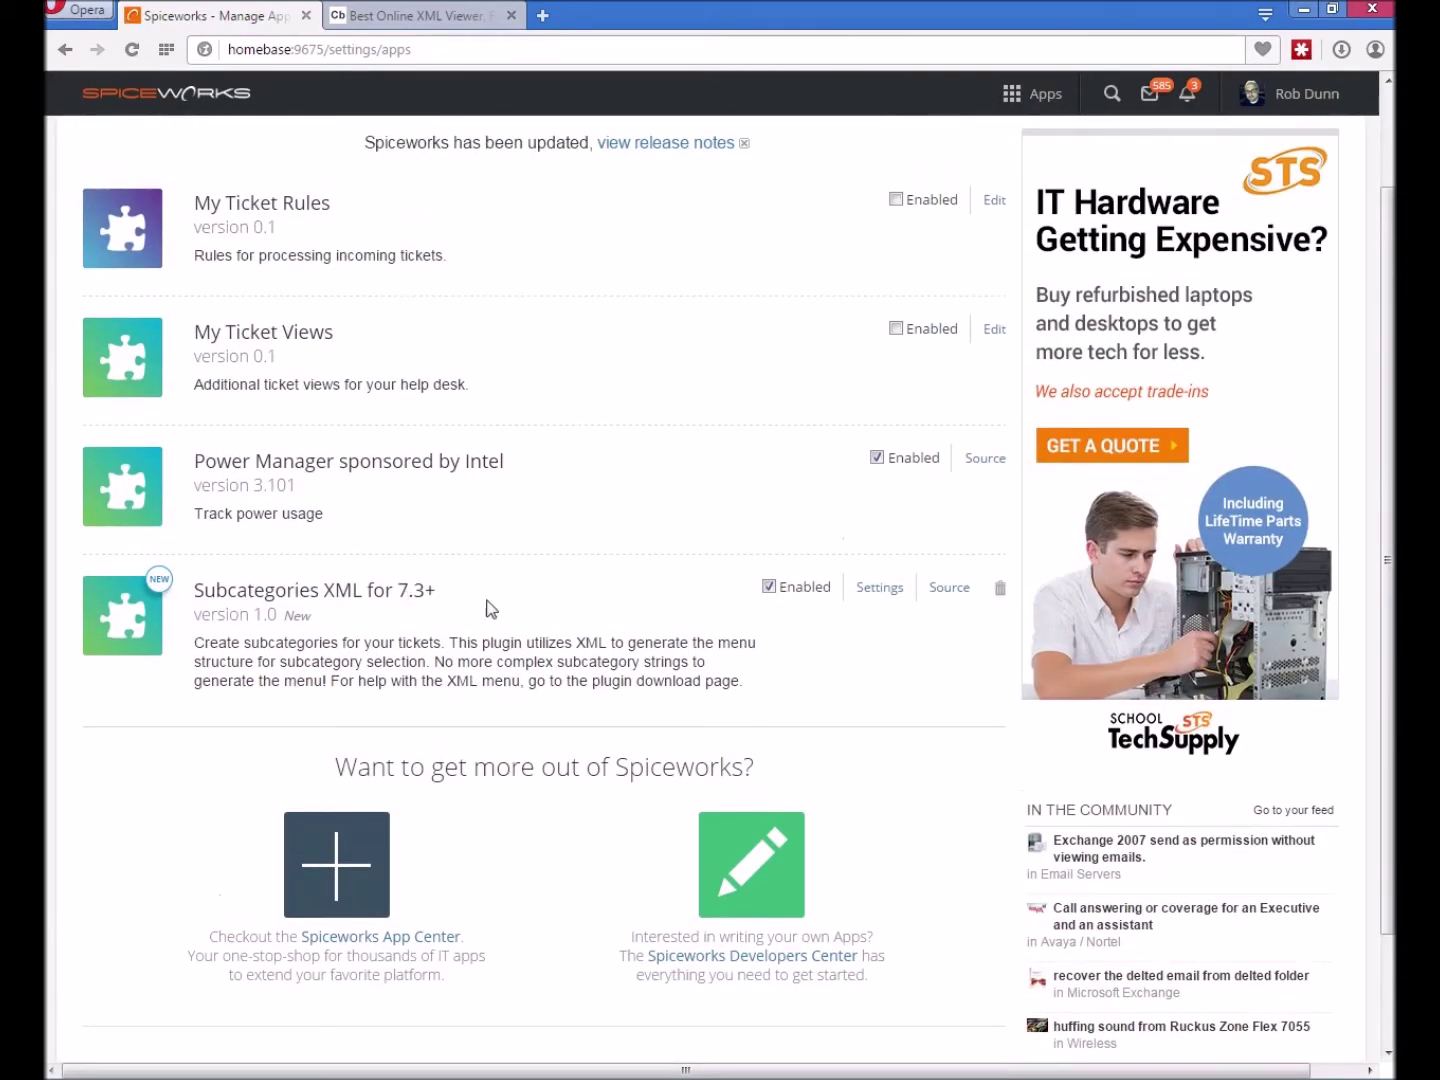
pyautogui.click(880, 588)
pyautogui.scroll(-1, 738, 662)
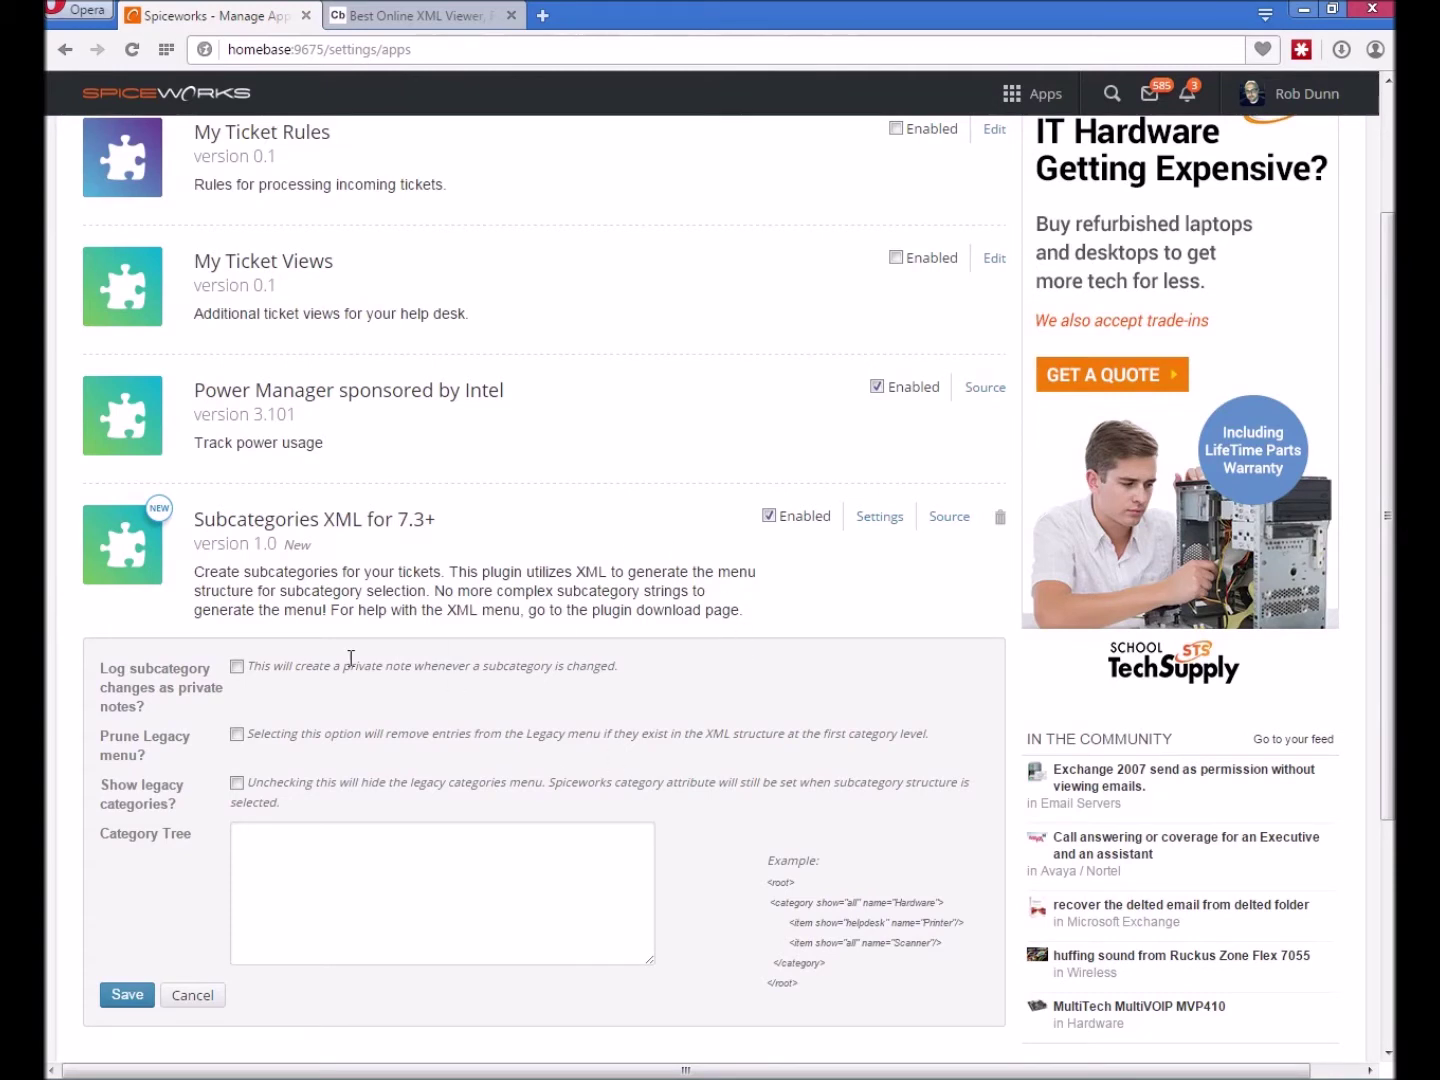
# Return to the plugin's community page and read its Setup part 1 and part 2 instructions.
pyautogui.click(66, 50)
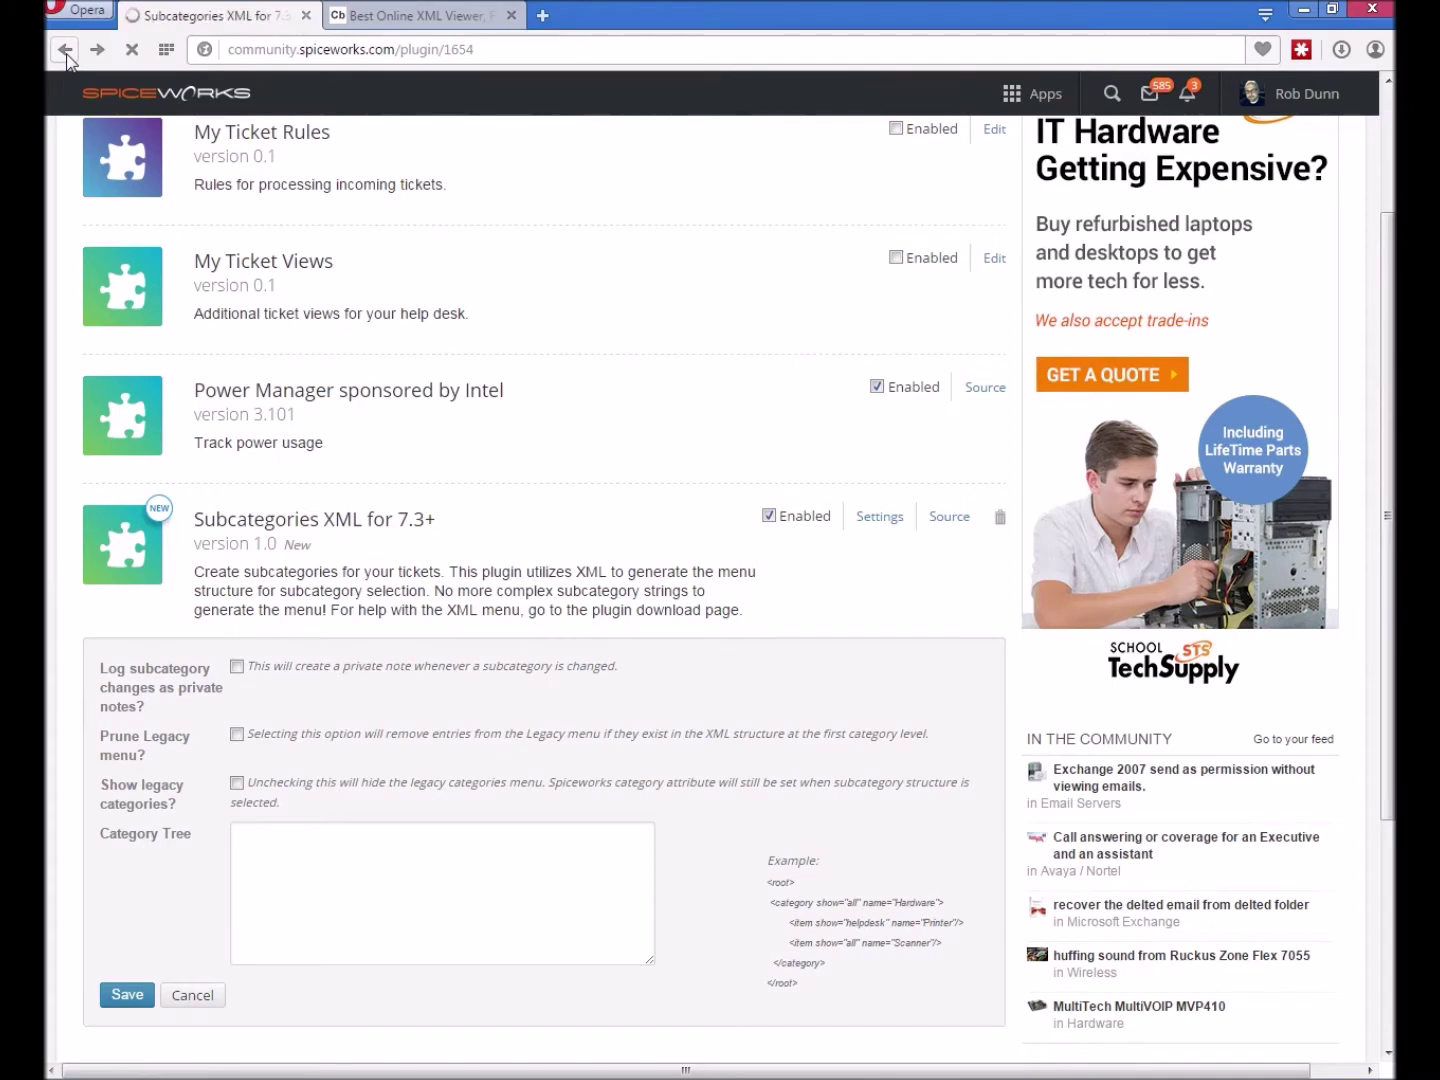
pyautogui.scroll(-1, 555, 408)
pyautogui.scroll(-5, 567, 403)
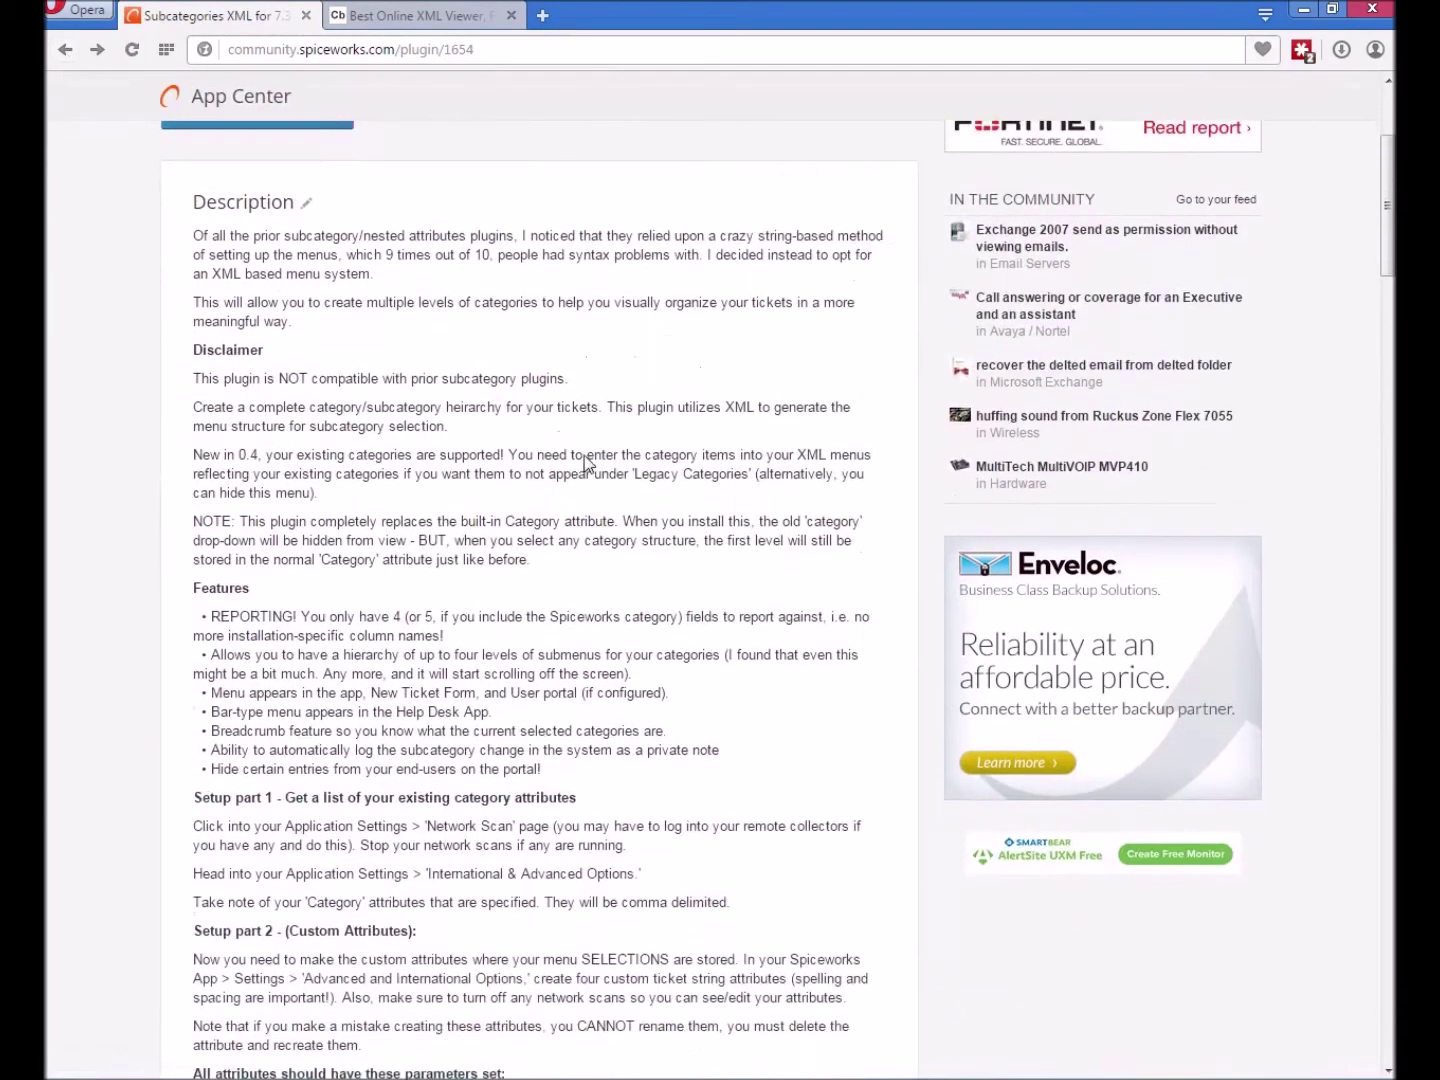
pyautogui.scroll(-2, 584, 454)
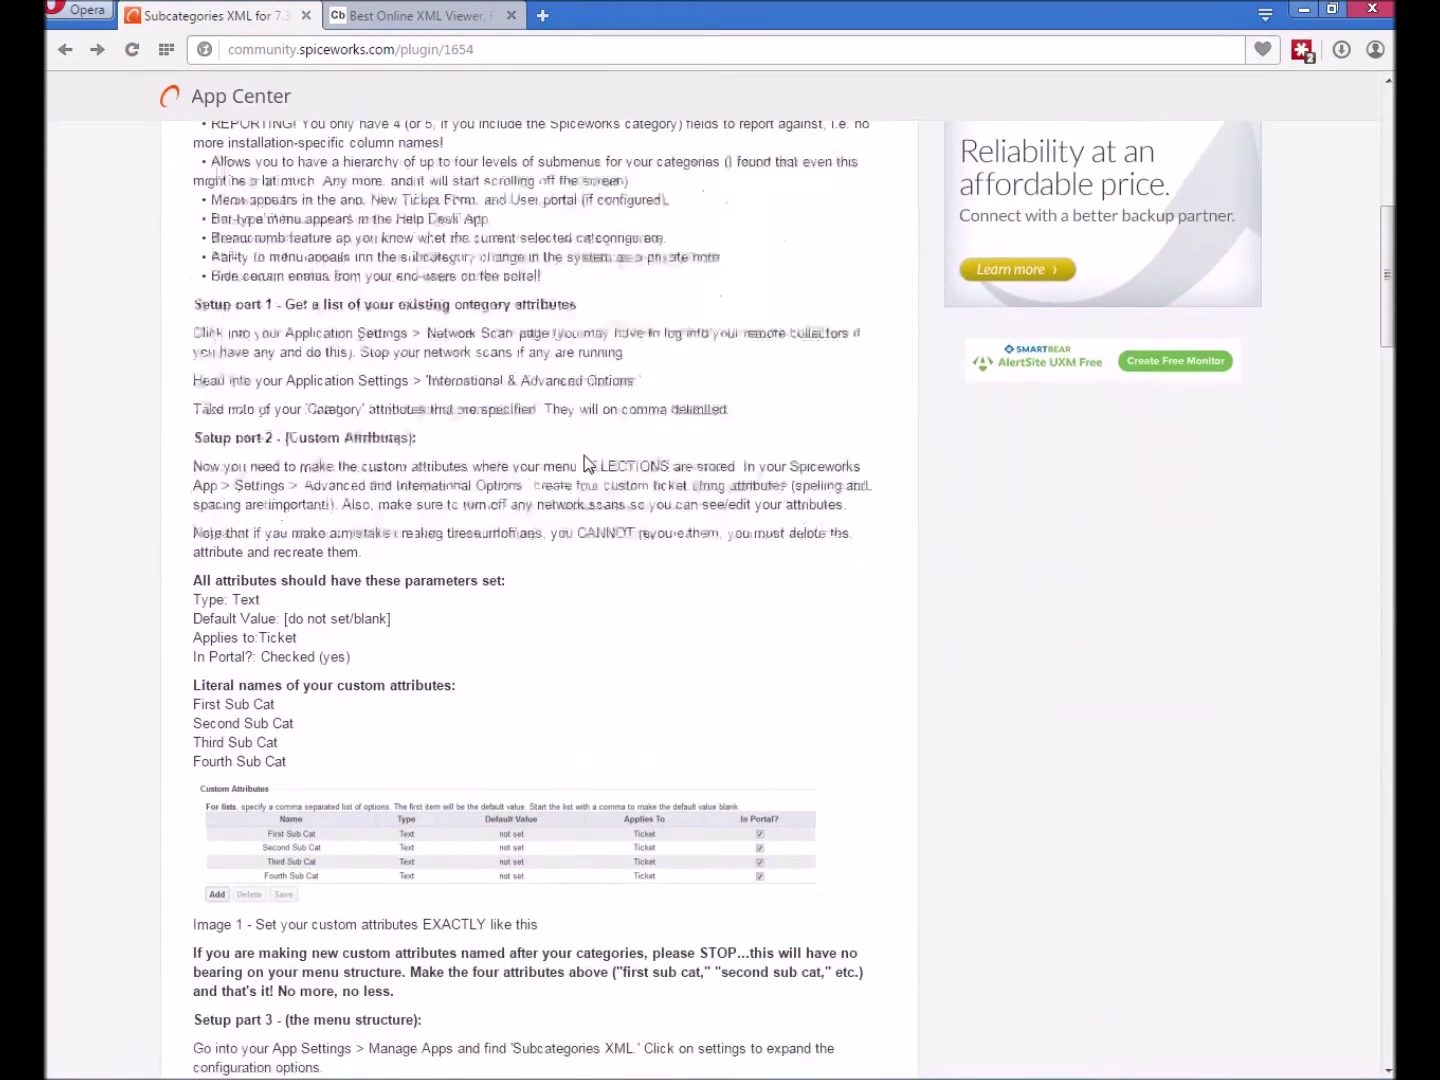
pyautogui.doubleClick(210, 270)
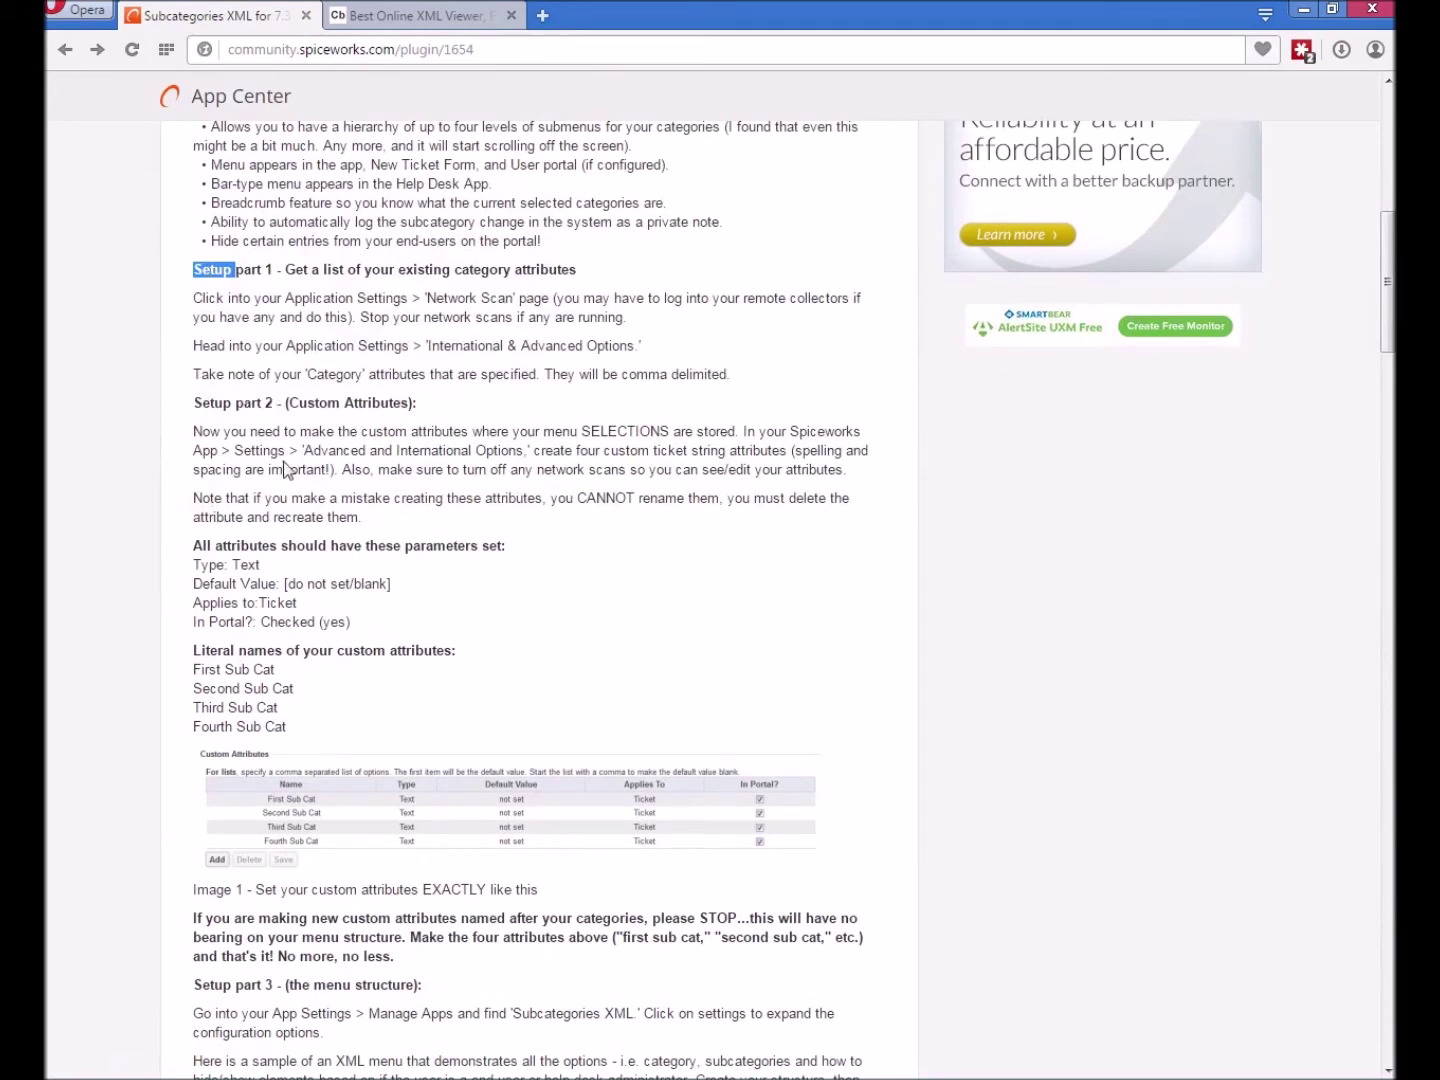
pyautogui.scroll(-2, 480, 552)
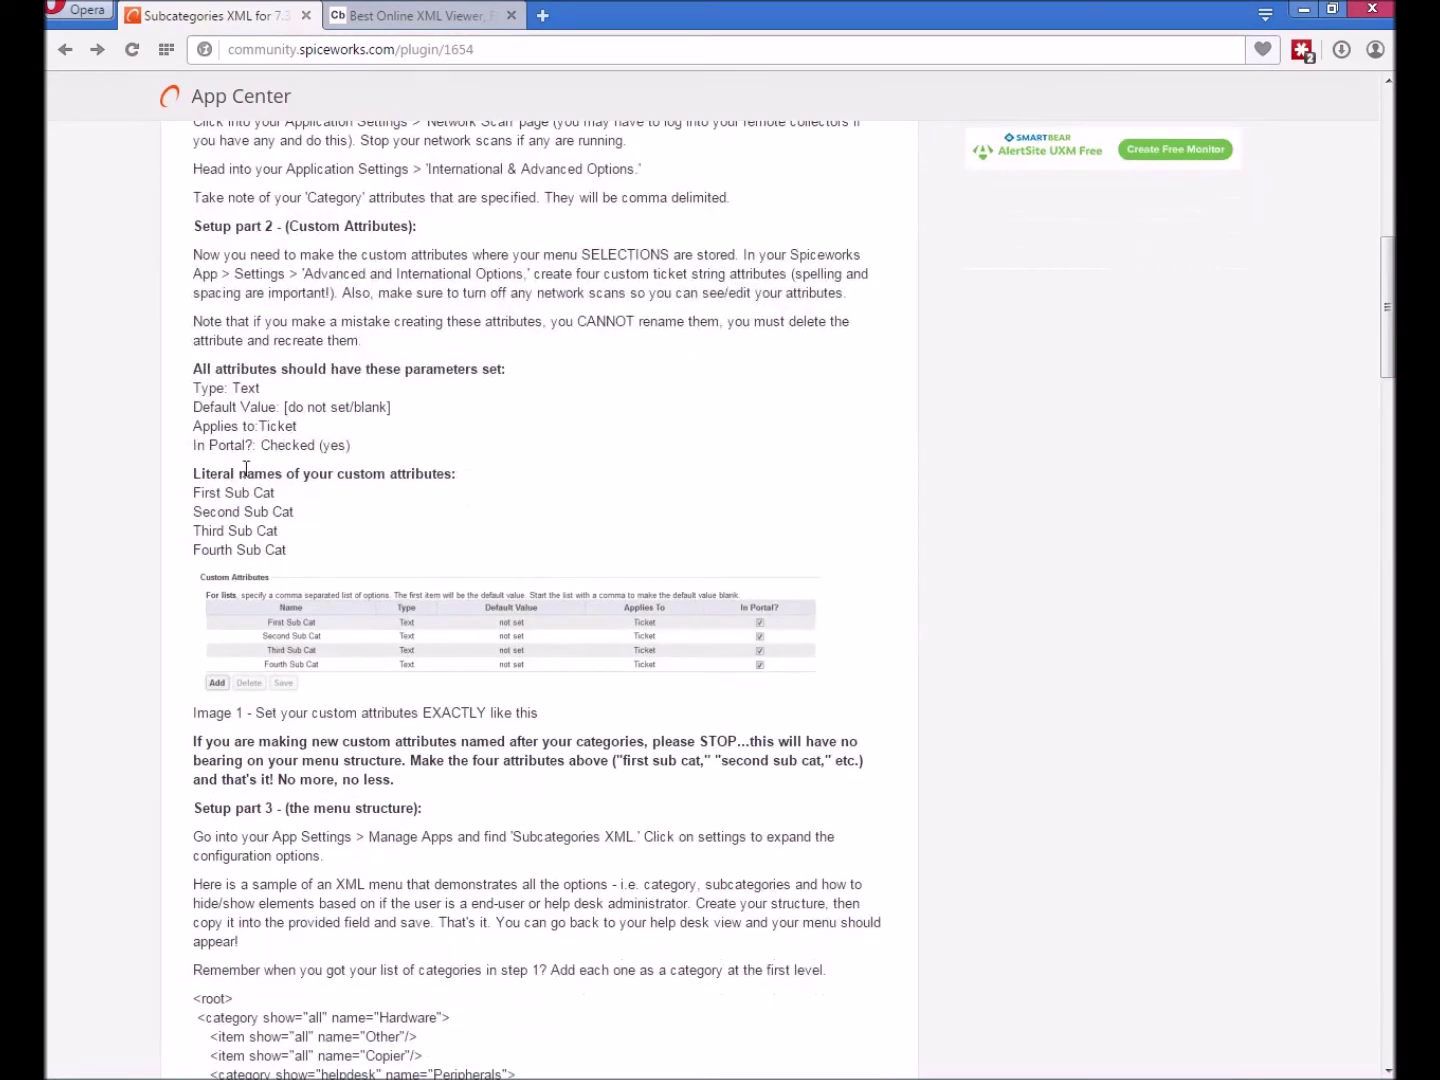
pyautogui.scroll(-3, 246, 469)
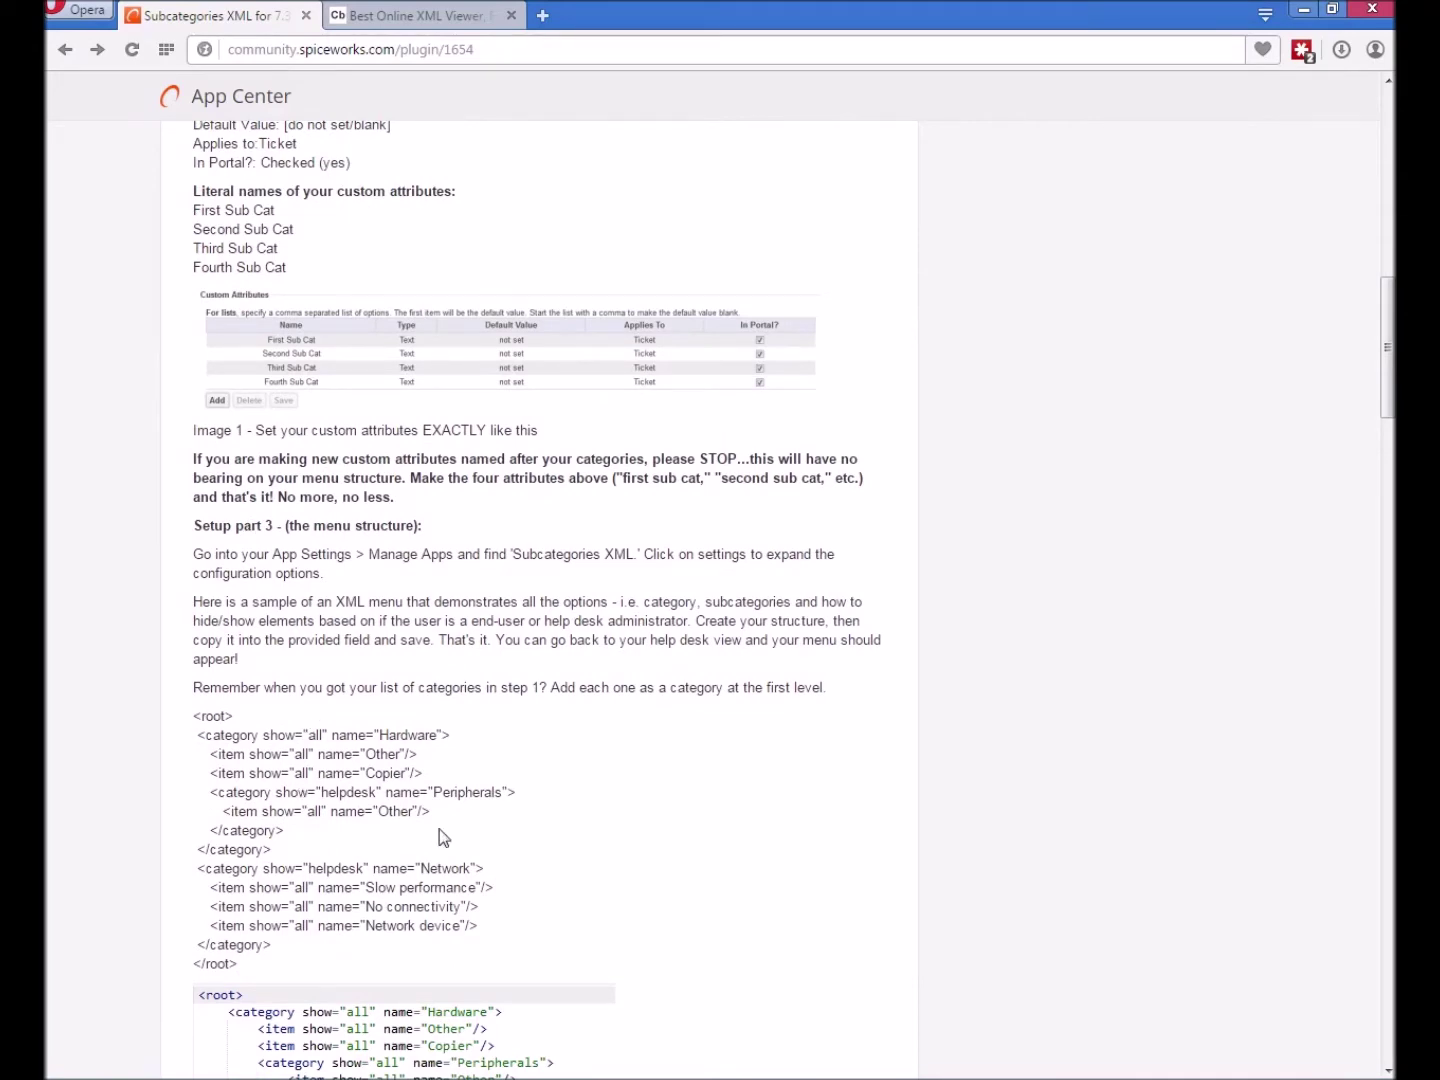
pyautogui.scroll(3, 512, 730)
pyautogui.scroll(1, 480, 712)
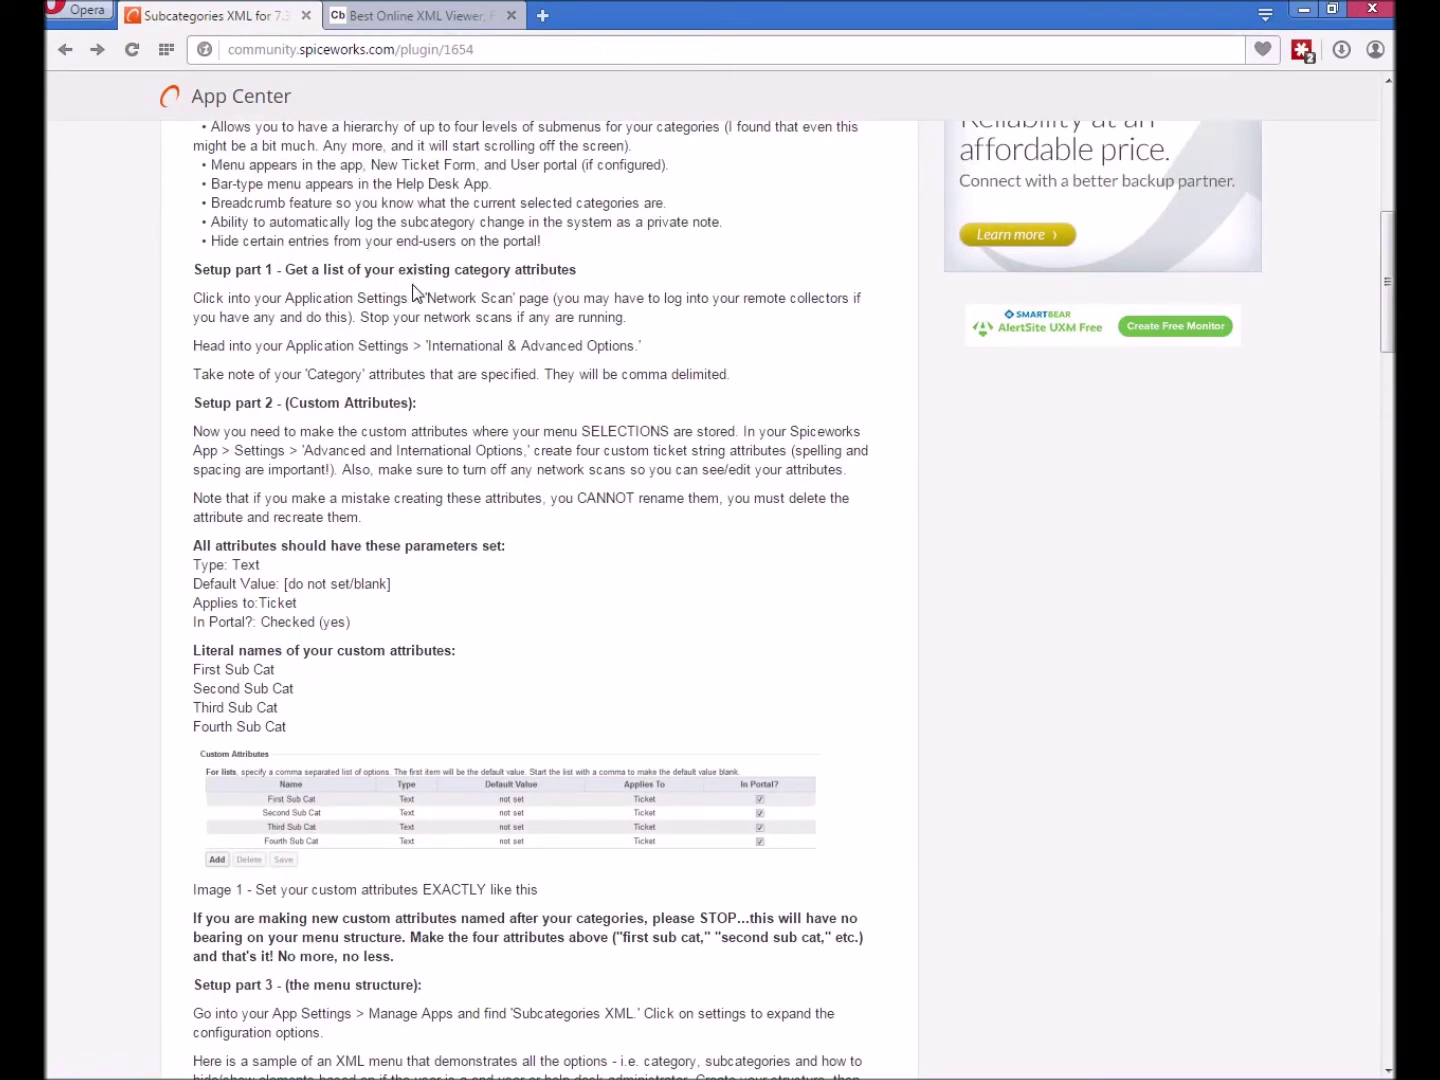
pyautogui.doubleClick(335, 269)
# Open Spiceworks at homebase:9675 in a new tab and go to Advanced & International Options.
pyautogui.click(393, 18)
pyautogui.hotkey('ctrl', 't')
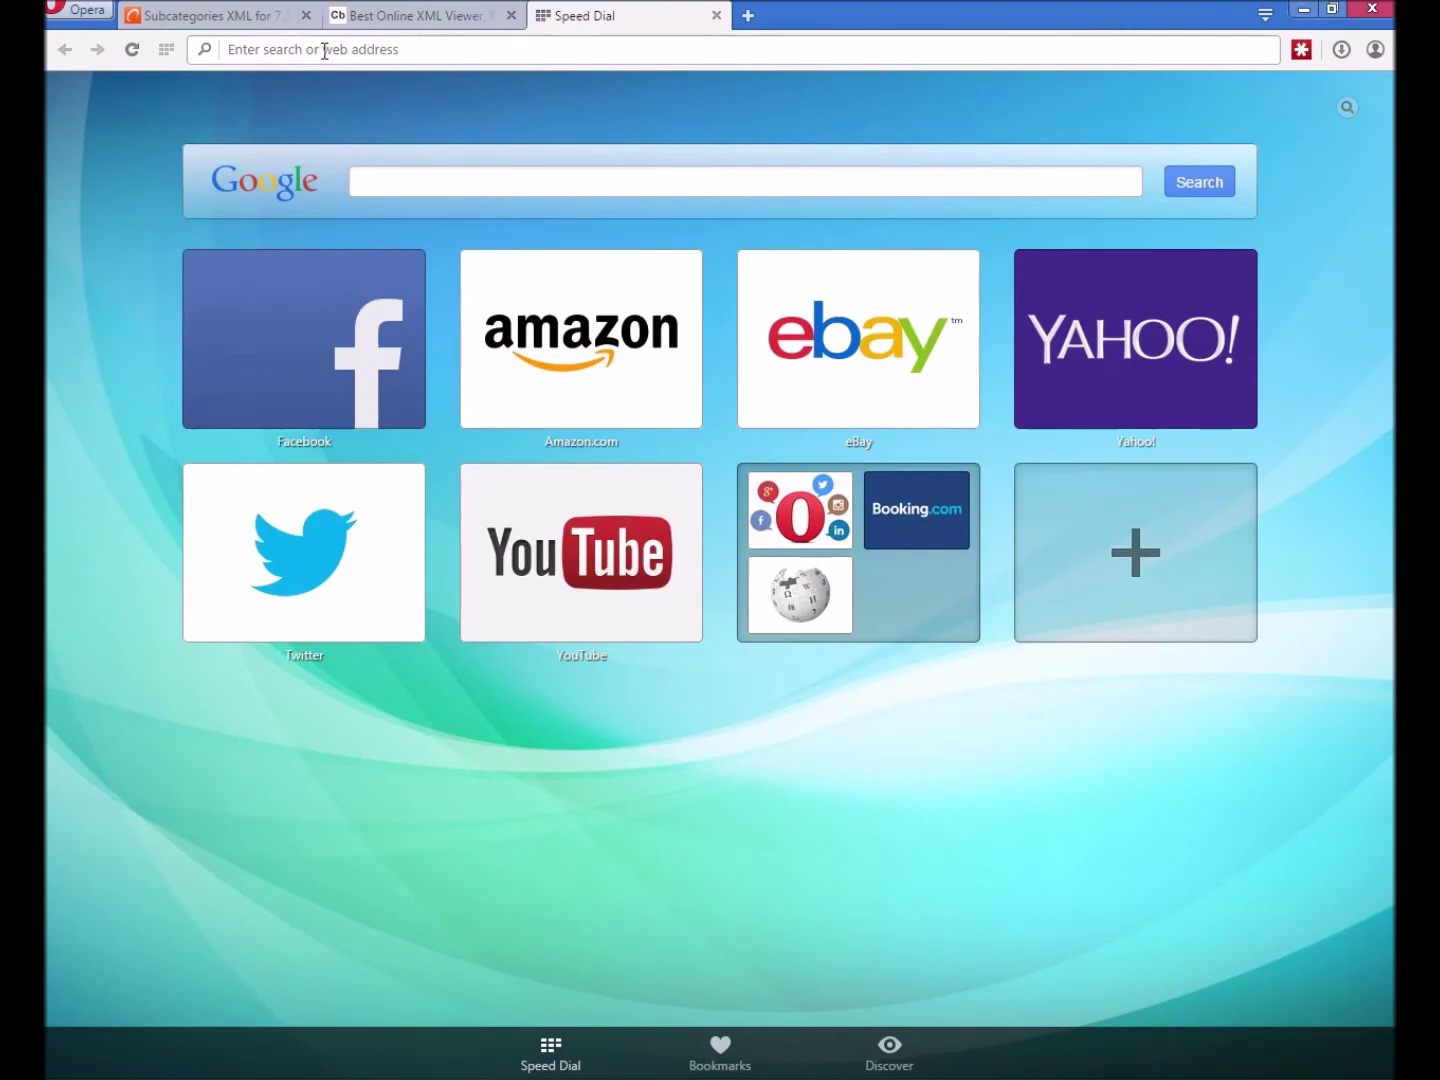
pyautogui.write('home')
pyautogui.press('Return')
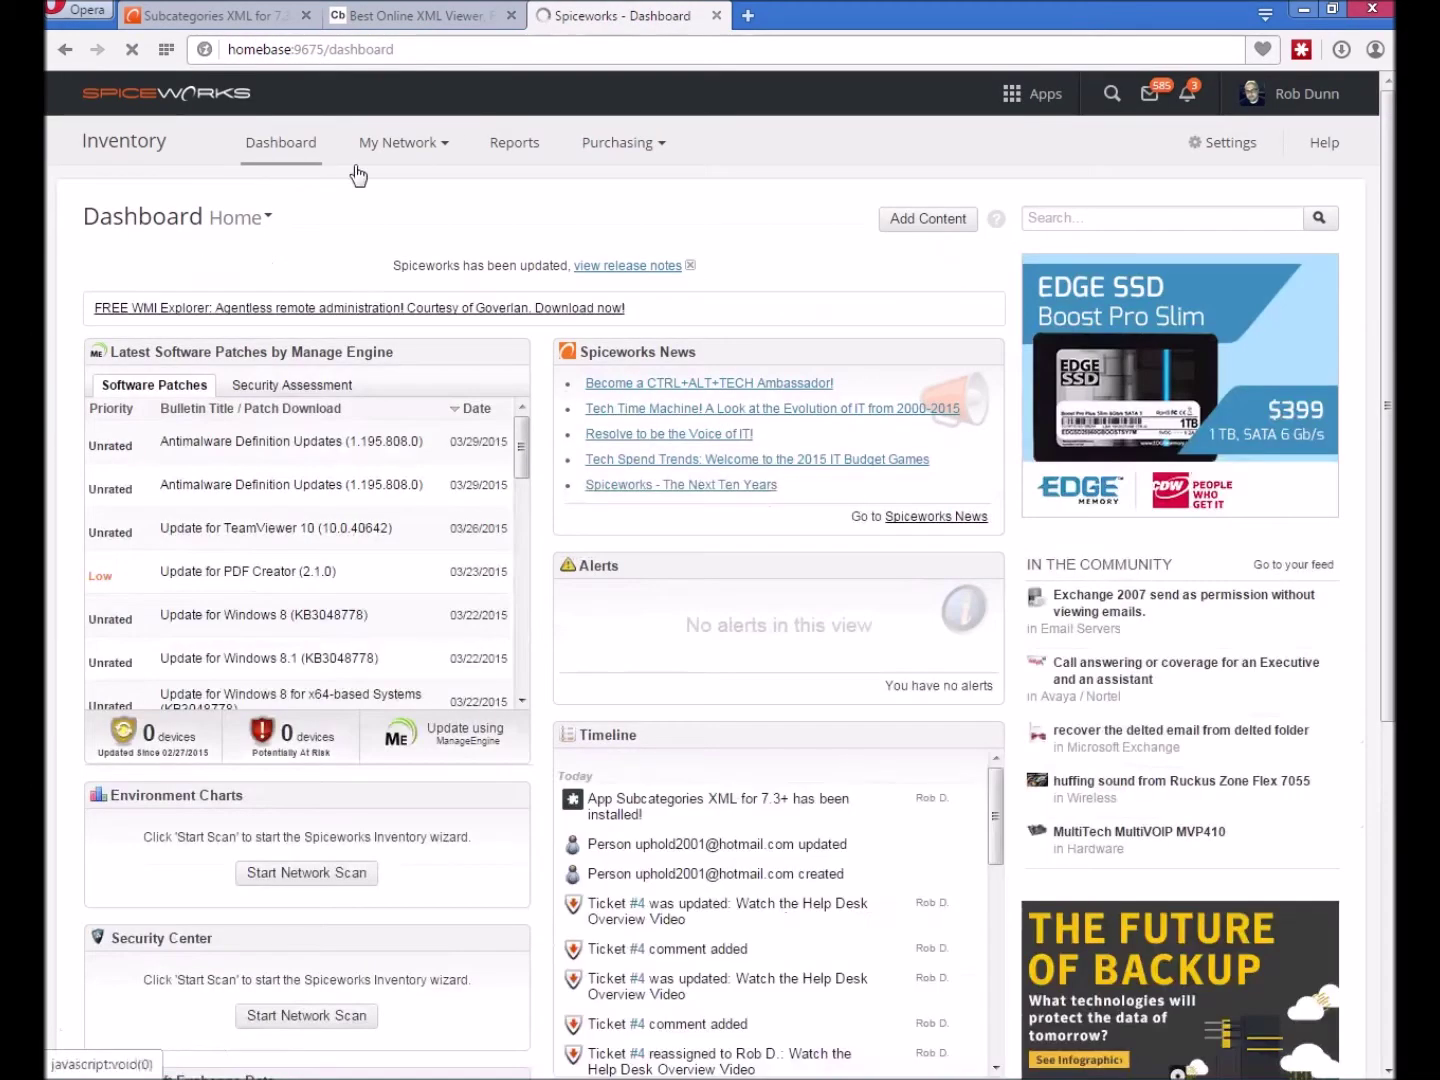
pyautogui.click(1218, 152)
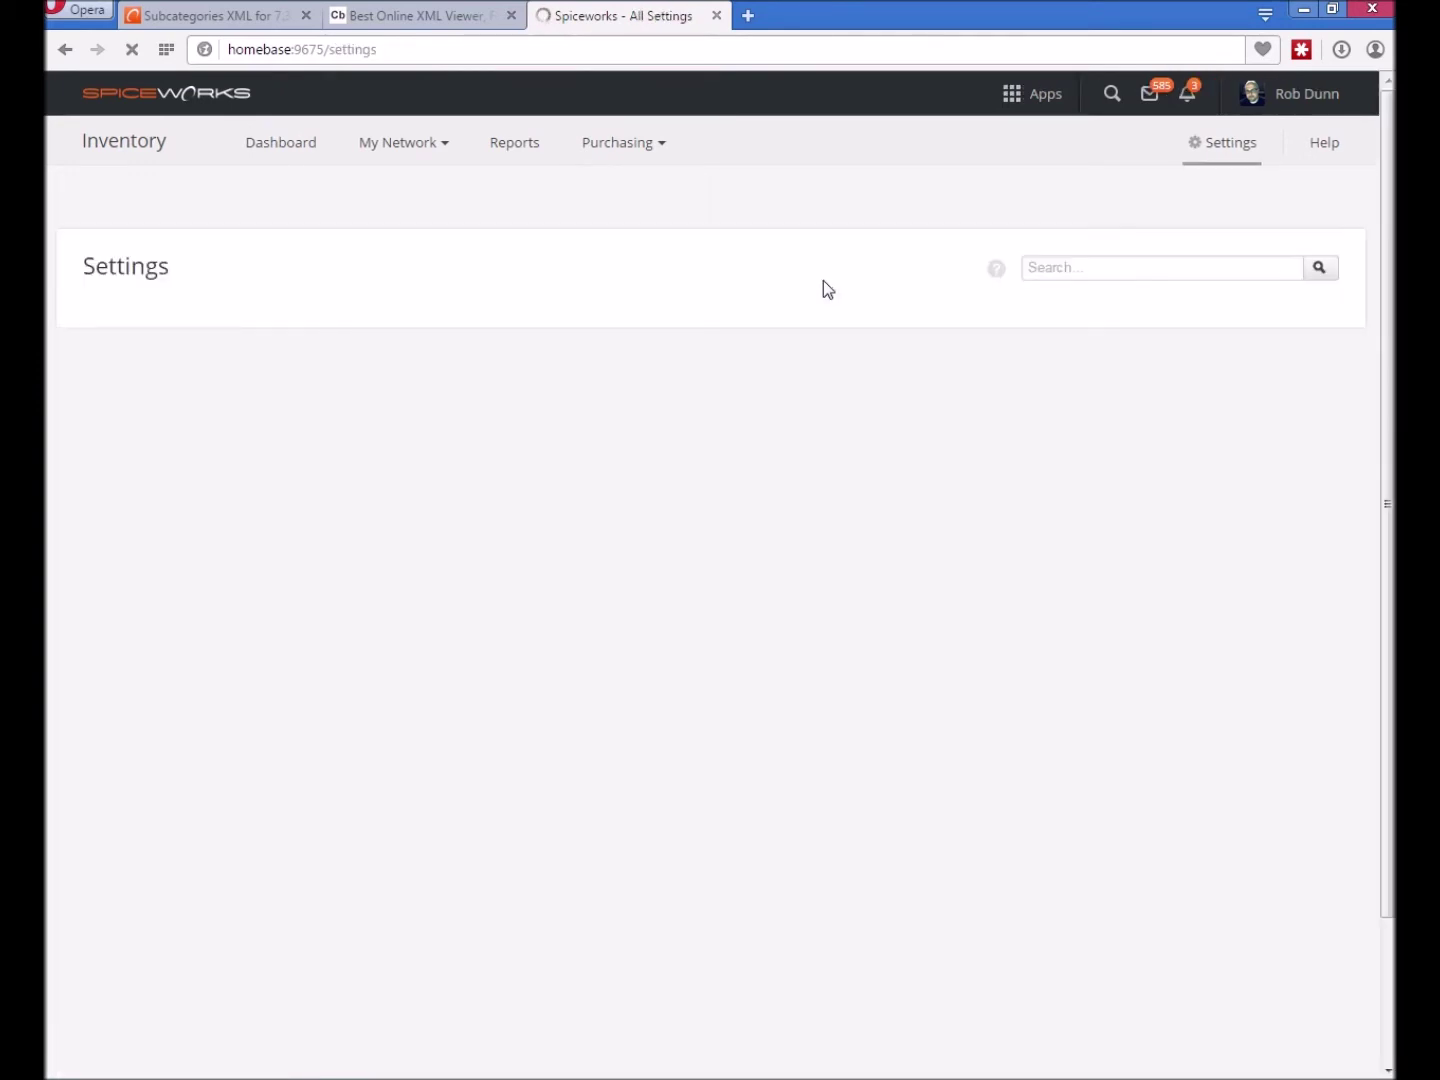
pyautogui.scroll(-3, 578, 500)
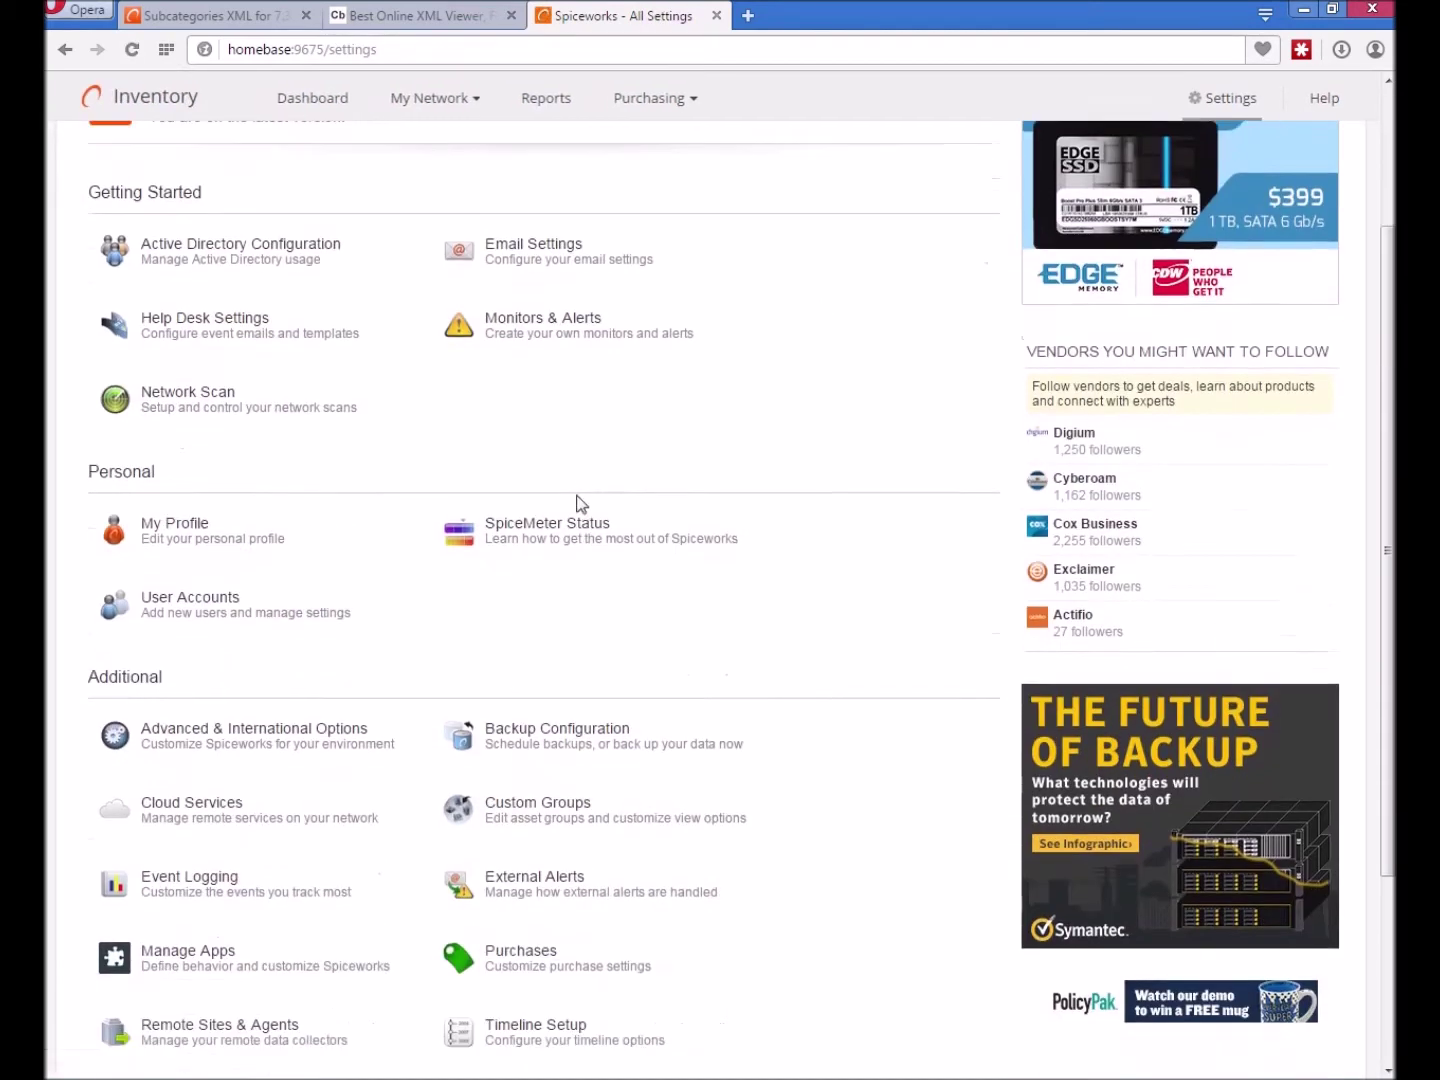
pyautogui.click(280, 737)
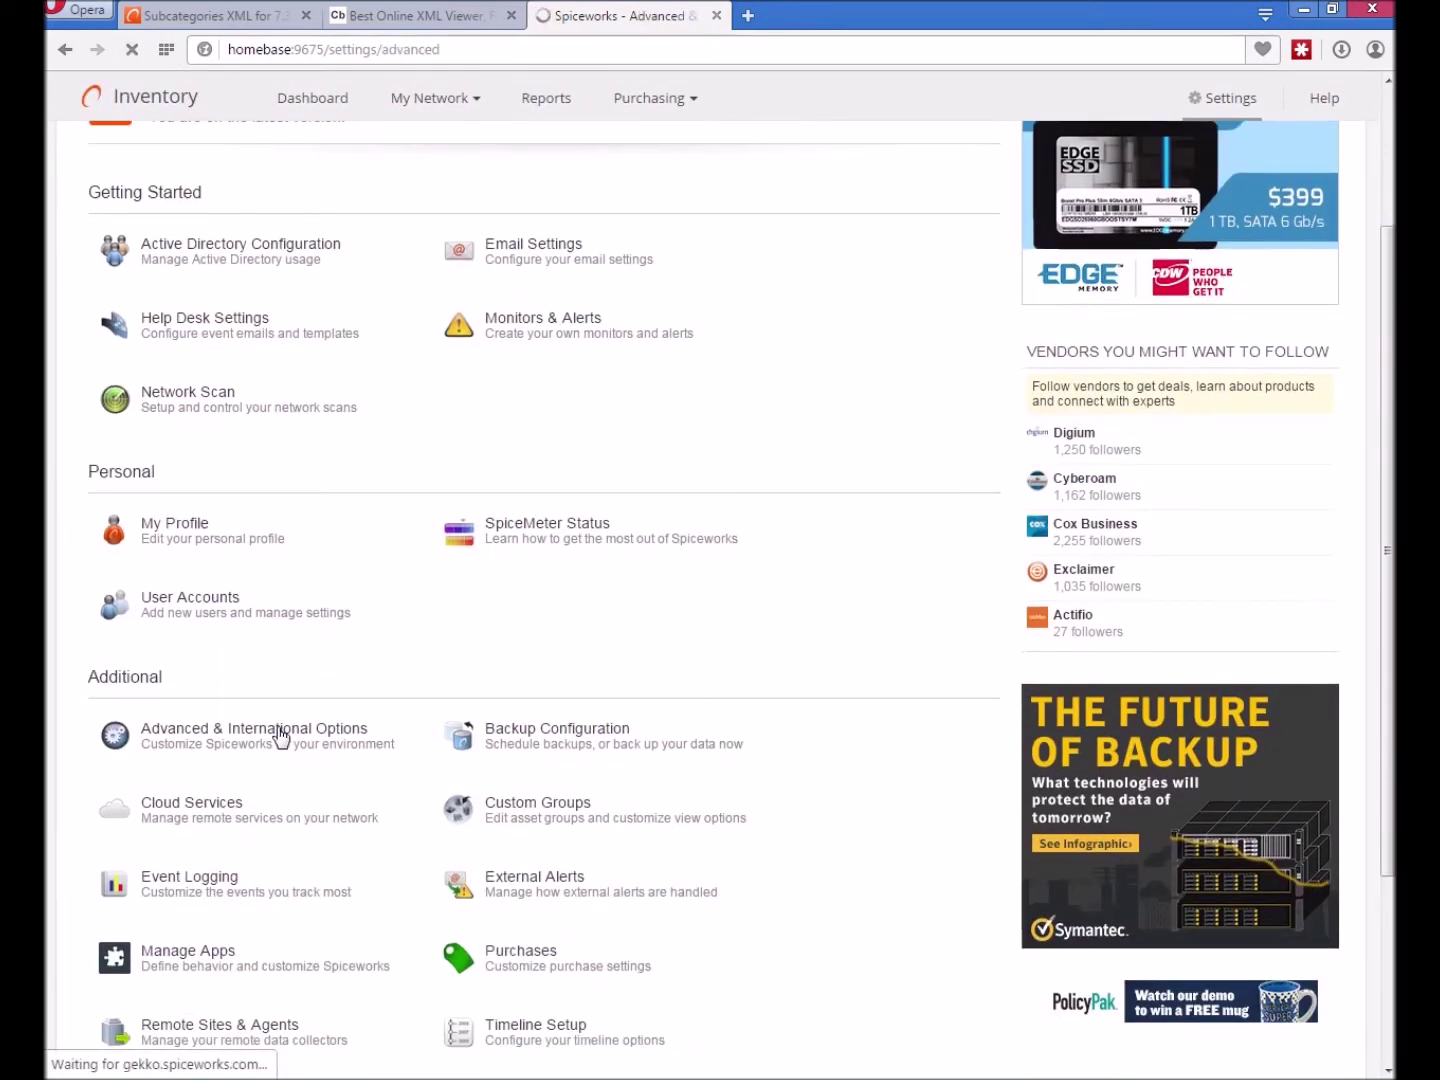
# Copy the Category default values, Maintenance and End User Support.
pyautogui.scroll(-3, 498, 556)
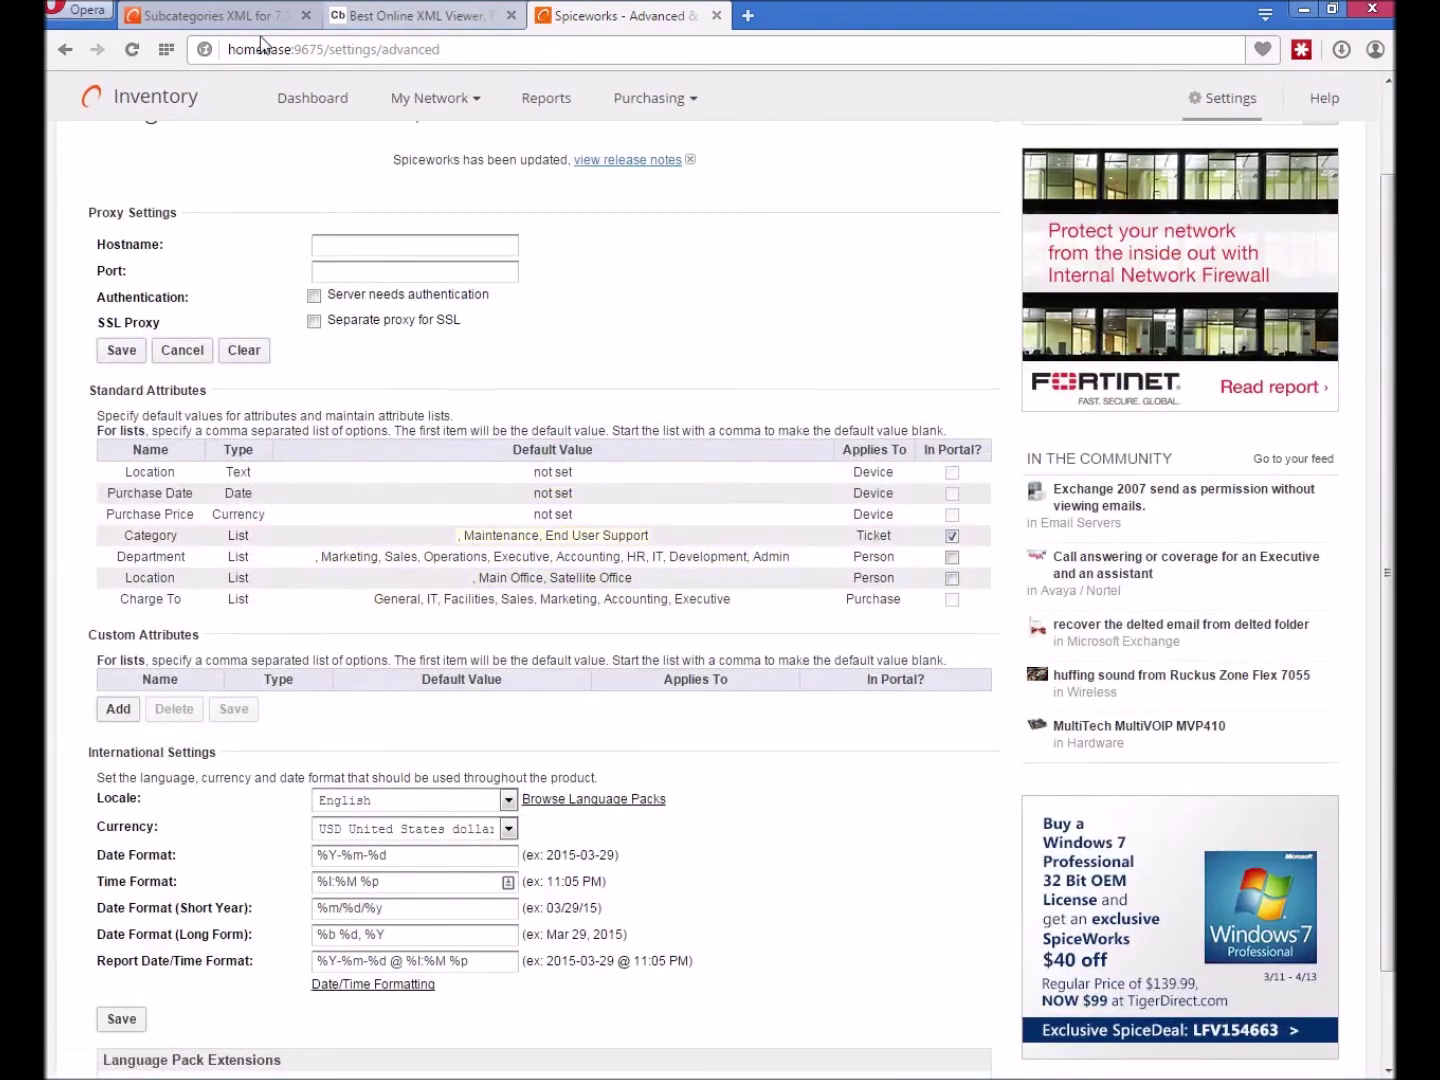
pyautogui.moveTo(470, 543); pyautogui.dragTo(662, 545)
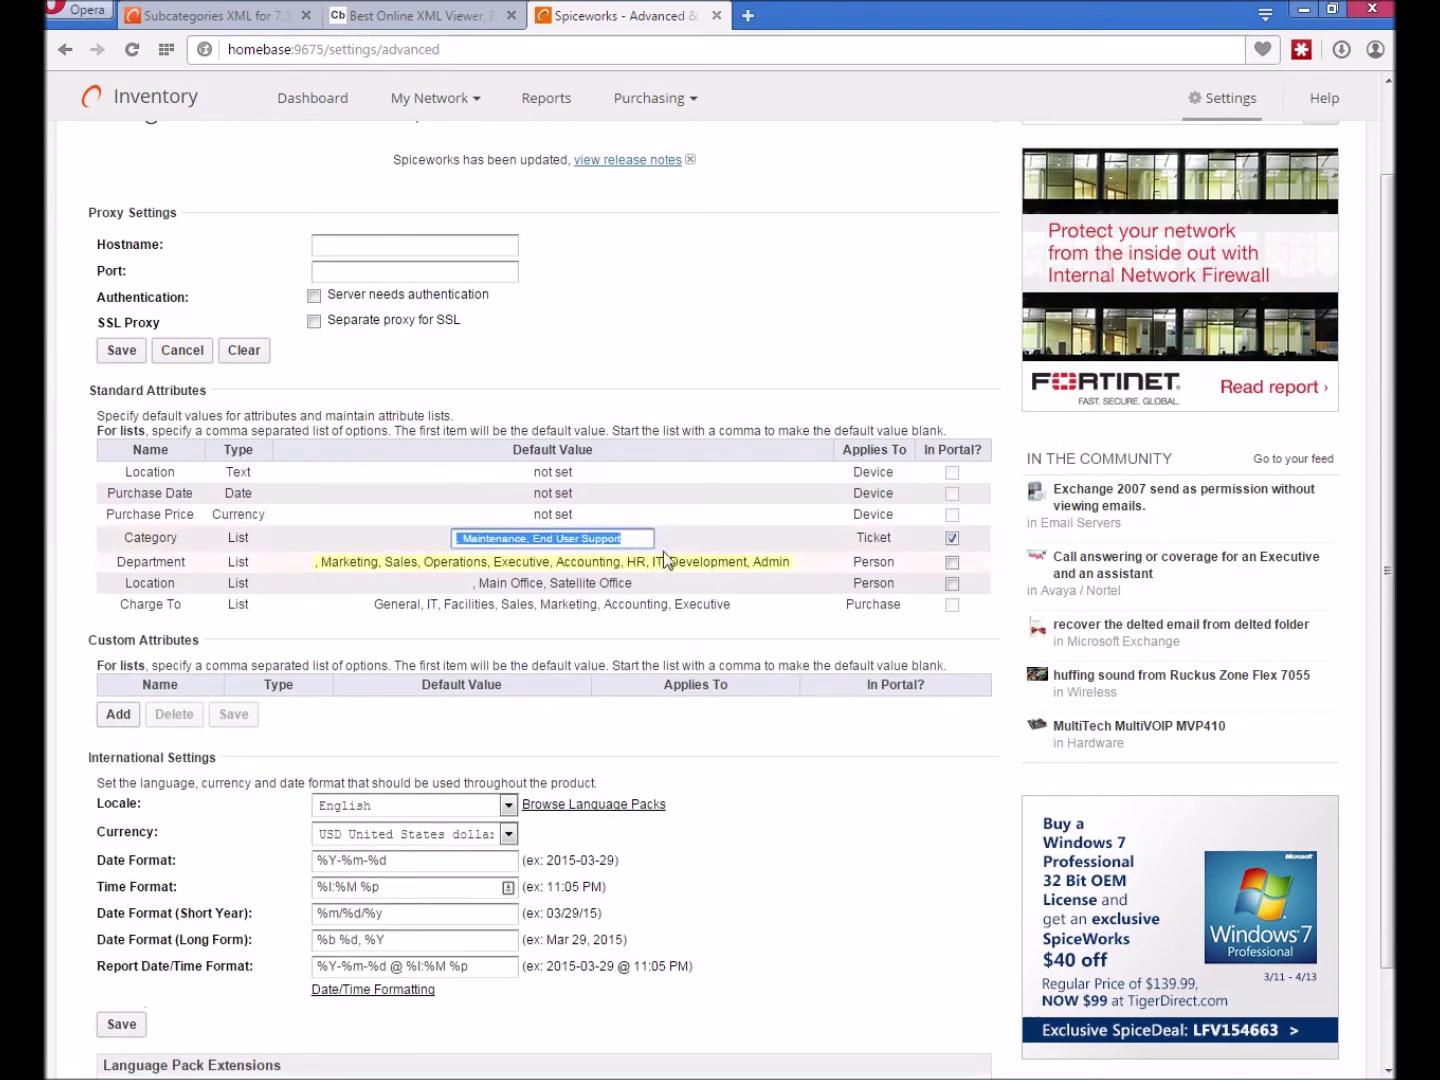
pyautogui.rightClick(580, 541)
pyautogui.click(670, 634)
pyautogui.click(270, 26)
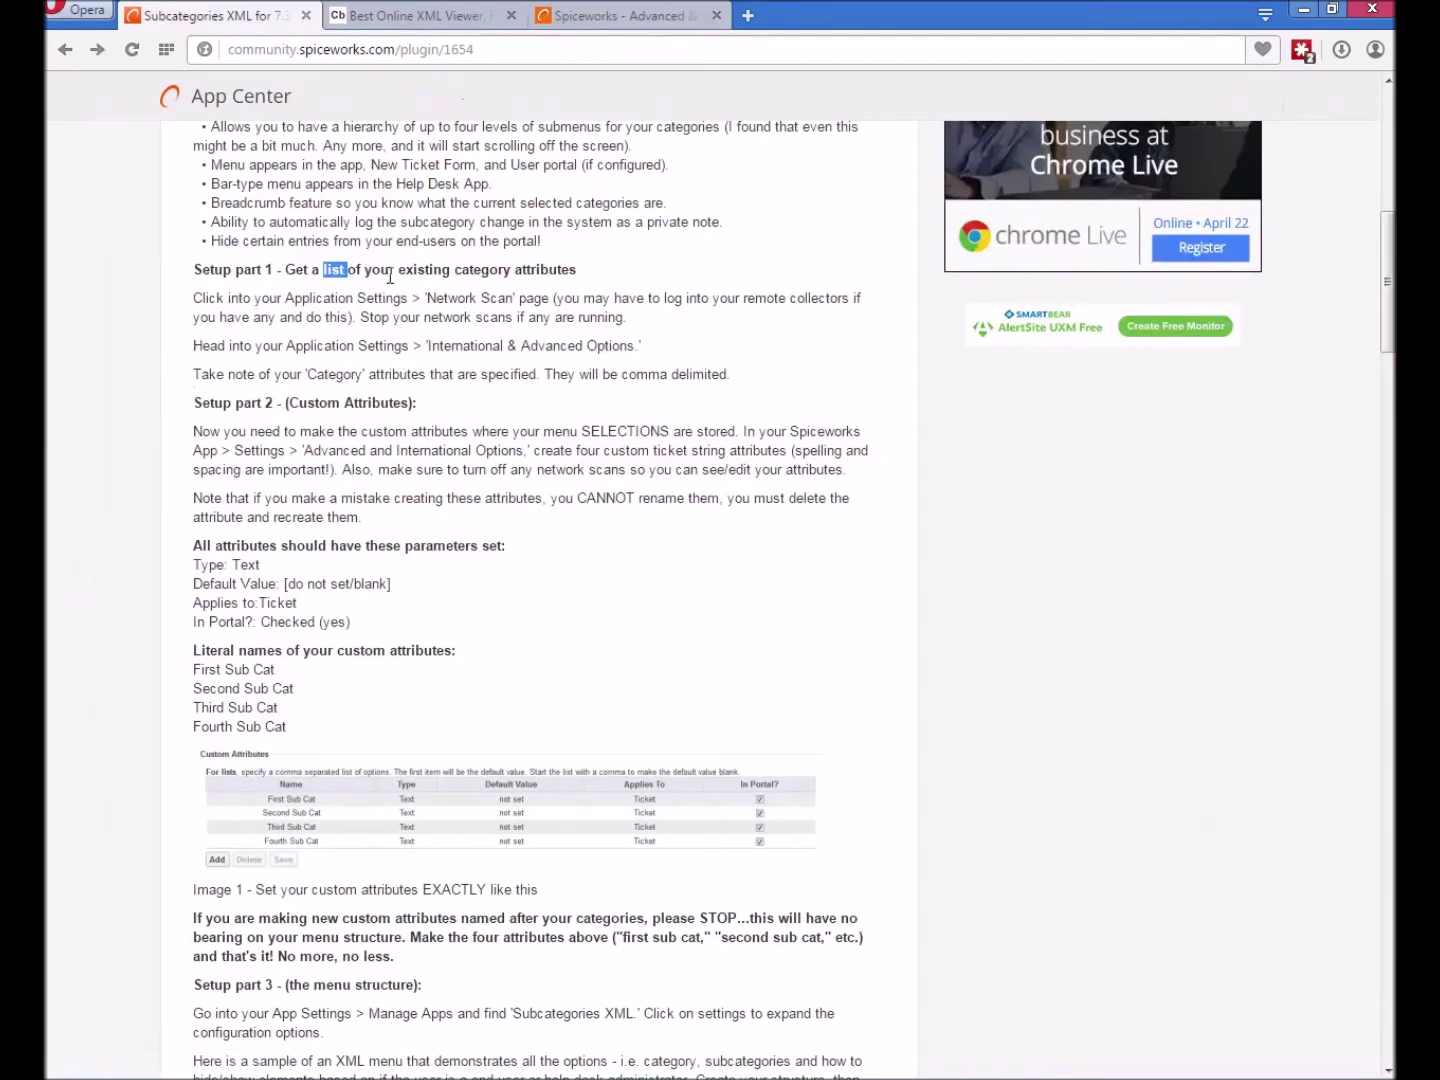
pyautogui.click(598, 18)
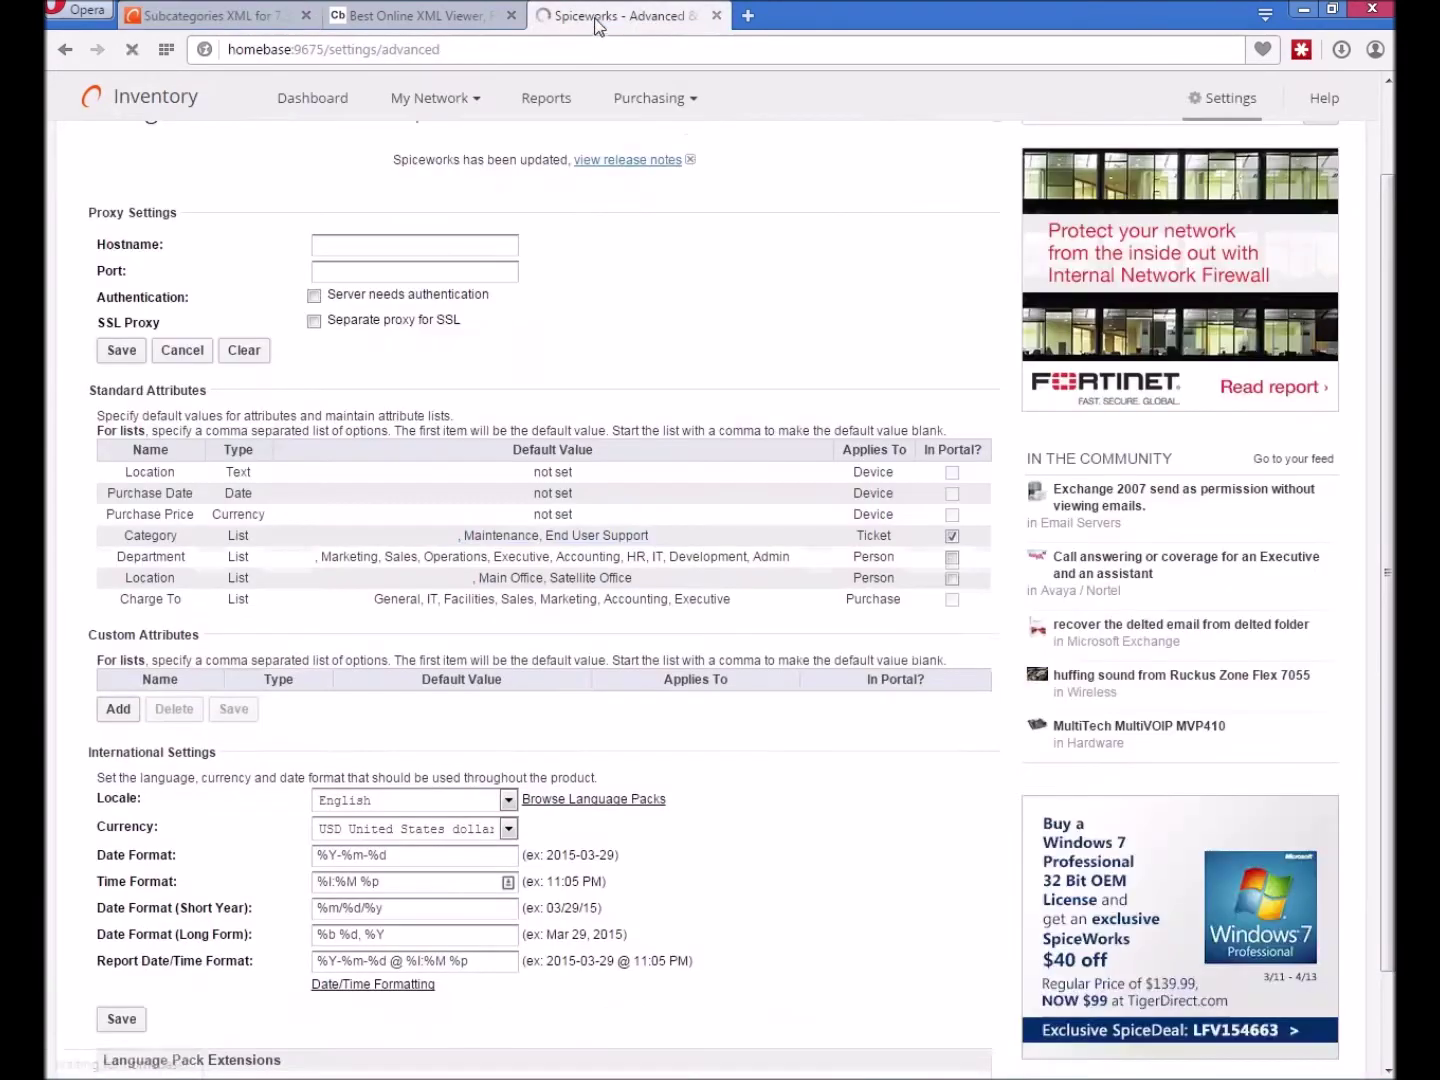
# Open the Subcategories XML plugin configuration from the installed apps list.
pyautogui.click(65, 49)
pyautogui.scroll(-3, 321, 617)
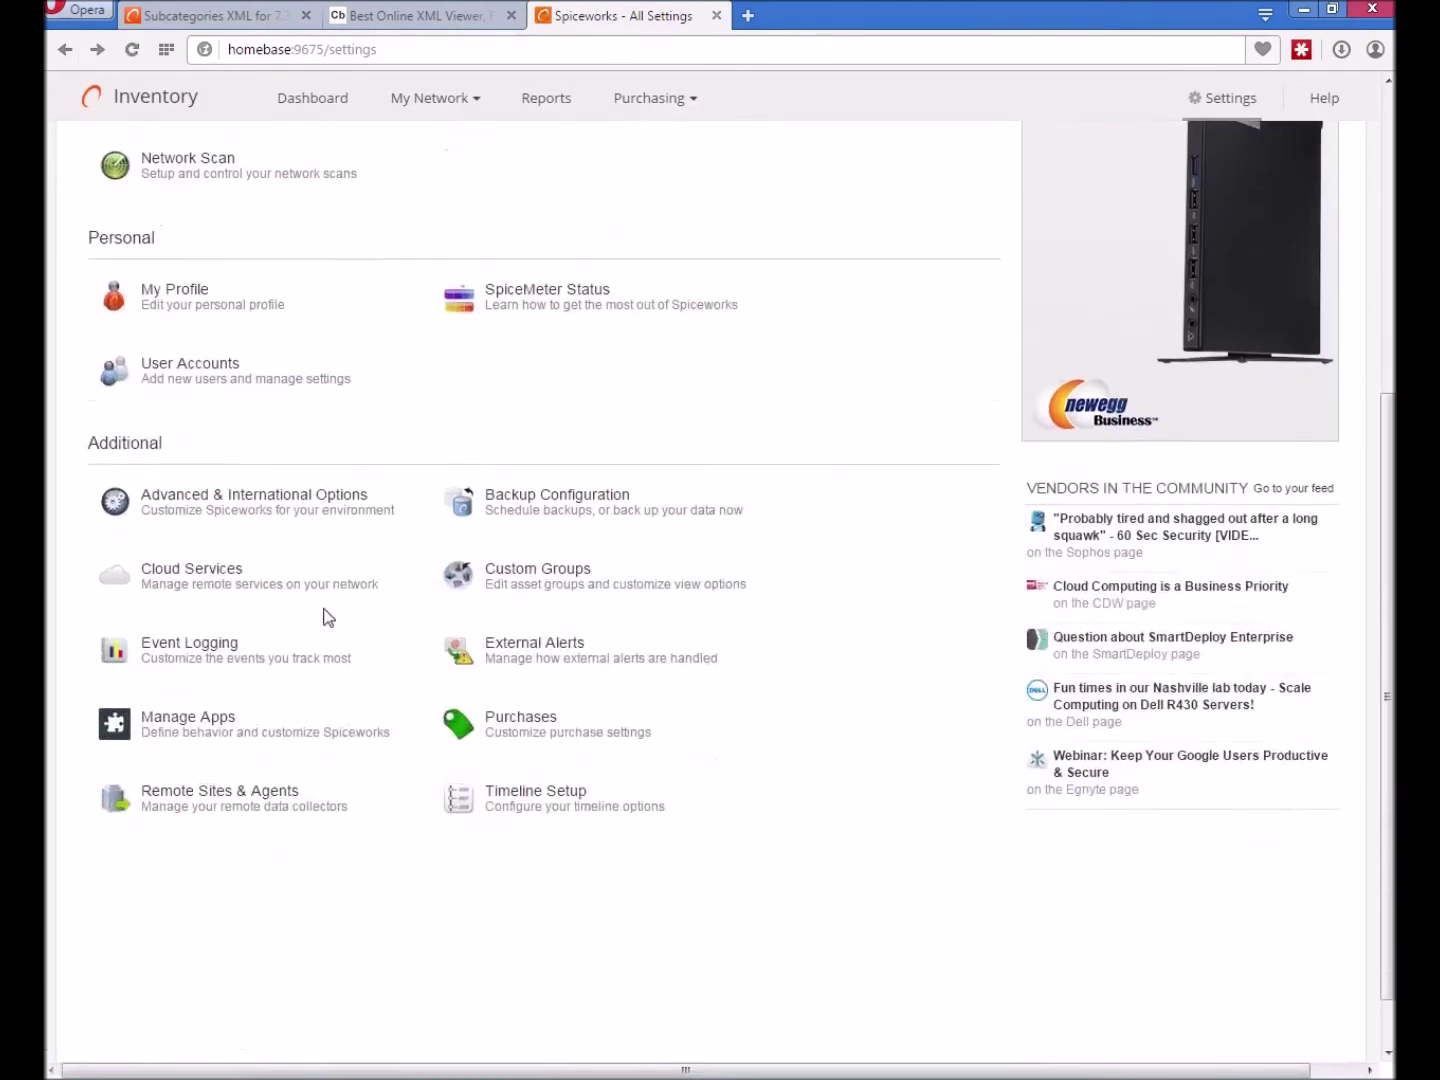
pyautogui.click(186, 733)
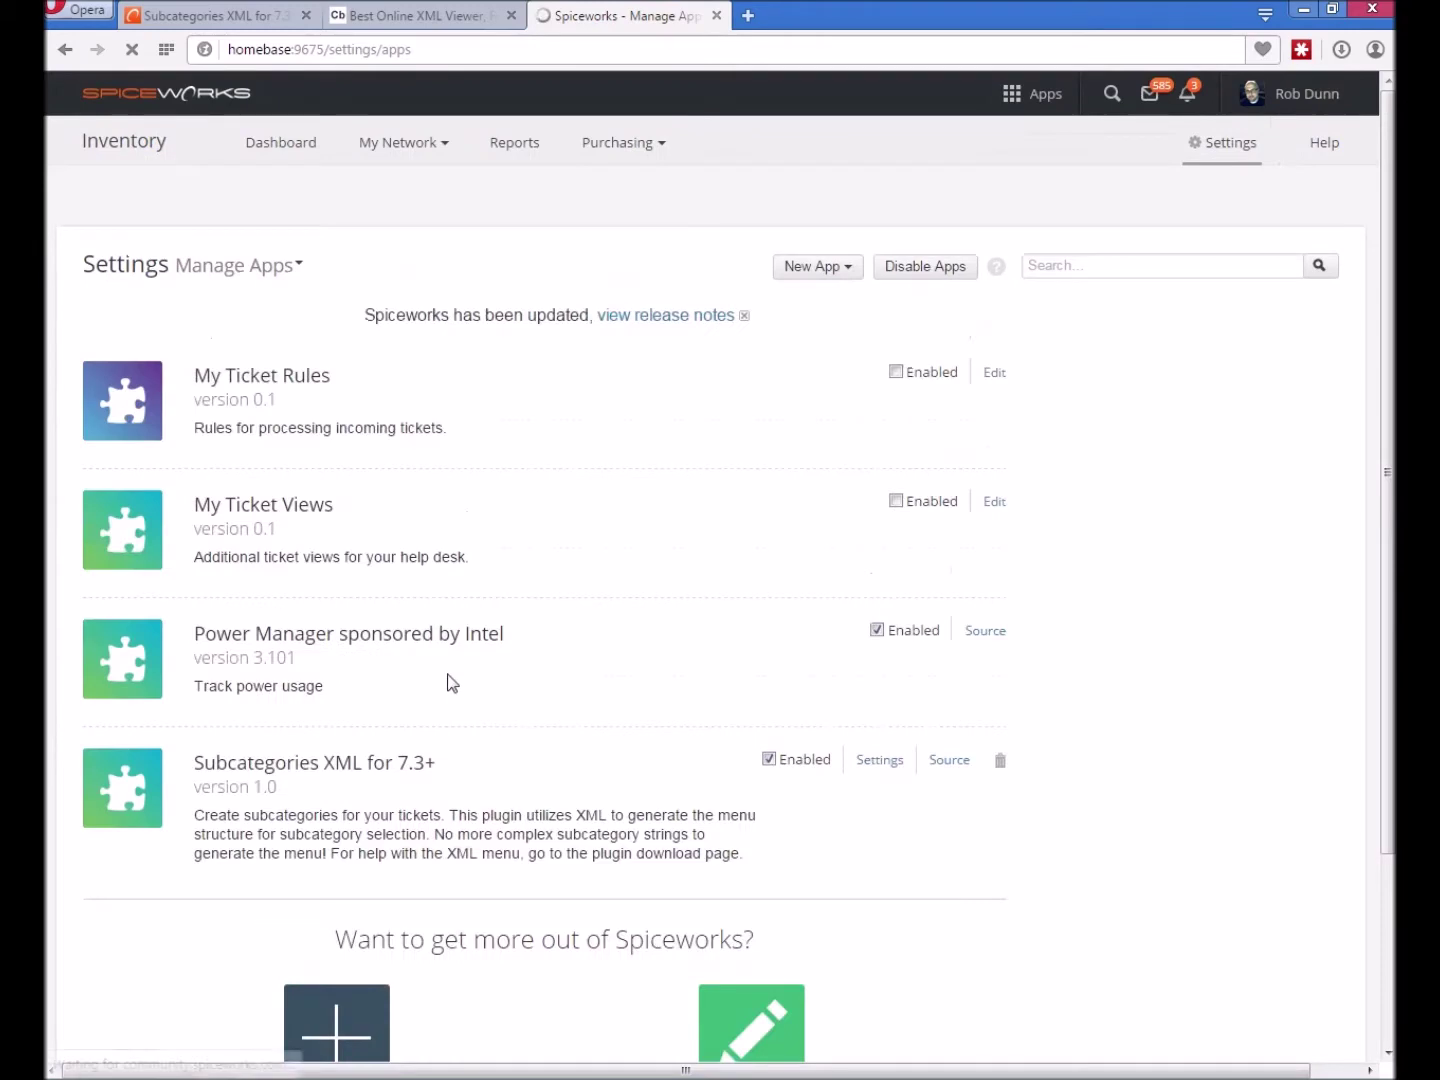
pyautogui.scroll(-2, 450, 680)
pyautogui.click(884, 585)
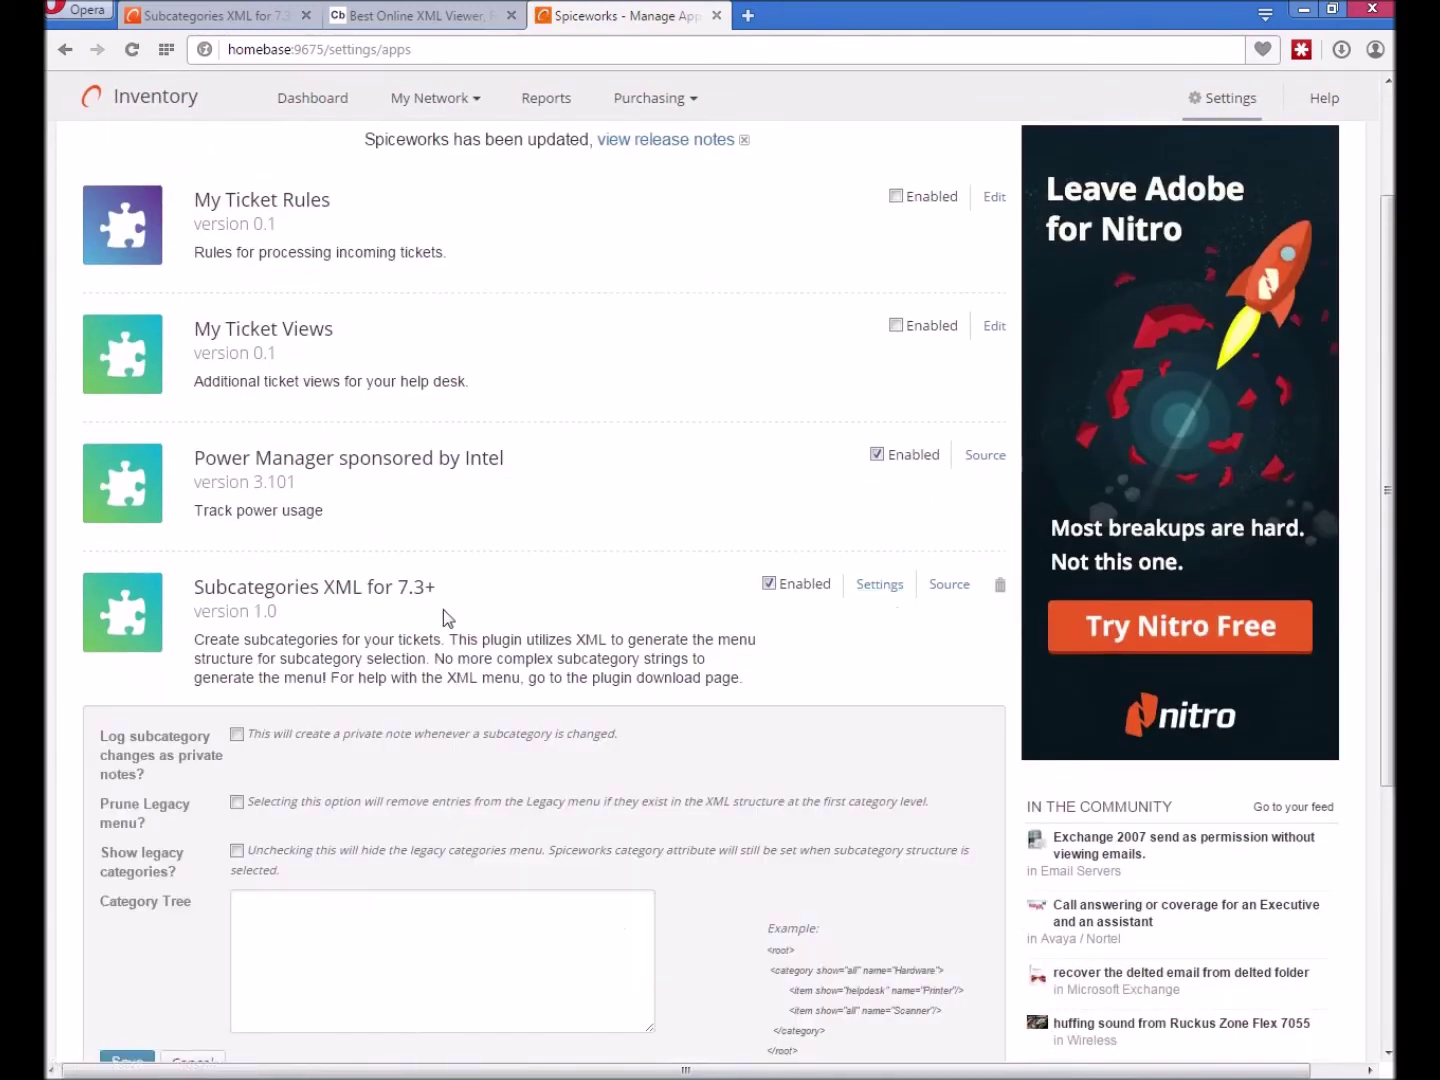
pyautogui.scroll(-2, 520, 580)
pyautogui.scroll(-1, 540, 546)
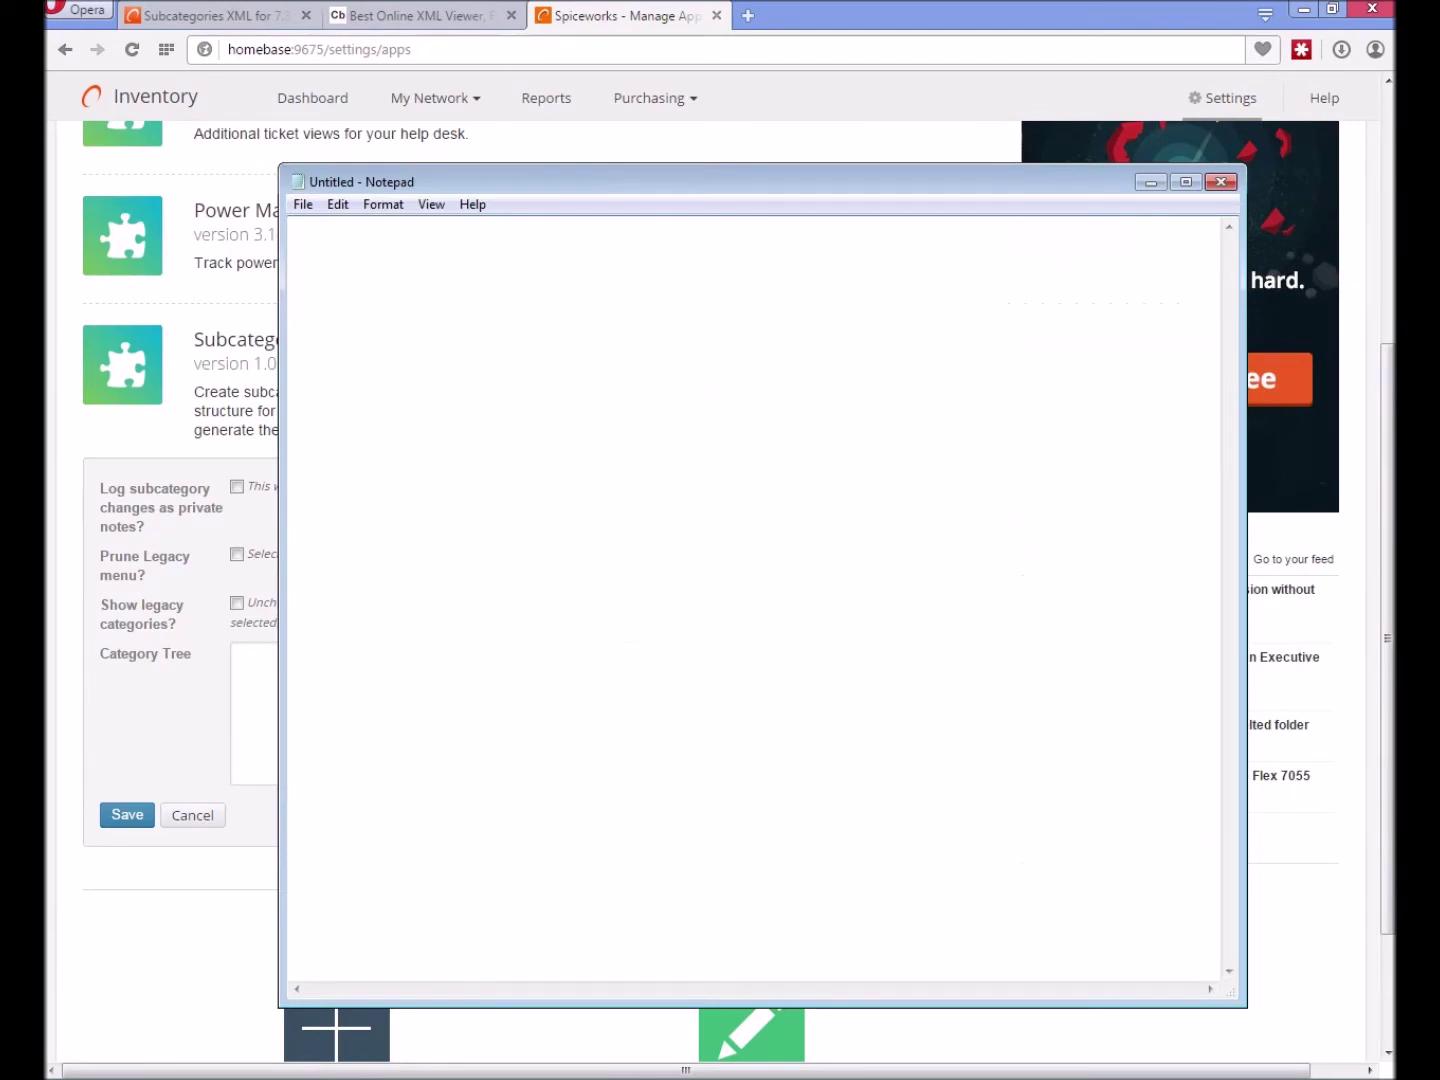
# Paste Maintenance, End User Support into Notepad and shrink it to the lower right.
pyautogui.hotkey('ctrl', 'v')
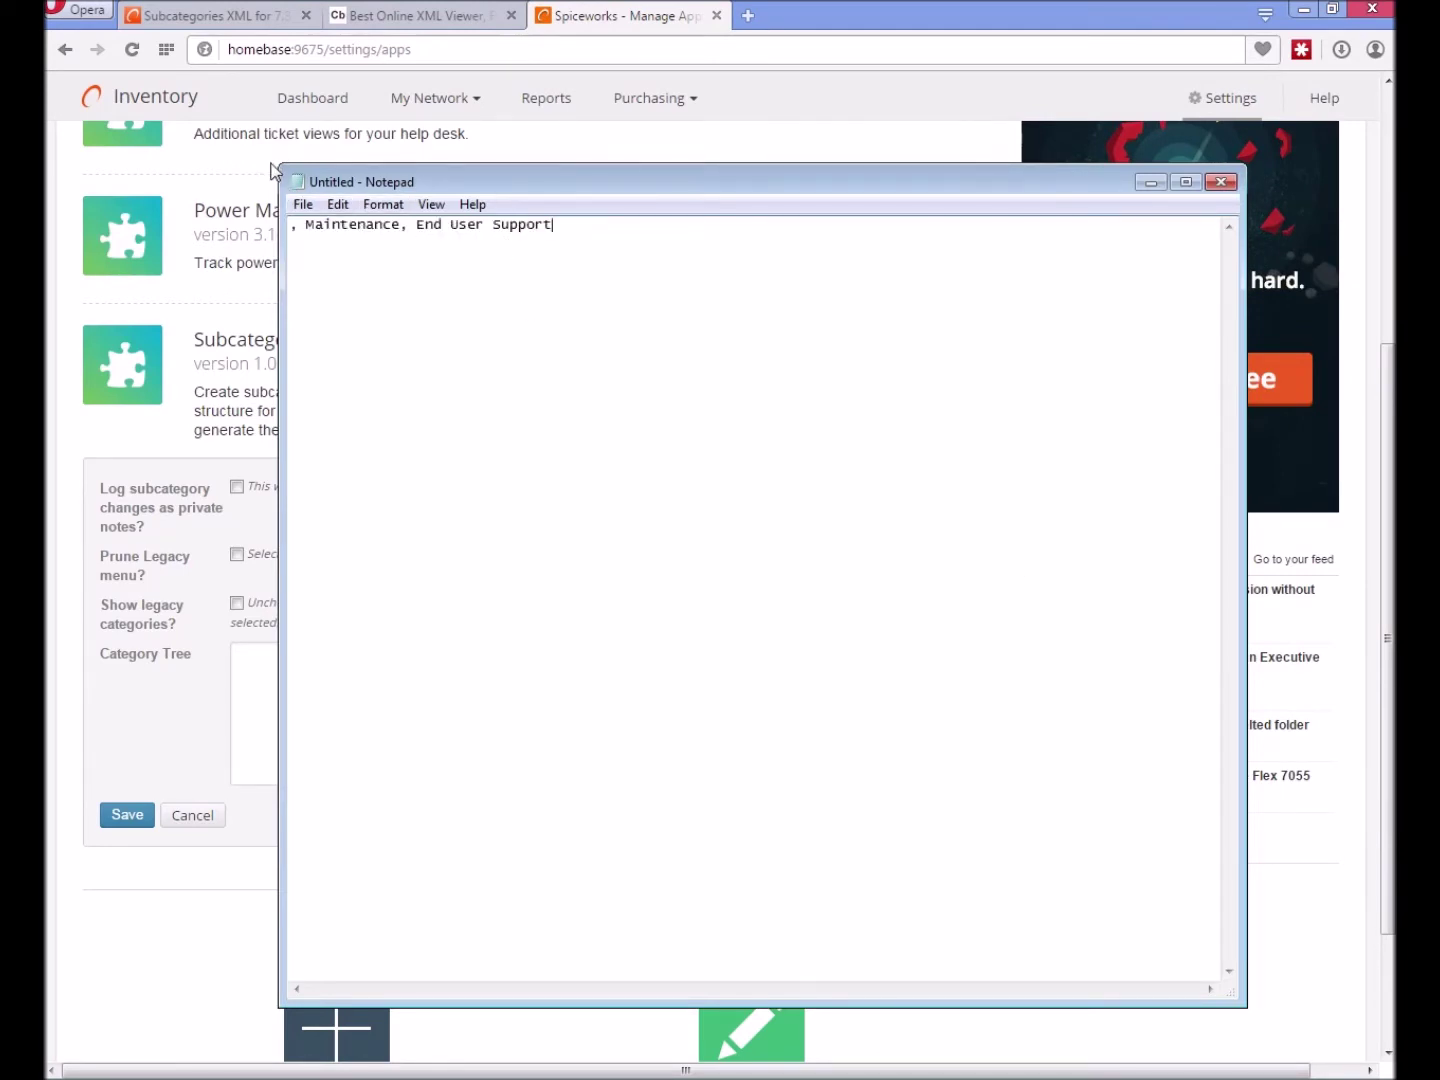
pyautogui.moveTo(282, 172); pyautogui.dragTo(620, 800)
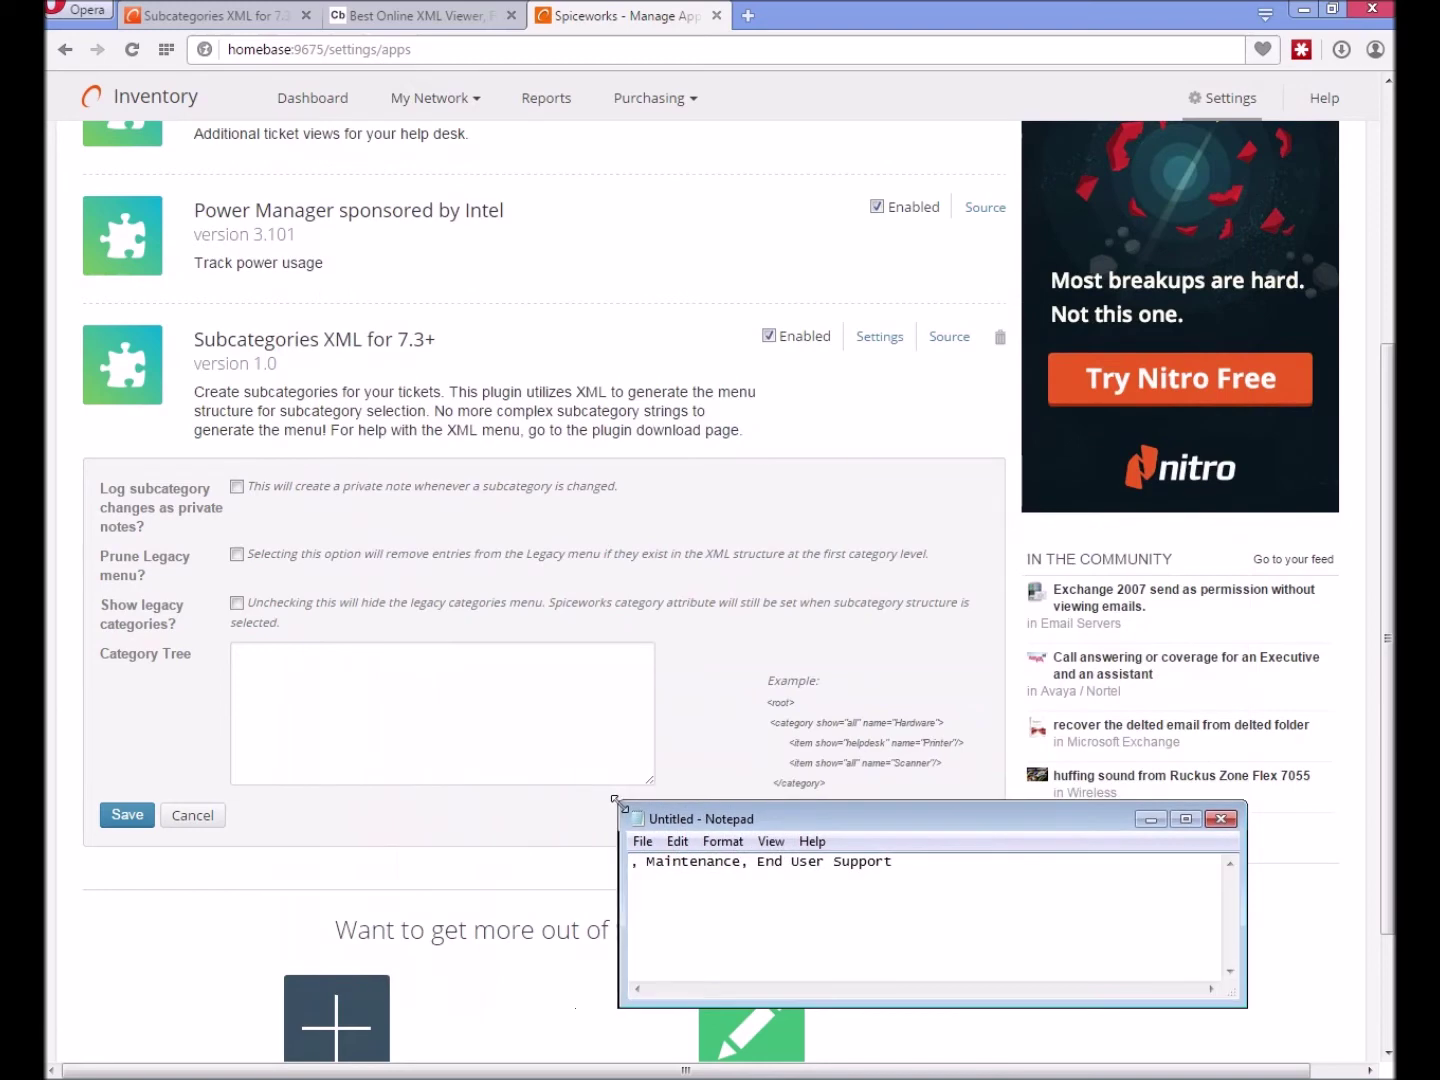
pyautogui.click(218, 16)
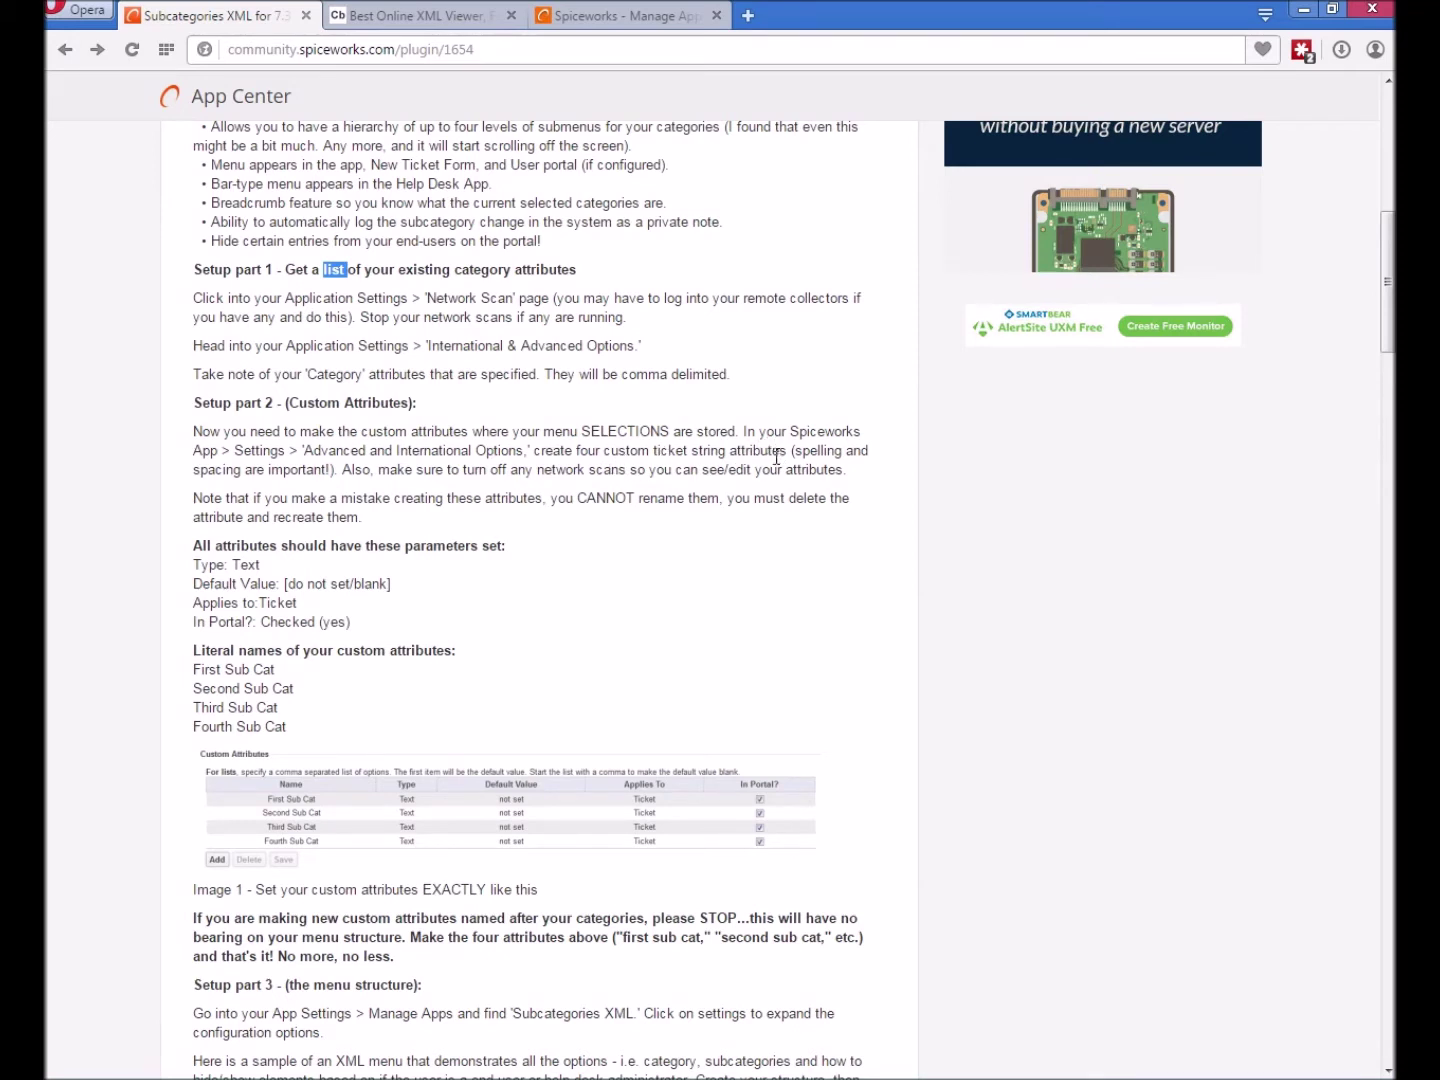
pyautogui.click(196, 669)
pyautogui.moveTo(196, 669); pyautogui.dragTo(307, 726)
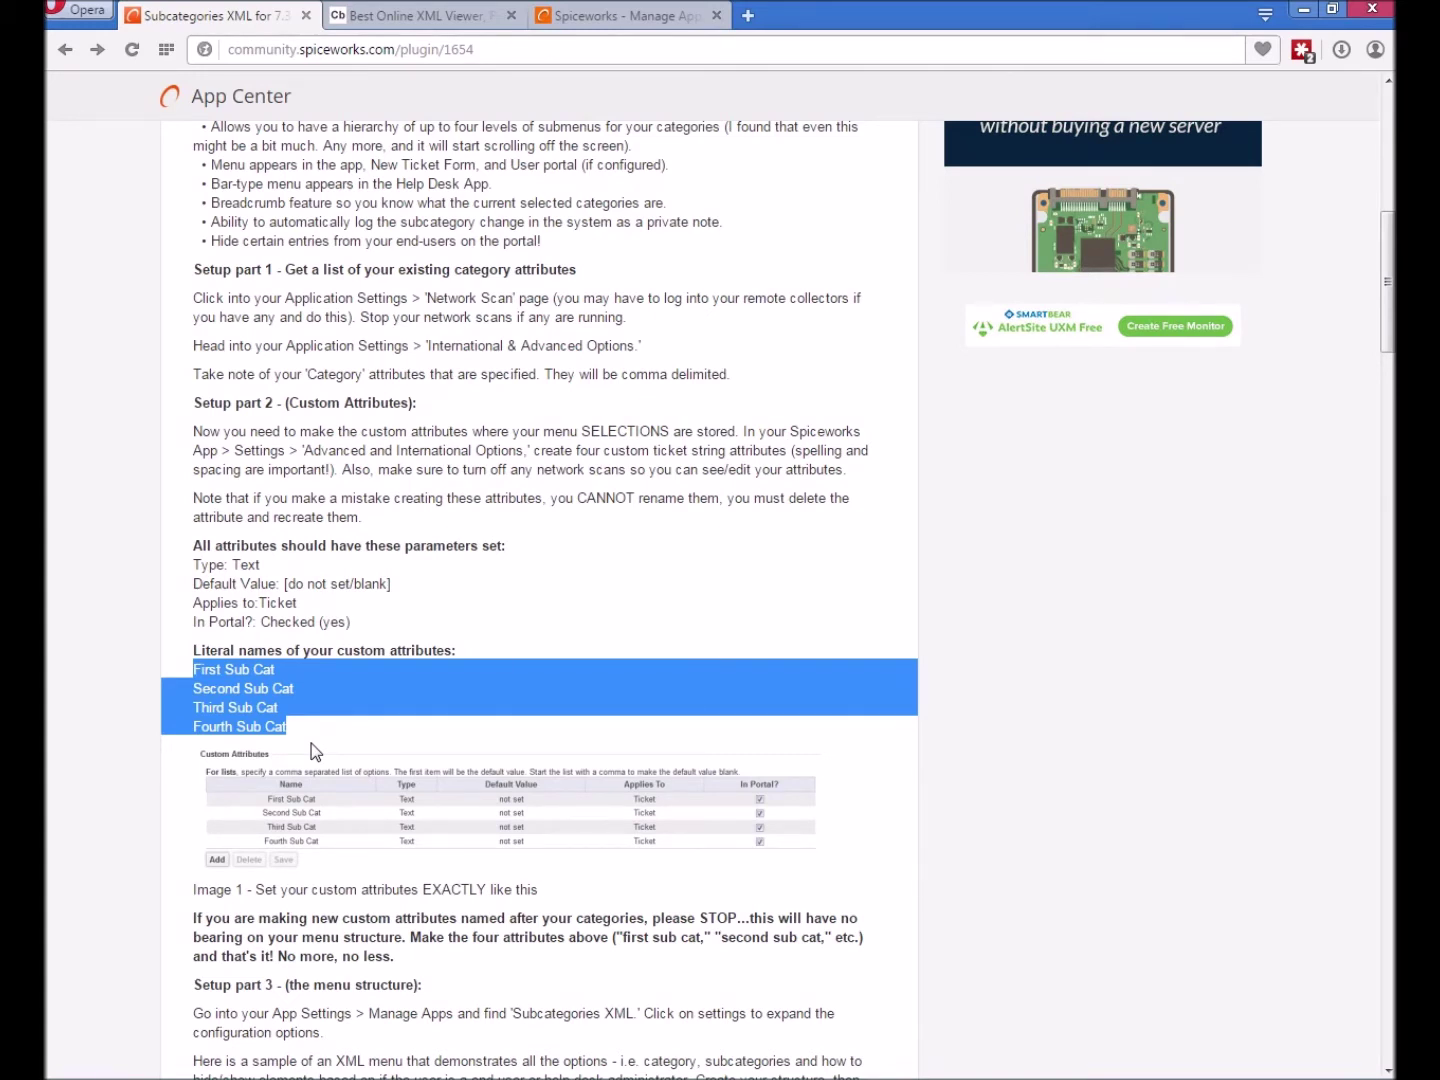
pyautogui.click(213, 671)
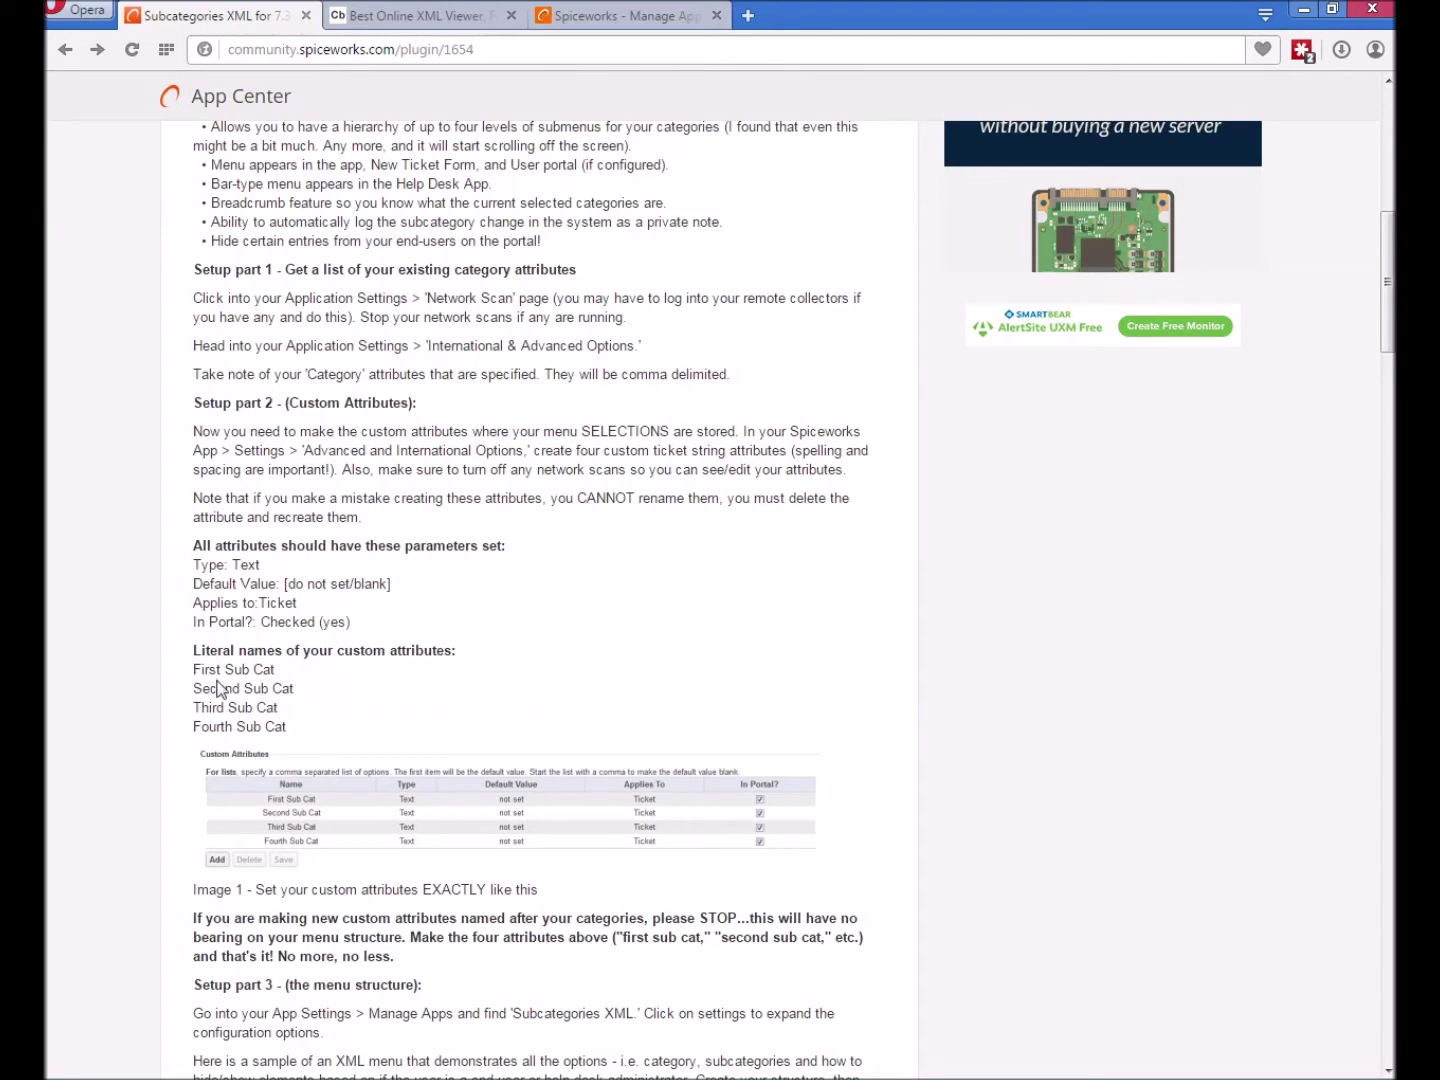
pyautogui.doubleClick(228, 689)
pyautogui.doubleClick(220, 707)
pyautogui.click(621, 18)
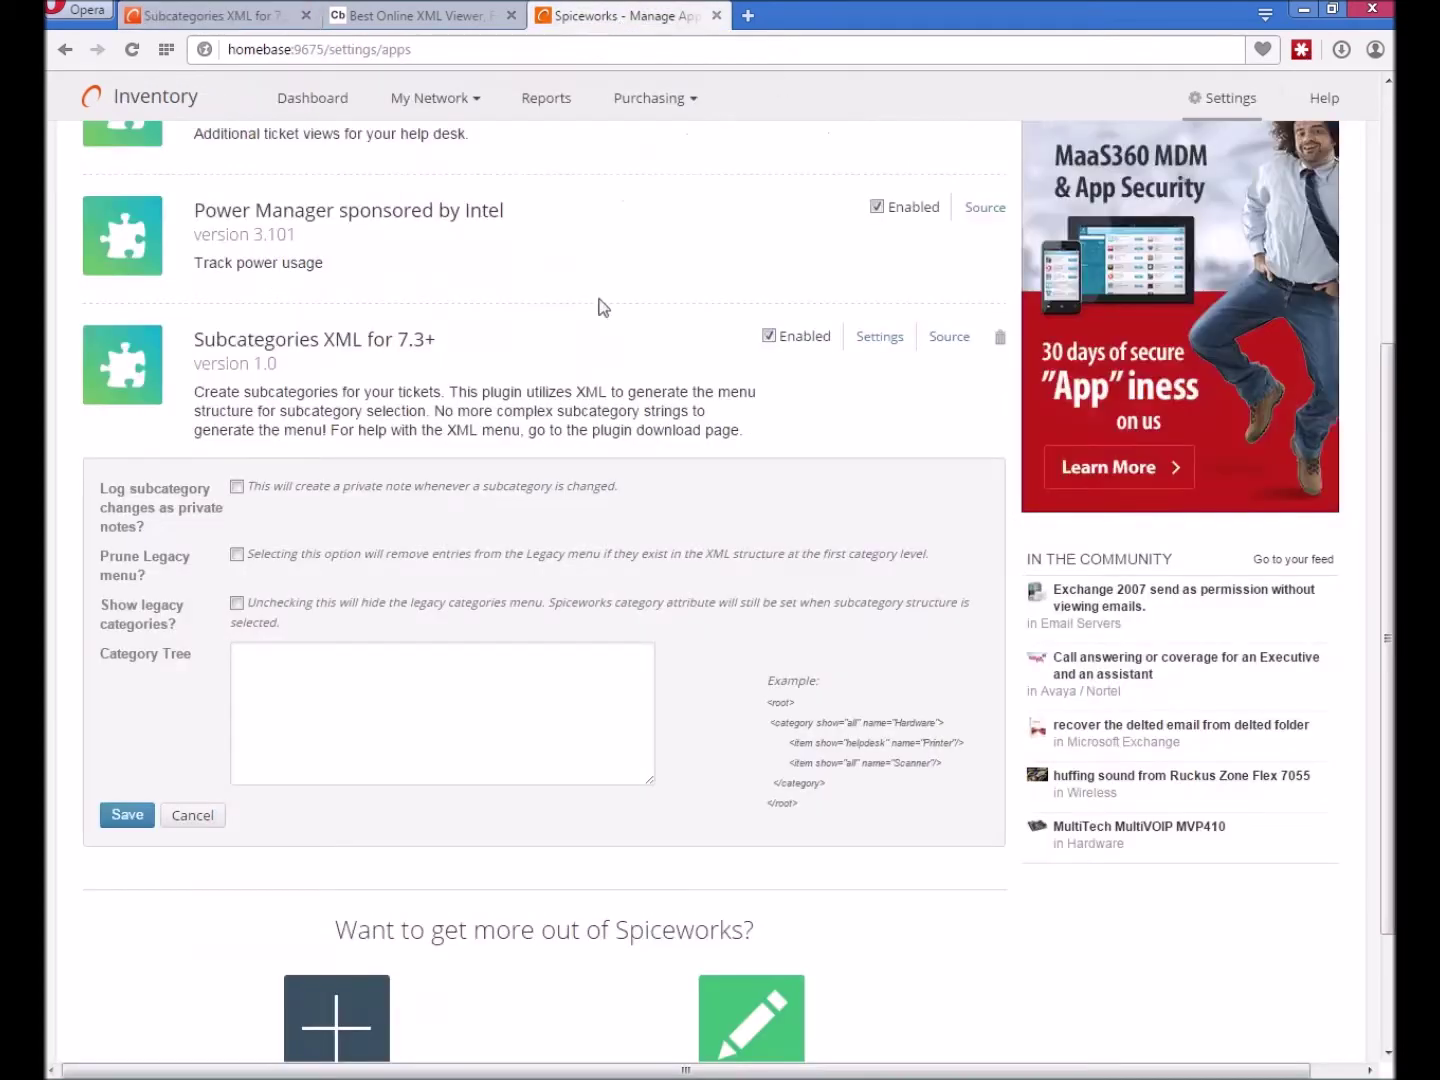
pyautogui.click(64, 49)
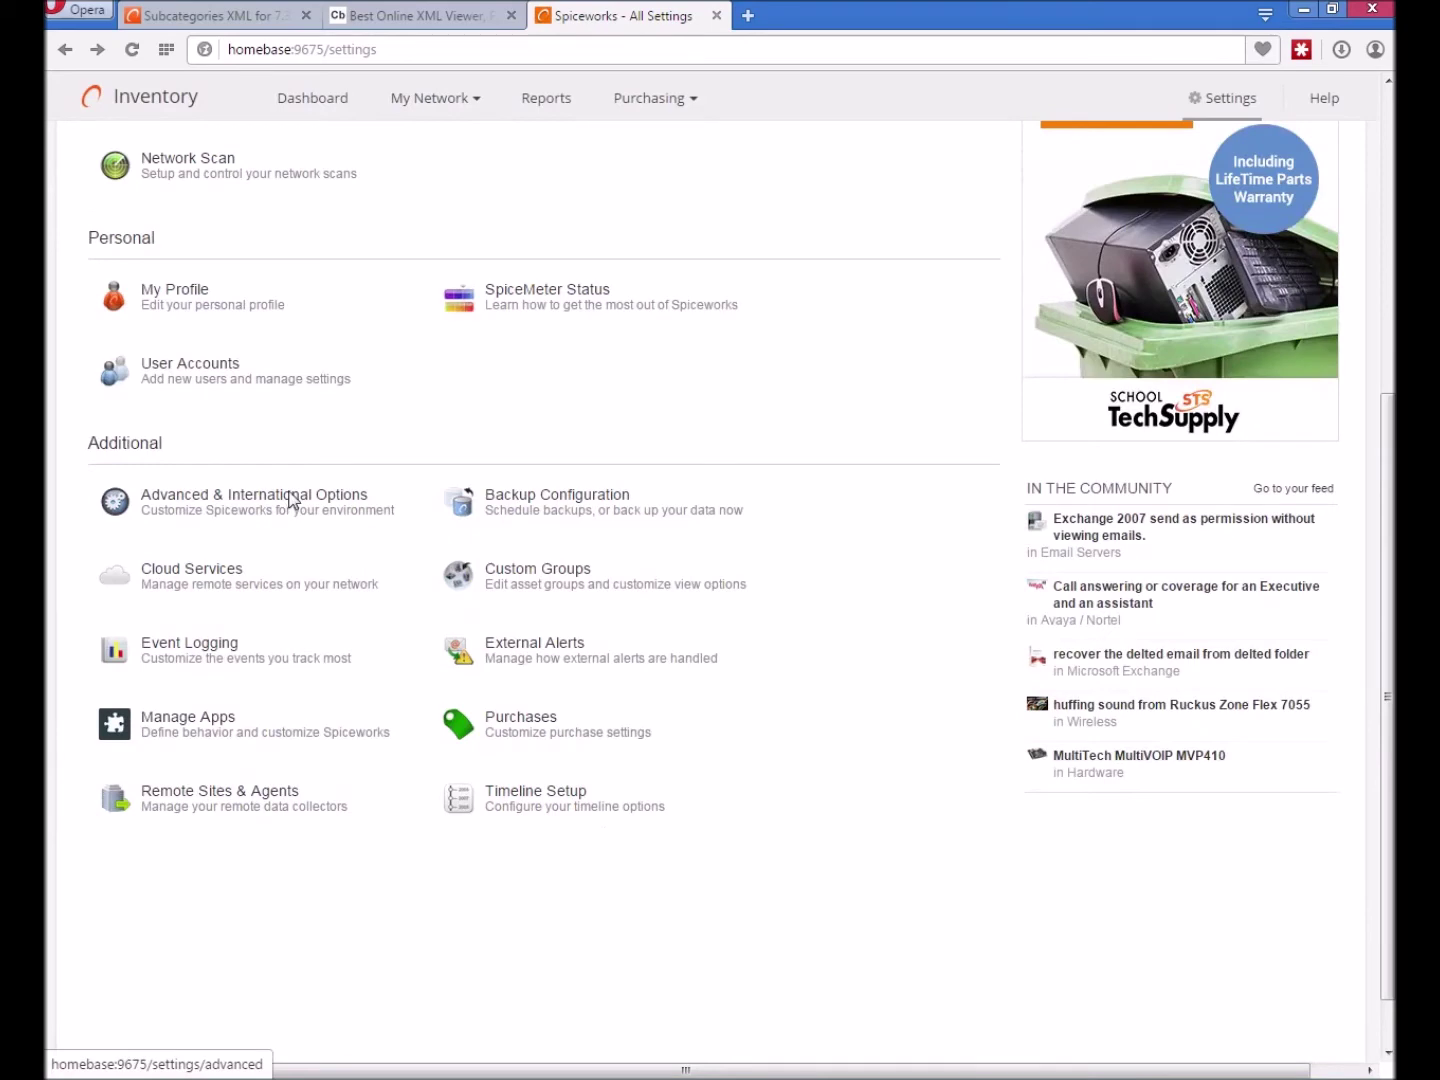
# Add First Sub Cat and Second Sub Cat as ticket attributes shown in the portal.
pyautogui.click(296, 501)
pyautogui.scroll(-1, 500, 680)
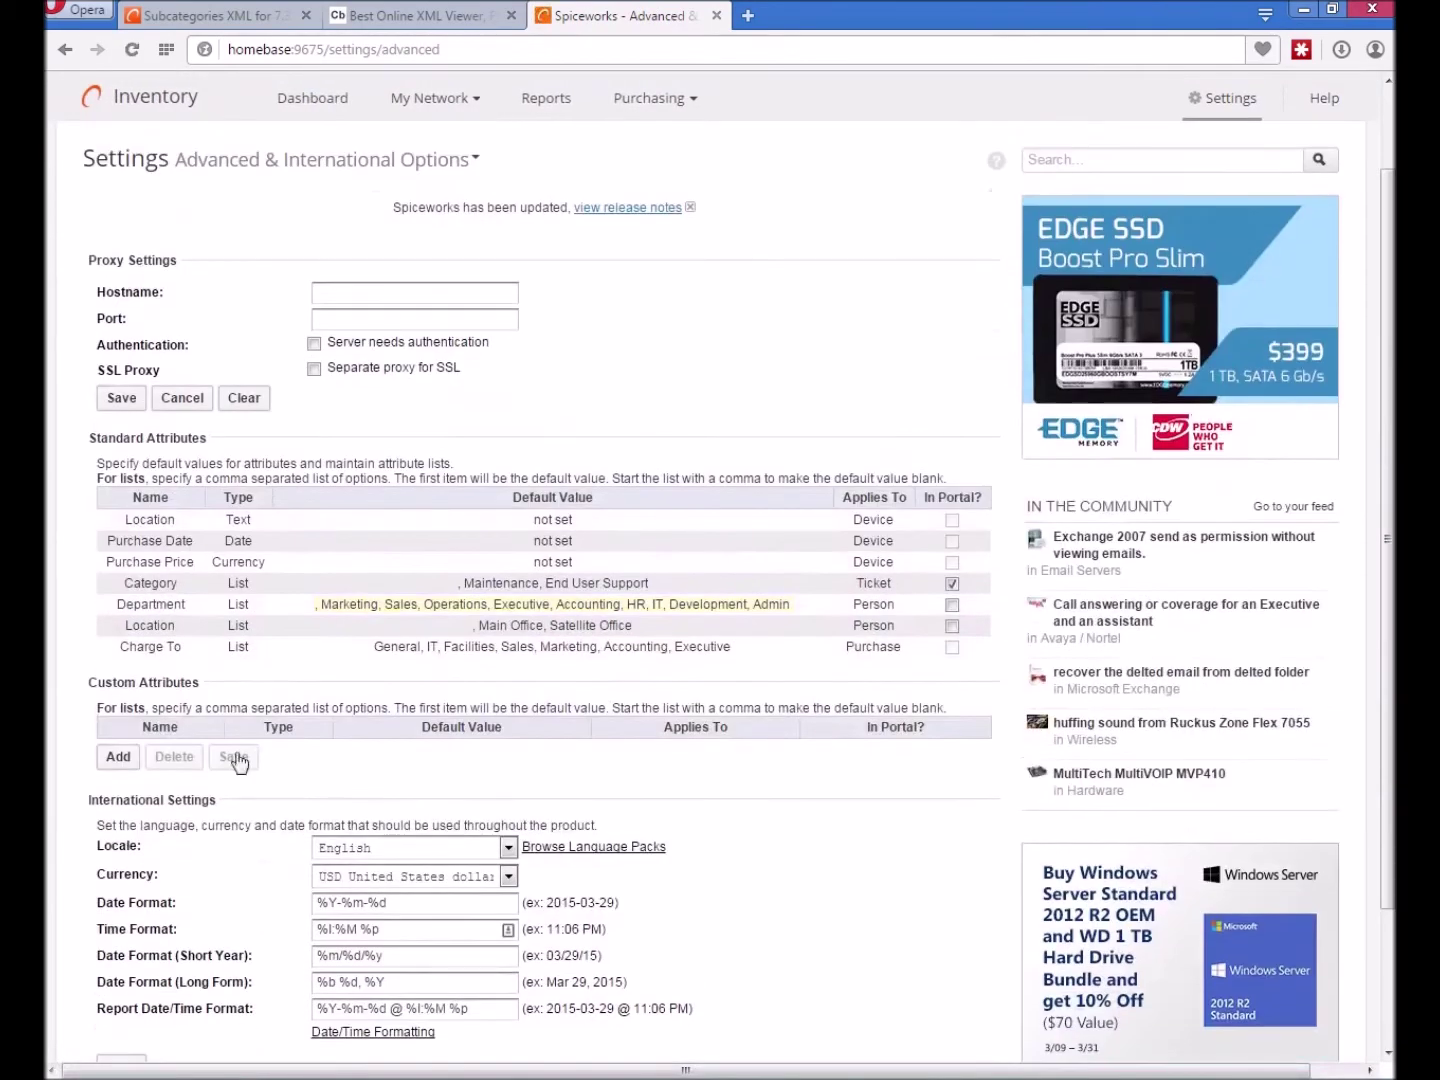
pyautogui.click(118, 758)
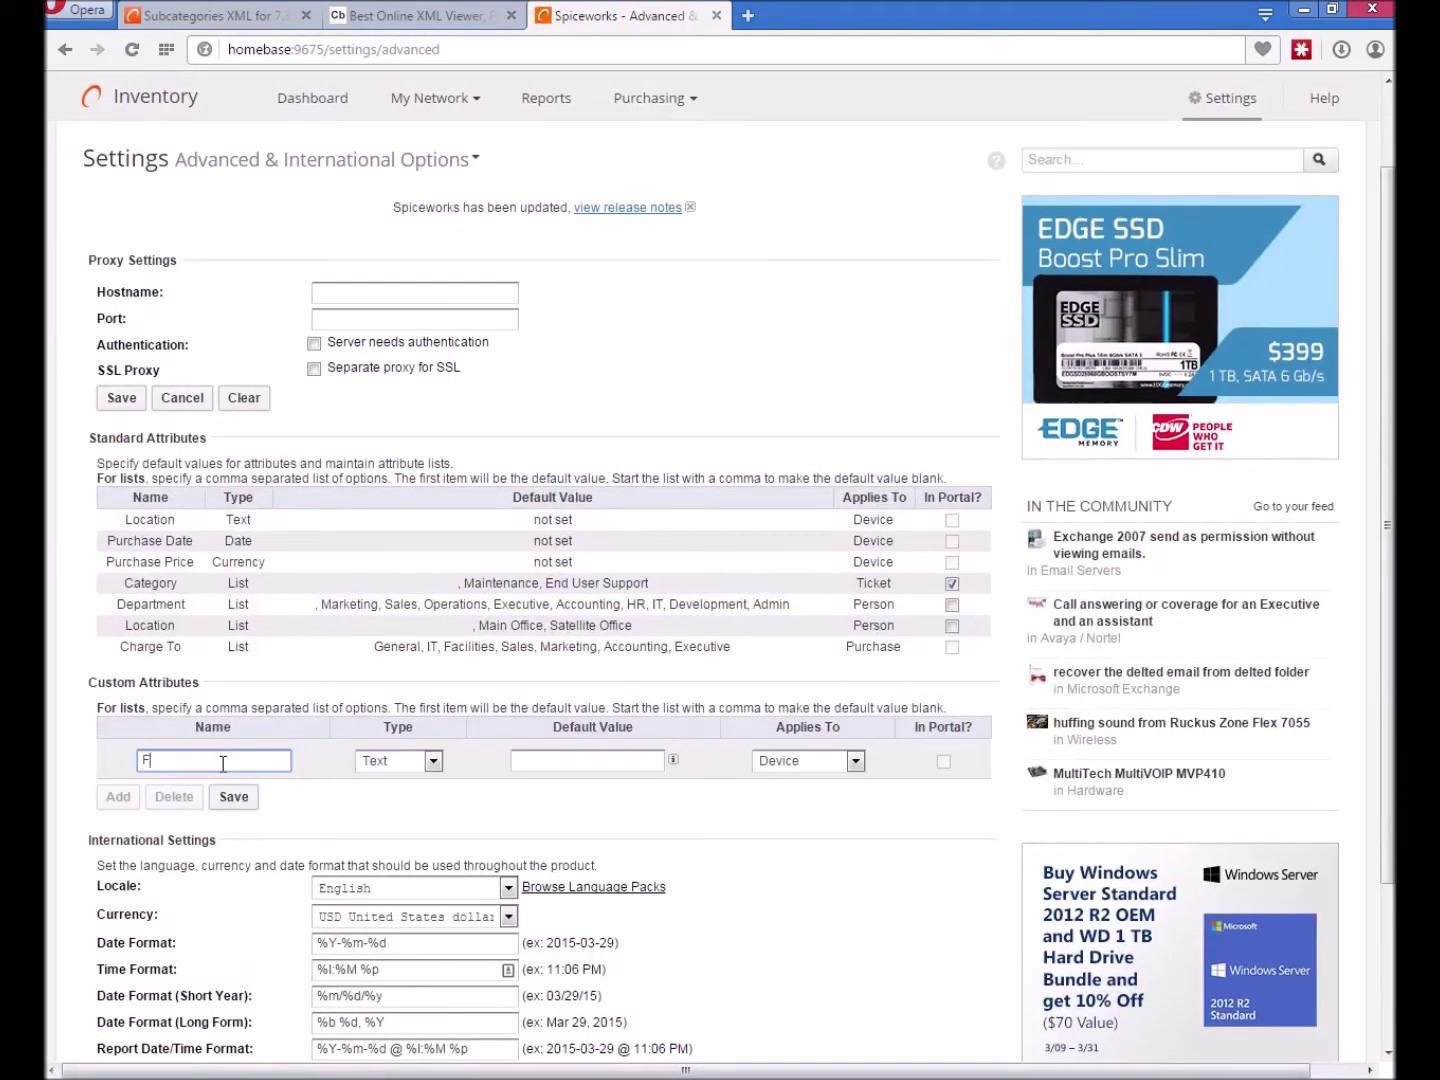
pyautogui.write('First Sub Cat')
pyautogui.hotkey('ctrl', 'shift', 'Left')
pyautogui.hotkey('ctrl', 'shift', 'Left')
pyautogui.click(855, 761)
pyautogui.click(830, 796)
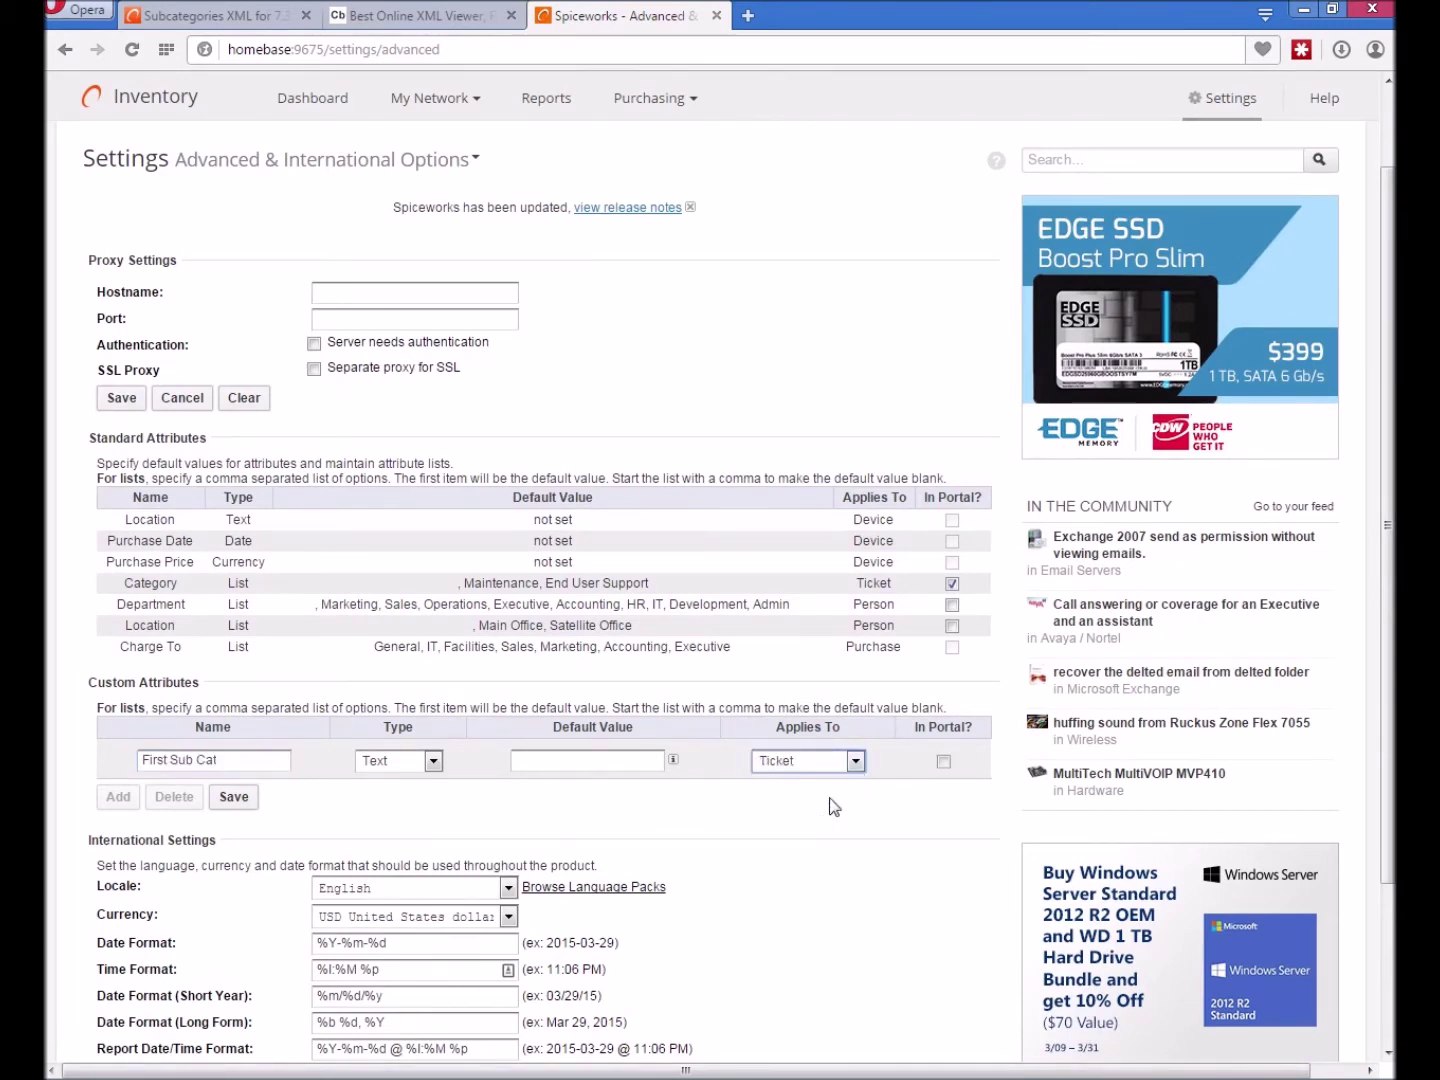
pyautogui.click(945, 761)
pyautogui.click(233, 797)
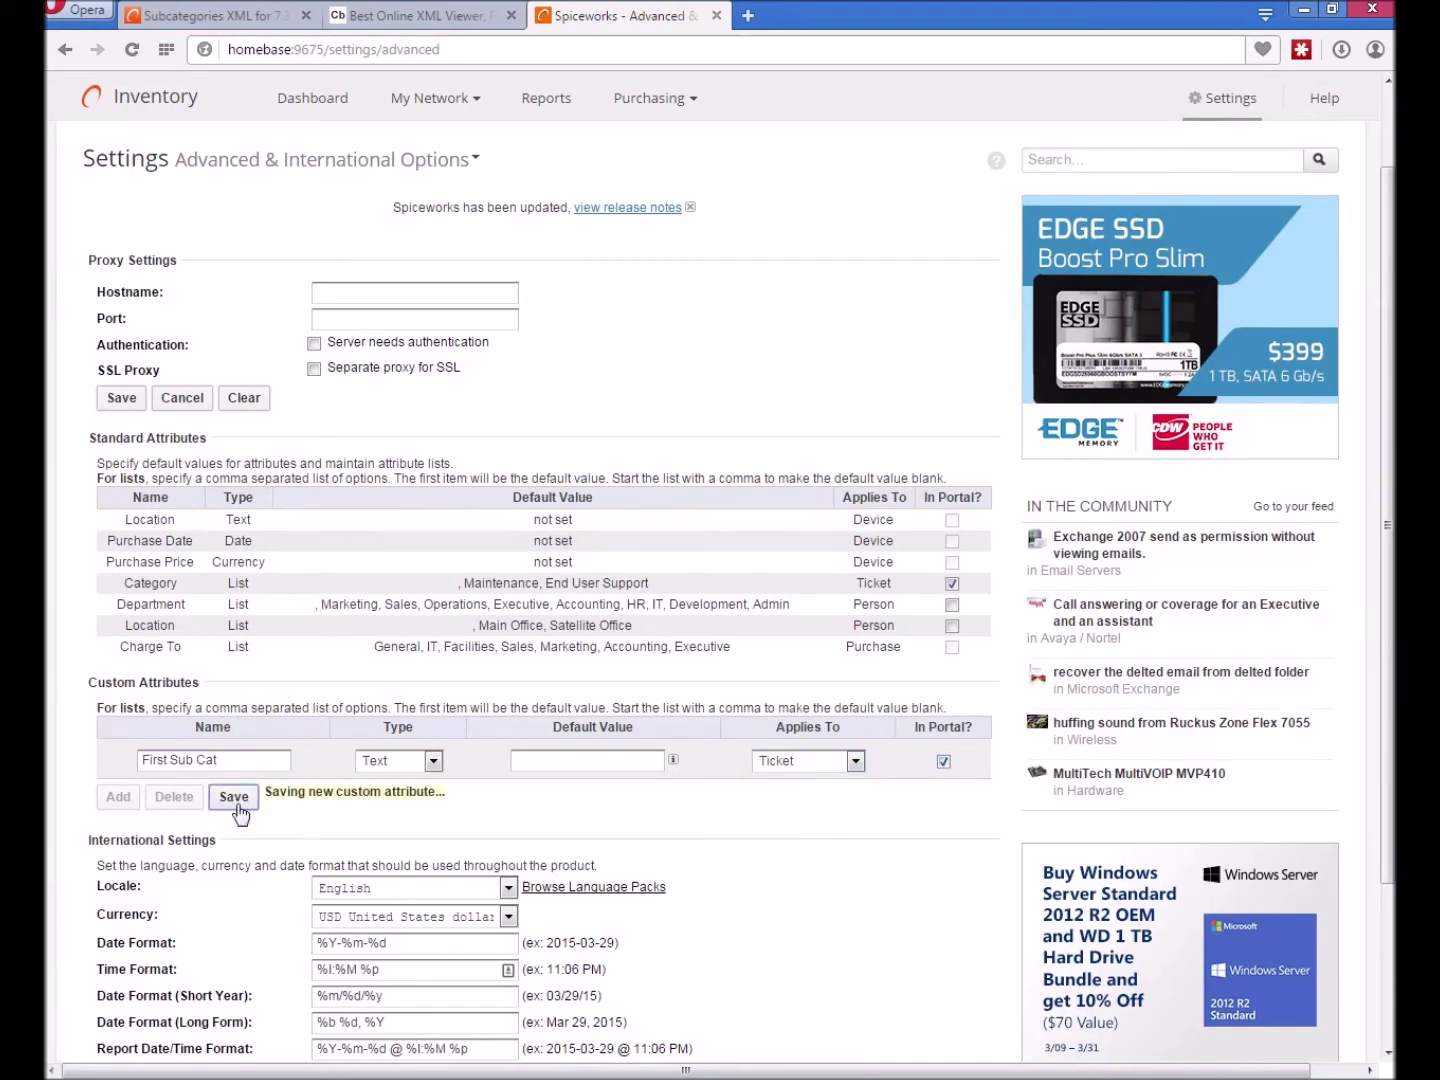
pyautogui.click(118, 780)
pyautogui.write('S')
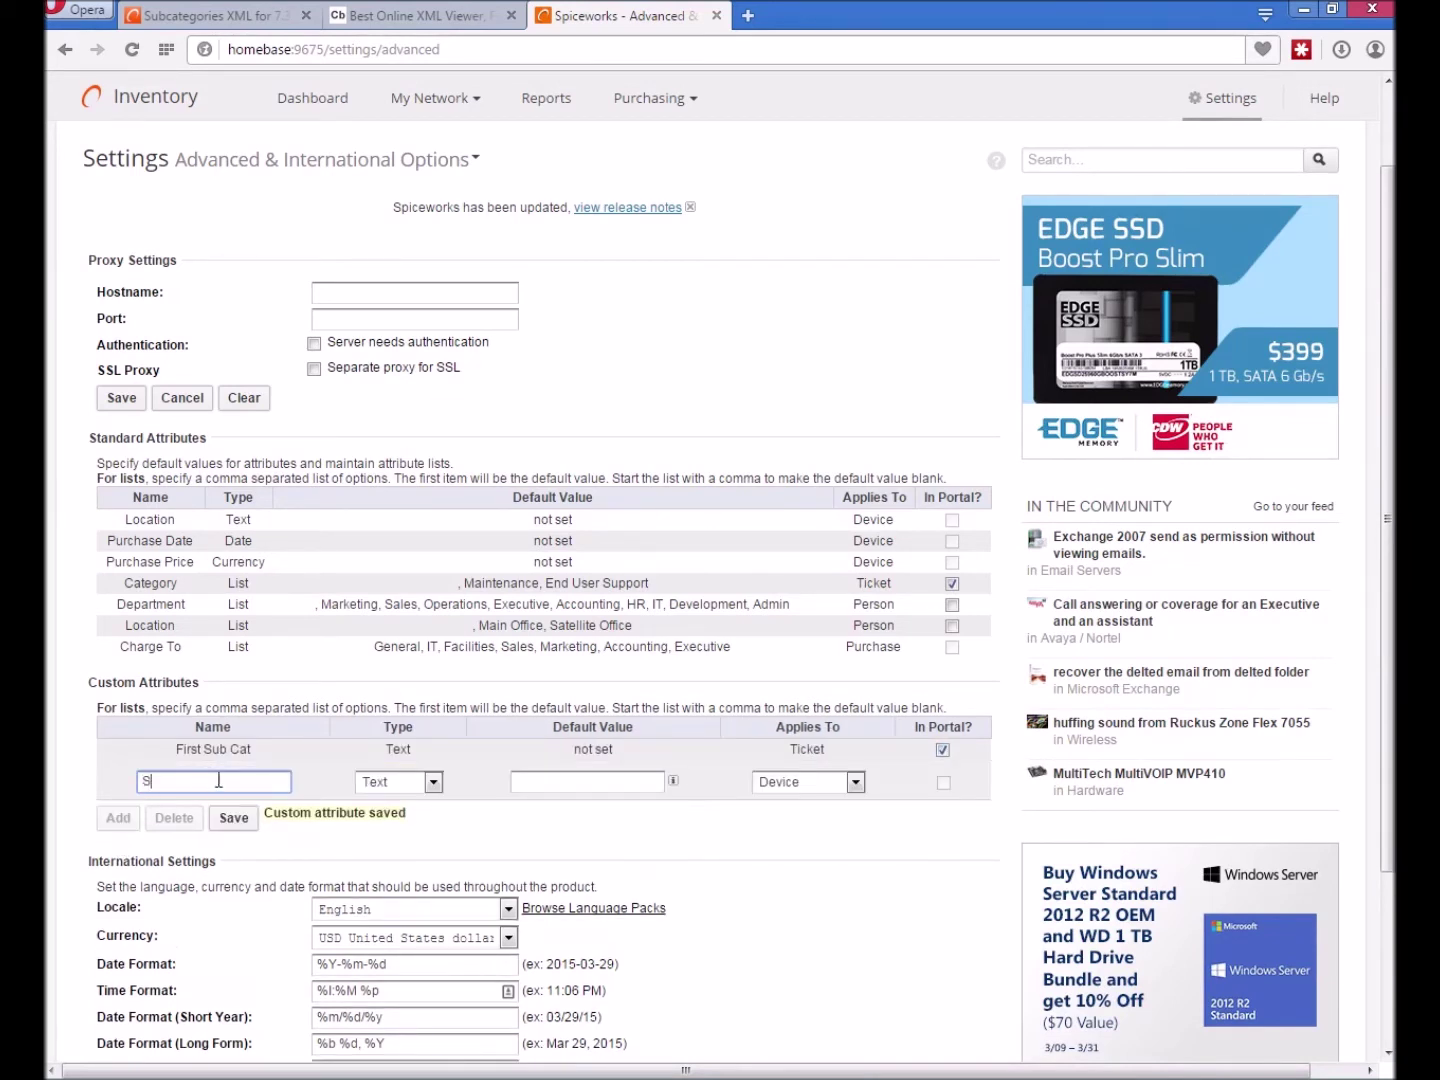
pyautogui.write('econd Sub Cat')
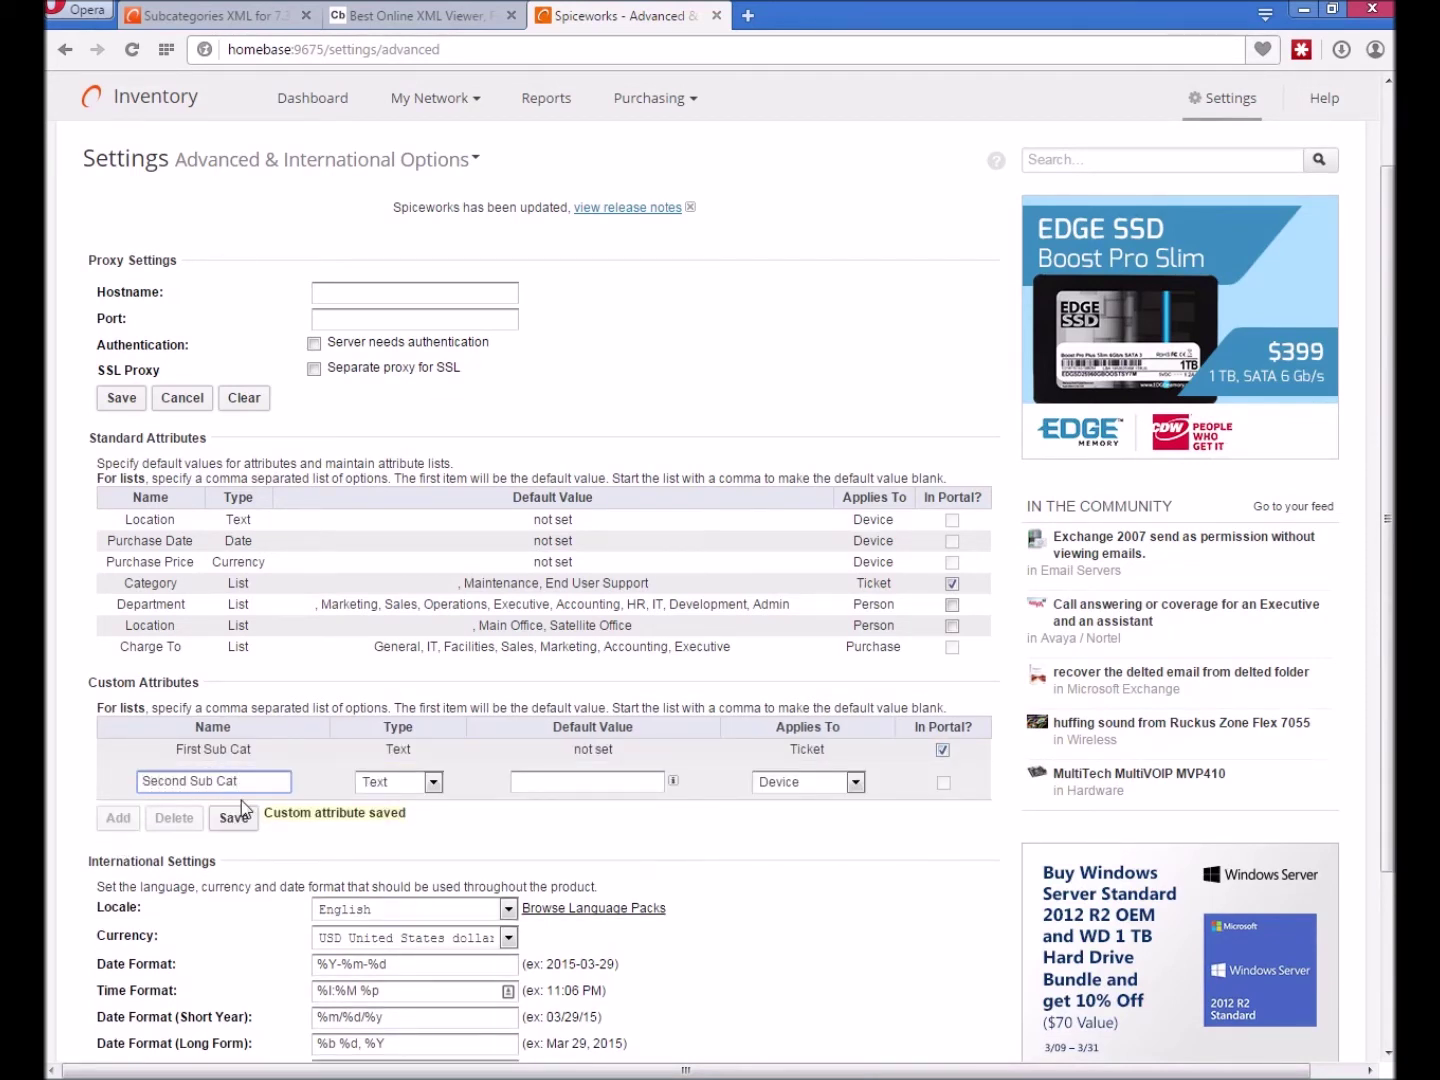
pyautogui.click(855, 782)
pyautogui.click(840, 816)
pyautogui.click(943, 782)
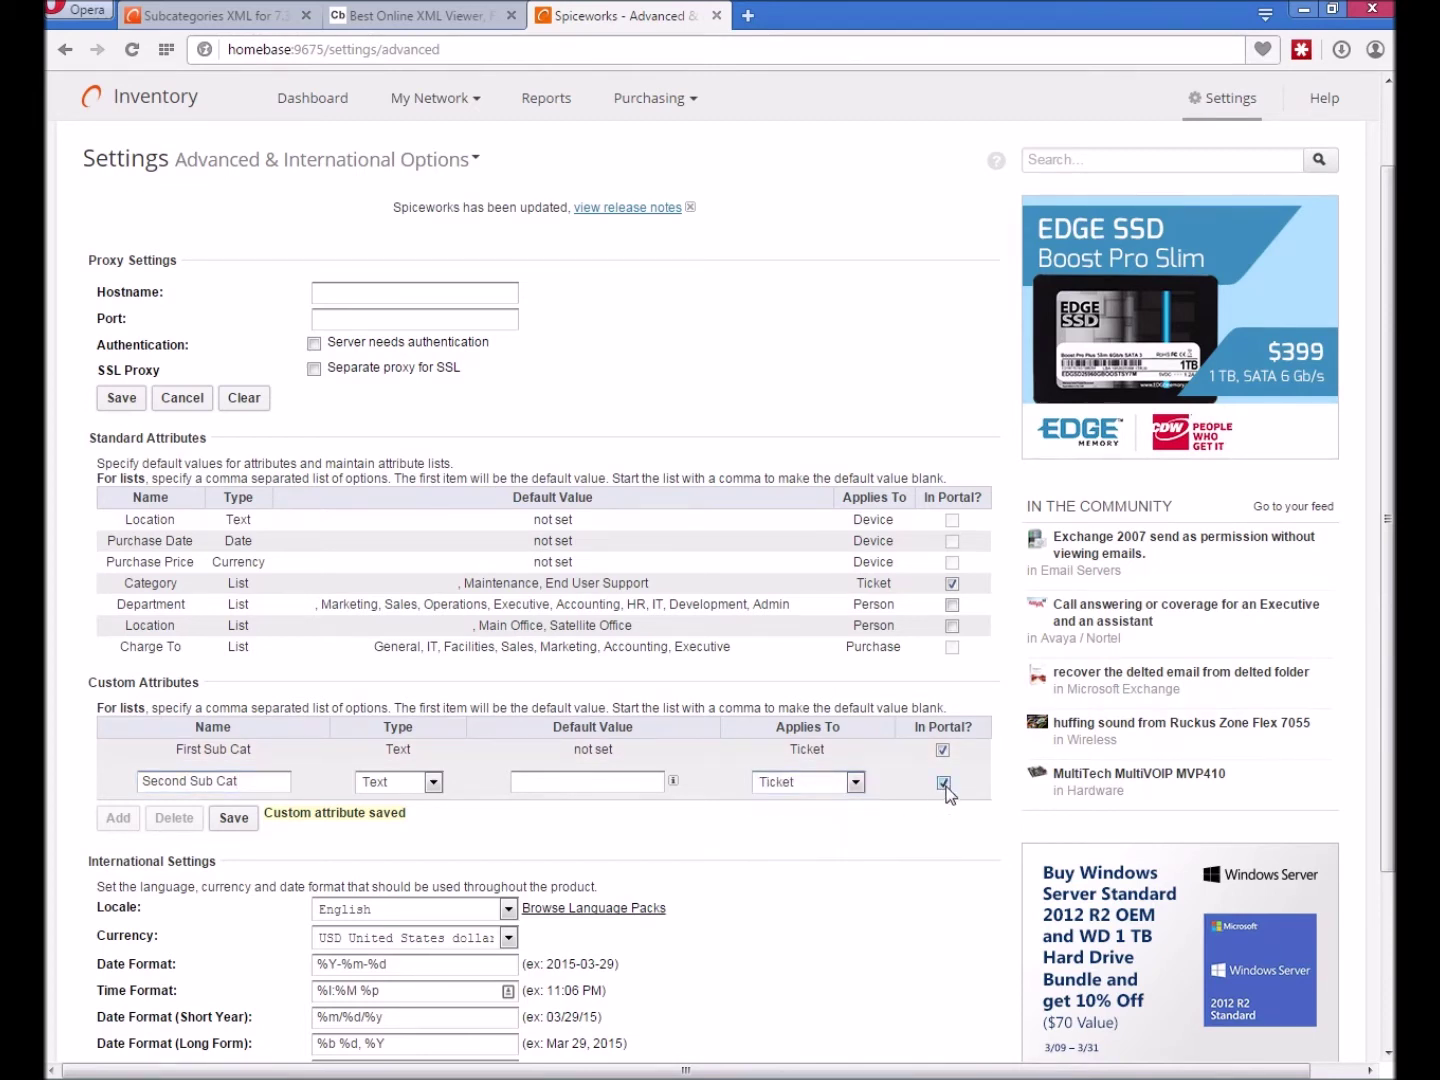
pyautogui.click(234, 818)
# Add Third Sub Cat and Fourth Sub Cat as ticket attributes with In Portal checked.
pyautogui.click(118, 799)
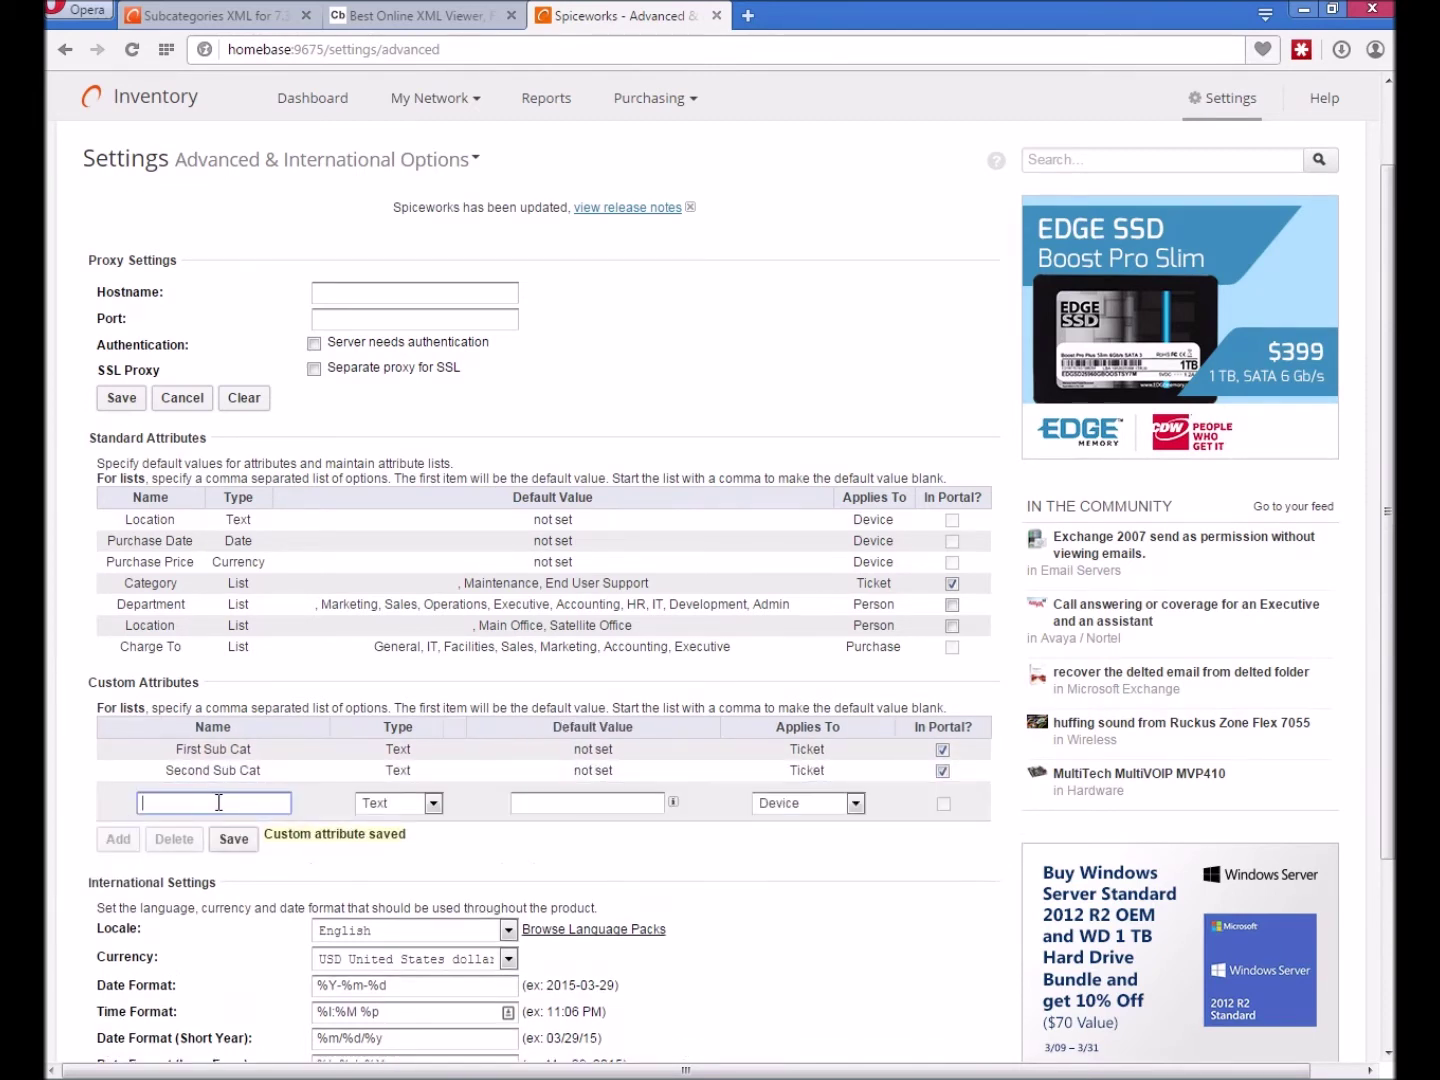
pyautogui.write('Third Sub Cat')
pyautogui.click(855, 803)
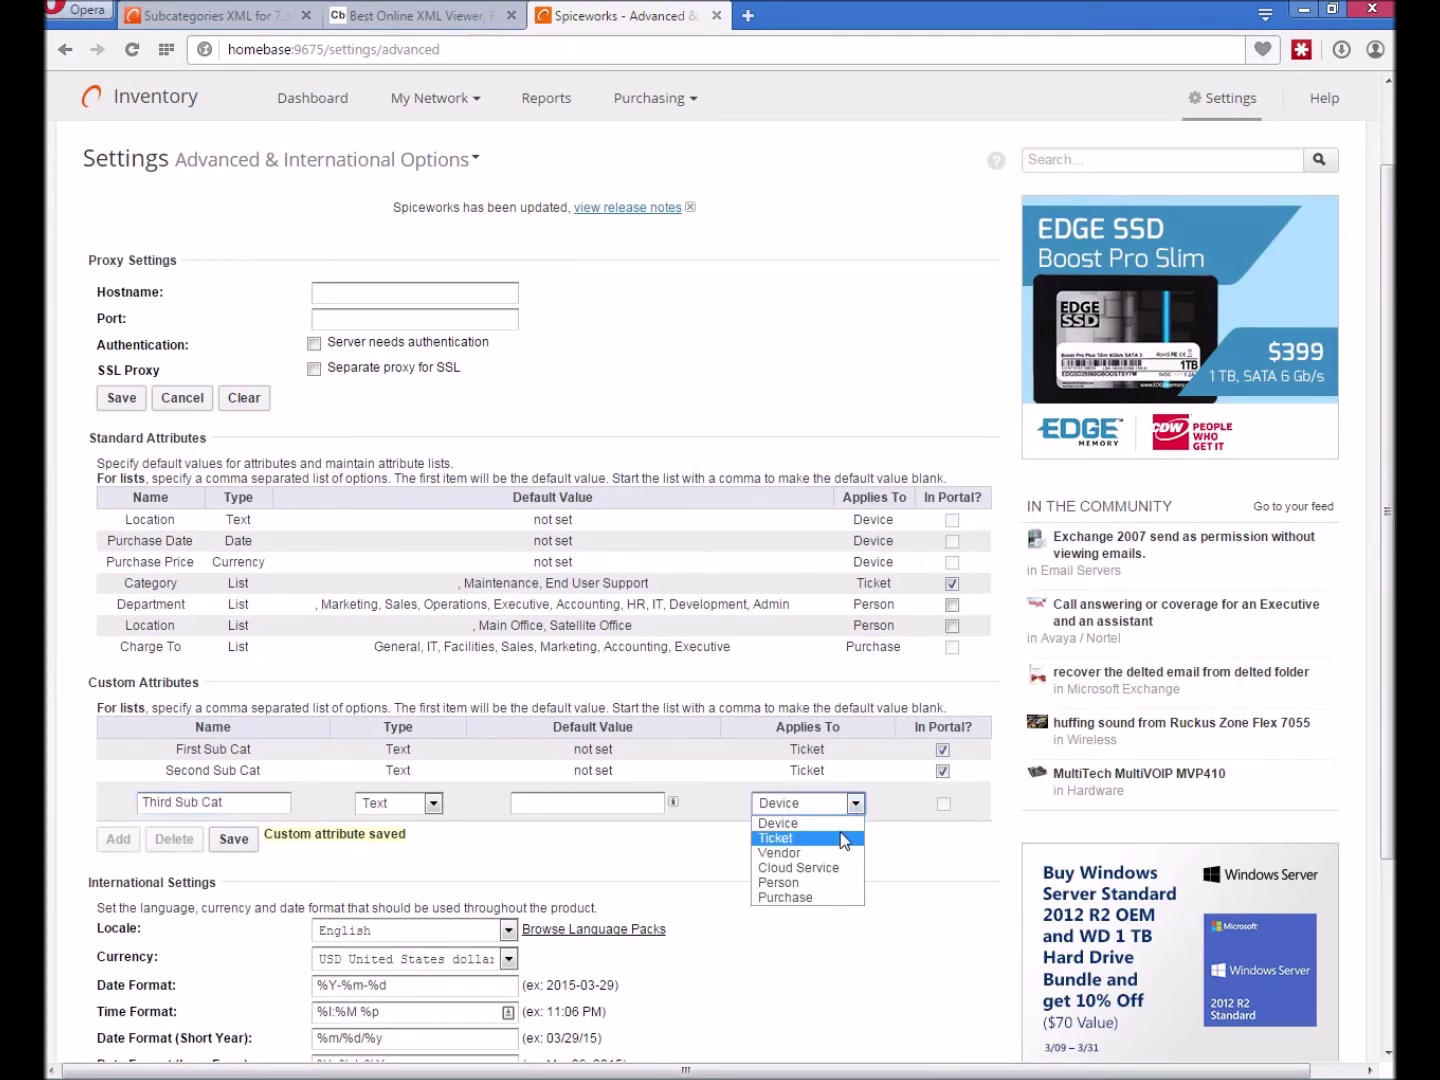
pyautogui.click(845, 841)
pyautogui.click(943, 804)
pyautogui.click(233, 839)
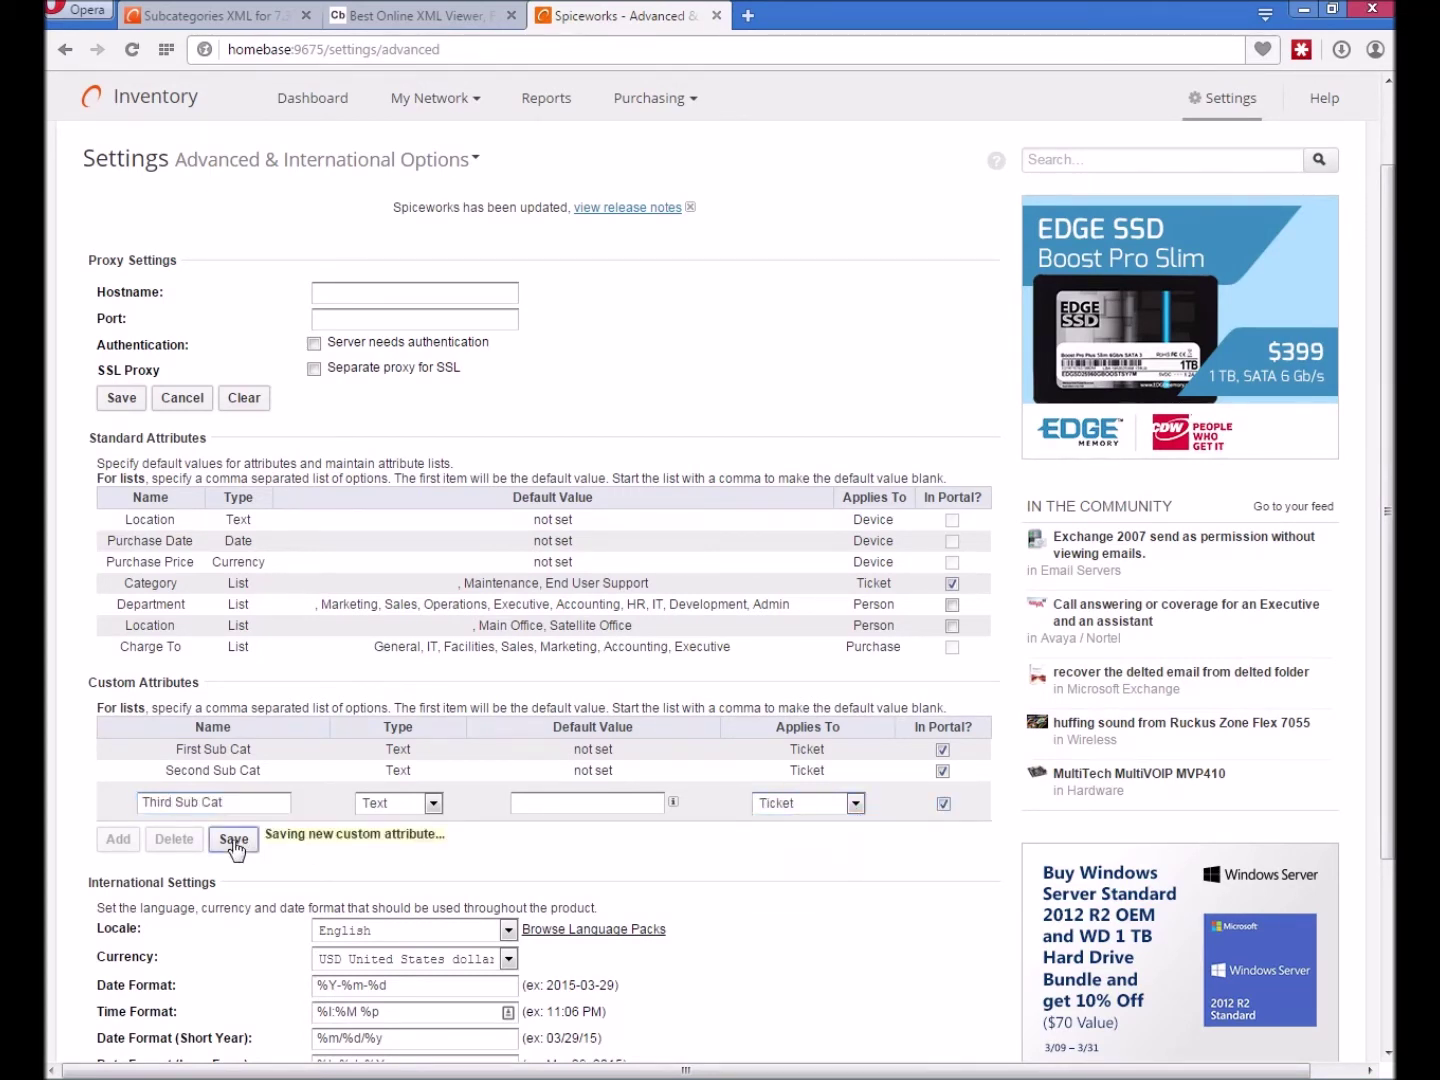
pyautogui.click(118, 822)
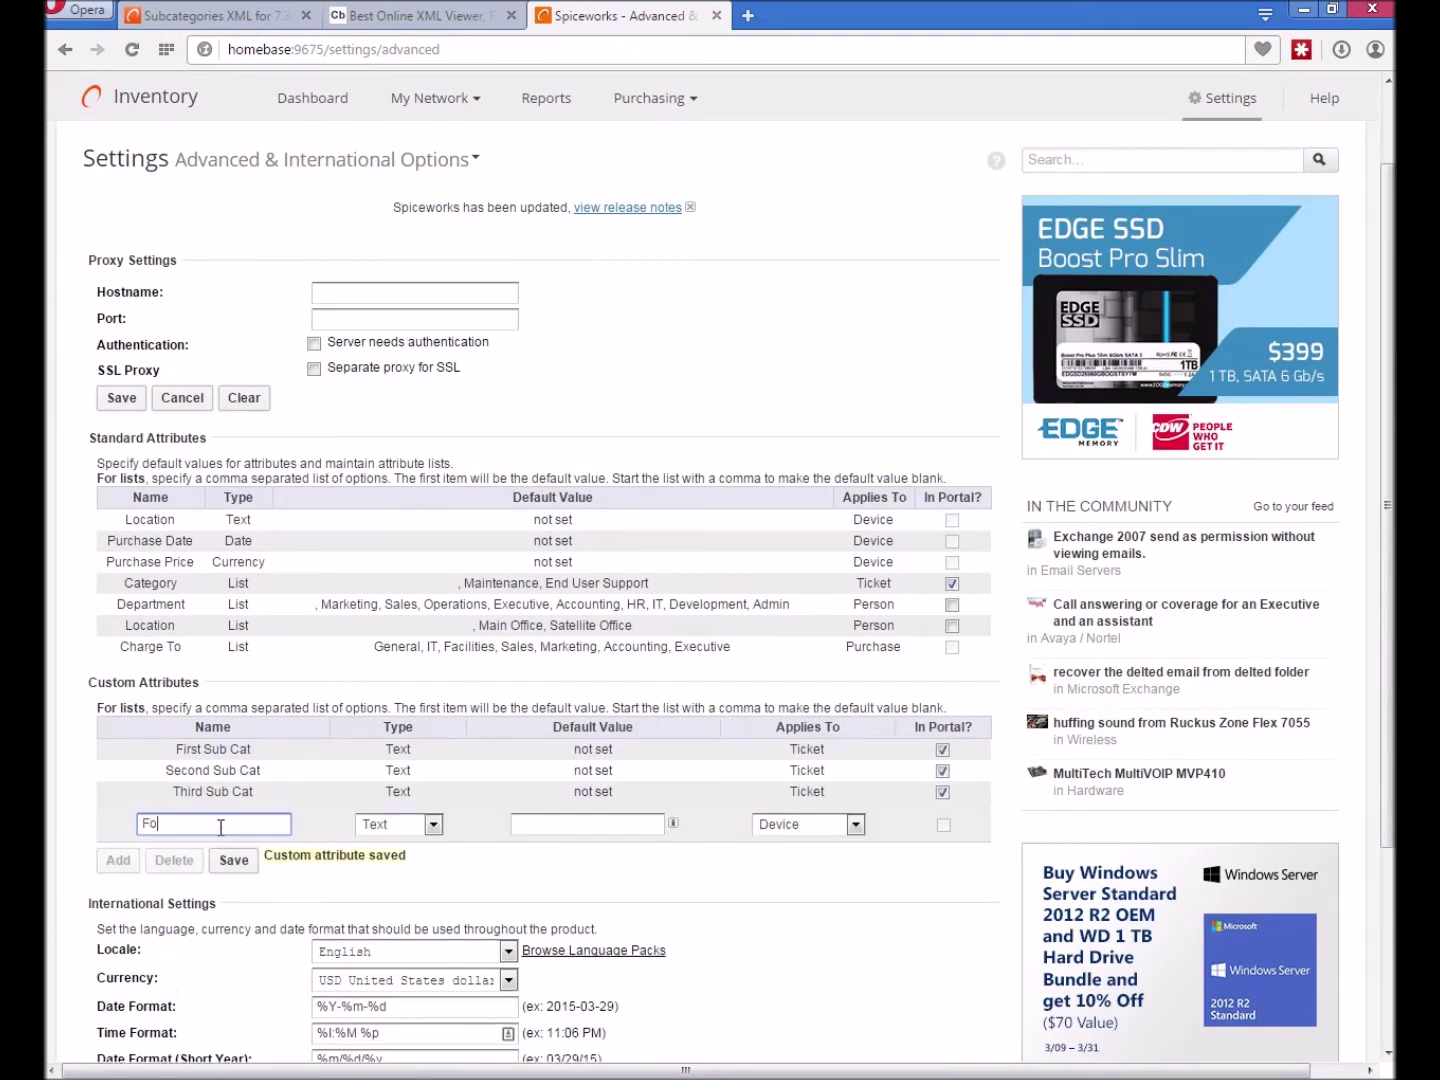
pyautogui.write('Fourth Sub Cat')
pyautogui.click(800, 824)
pyautogui.click(866, 885)
pyautogui.click(943, 825)
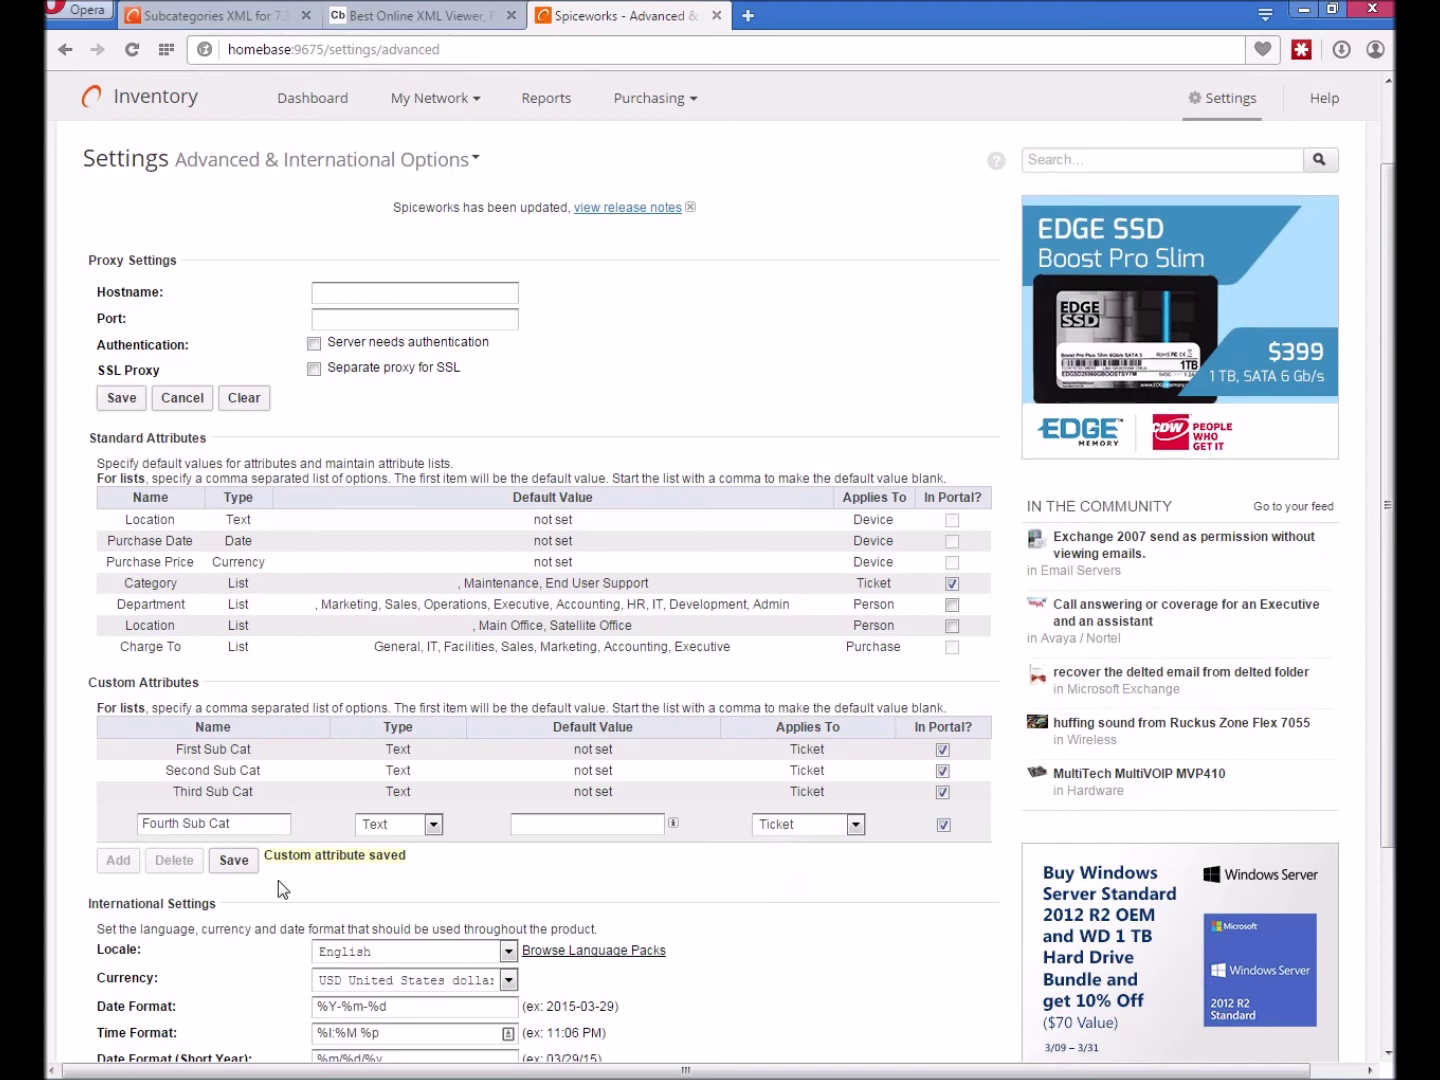
pyautogui.click(236, 862)
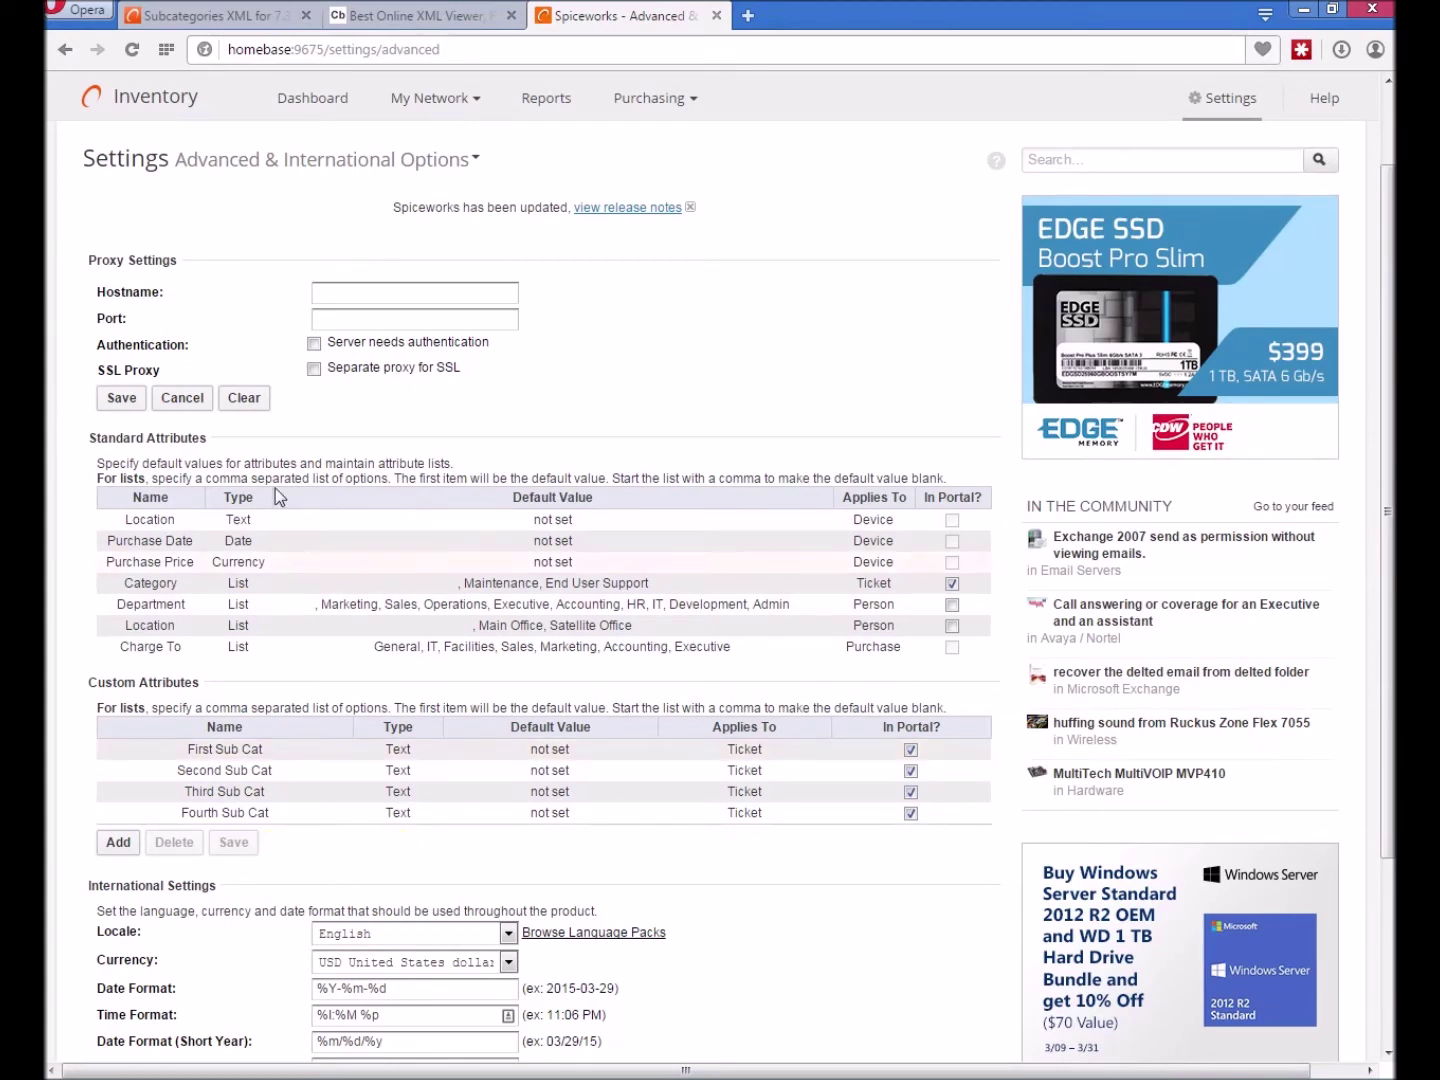
# Select the sample <root> XML category tree under Setup part 3 of the instructions.
pyautogui.click(248, 22)
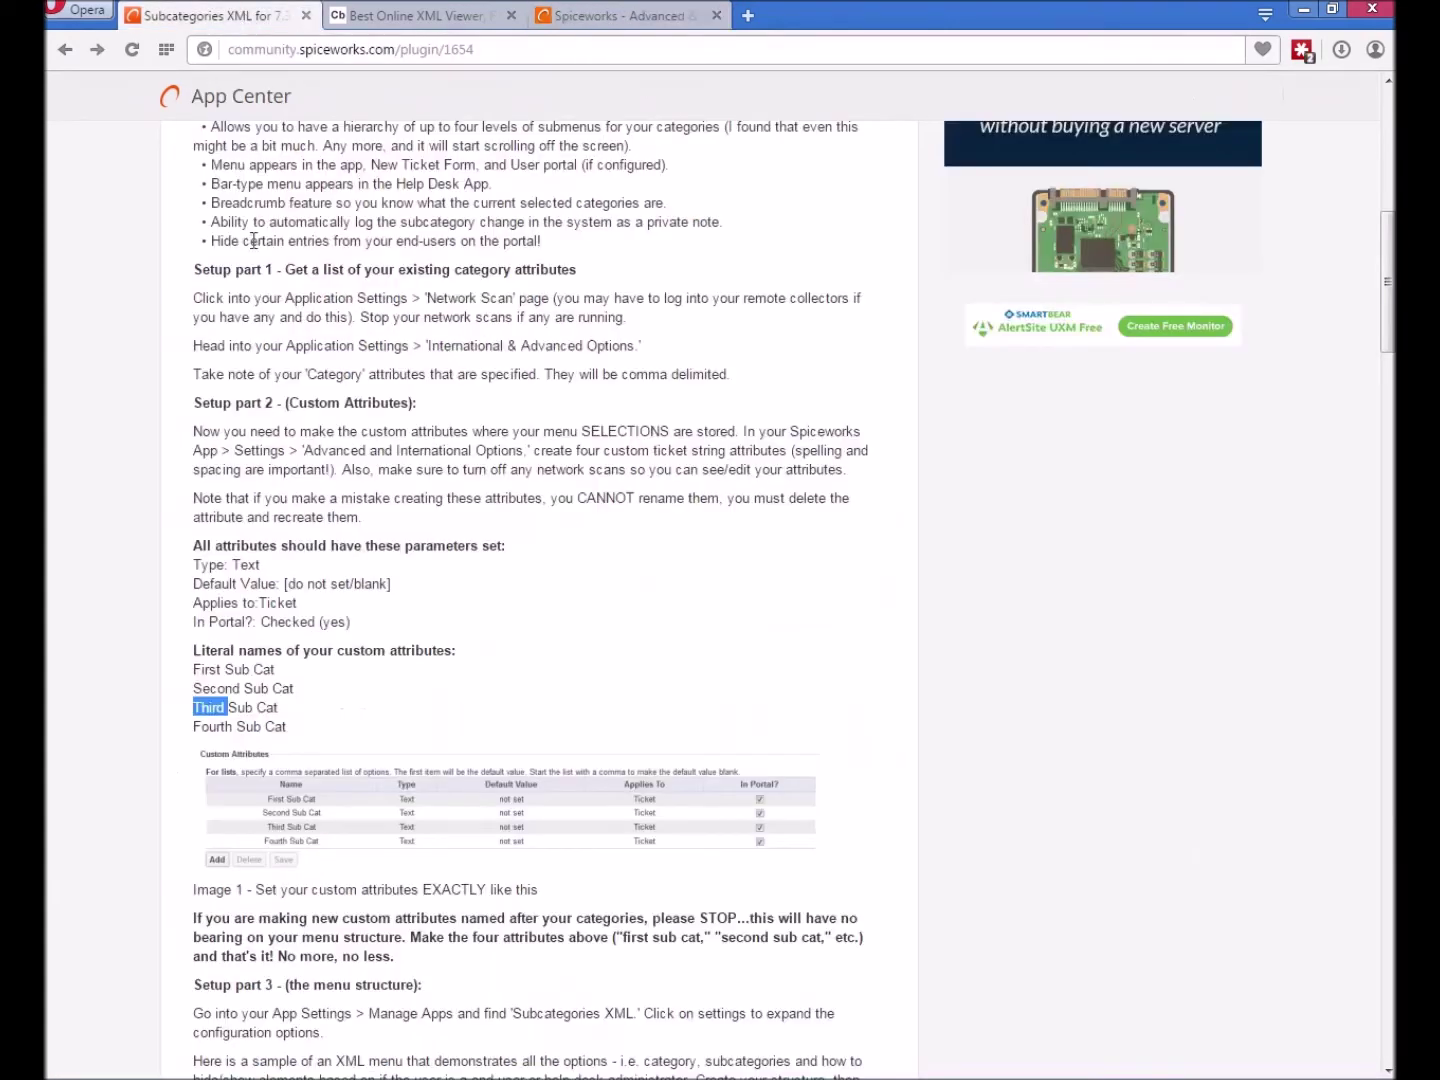
pyautogui.scroll(-3, 527, 641)
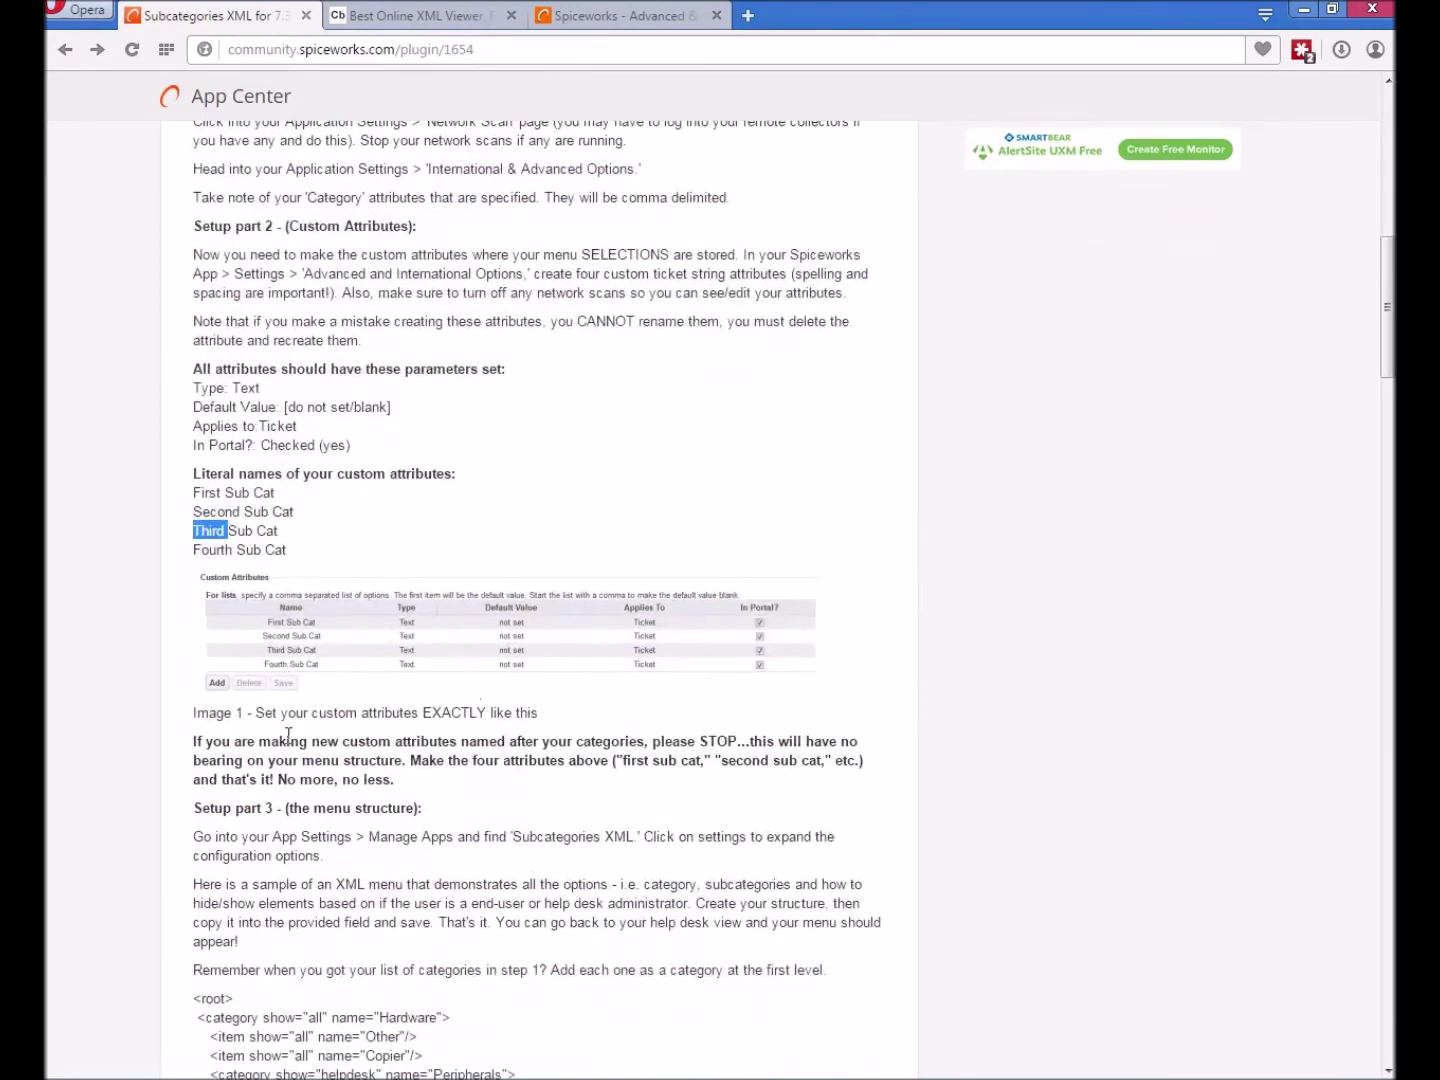
pyautogui.doubleClick(281, 808)
pyautogui.scroll(-3, 540, 812)
pyautogui.scroll(-7, 545, 810)
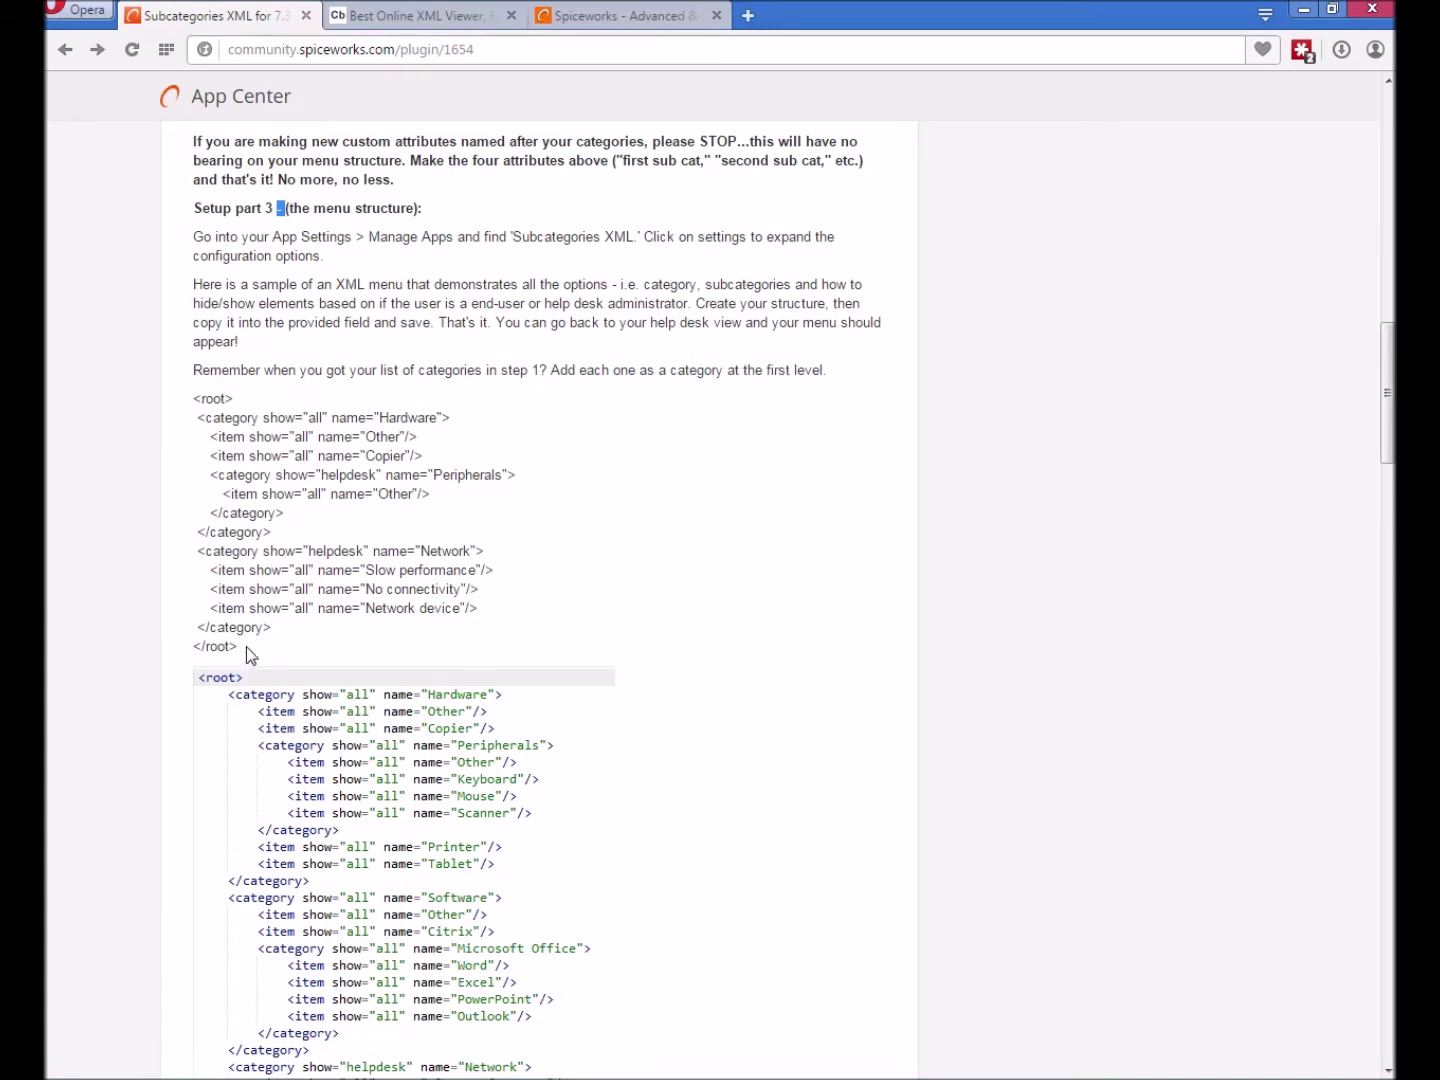
pyautogui.moveTo(247, 650); pyautogui.dragTo(179, 410)
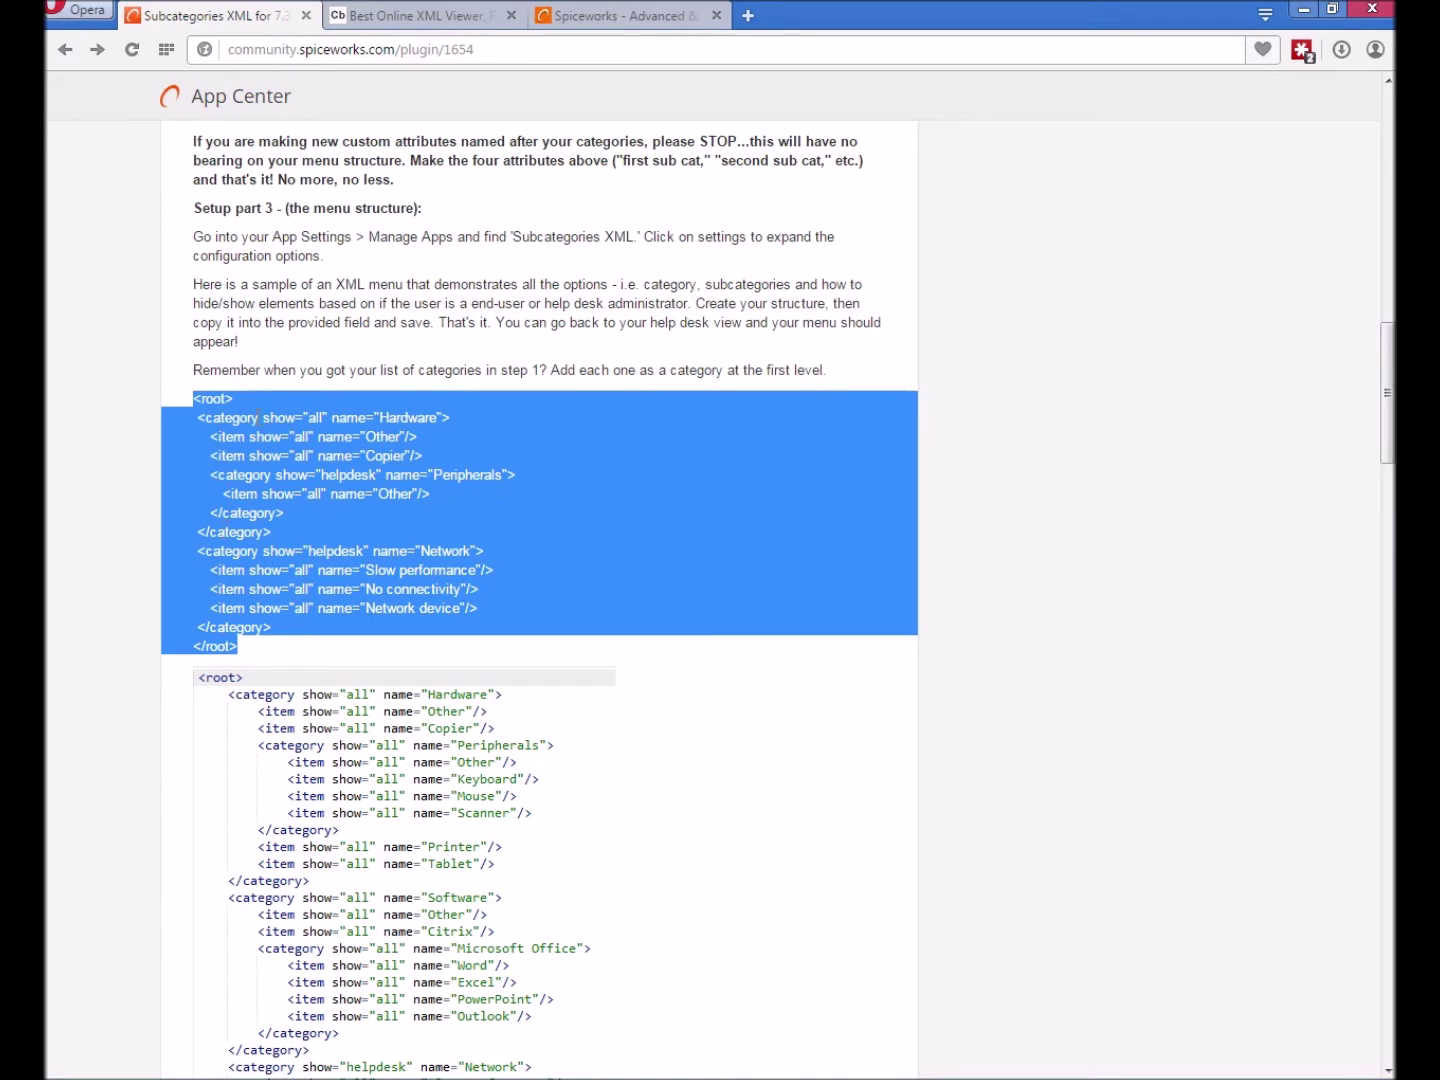
pyautogui.rightClick(260, 437)
# Copy the sample XML and go back to Settings > Manage Apps in Spiceworks.
pyautogui.click(325, 514)
pyautogui.click(585, 18)
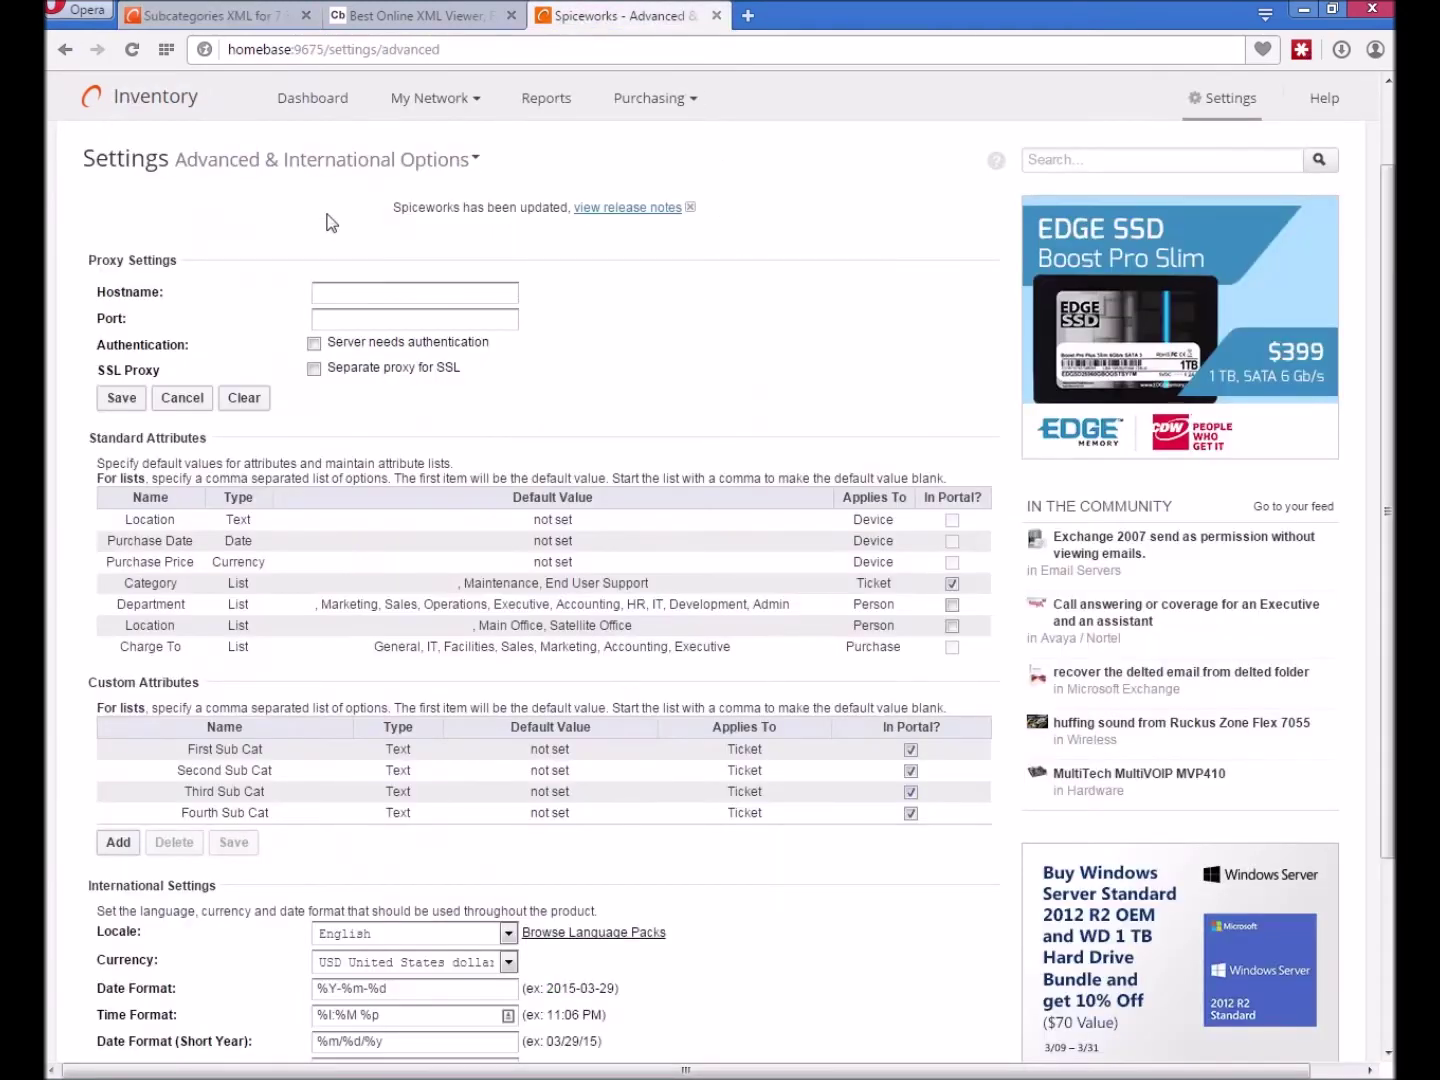
pyautogui.click(64, 52)
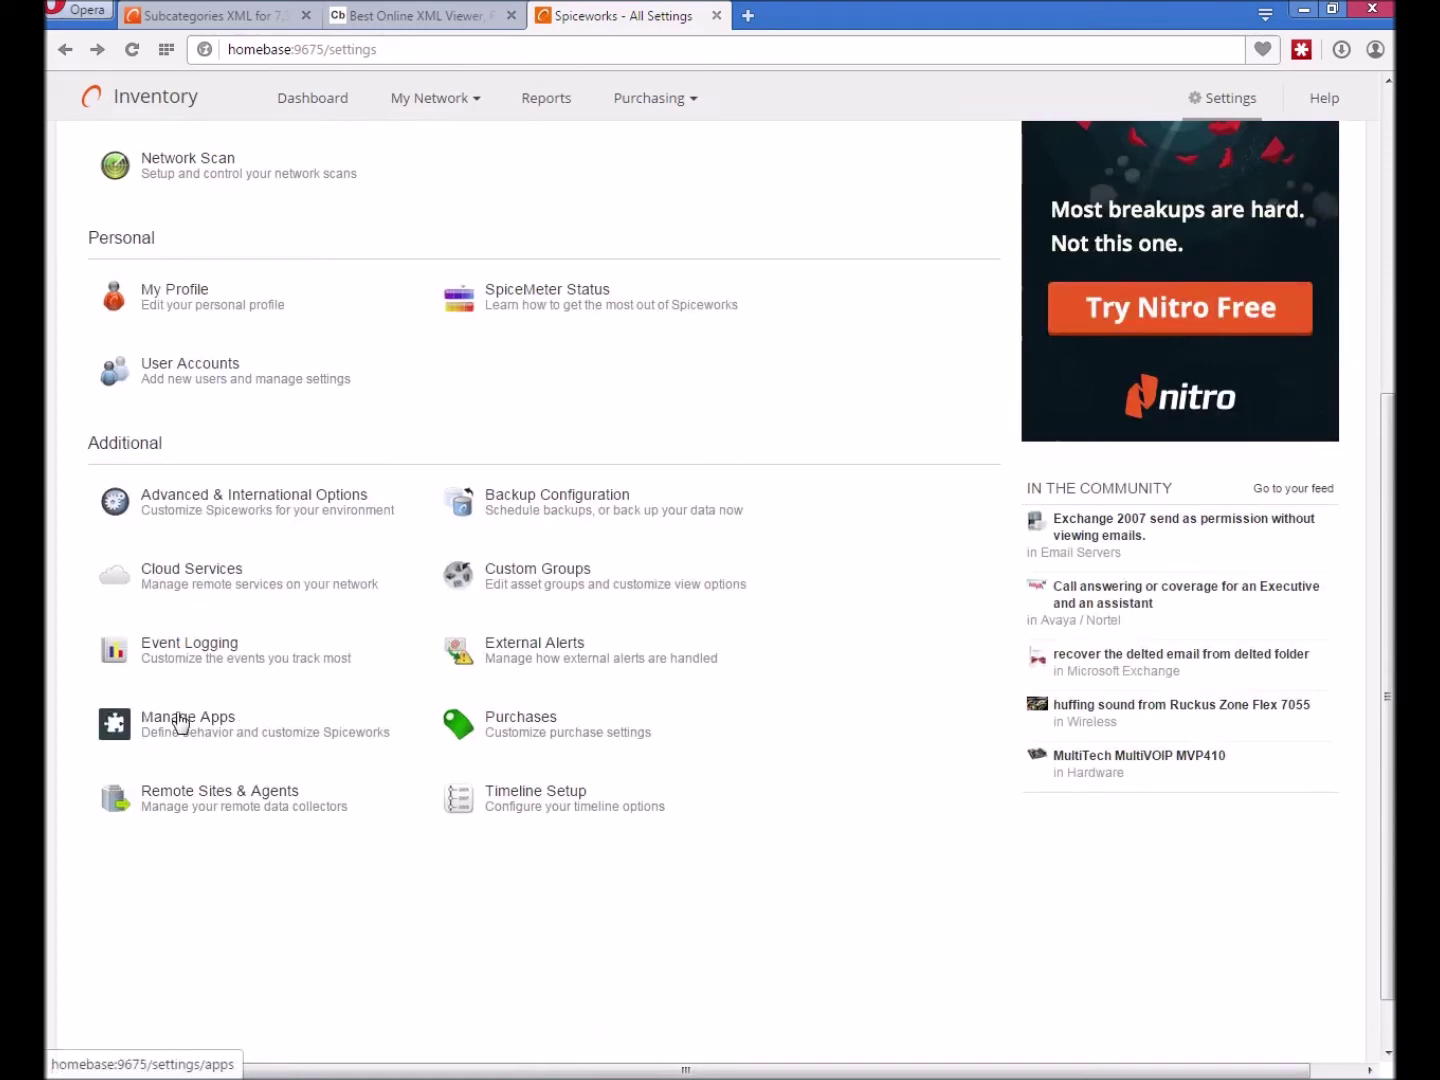
pyautogui.click(180, 718)
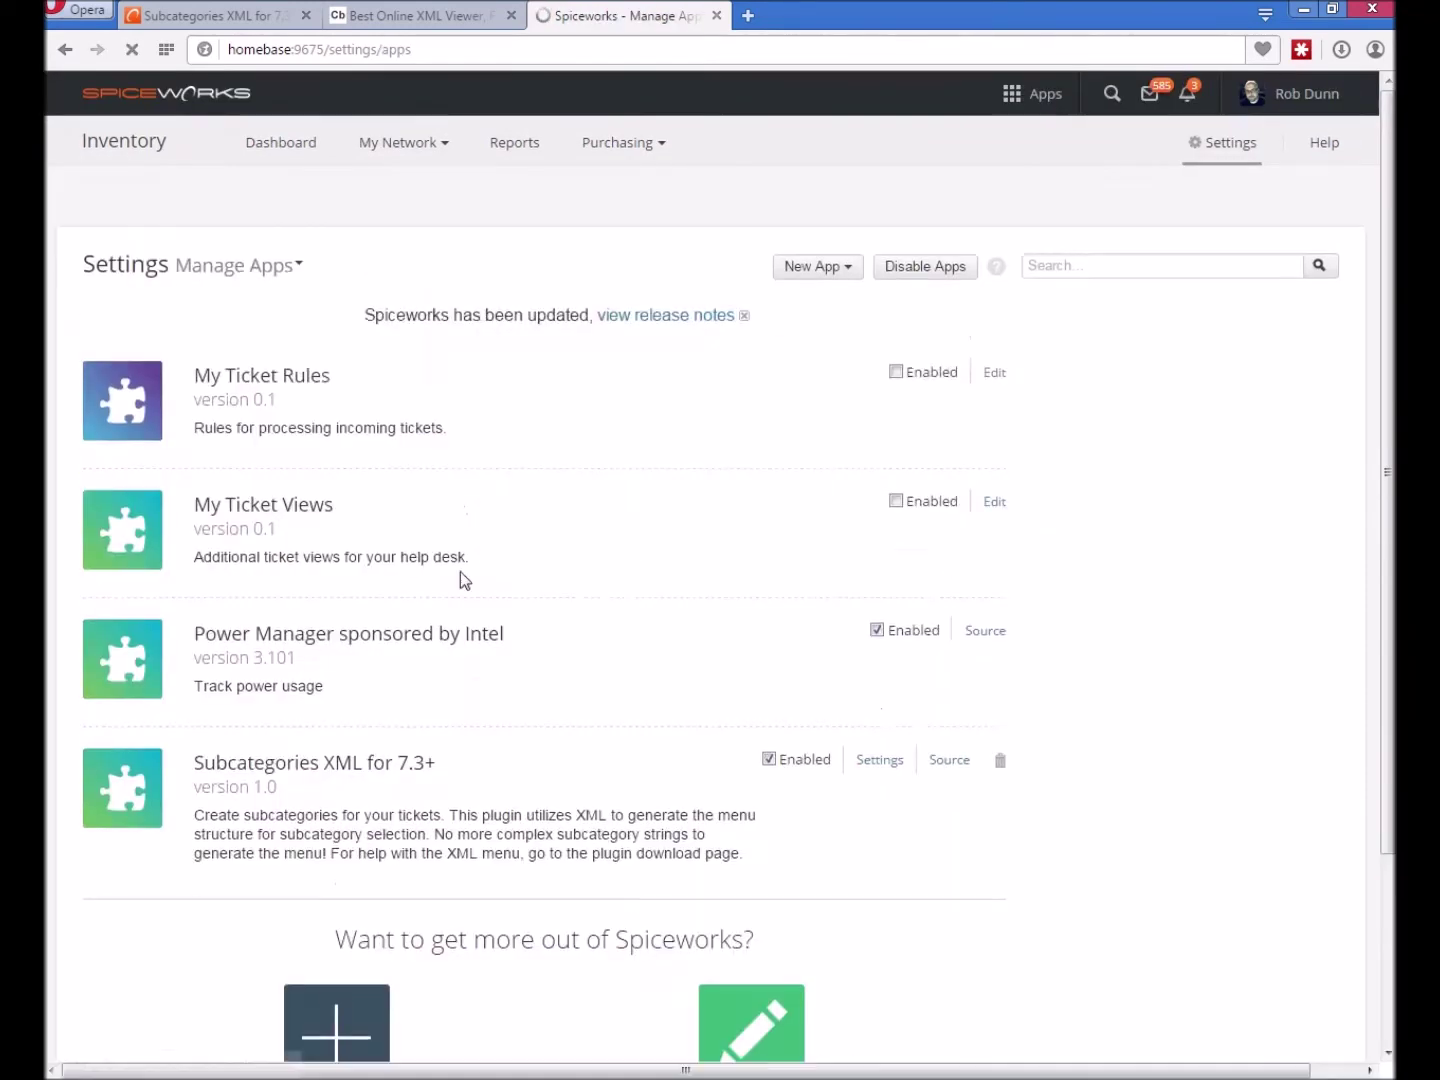
# Paste the sample XML into the Subcategories XML Category Tree box and enlarge it.
pyautogui.click(881, 761)
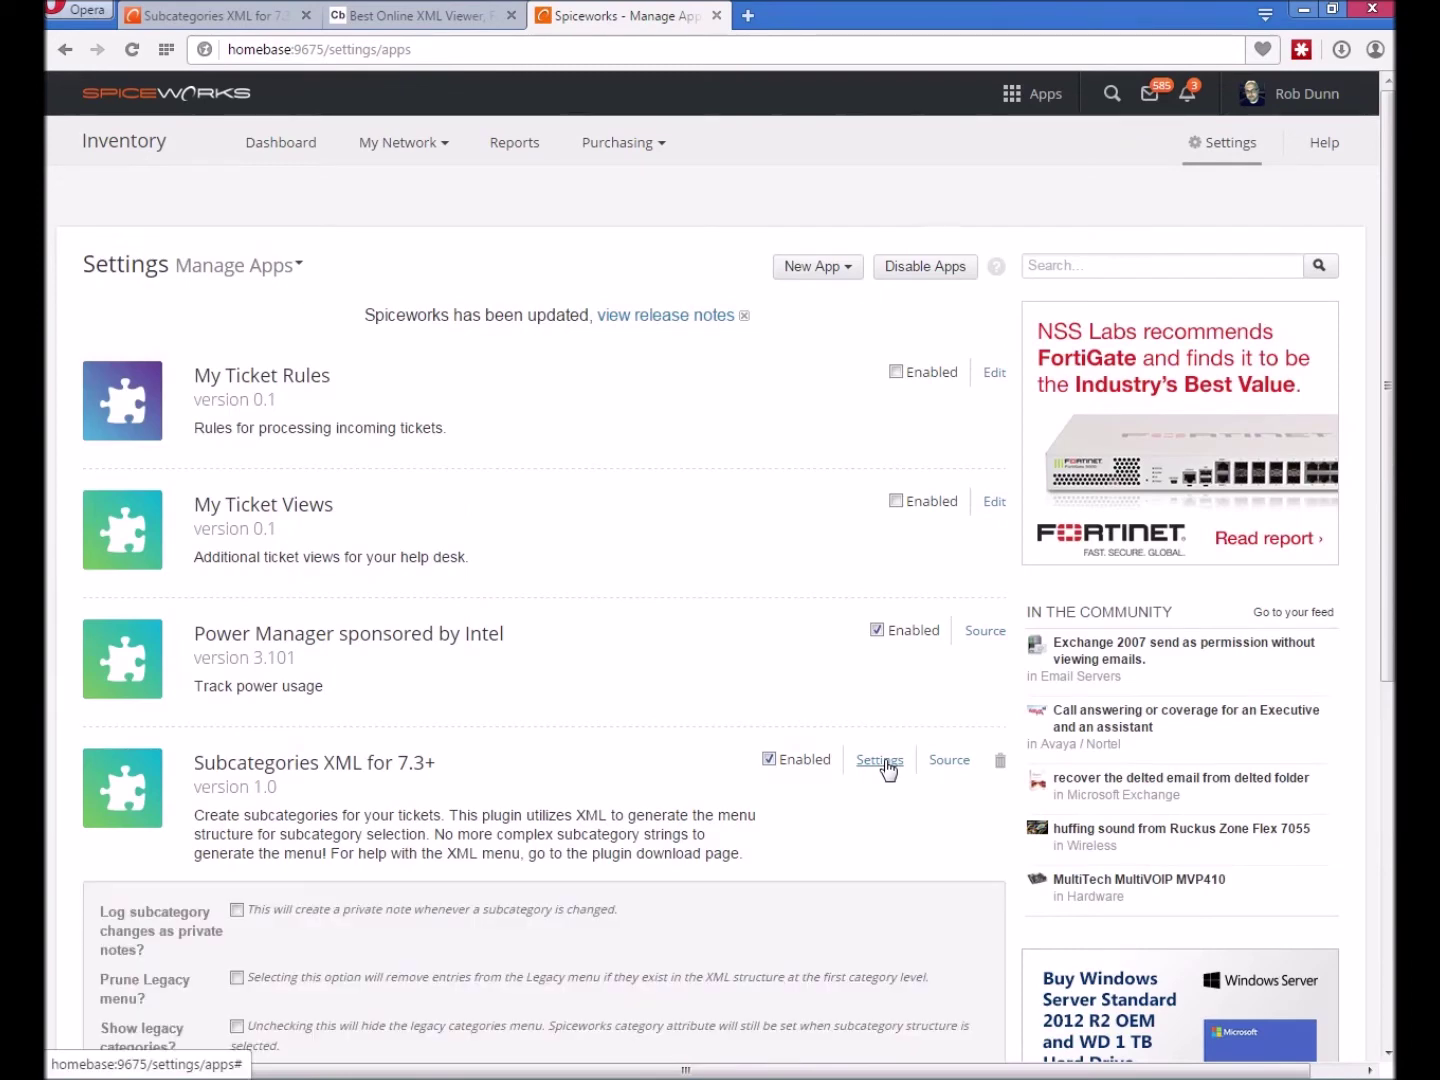
pyautogui.scroll(-1, 943, 822)
pyautogui.scroll(-4, 945, 815)
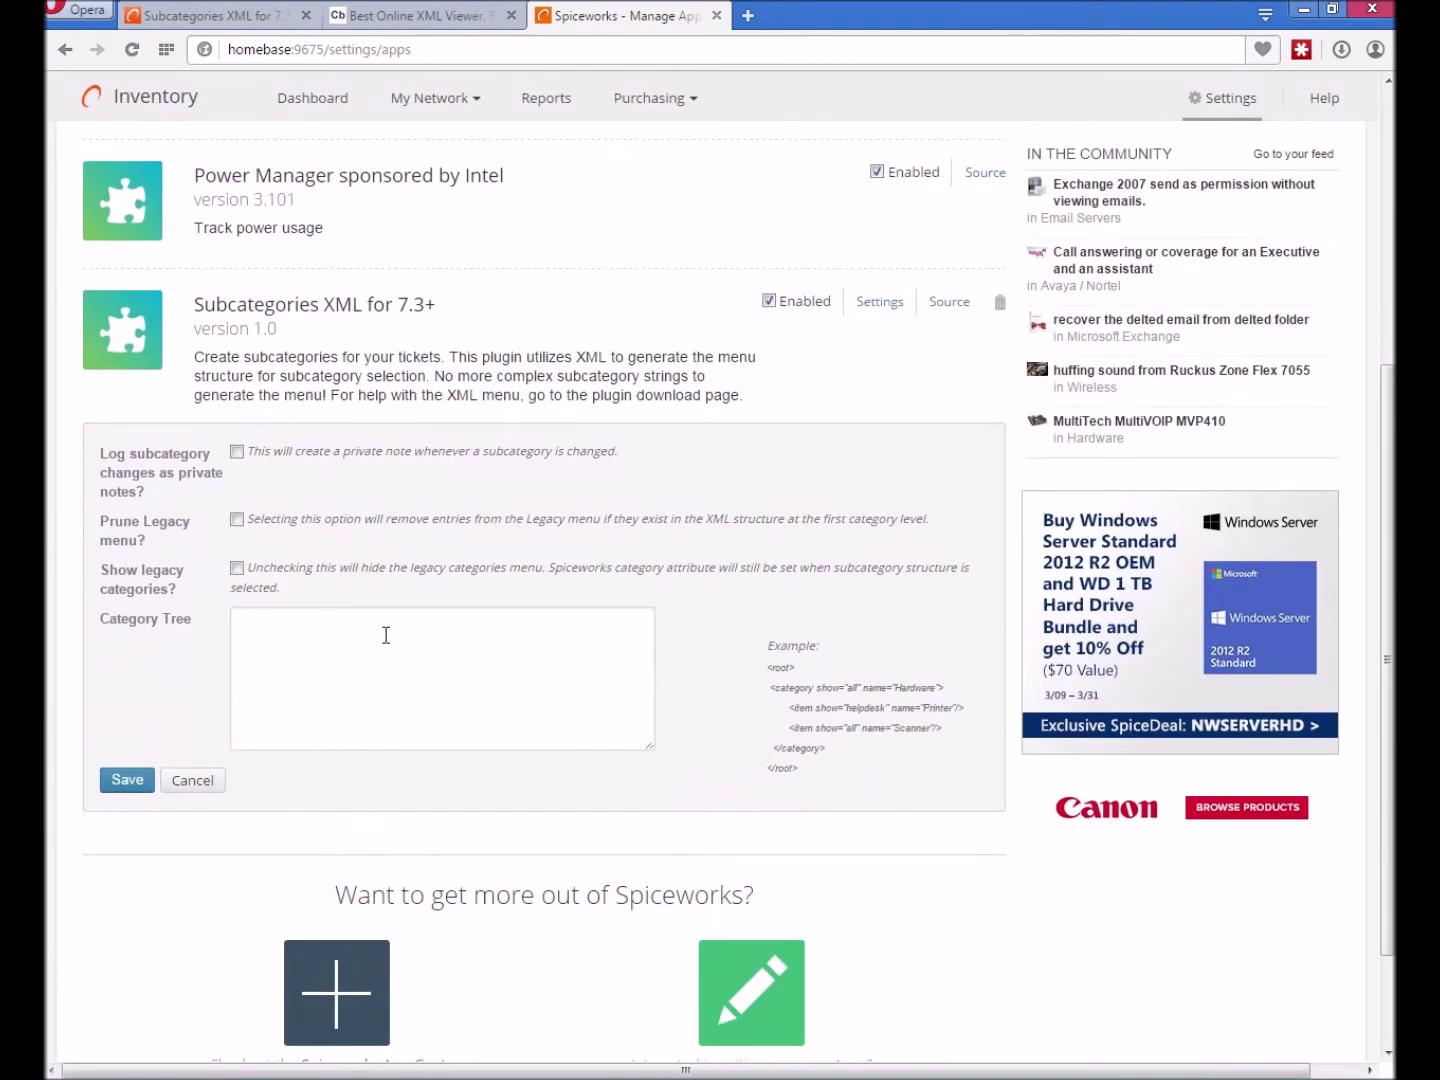
pyautogui.rightClick(384, 634)
pyautogui.click(482, 752)
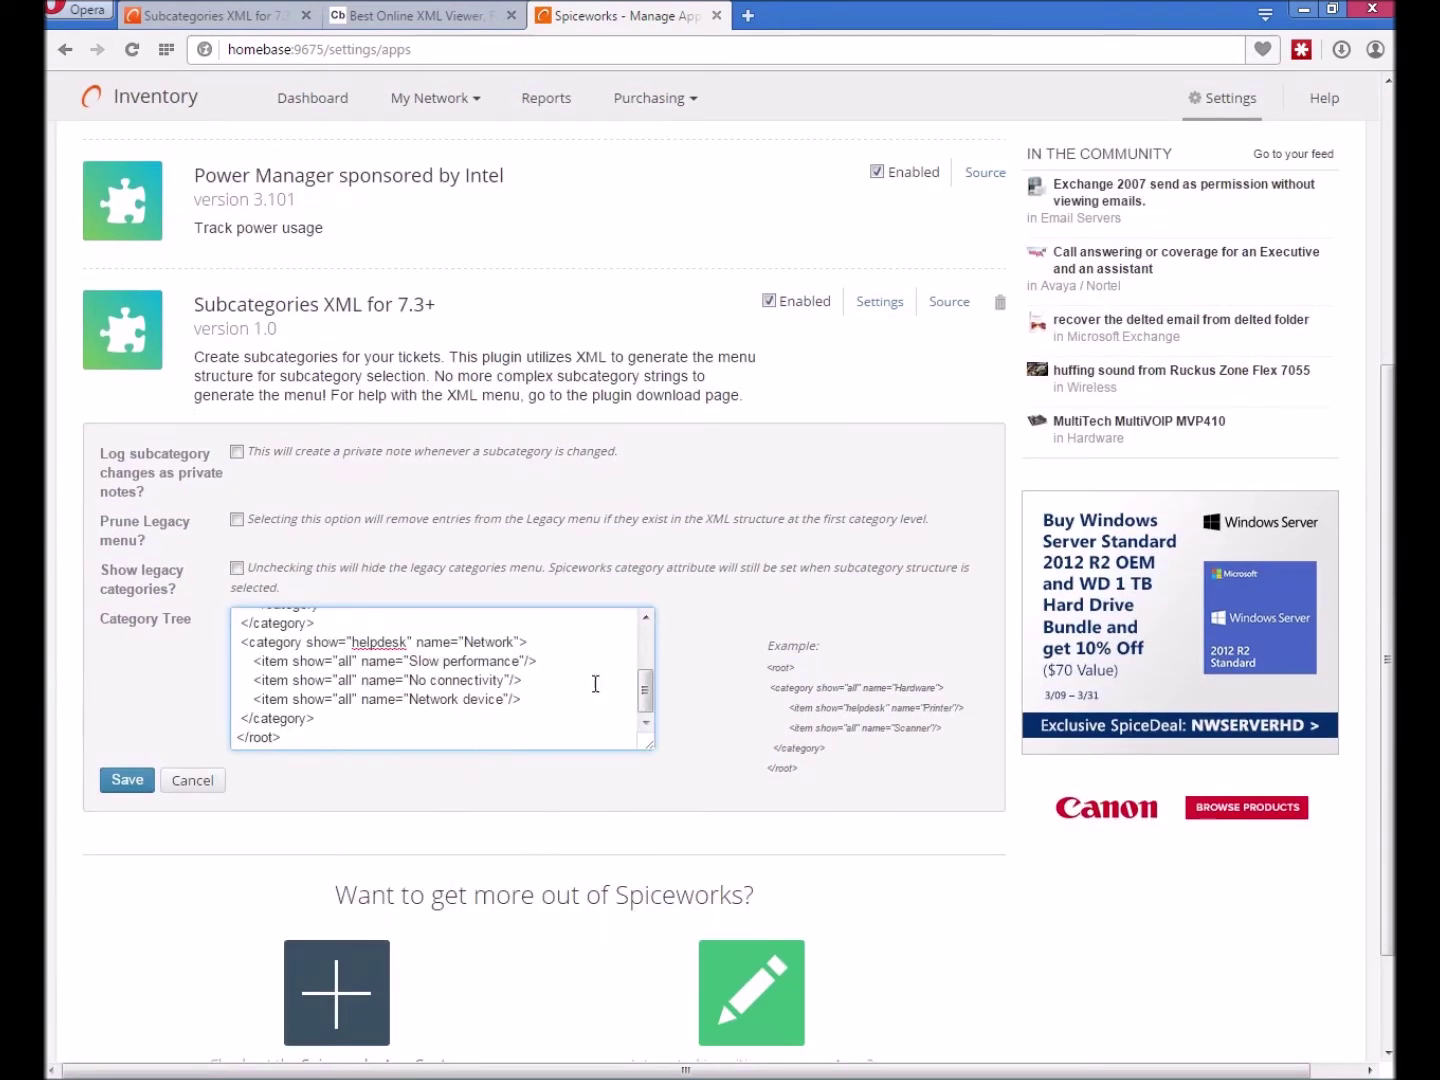
pyautogui.moveTo(650, 752); pyautogui.dragTo(673, 946)
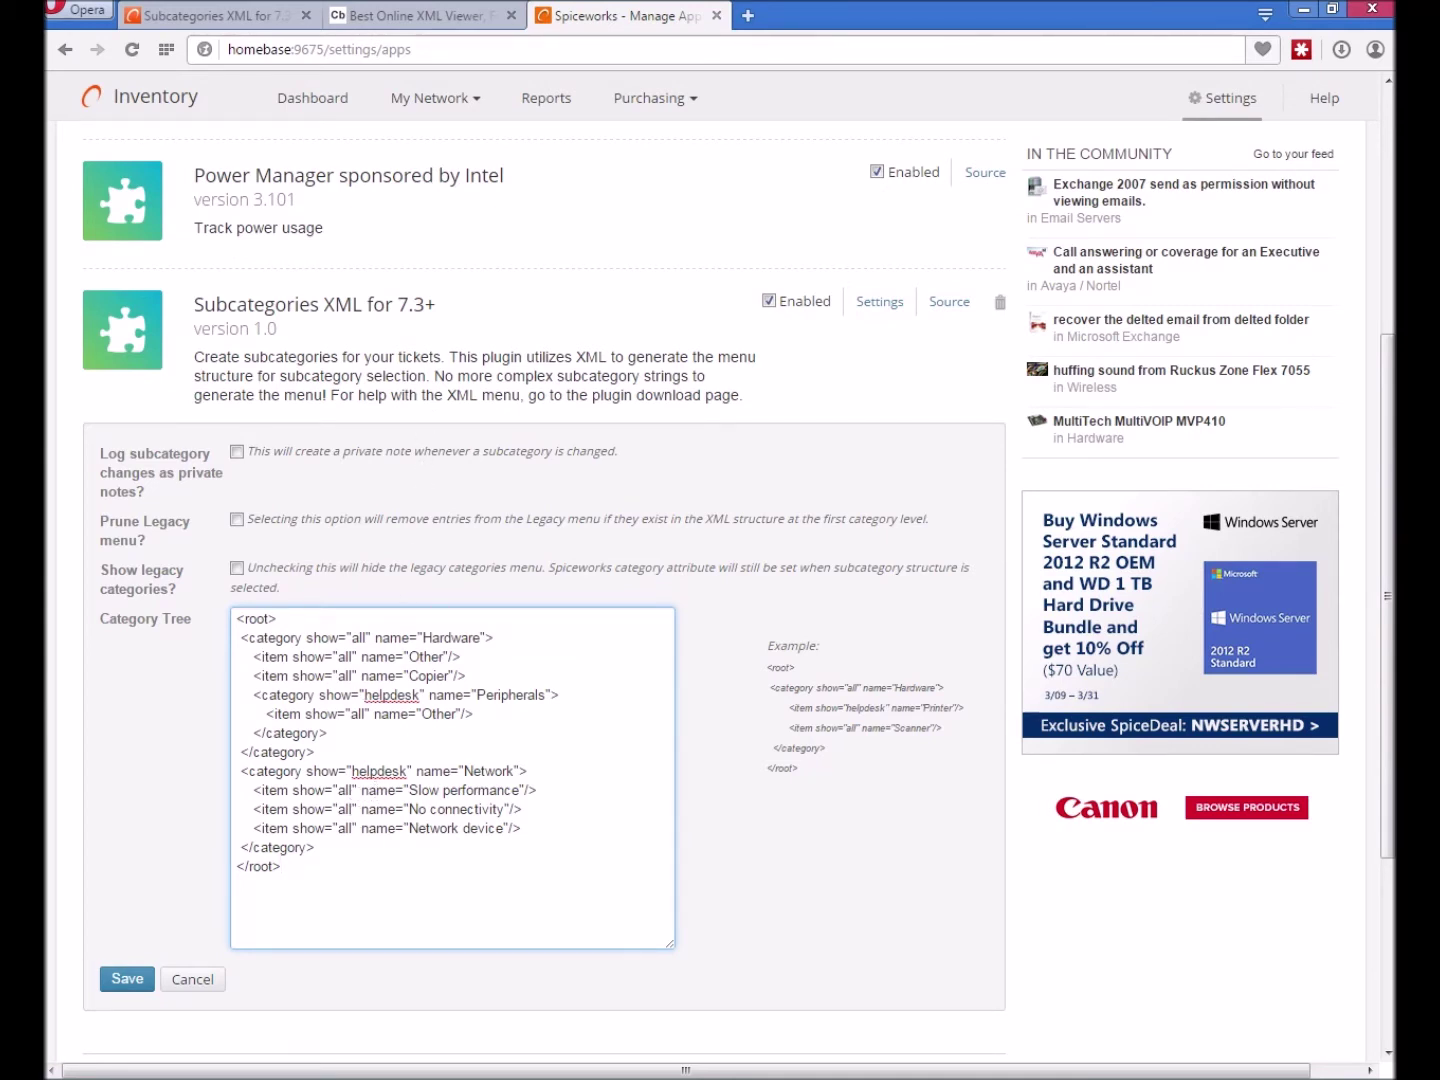
# Add a <category show="all" name="Maintenance"> block after Network and save the tree.
pyautogui.hotkey('alt', 'Tab')
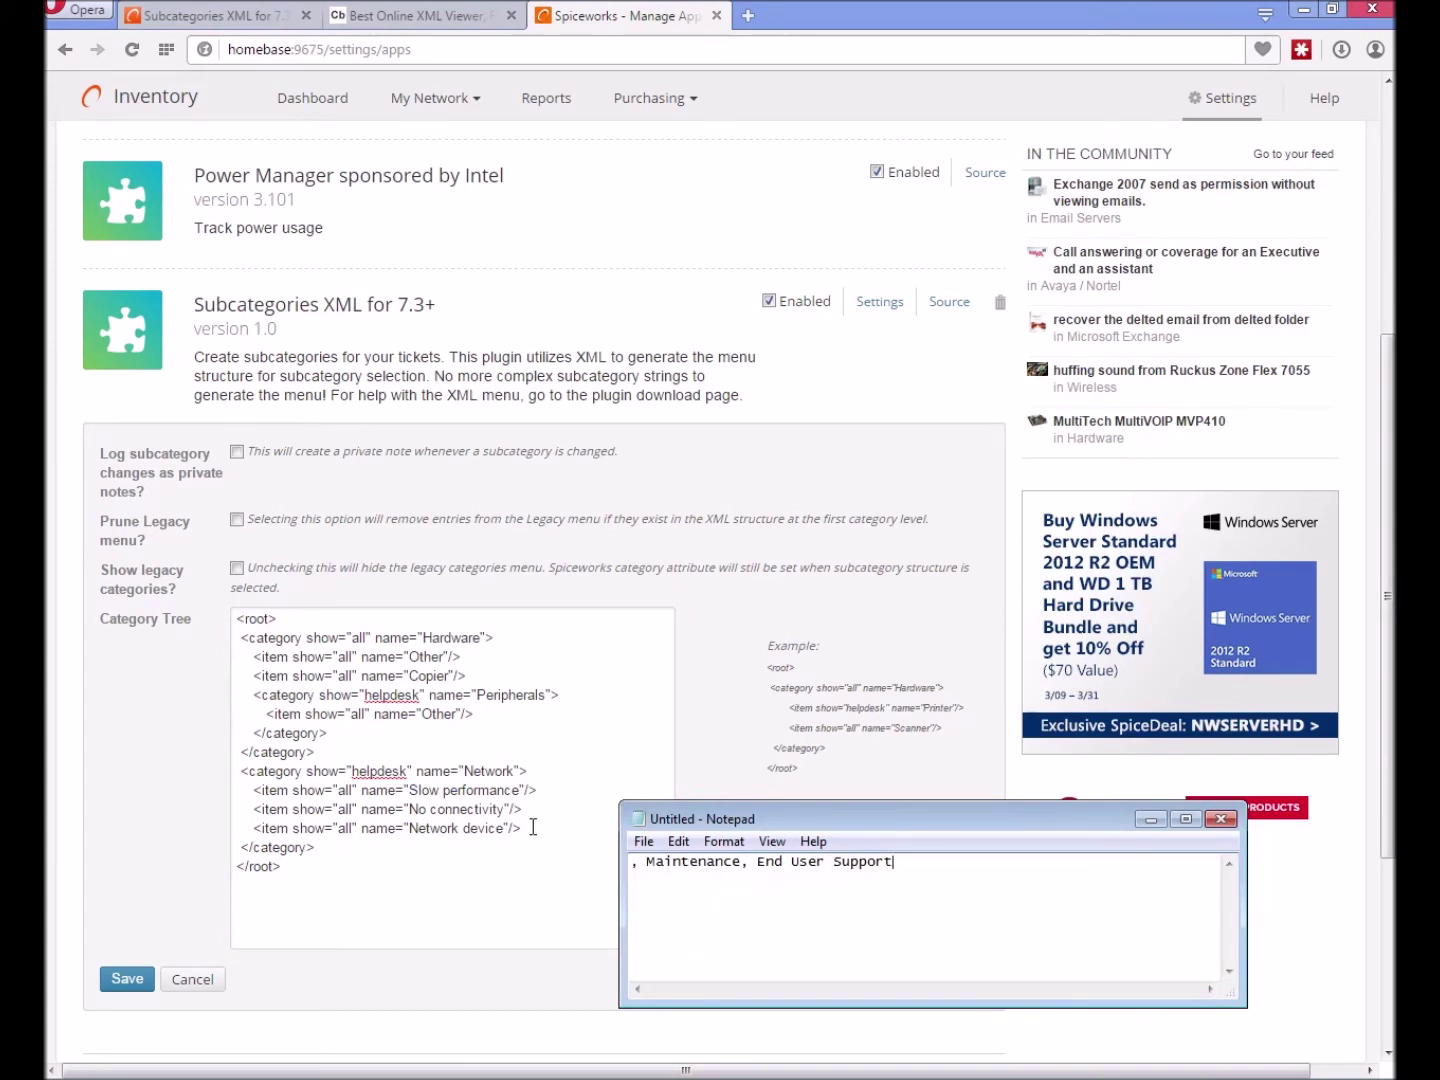
pyautogui.doubleClick(706, 862)
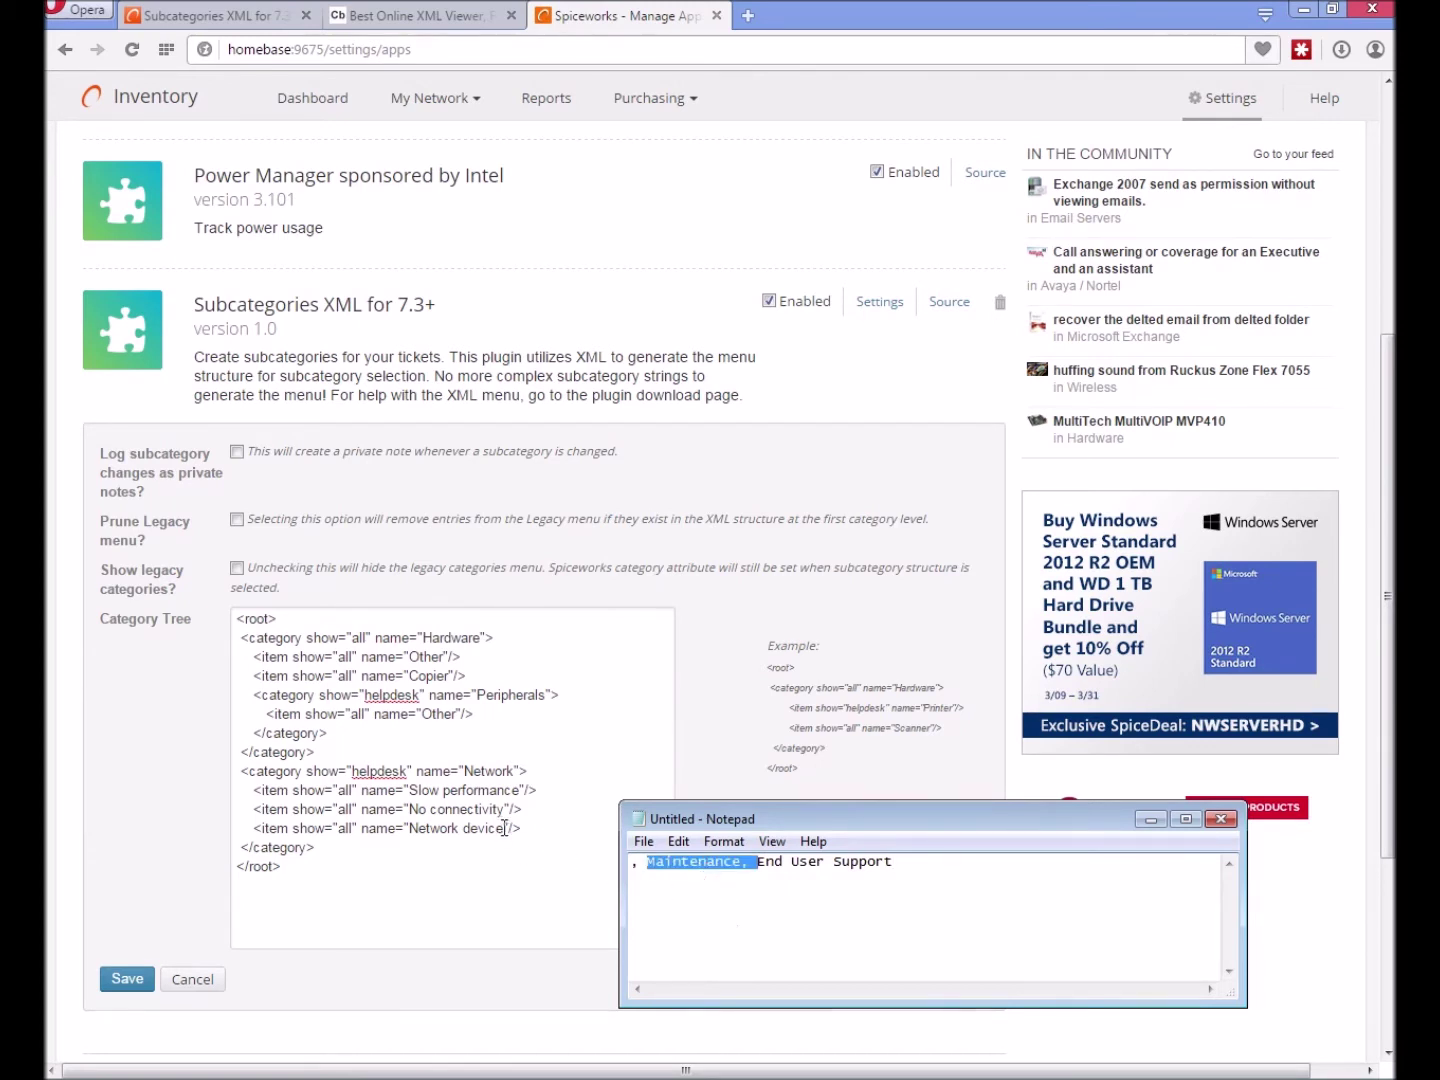
pyautogui.click(478, 845)
pyautogui.press('Return')
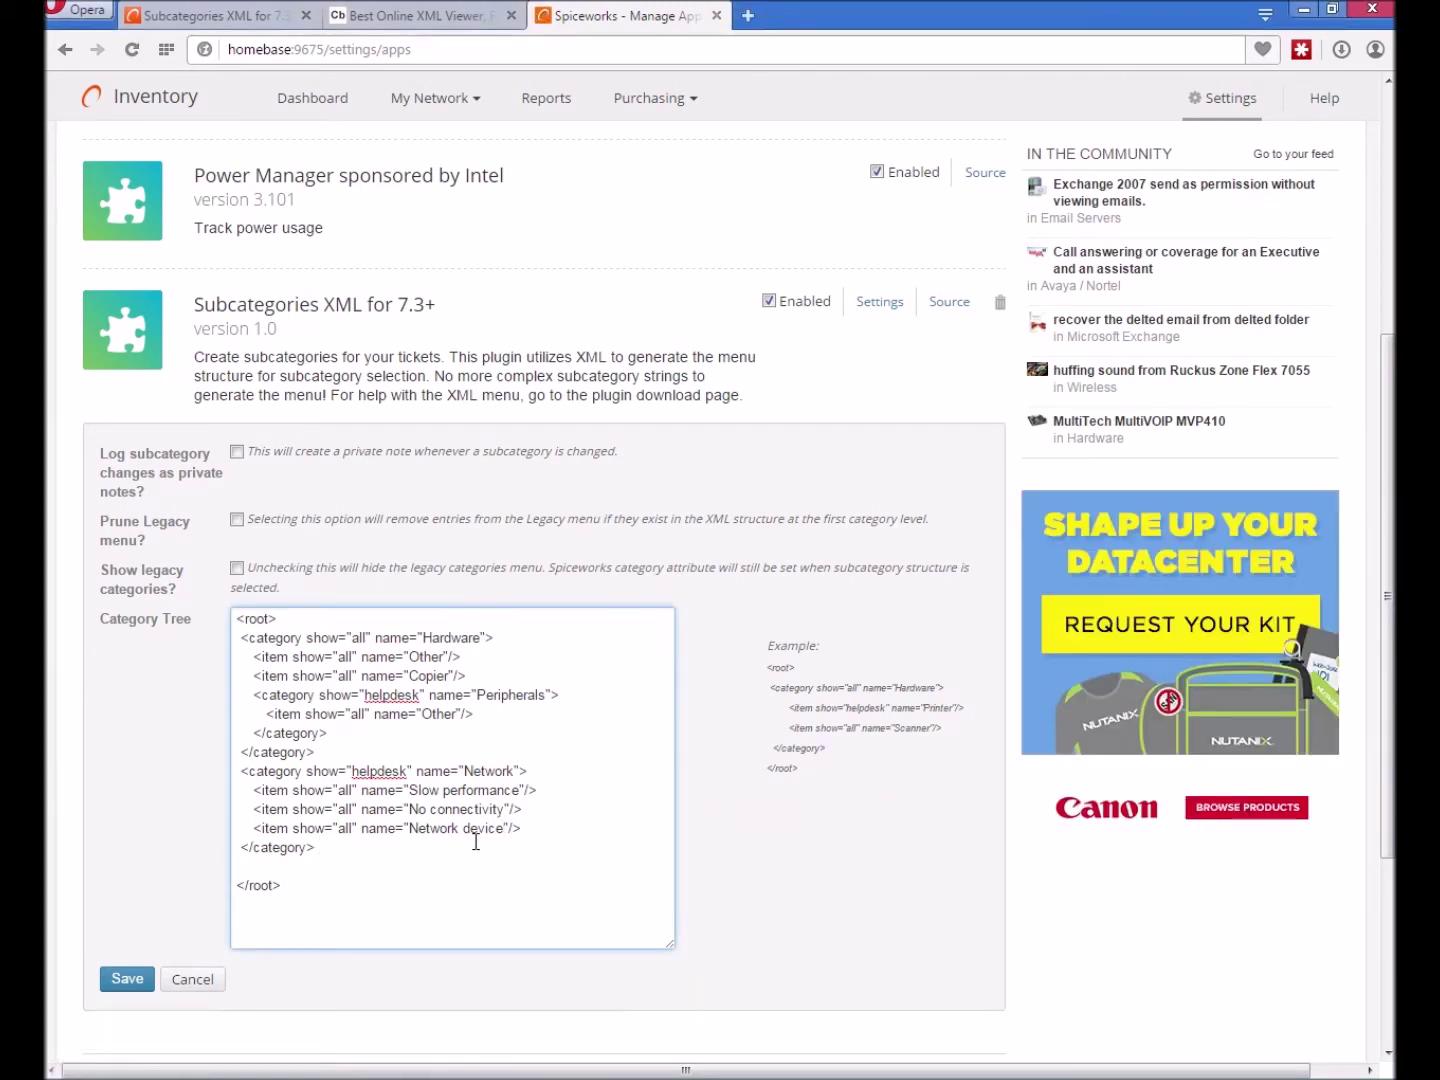
pyautogui.write('<category show=')
pyautogui.write('"all" "nam')
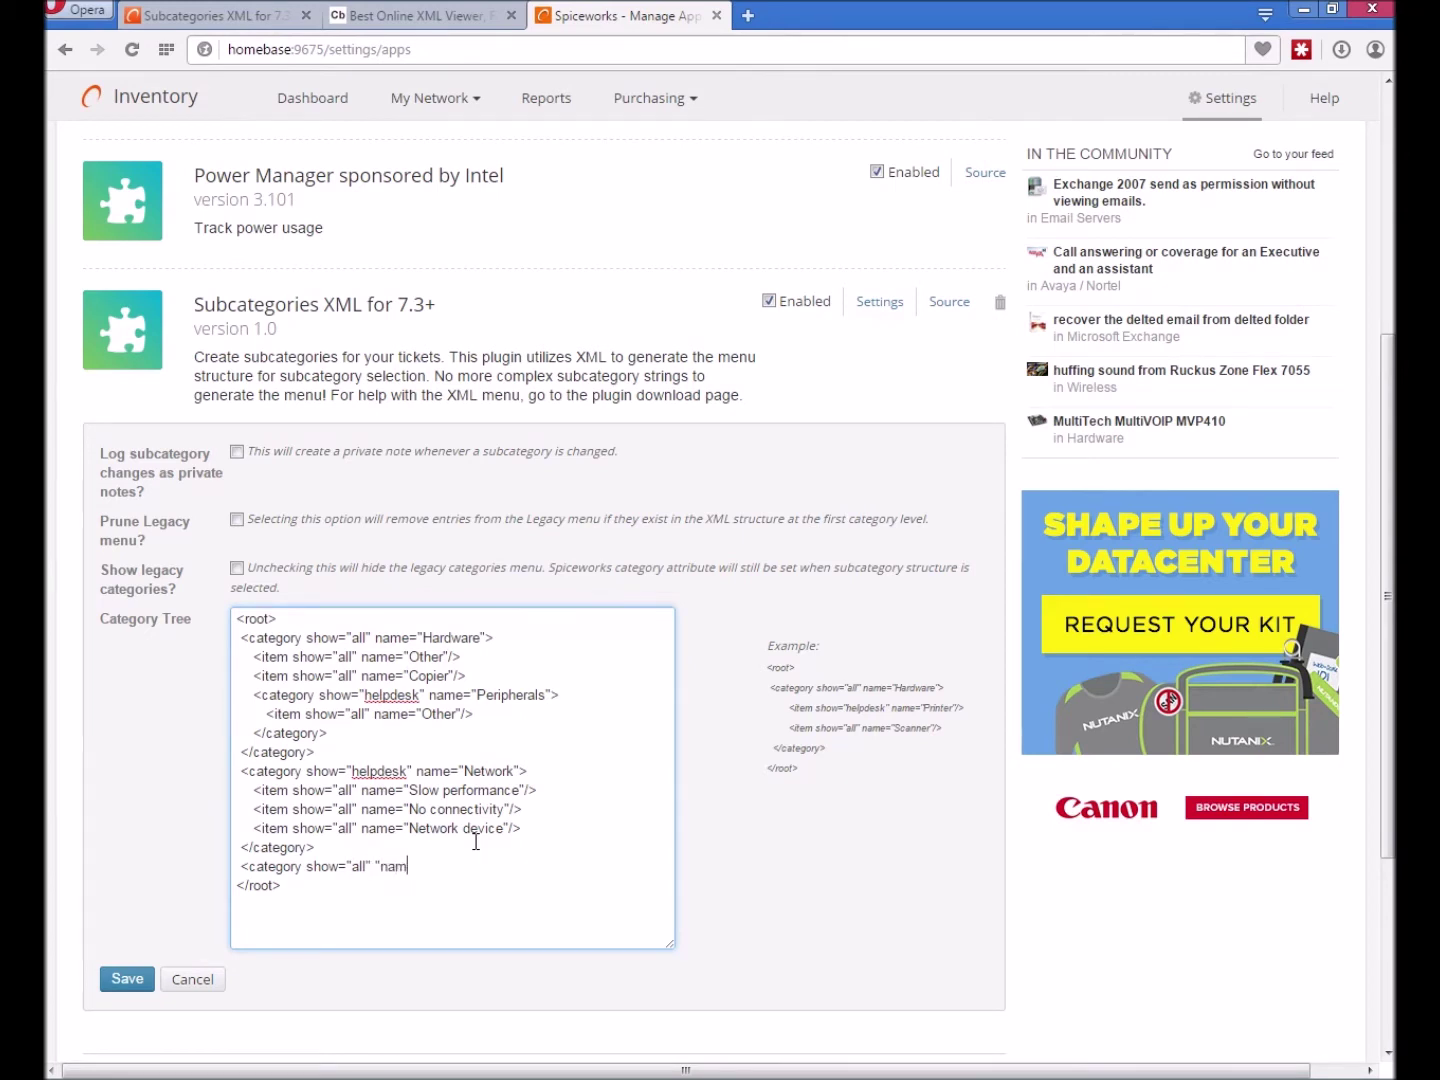
pyautogui.press('BackSpace')
pyautogui.press('BackSpace')
pyautogui.press('BackSpace')
pyautogui.press('BackSpace')
pyautogui.press('BackSpace')
pyautogui.write('name="Maintenance')
pyautogui.press('Return')
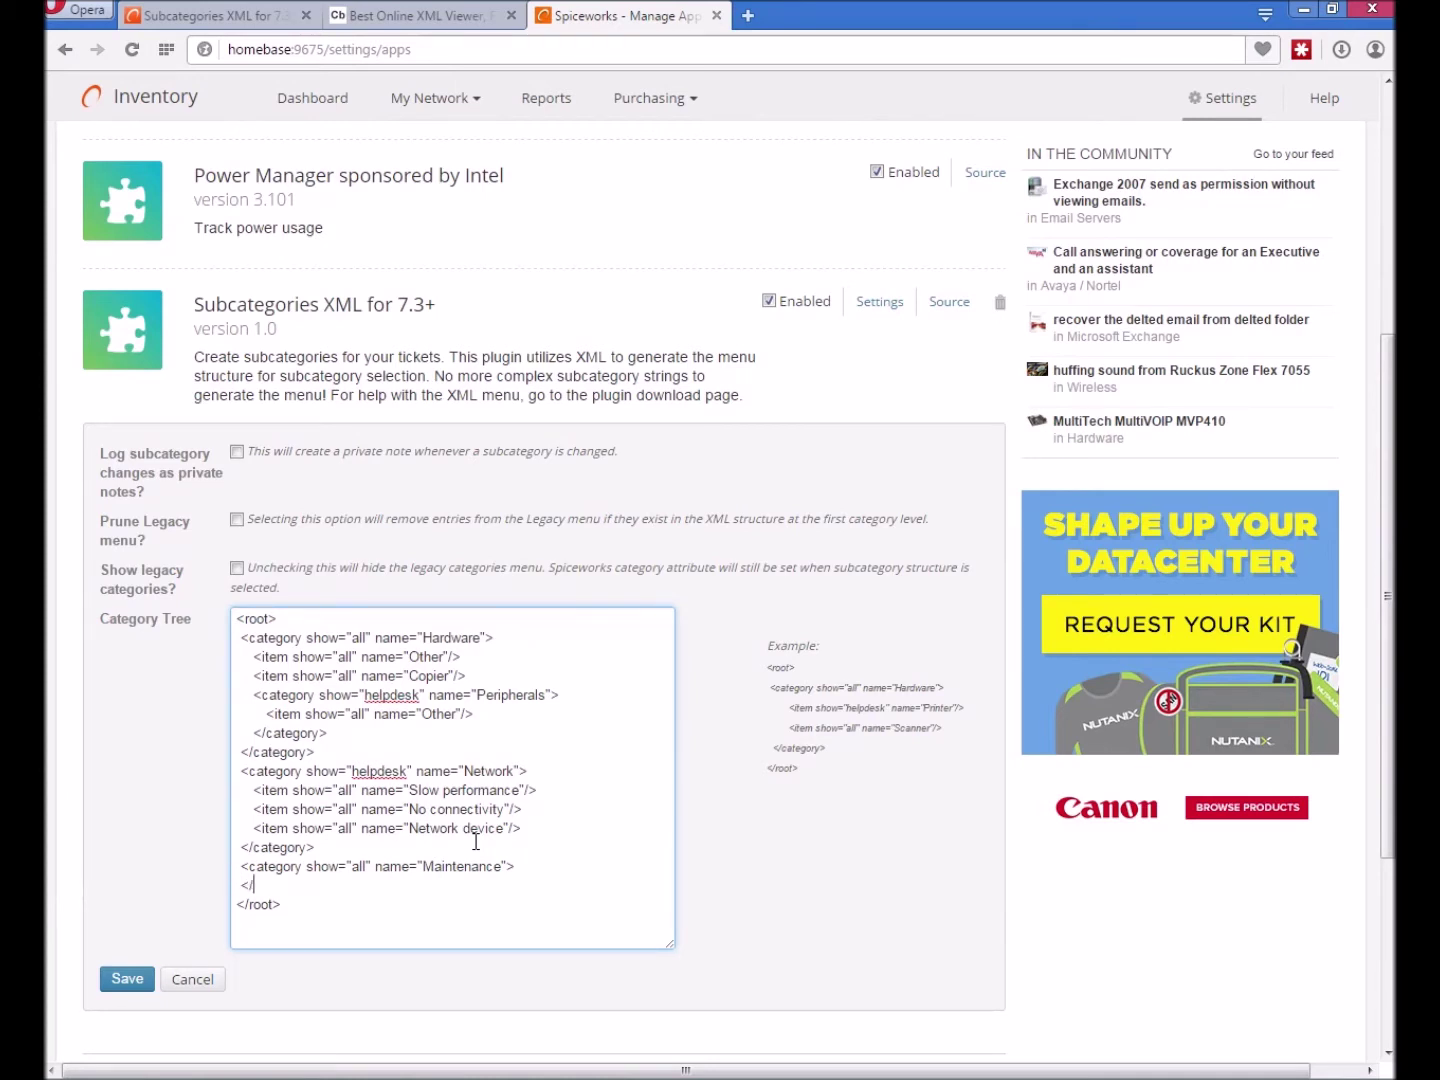
pyautogui.write('</category>')
pyautogui.click(621, 1060)
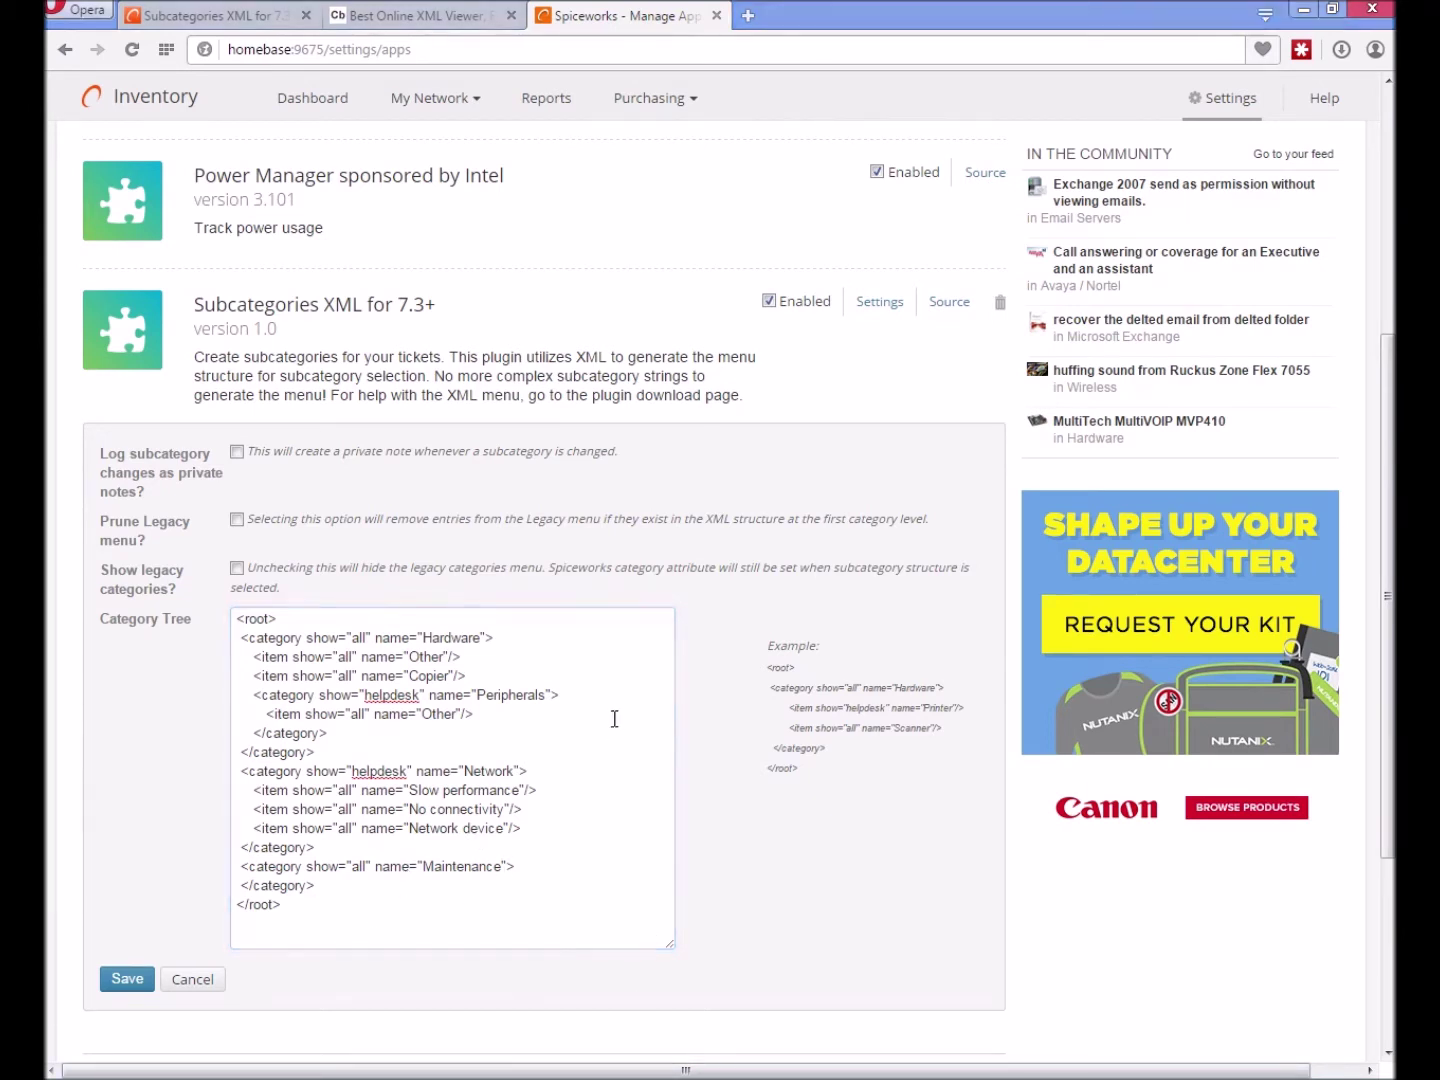
pyautogui.doubleClick(770, 861)
pyautogui.click(898, 861)
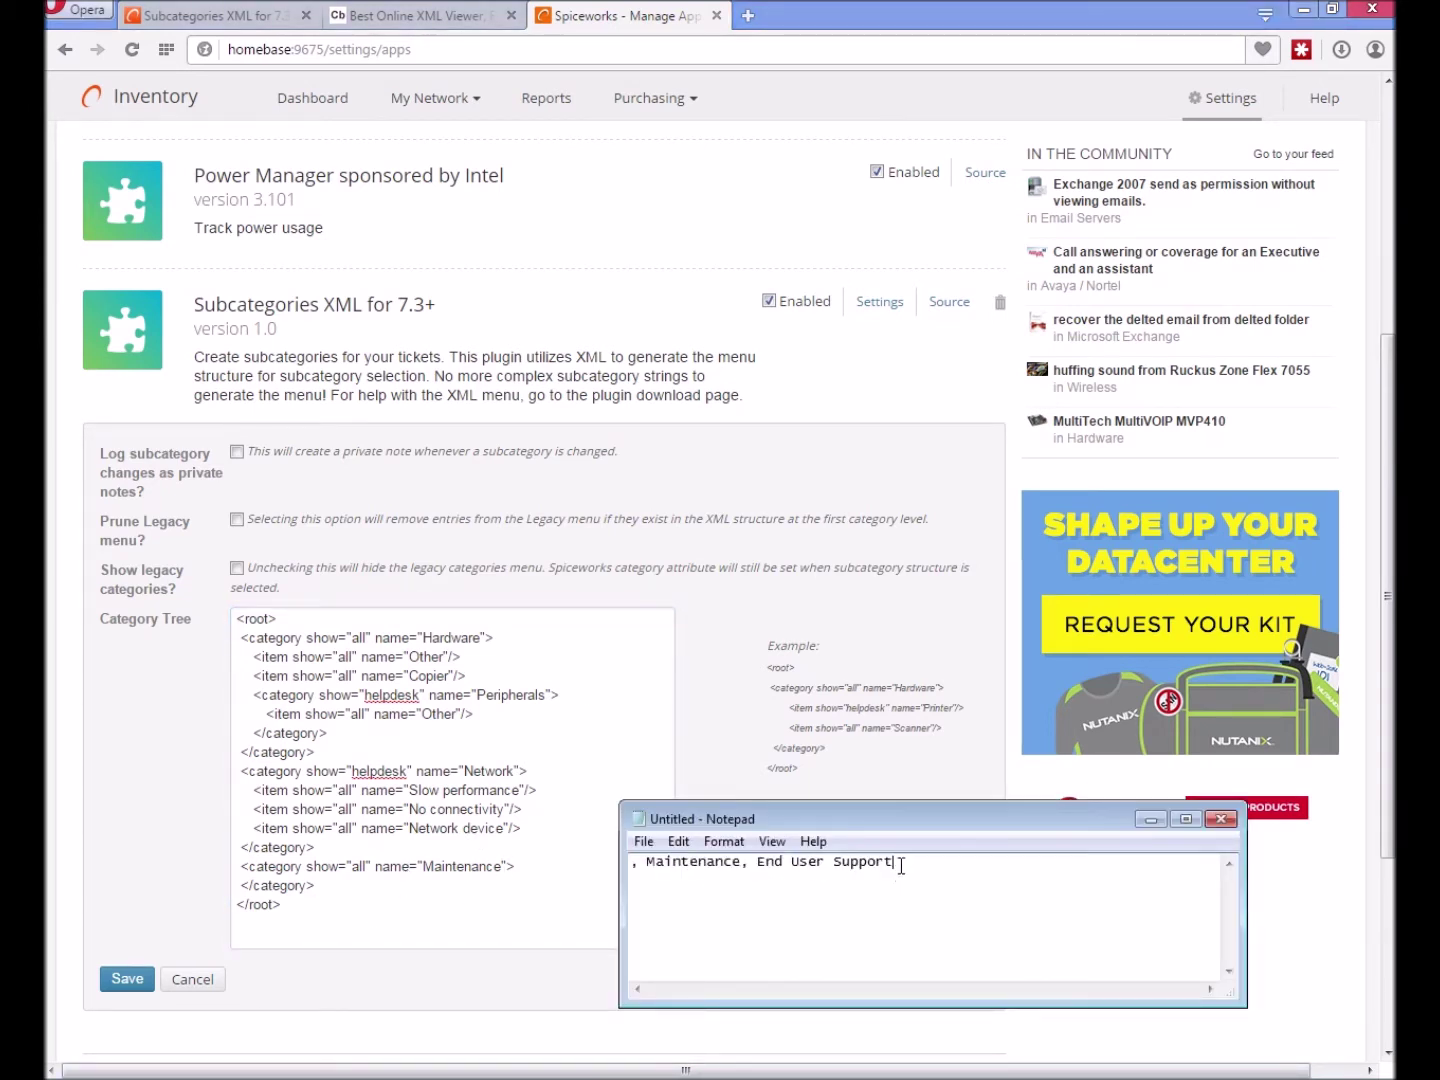
pyautogui.click(146, 986)
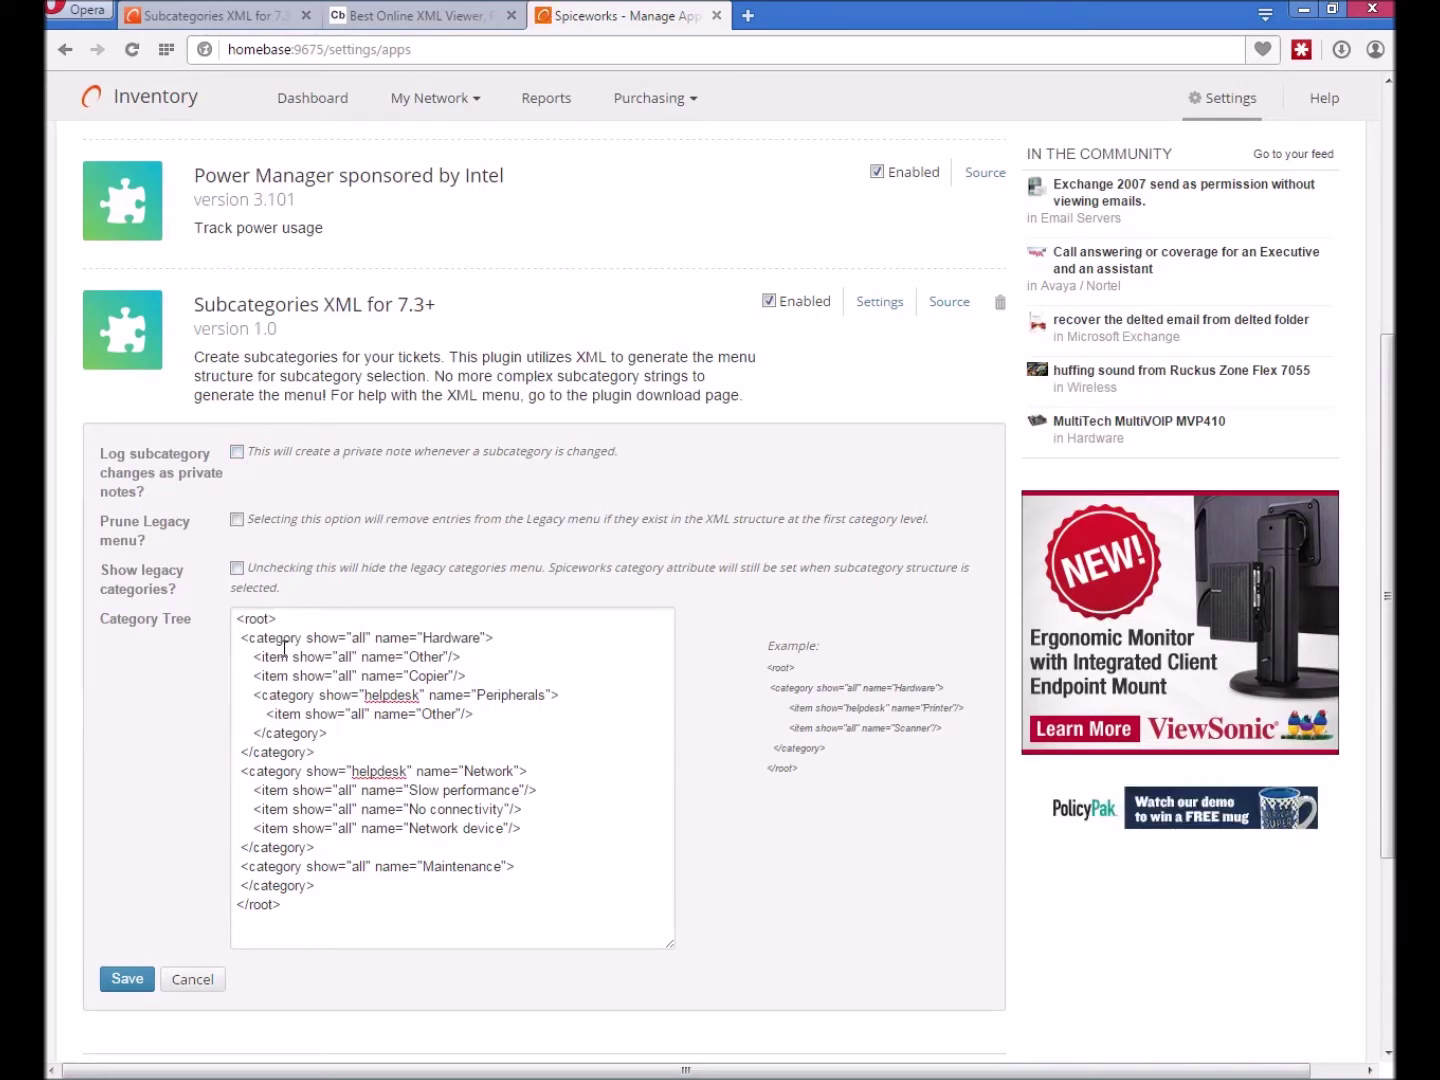
# Turn on 'Show legacy categories?' in the plugin settings, leaving the other options off.
pyautogui.hotkey('alt', 'Tab')
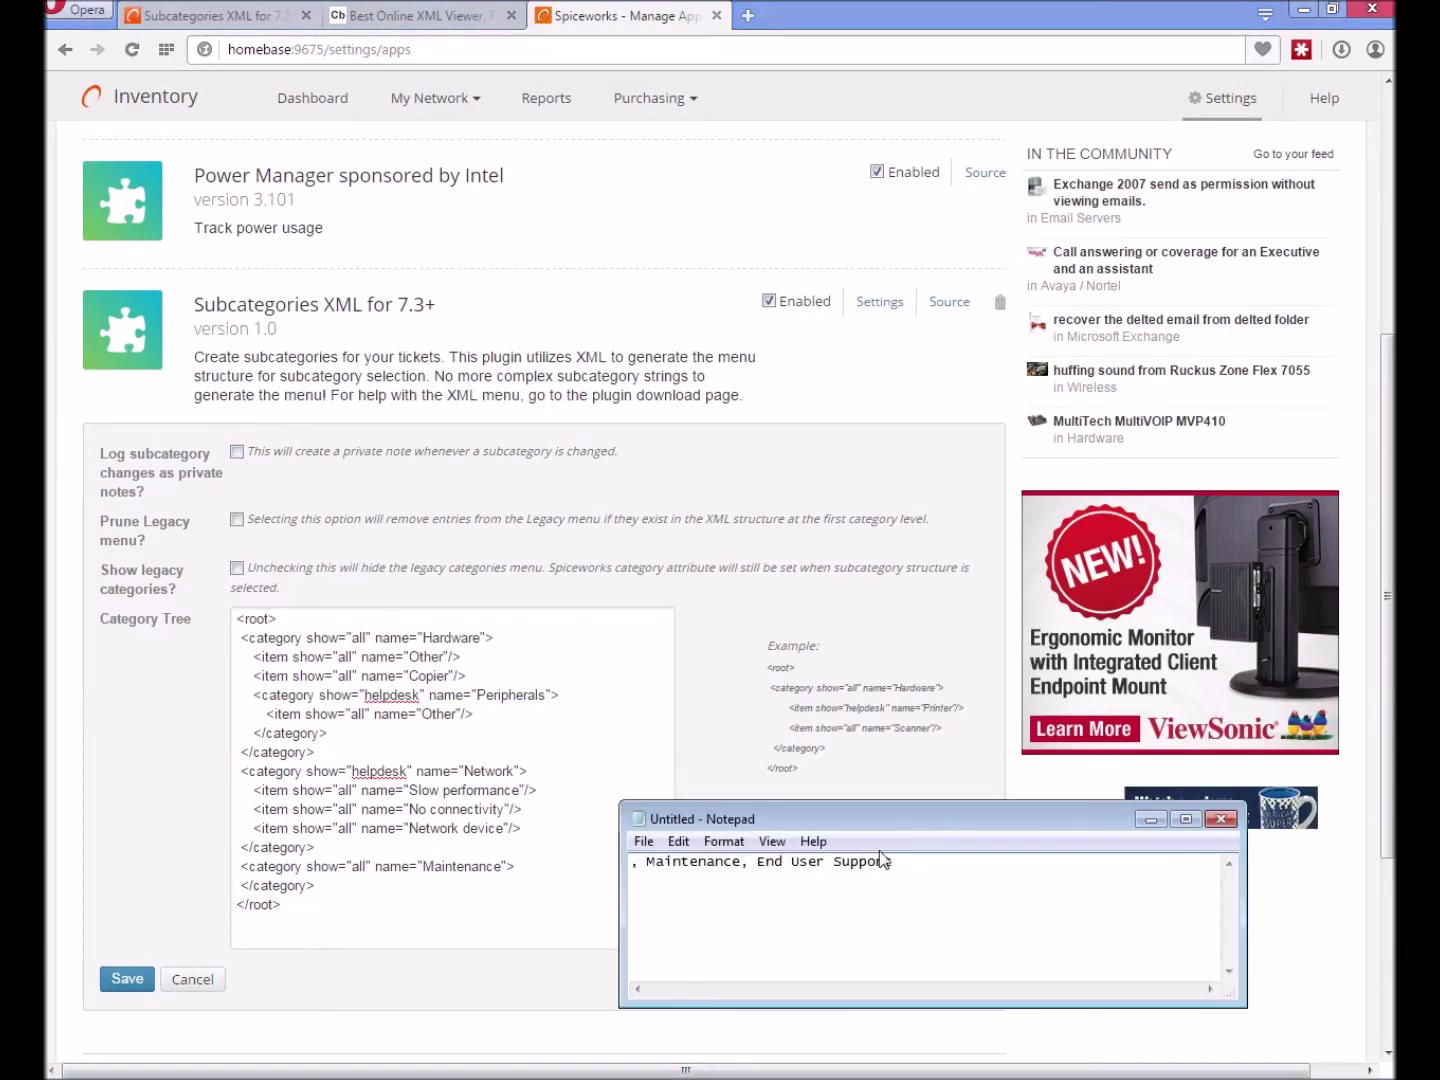
pyautogui.moveTo(903, 861); pyautogui.dragTo(645, 860)
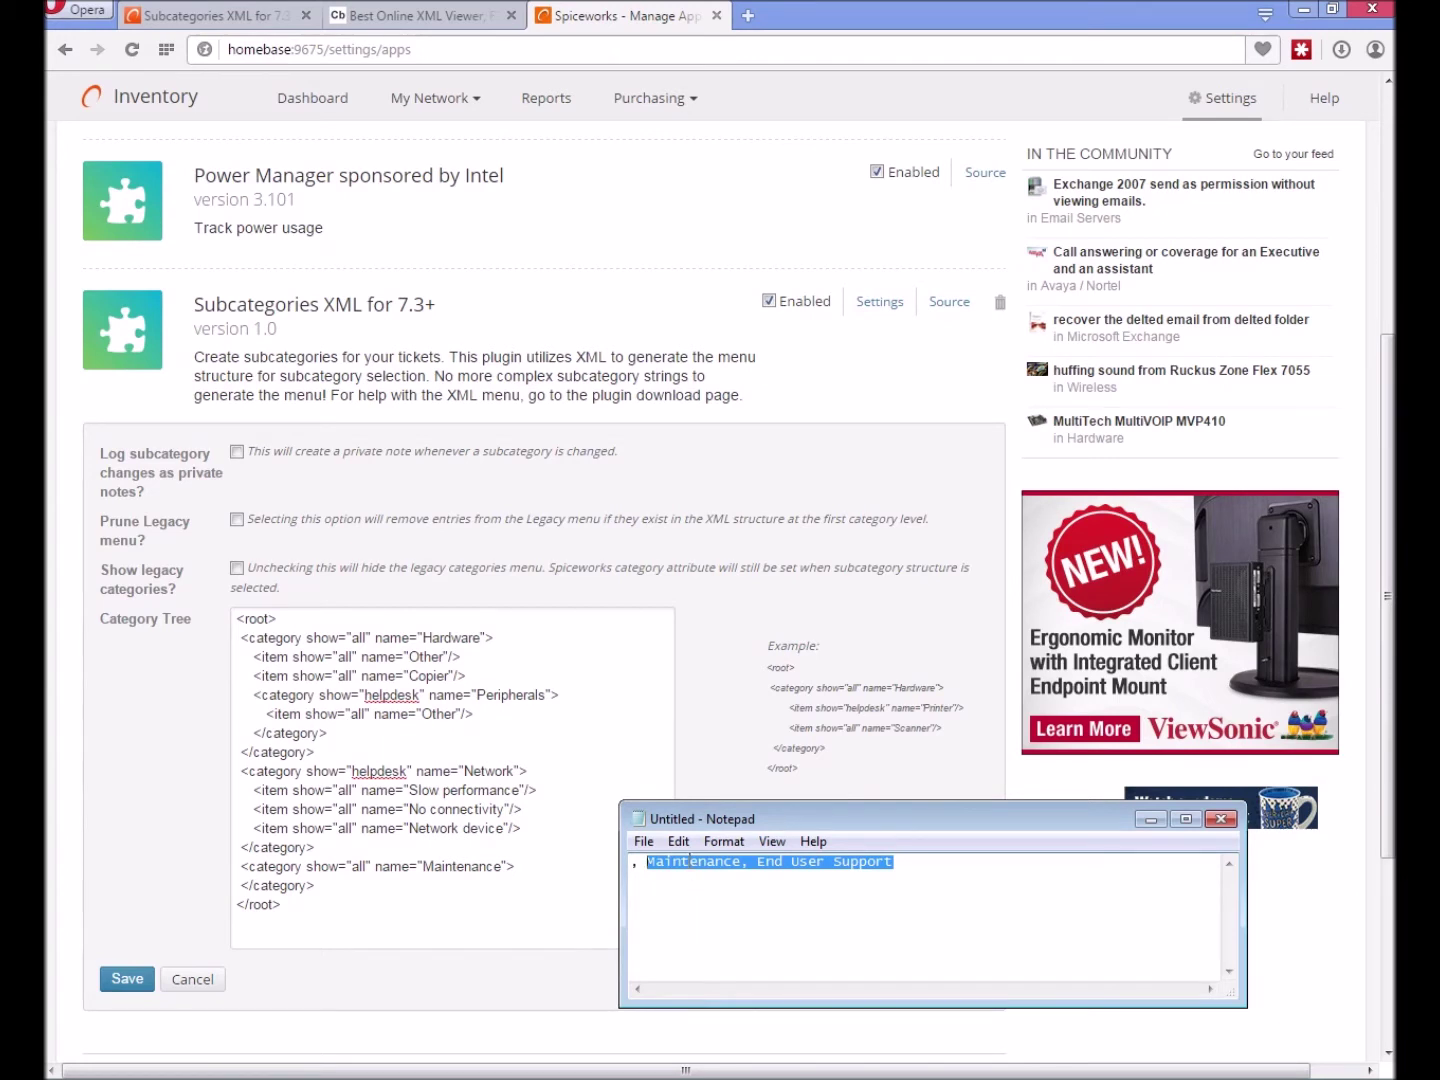
pyautogui.click(689, 860)
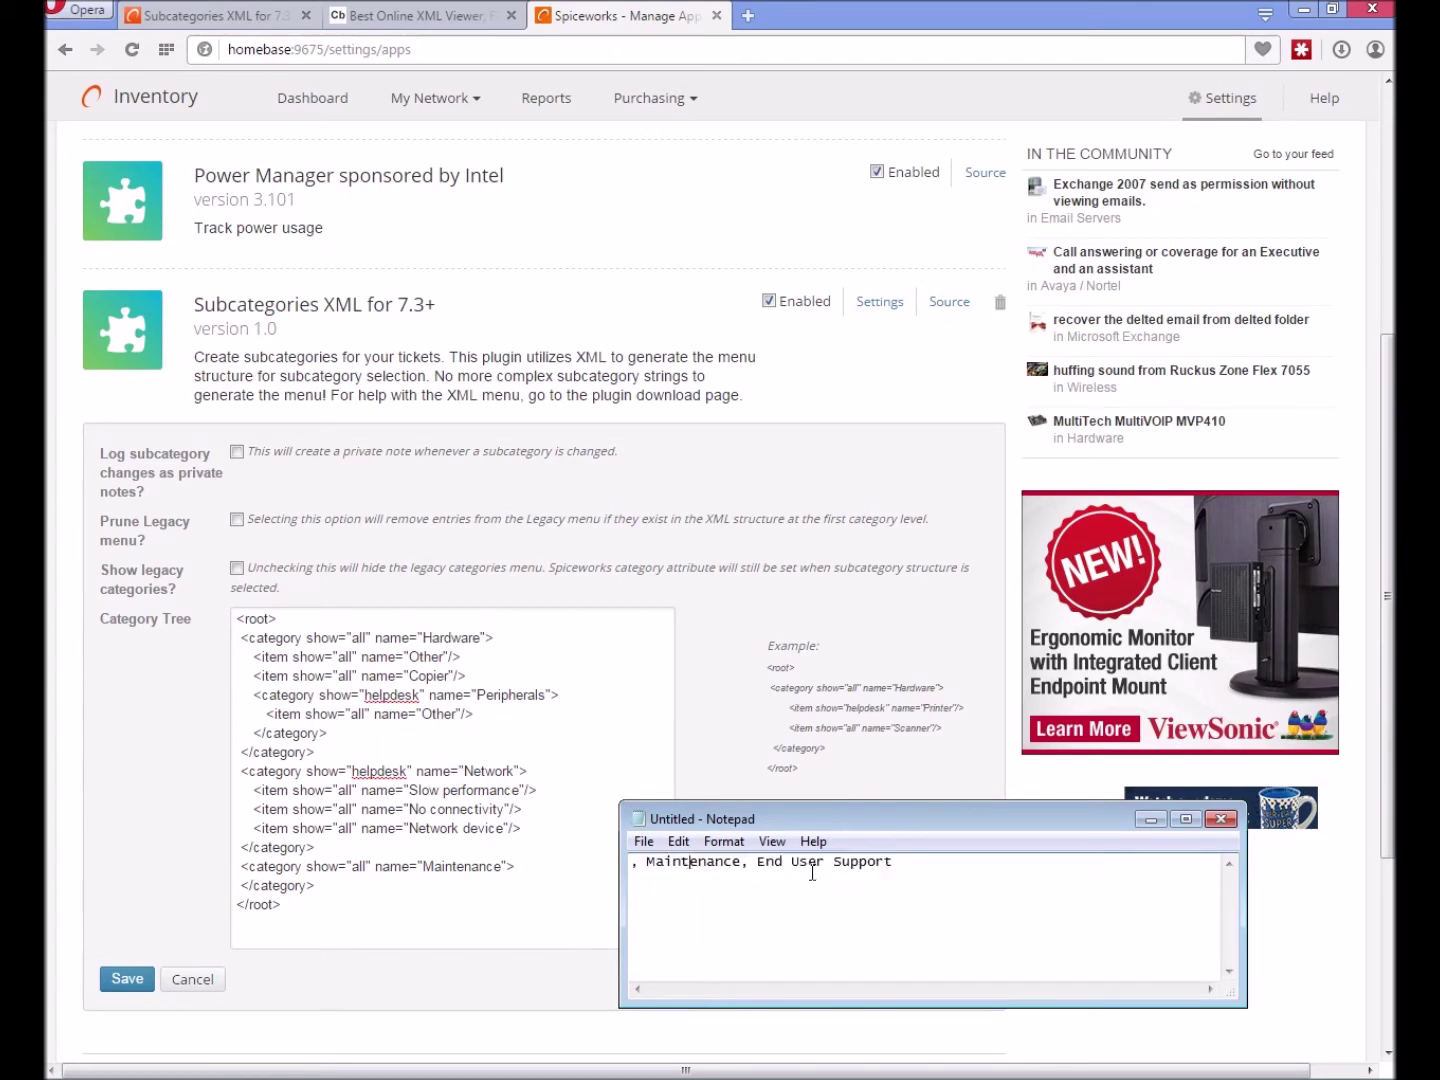
pyautogui.click(237, 569)
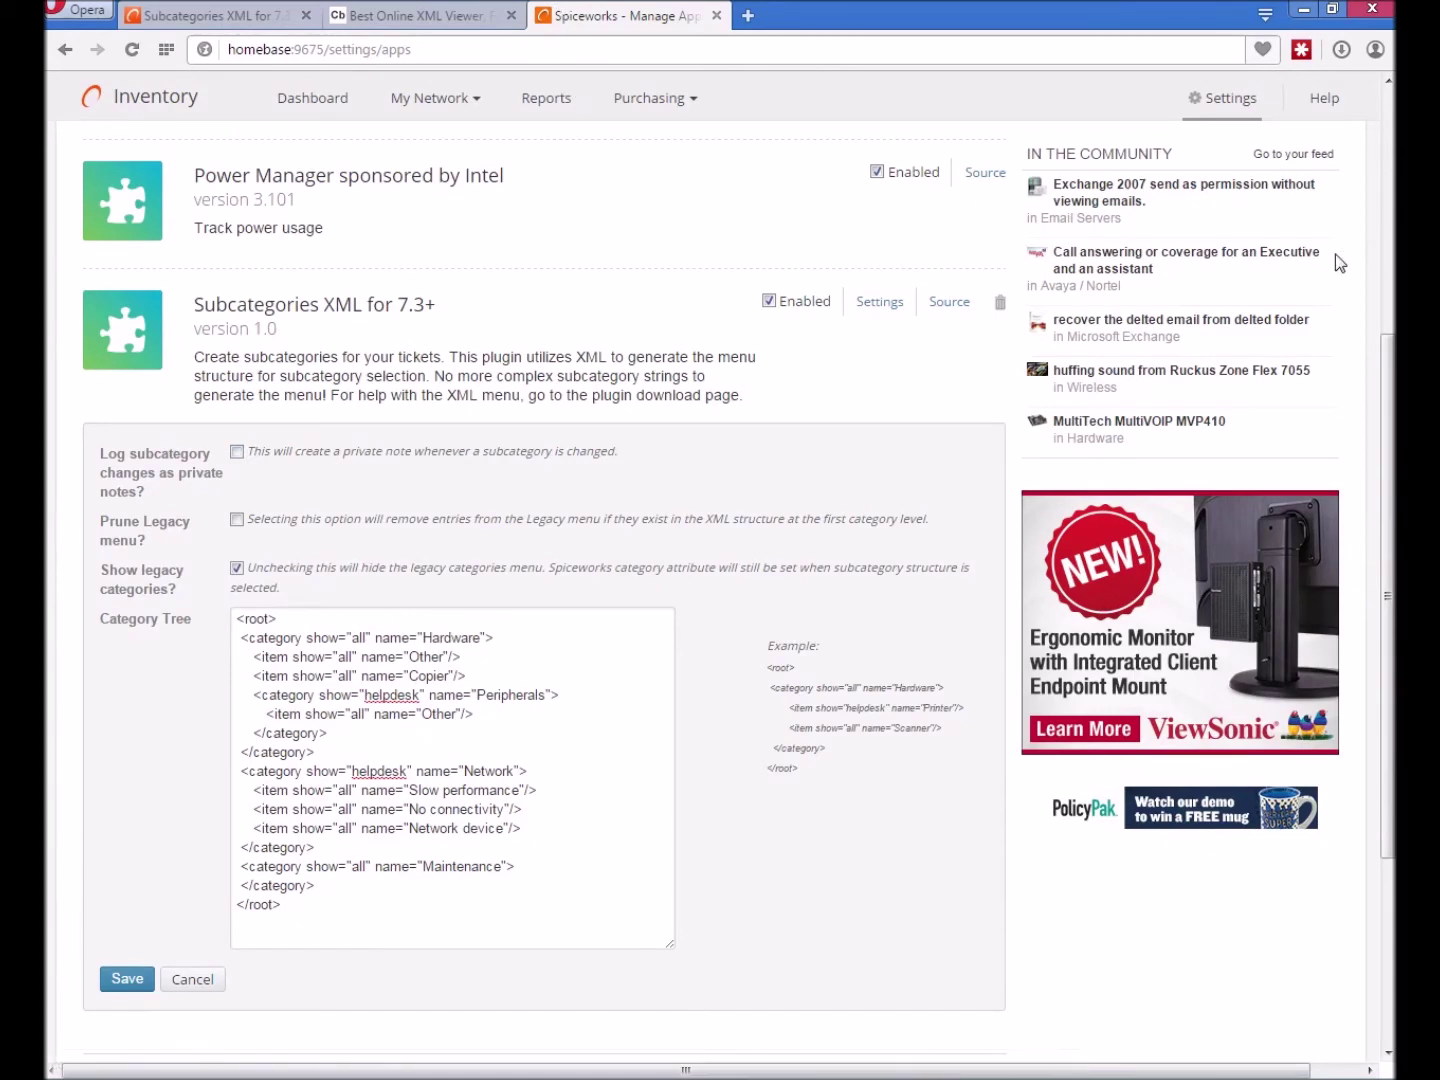
# Open the Help Desk in a separate tab from the Apps menu.
pyautogui.scroll(5, 1385, 272)
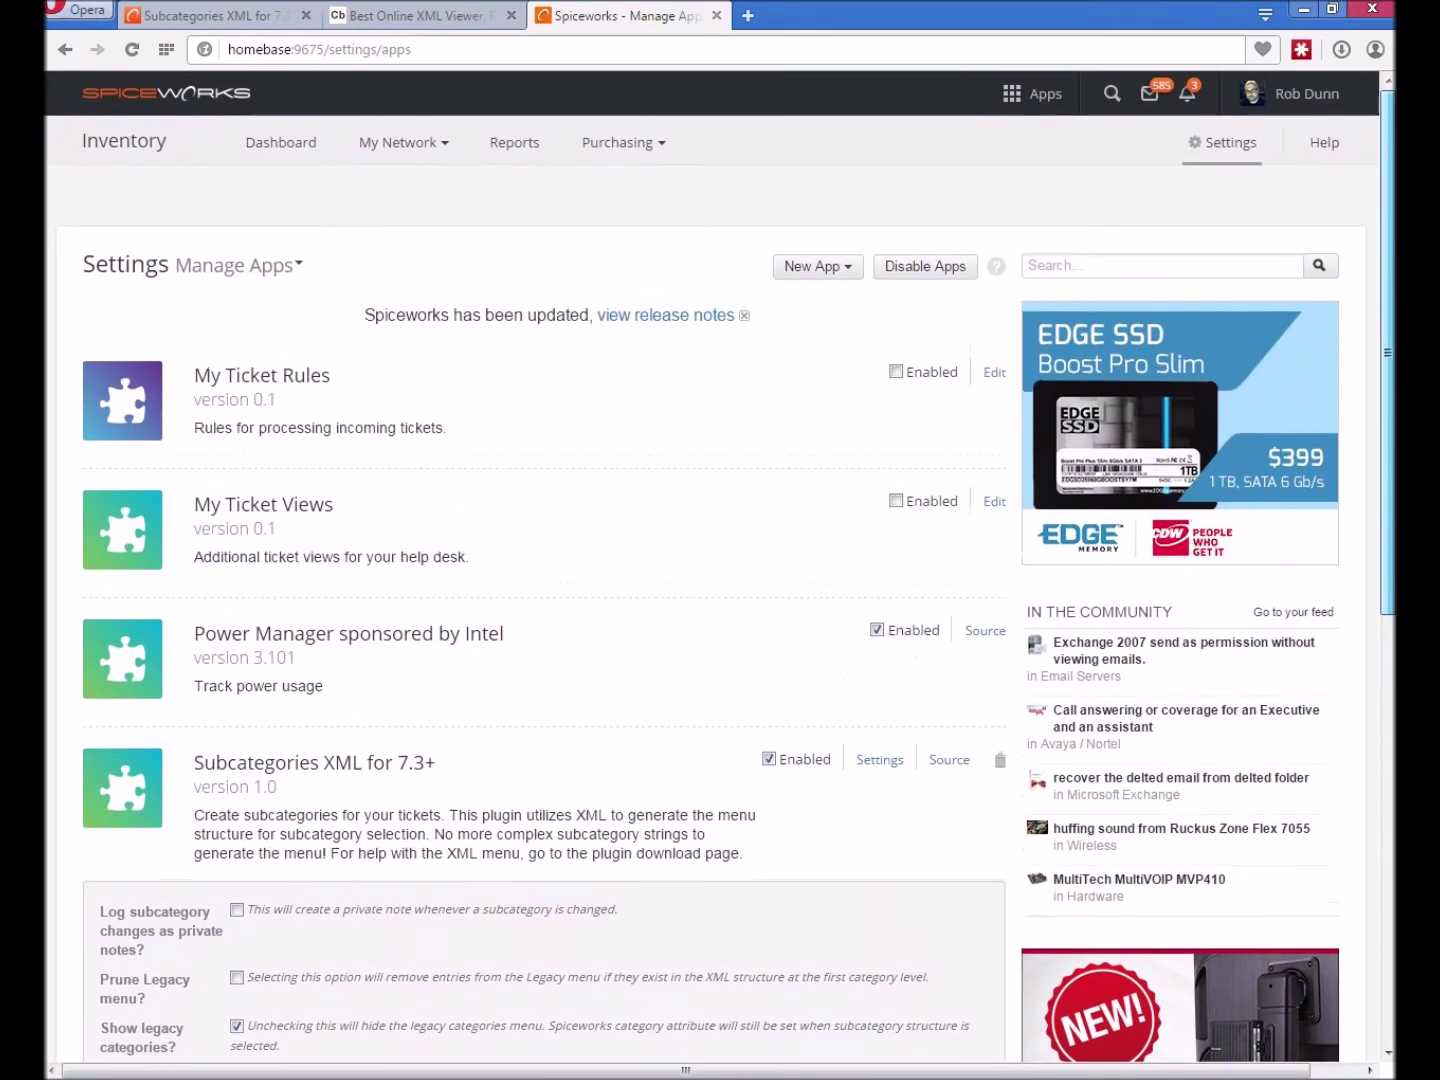
pyautogui.click(1042, 94)
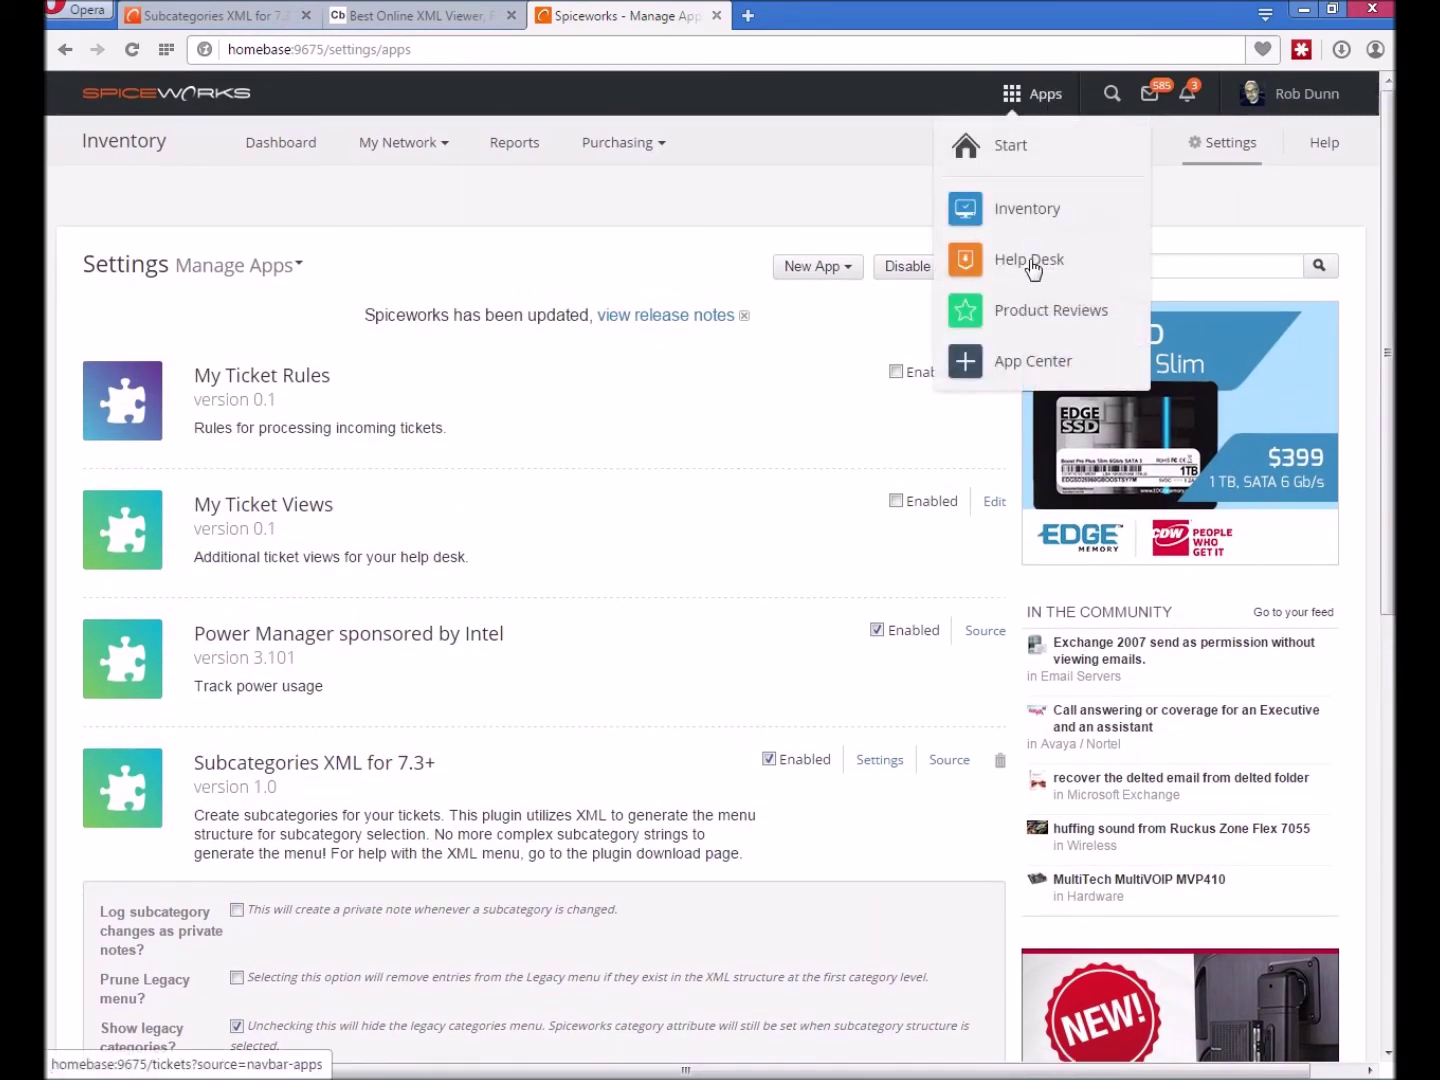
pyautogui.middleClick(1031, 260)
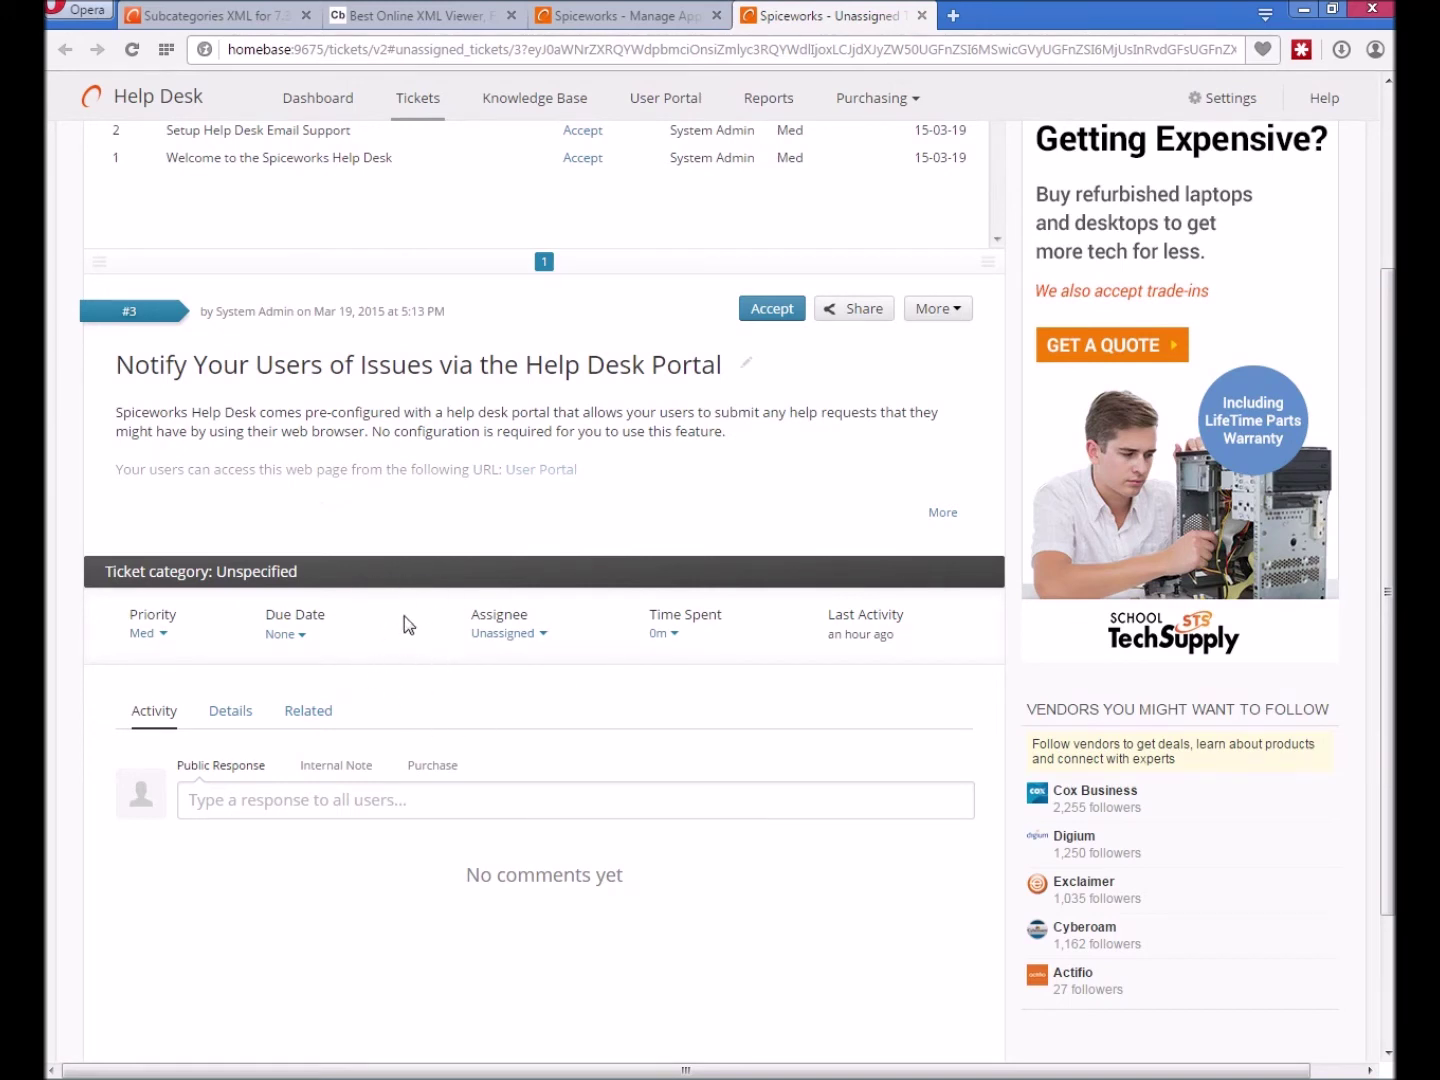
# Save the Subcategories XML settings, then reload the Help Desk ticket page.
pyautogui.click(672, 26)
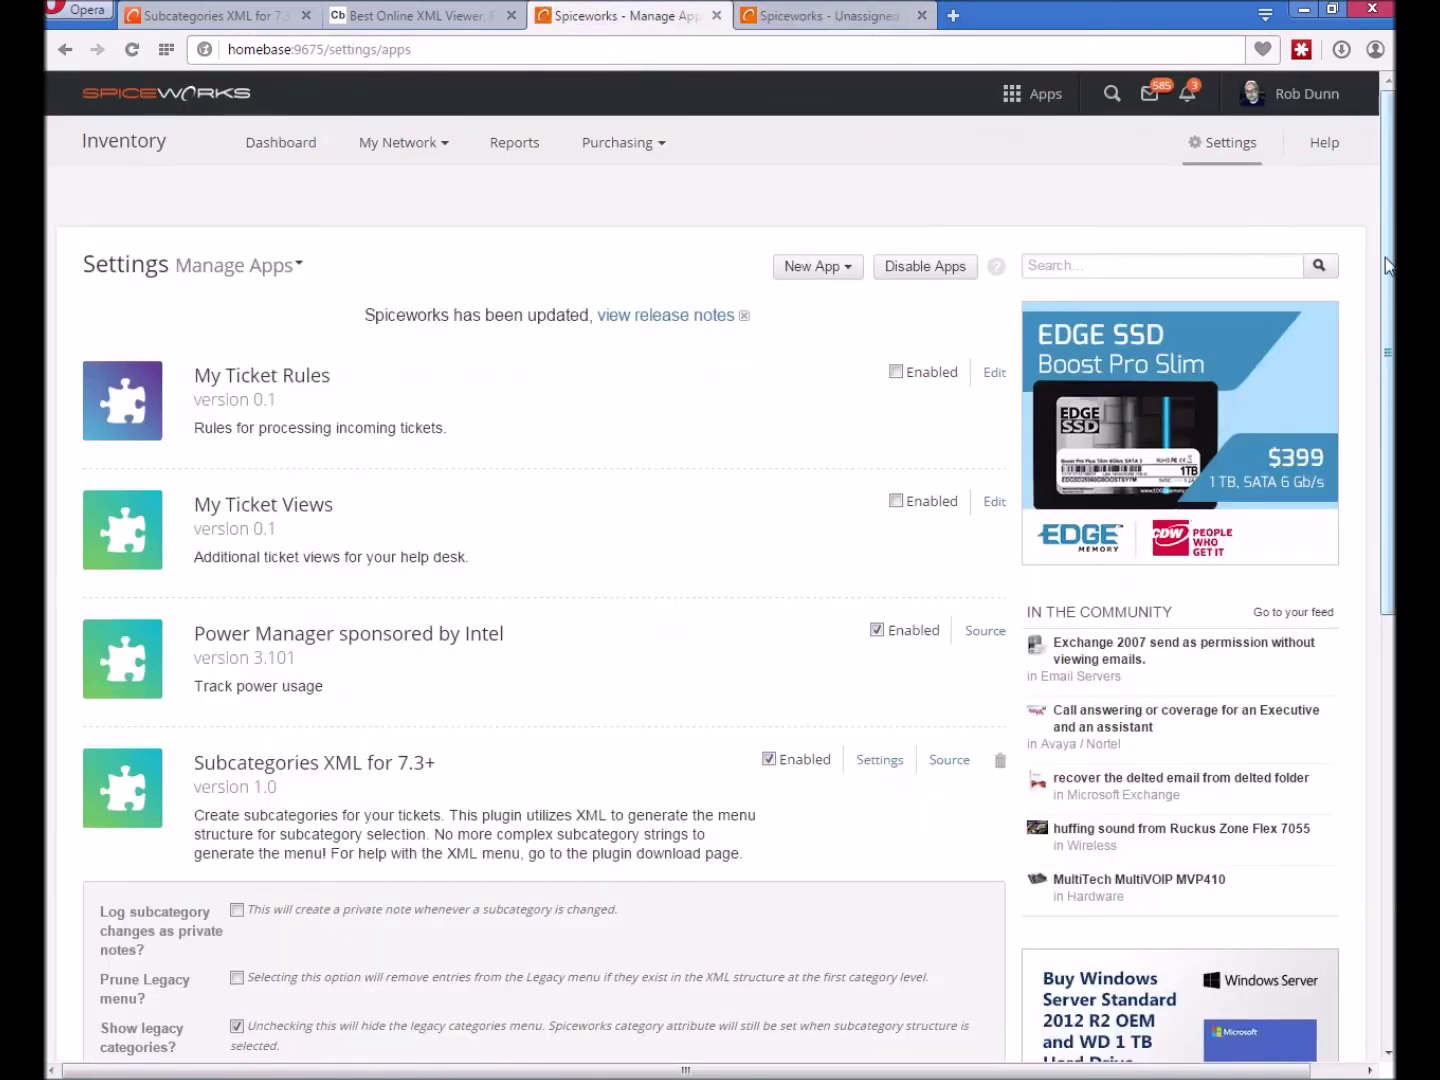
pyautogui.scroll(-4, 720, 560)
pyautogui.scroll(-2, 508, 456)
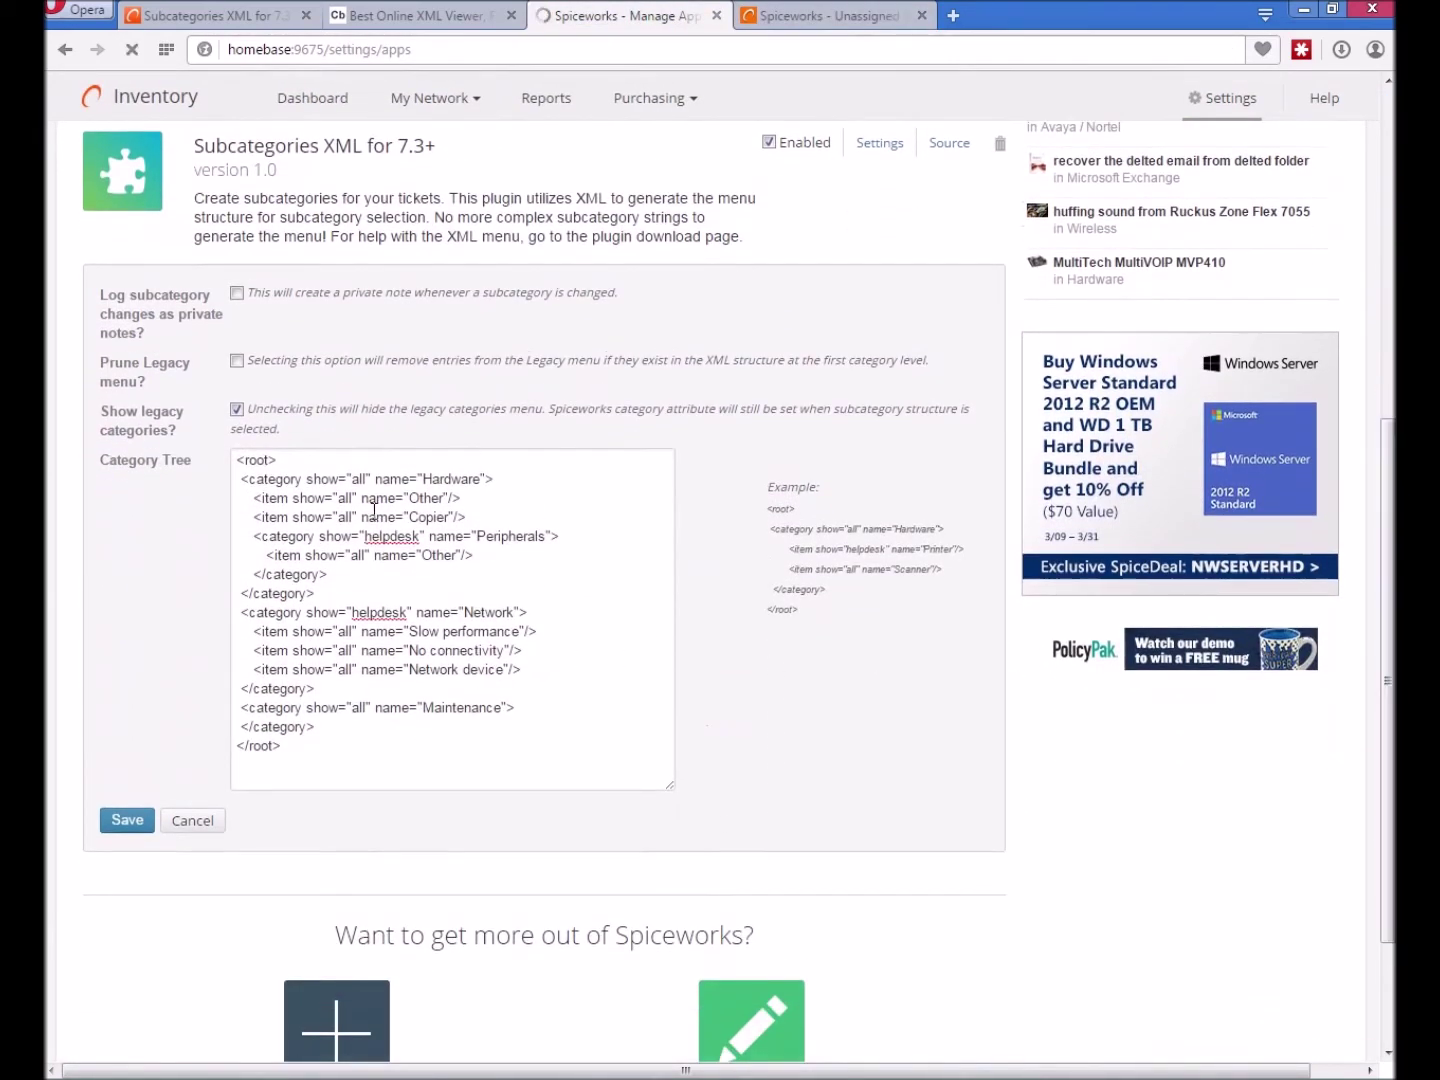
pyautogui.click(124, 821)
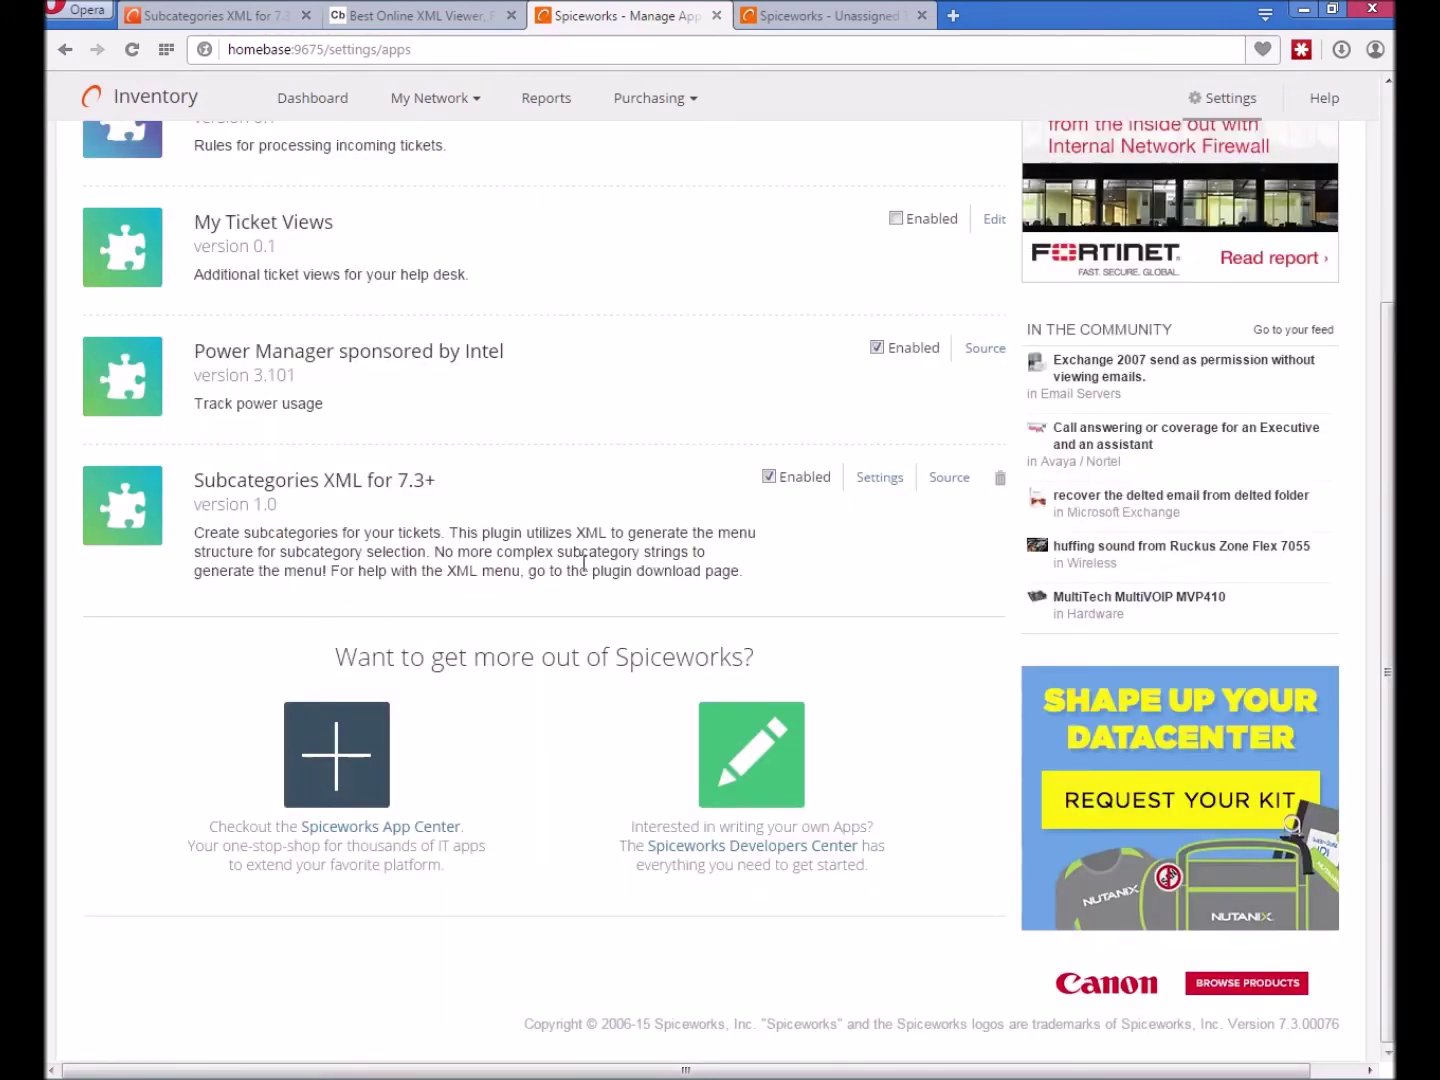
pyautogui.click(897, 20)
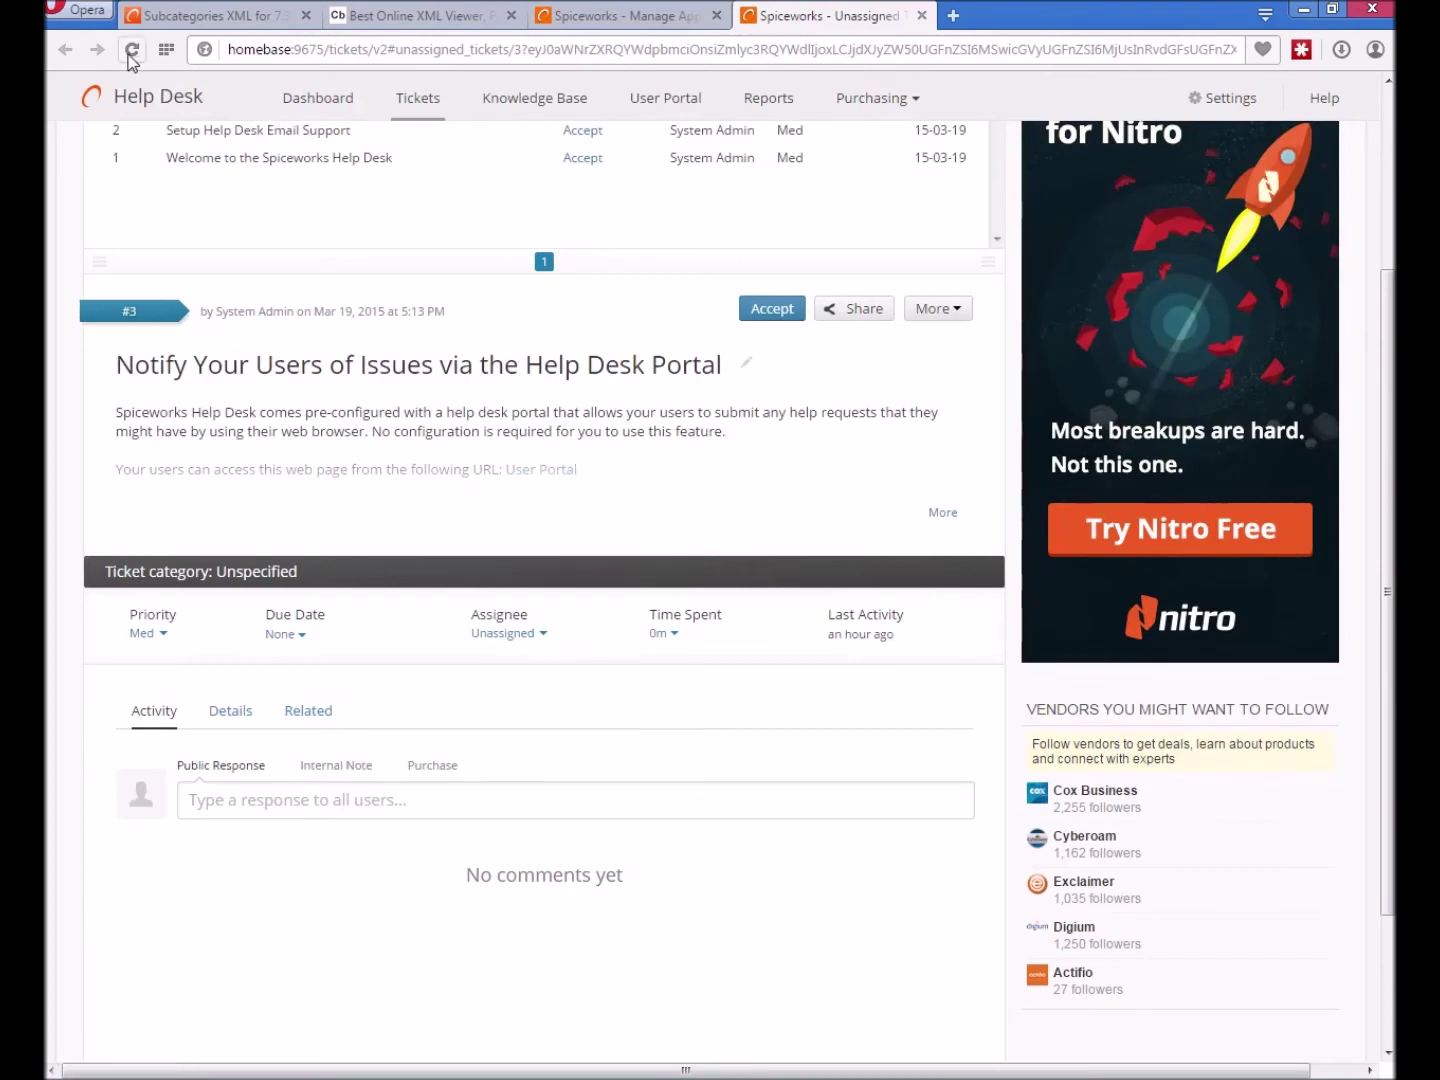
pyautogui.click(130, 52)
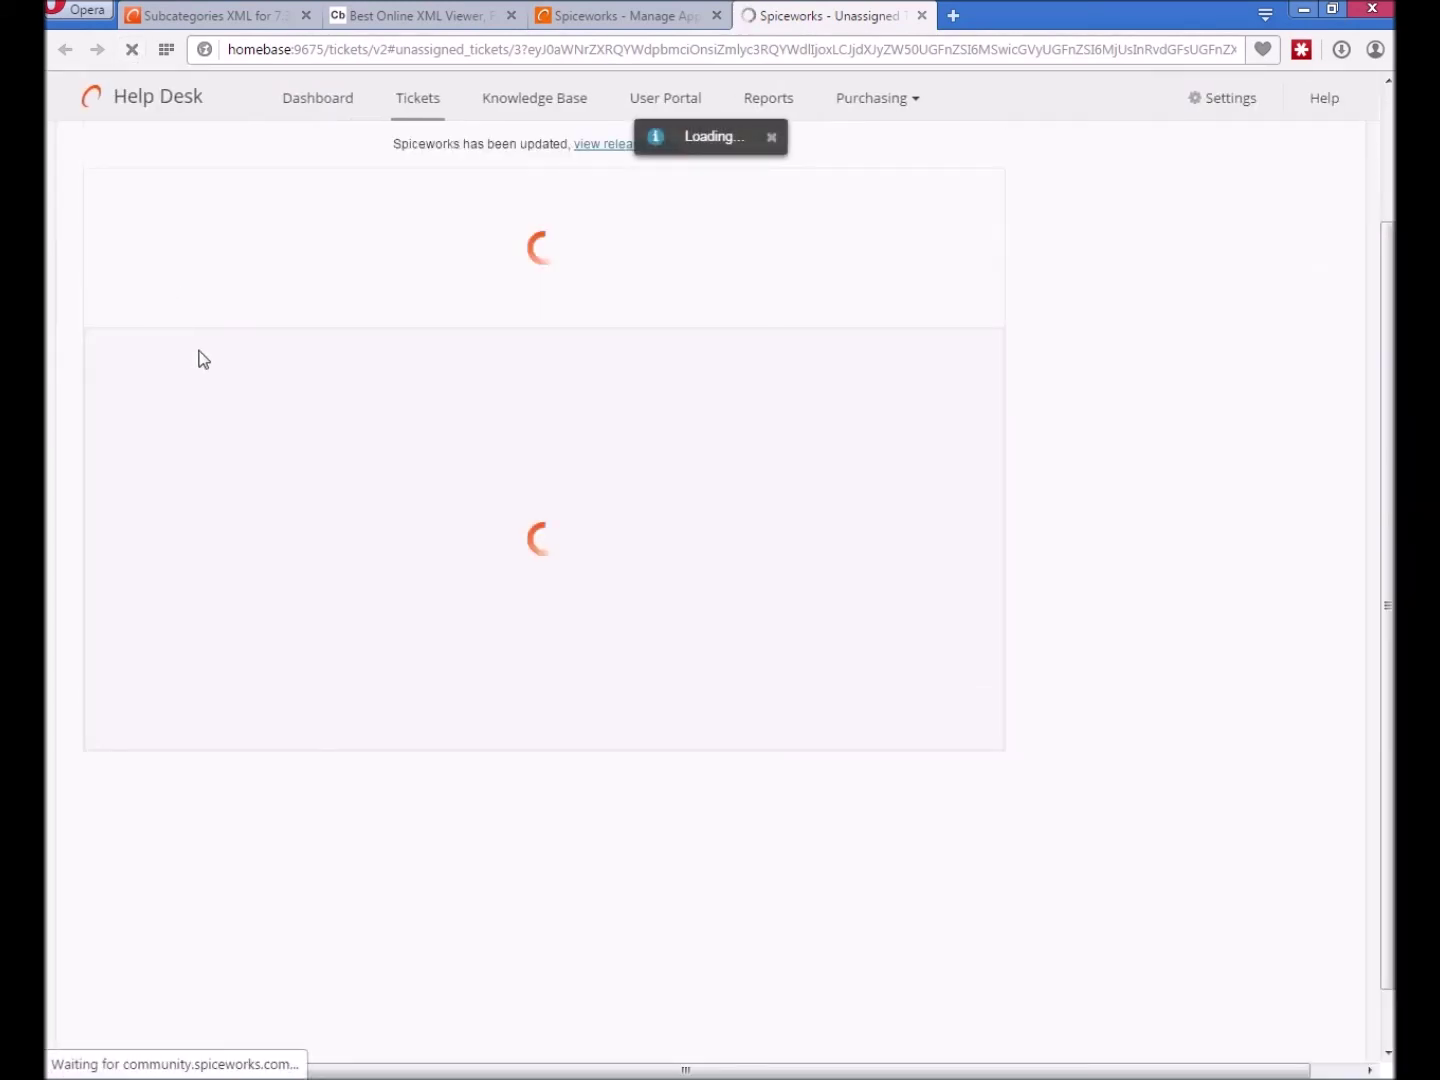
# Save the Subcategories XML plugin settings from the Manage Apps page.
pyautogui.click(140, 616)
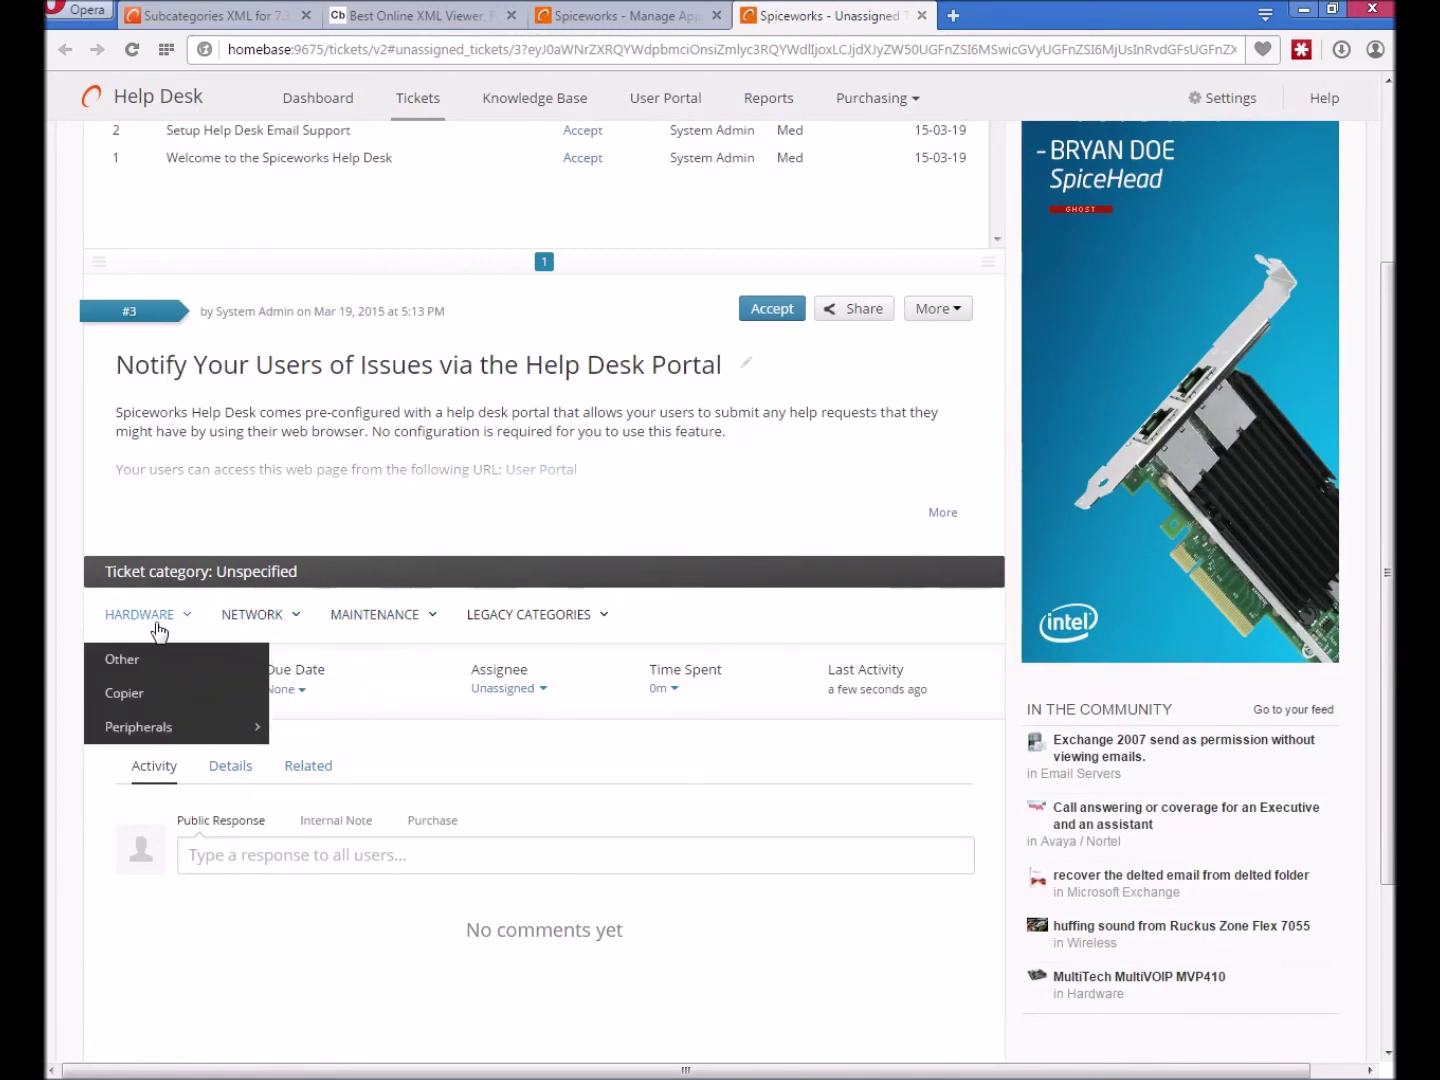
pyautogui.moveTo(475, 624)
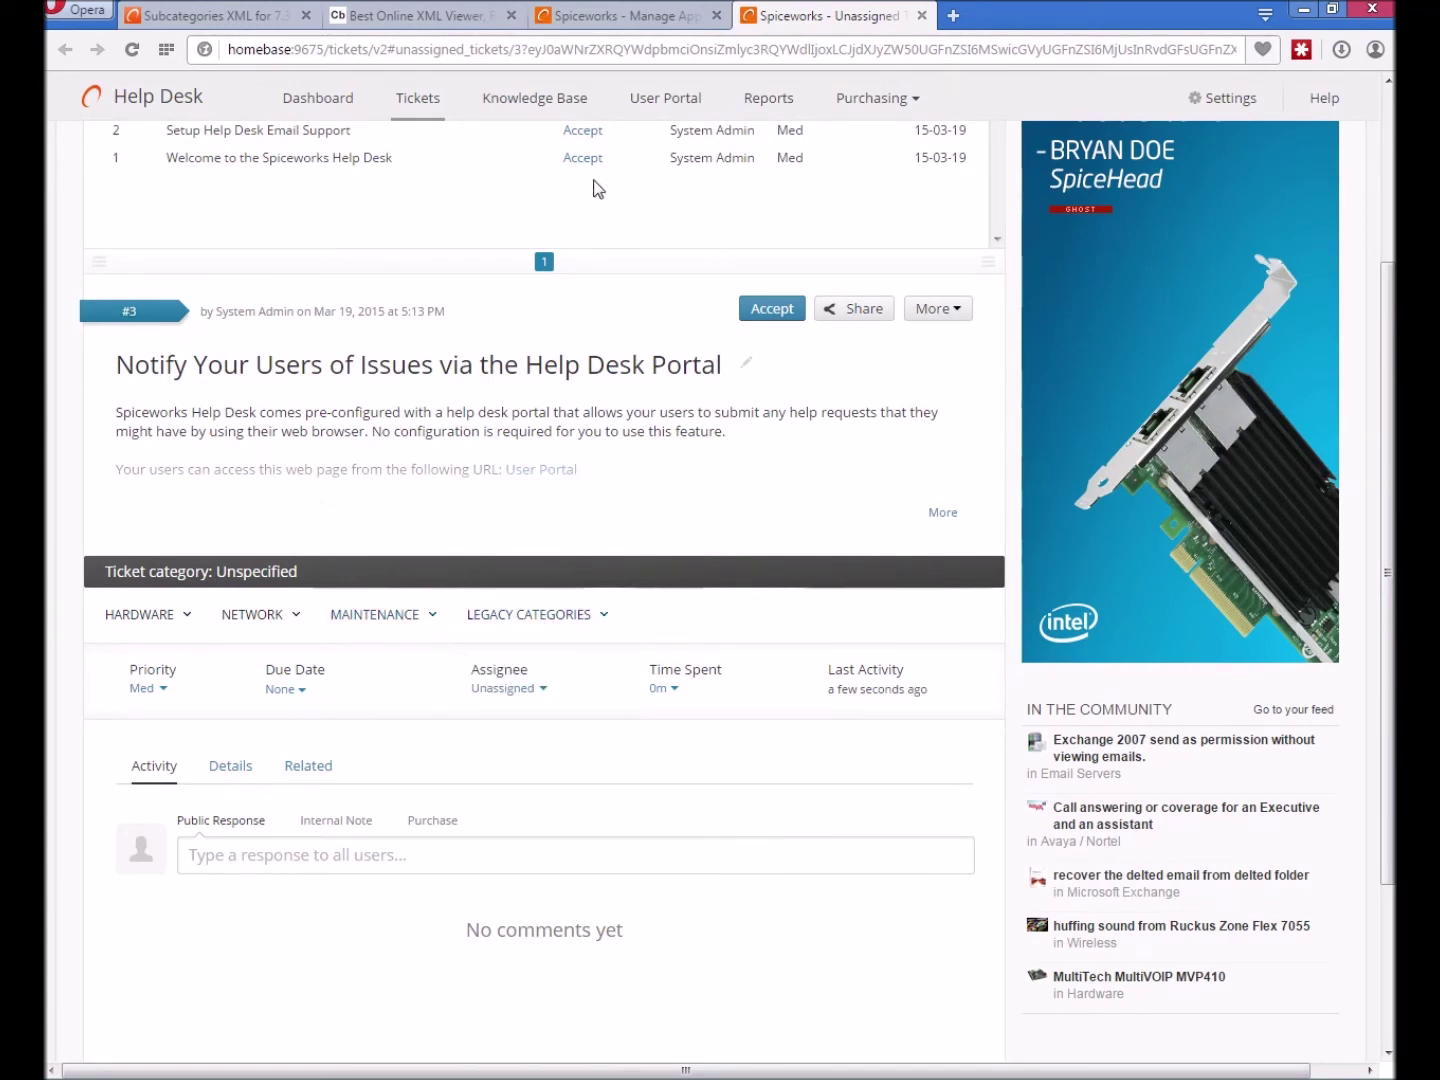
pyautogui.click(598, 16)
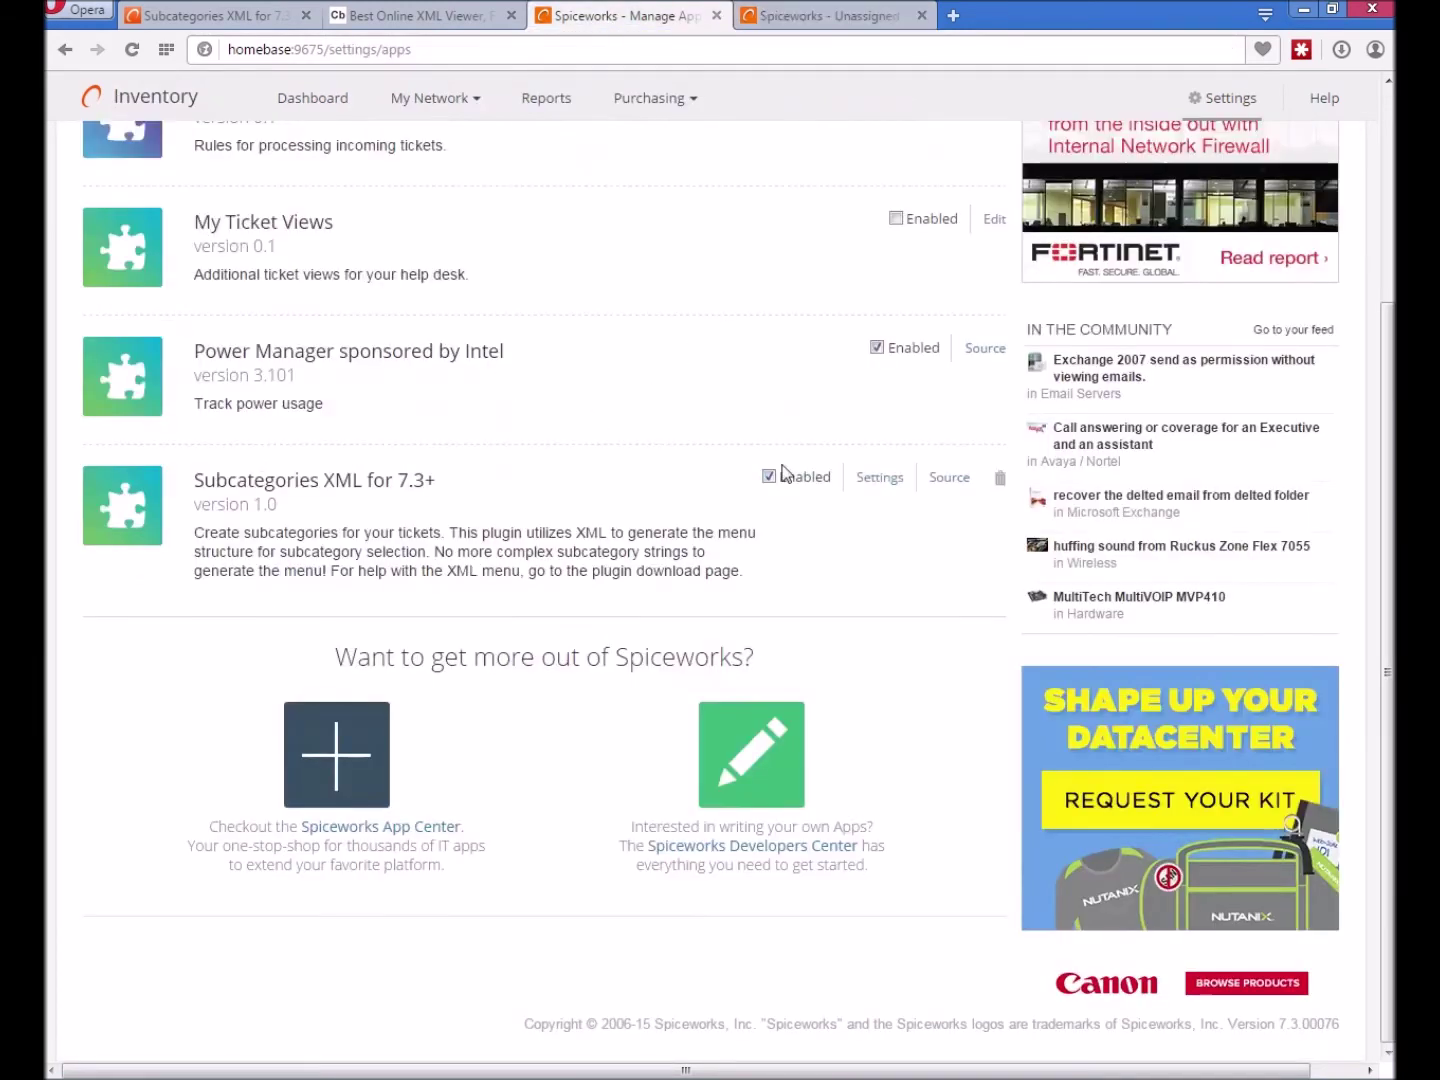
pyautogui.click(880, 478)
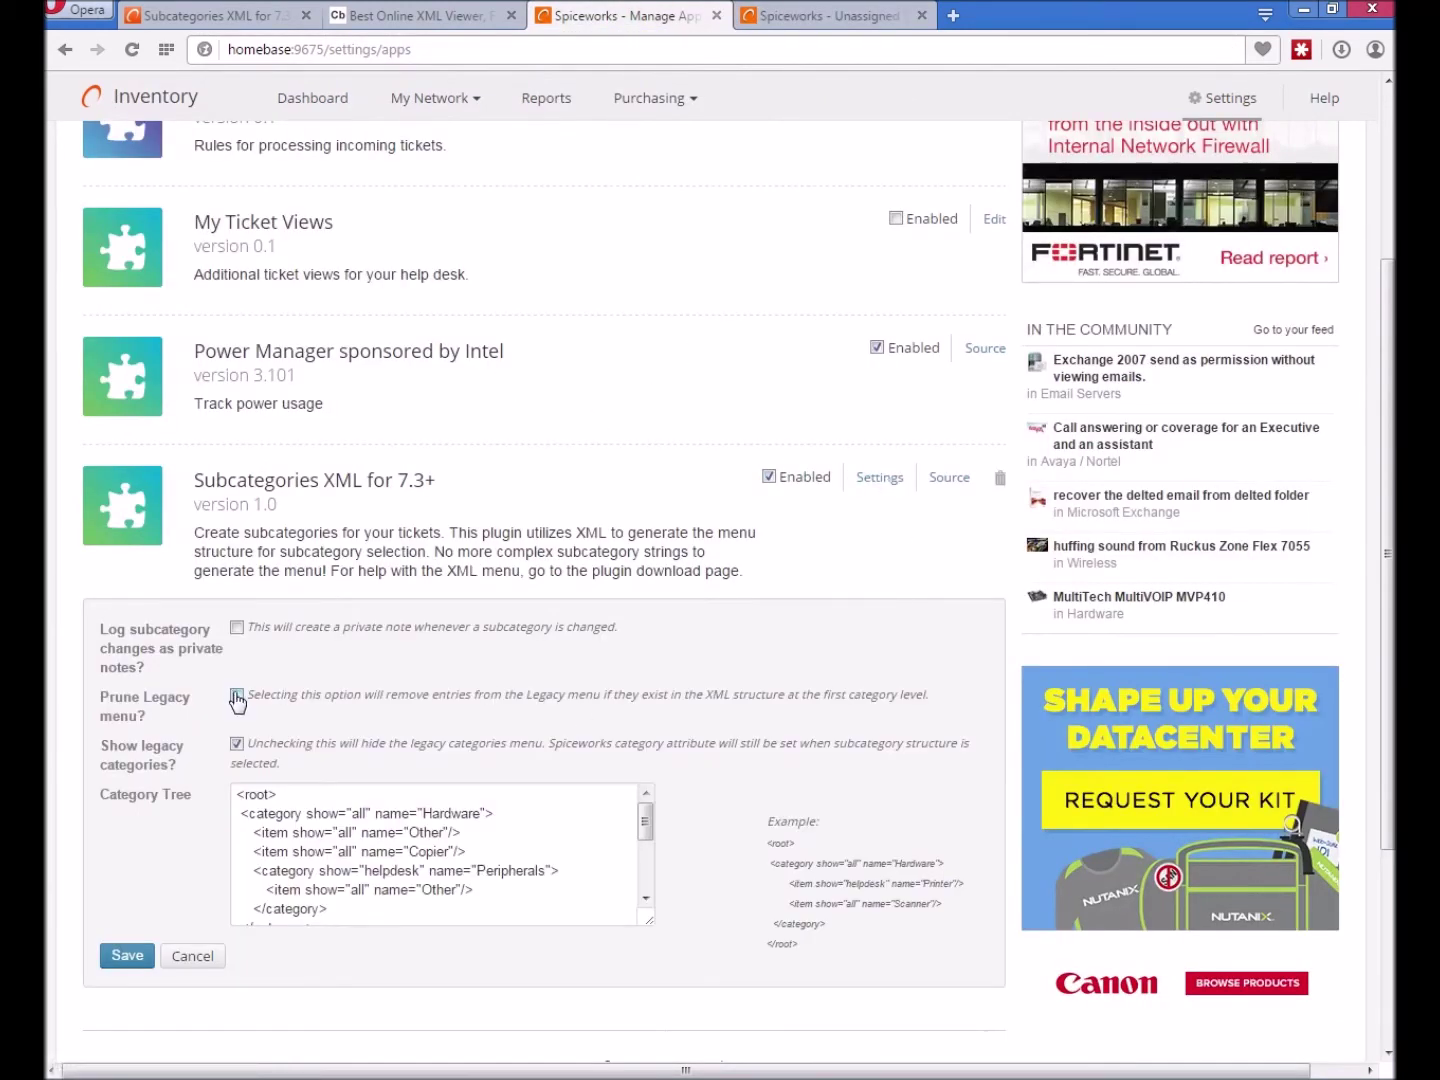
pyautogui.click(792, 15)
pyautogui.moveTo(607, 614)
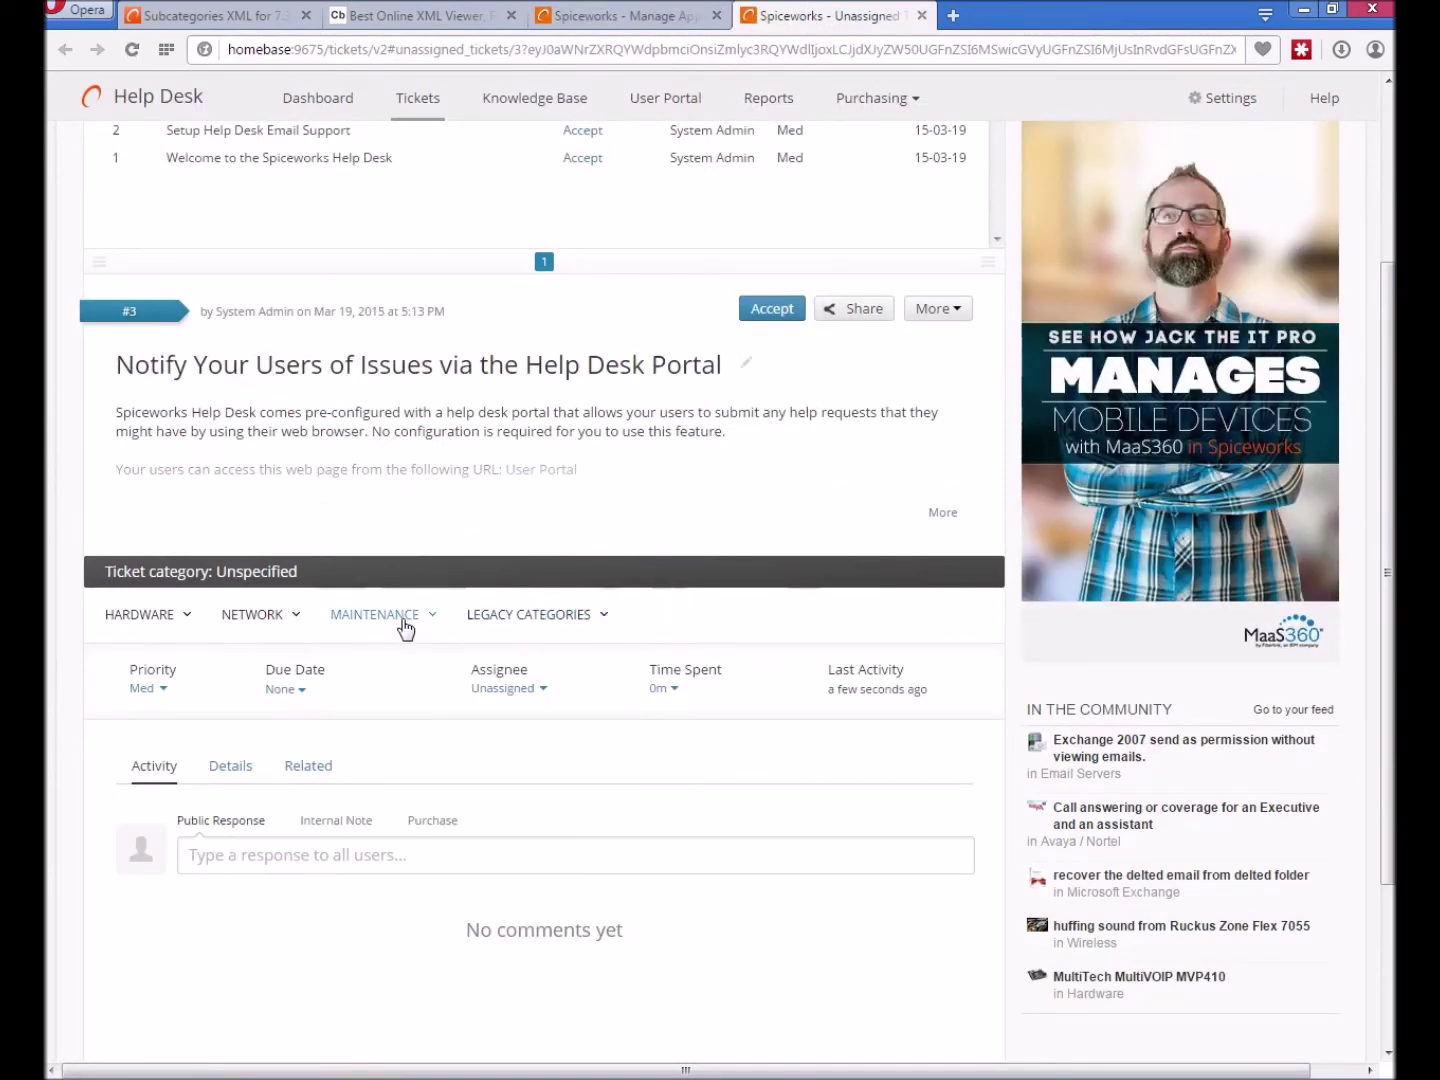
pyautogui.moveTo(540, 616)
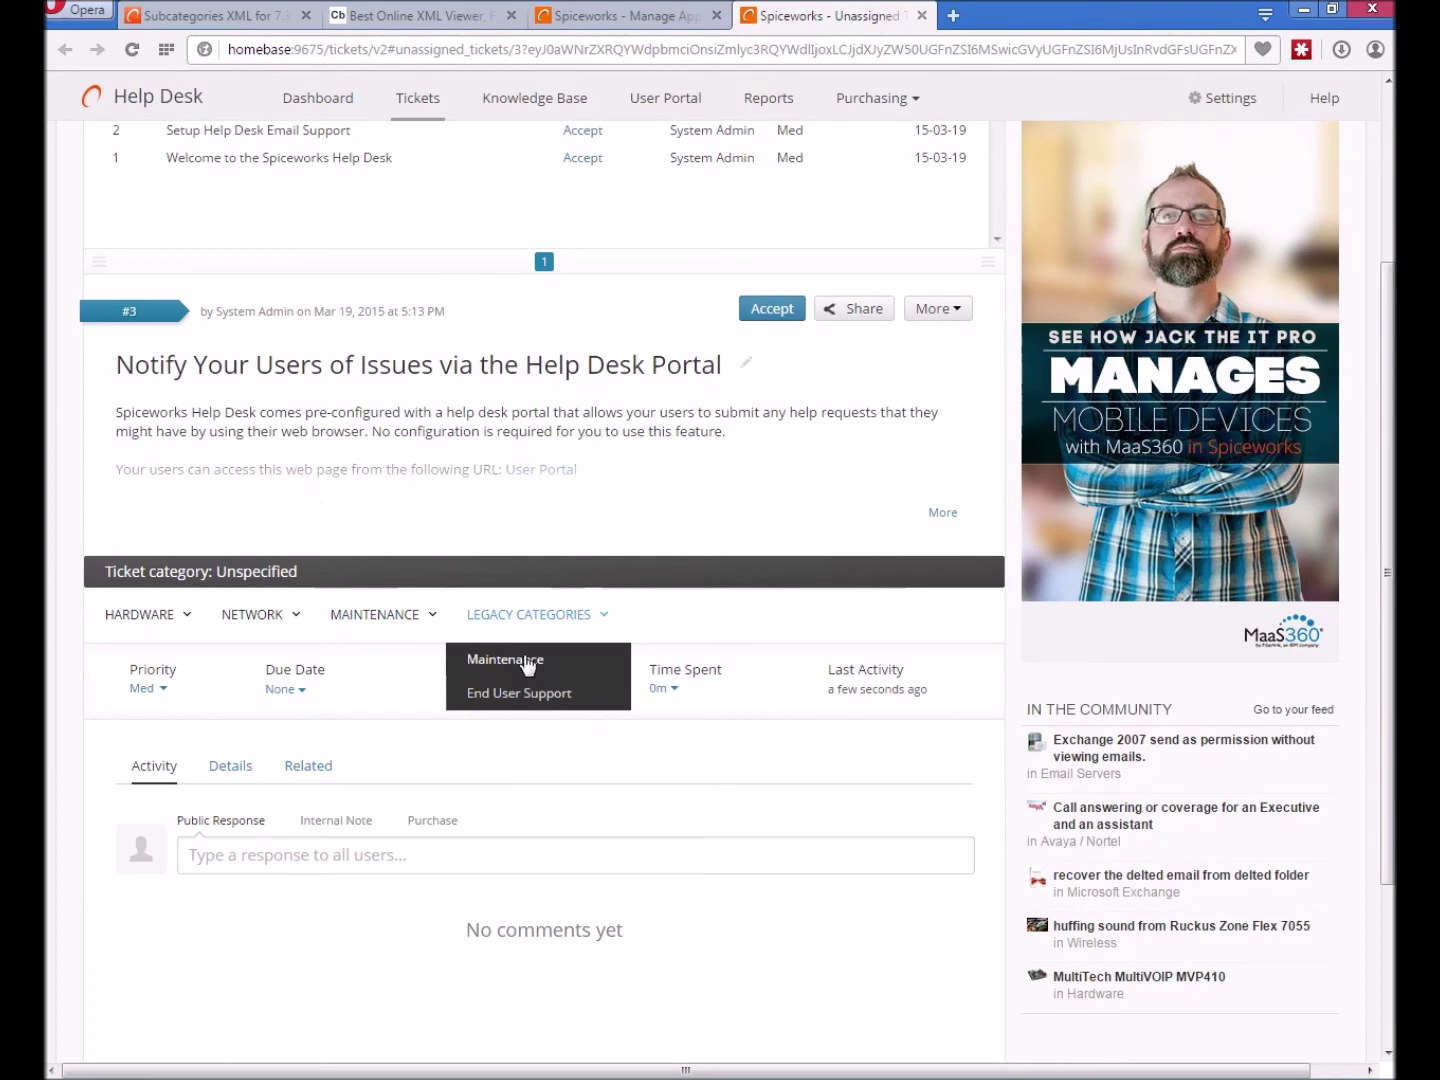
pyautogui.click(645, 20)
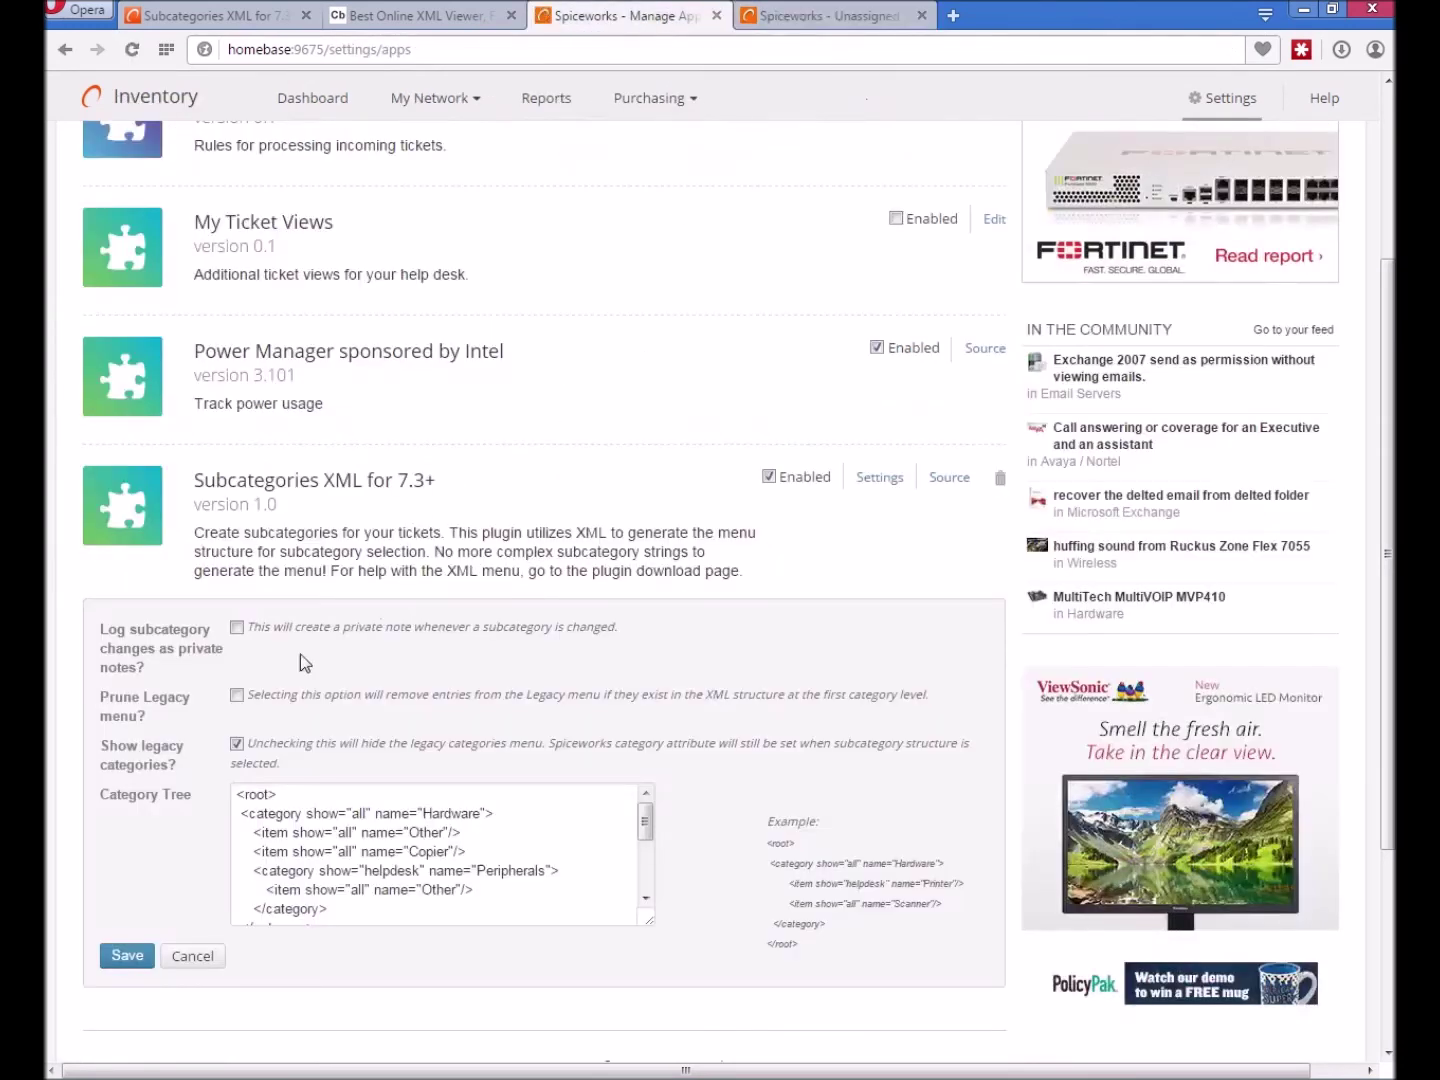
pyautogui.click(130, 956)
# File ticket #3 under Hardware > Peripherals > Other and refresh the page.
pyautogui.click(825, 18)
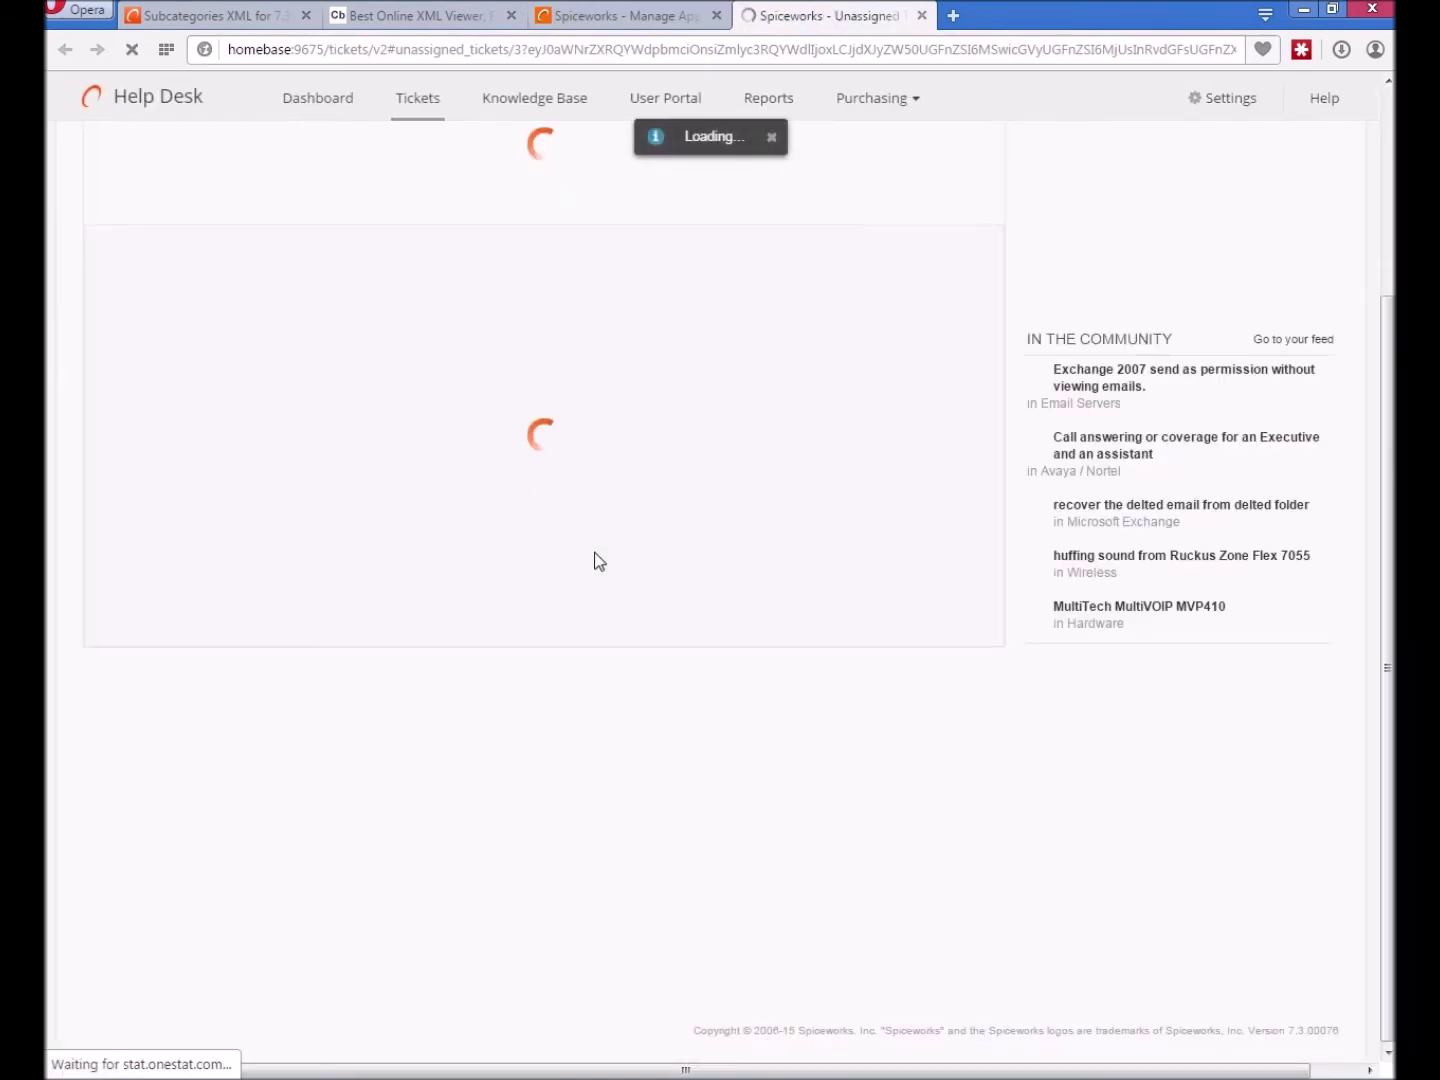
pyautogui.moveTo(537, 628)
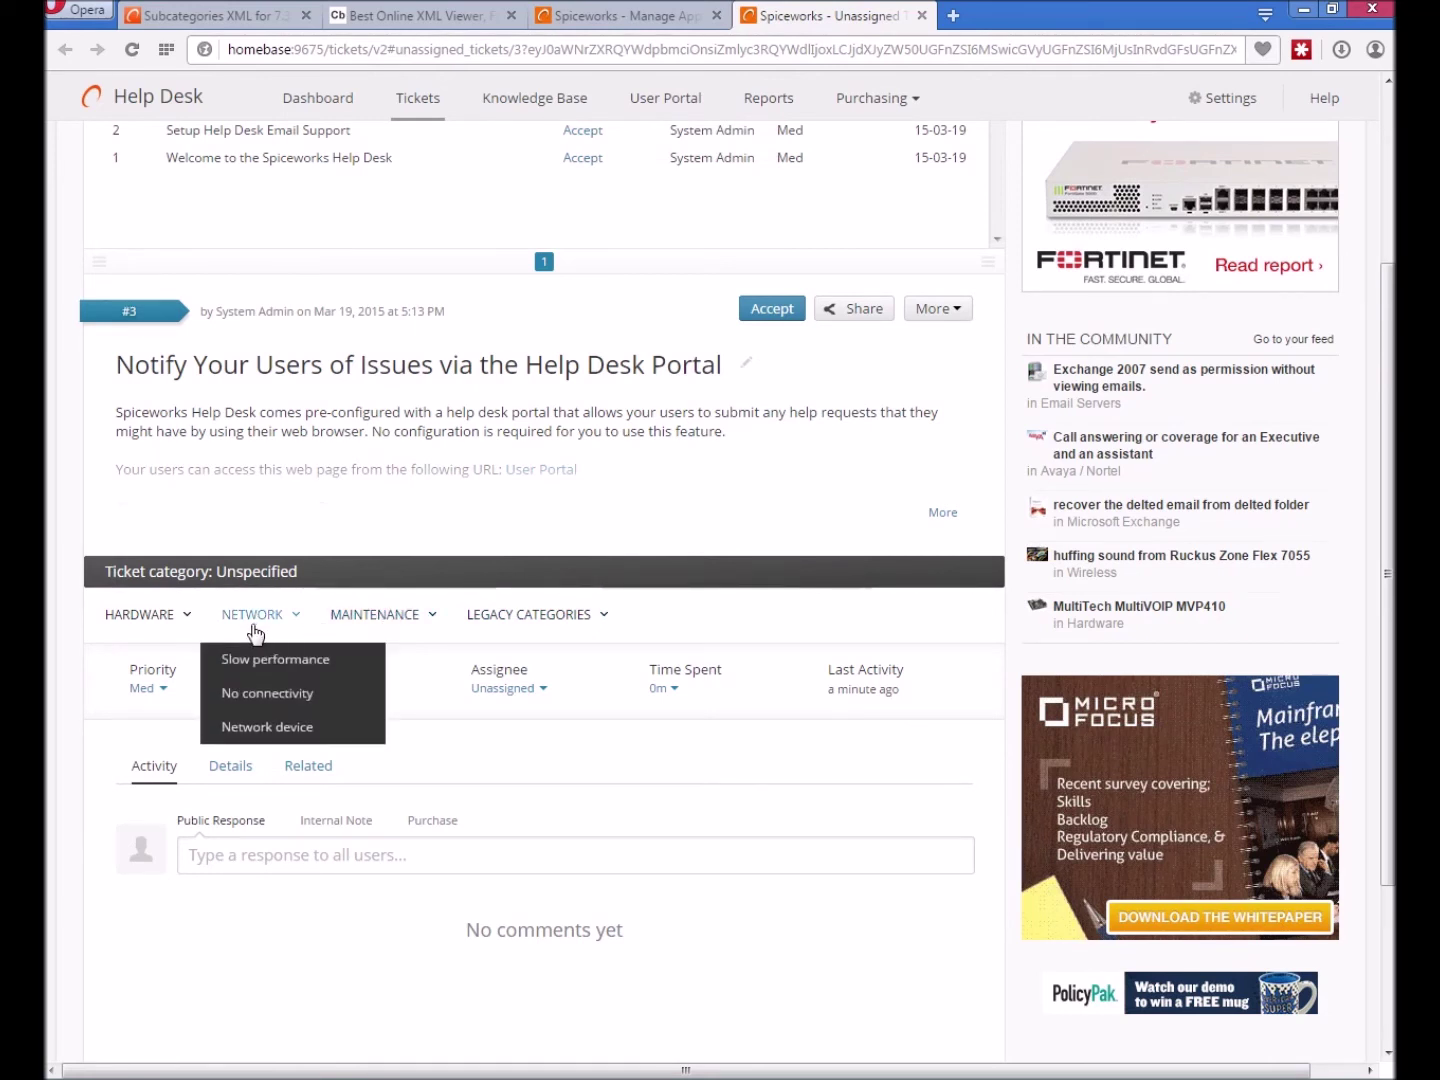
pyautogui.moveTo(137, 628)
pyautogui.moveTo(150, 728)
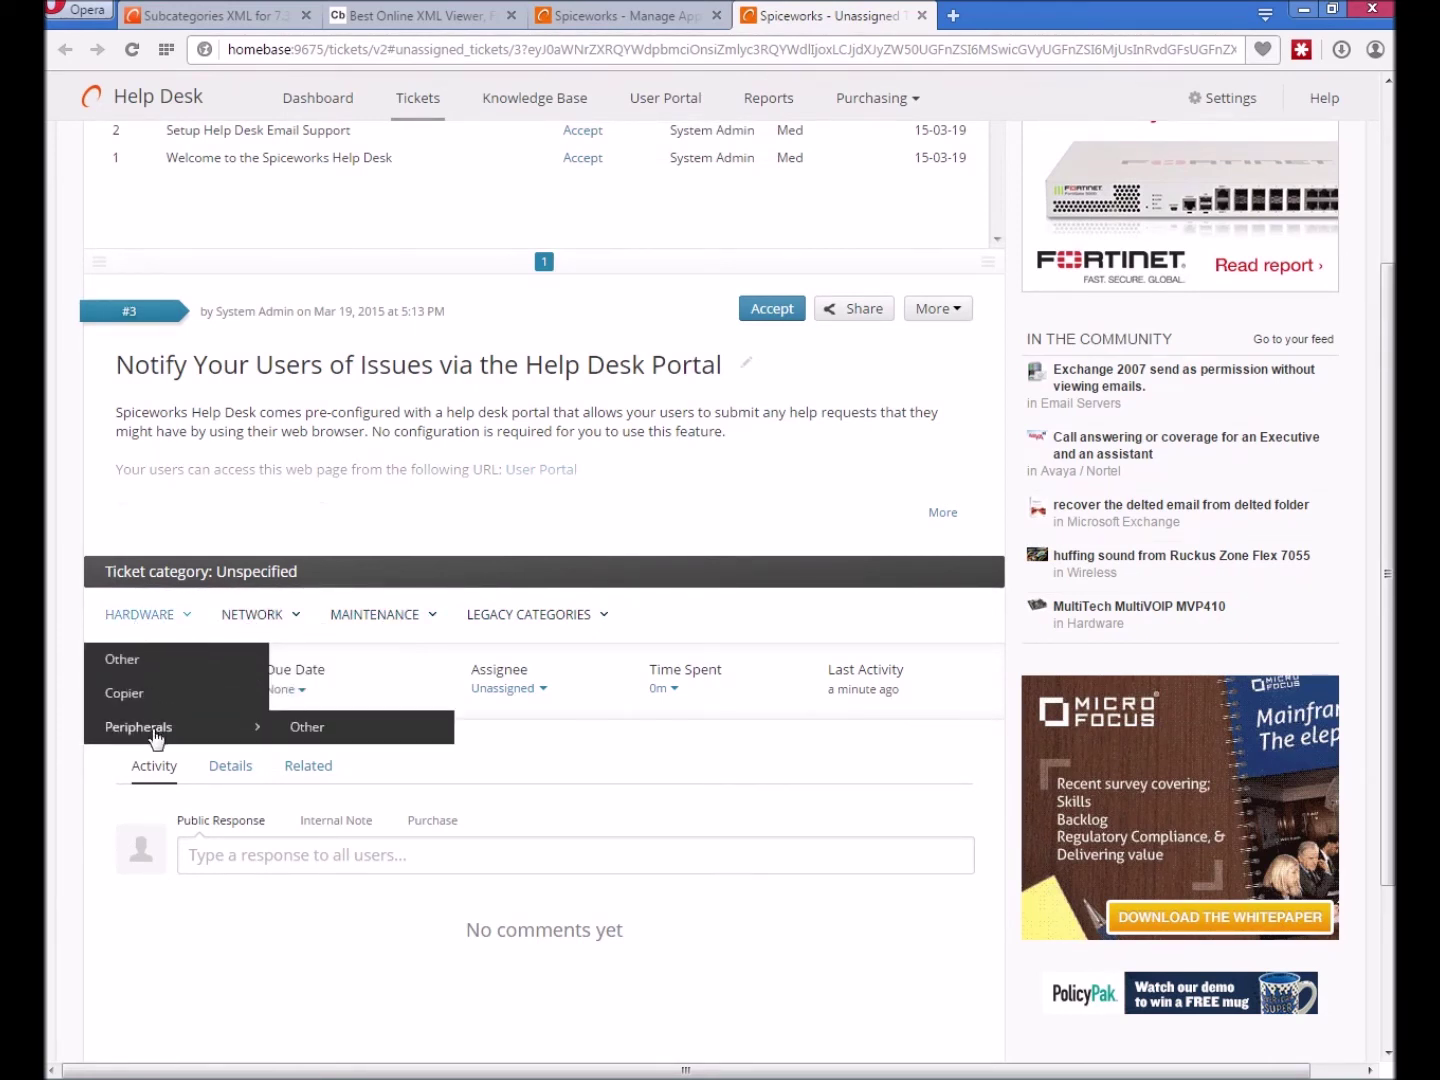
pyautogui.click(366, 740)
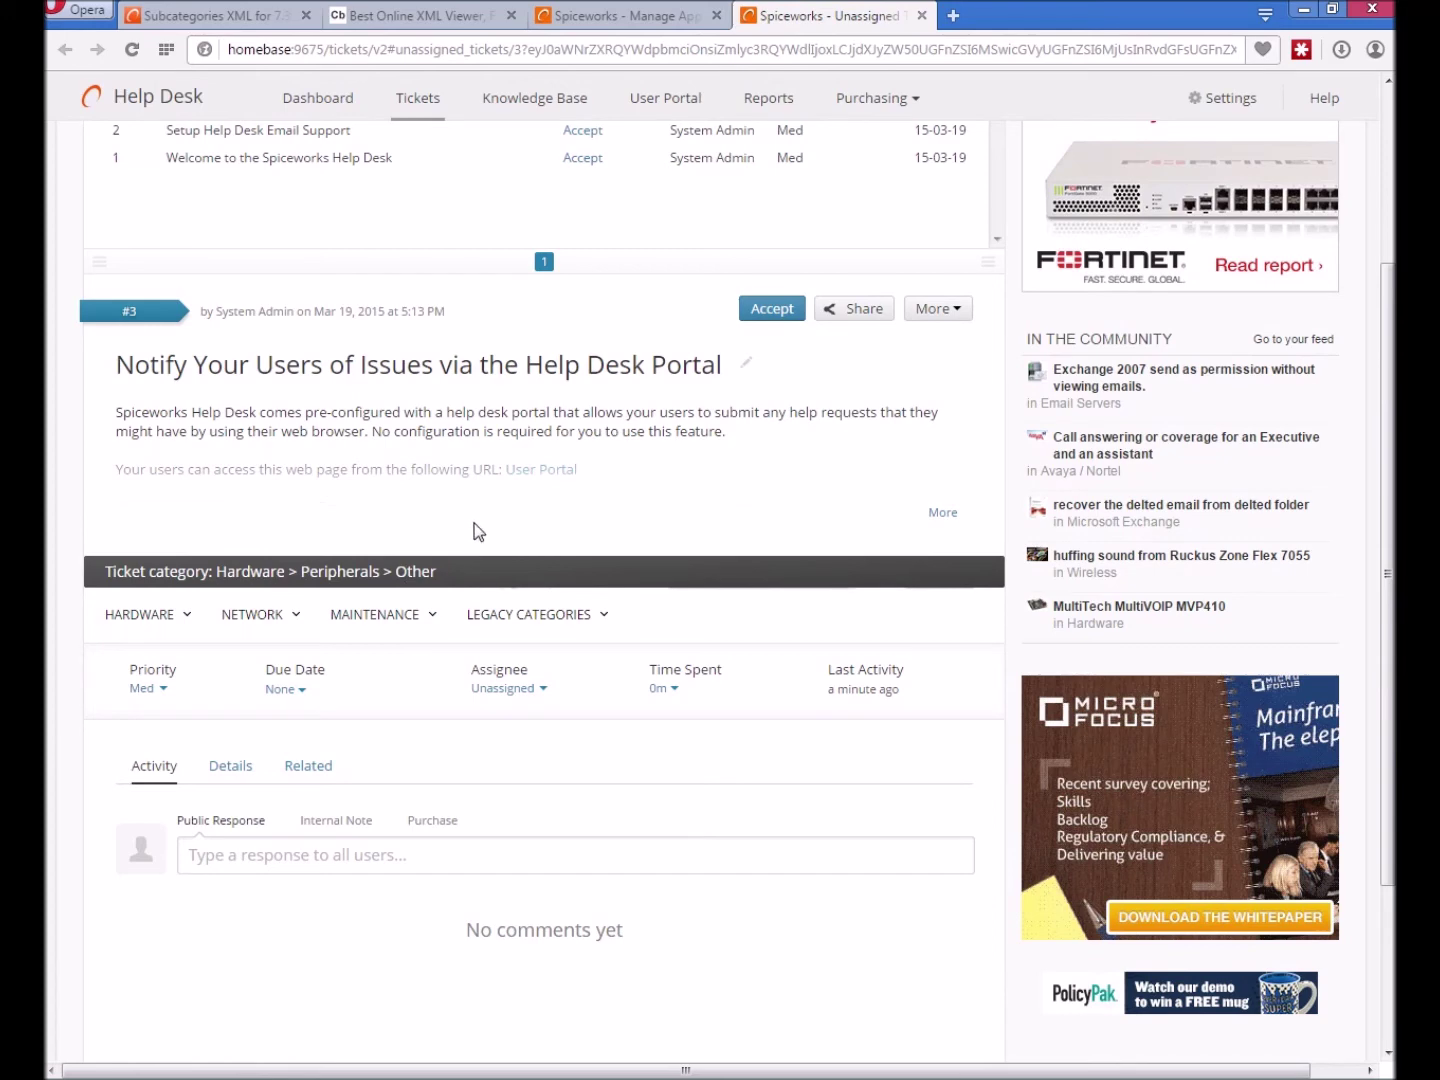
pyautogui.press('F5')
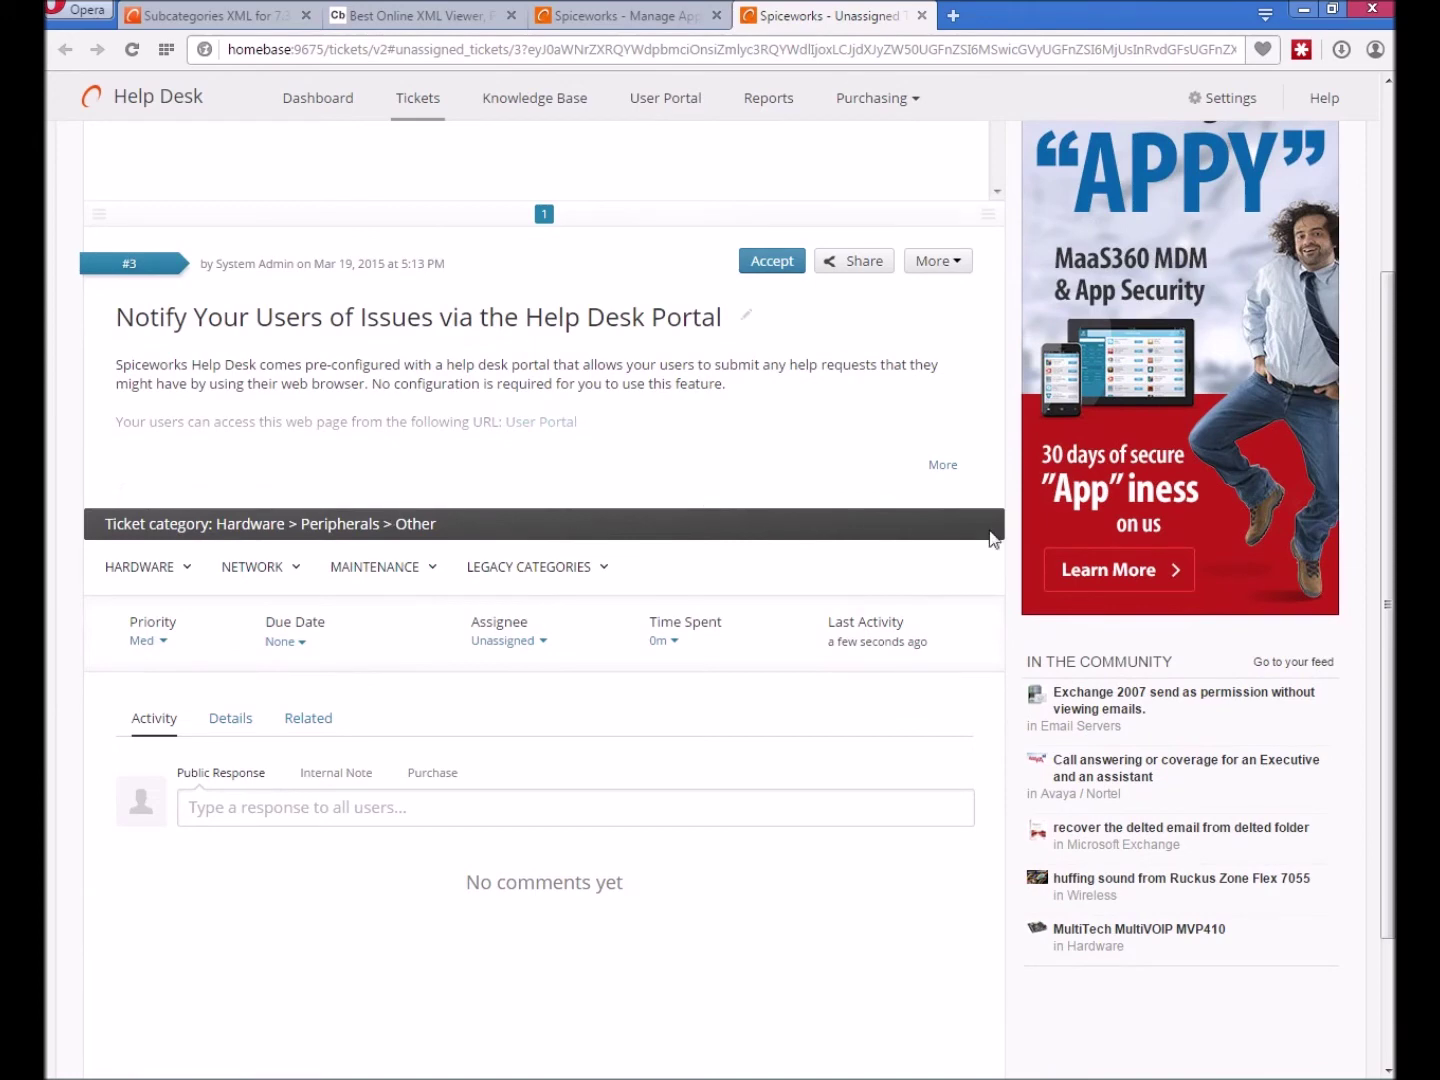
pyautogui.scroll(3, 1388, 758)
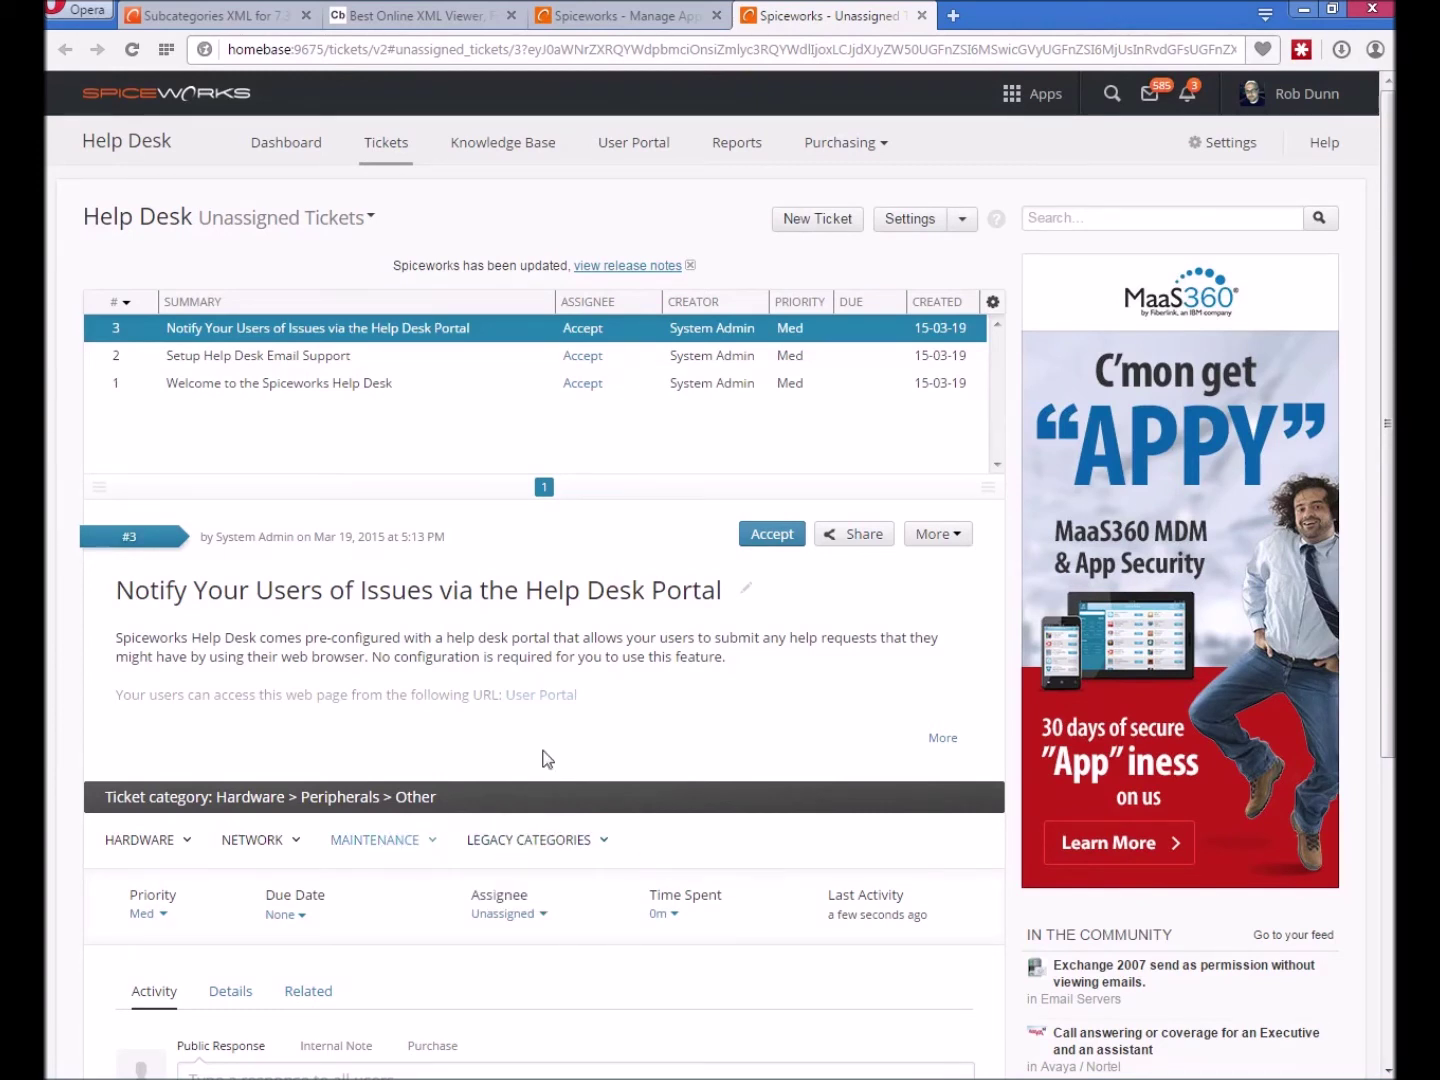
# Add a Category column to the ticket list.
pyautogui.click(990, 299)
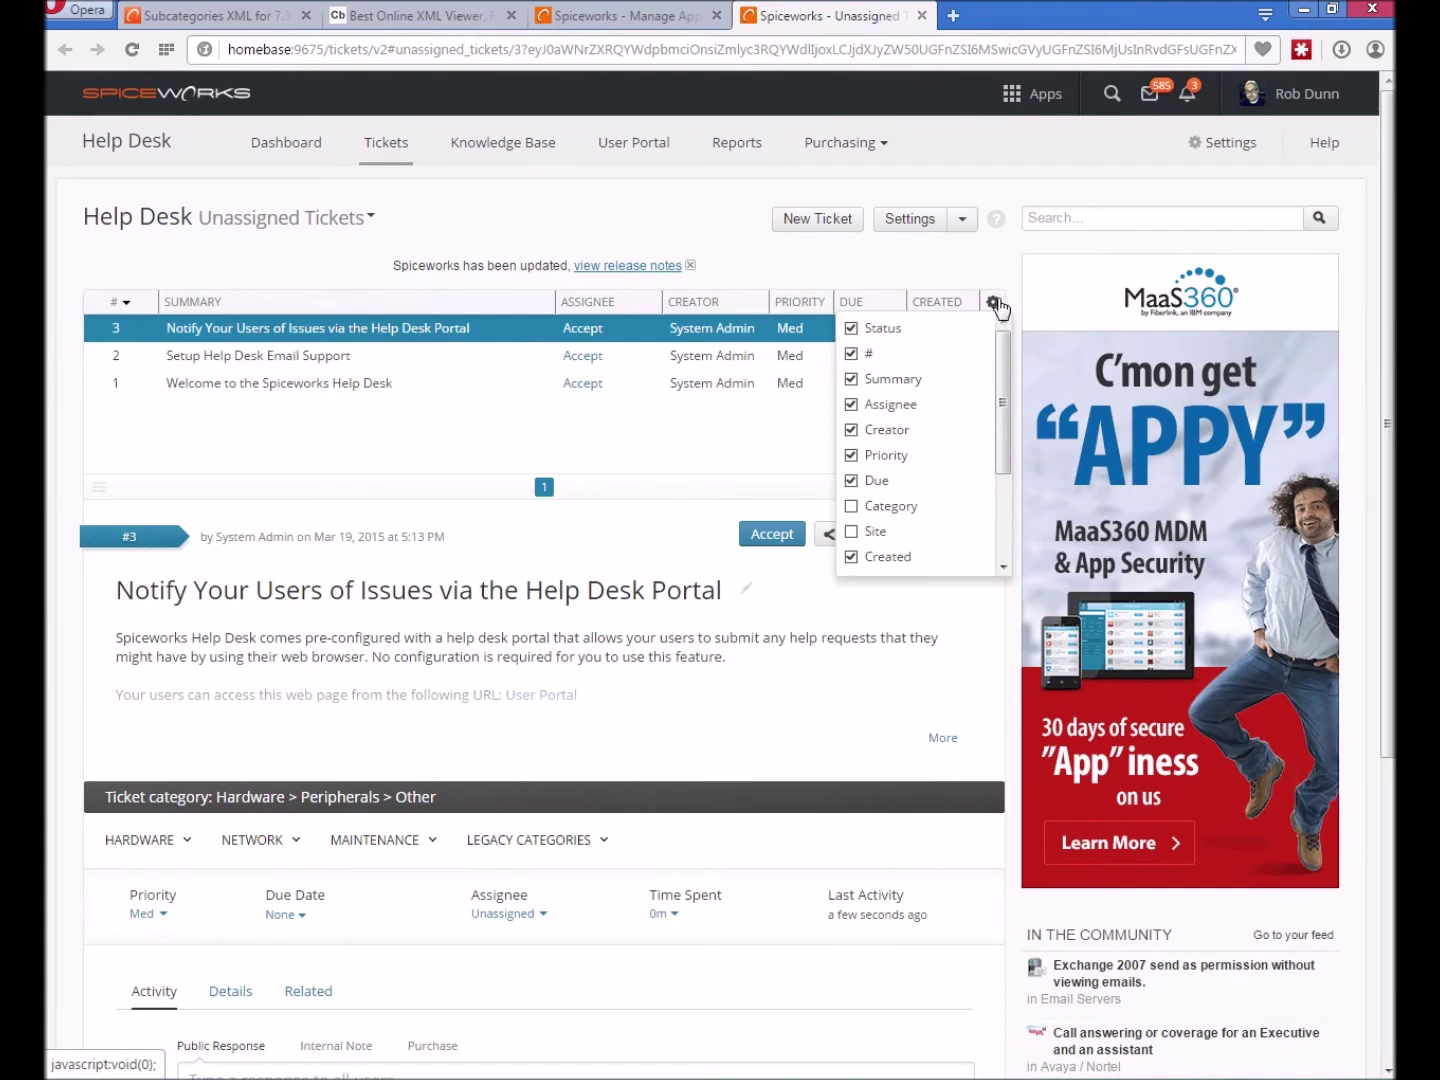
pyautogui.moveTo(1004, 344); pyautogui.dragTo(1004, 415)
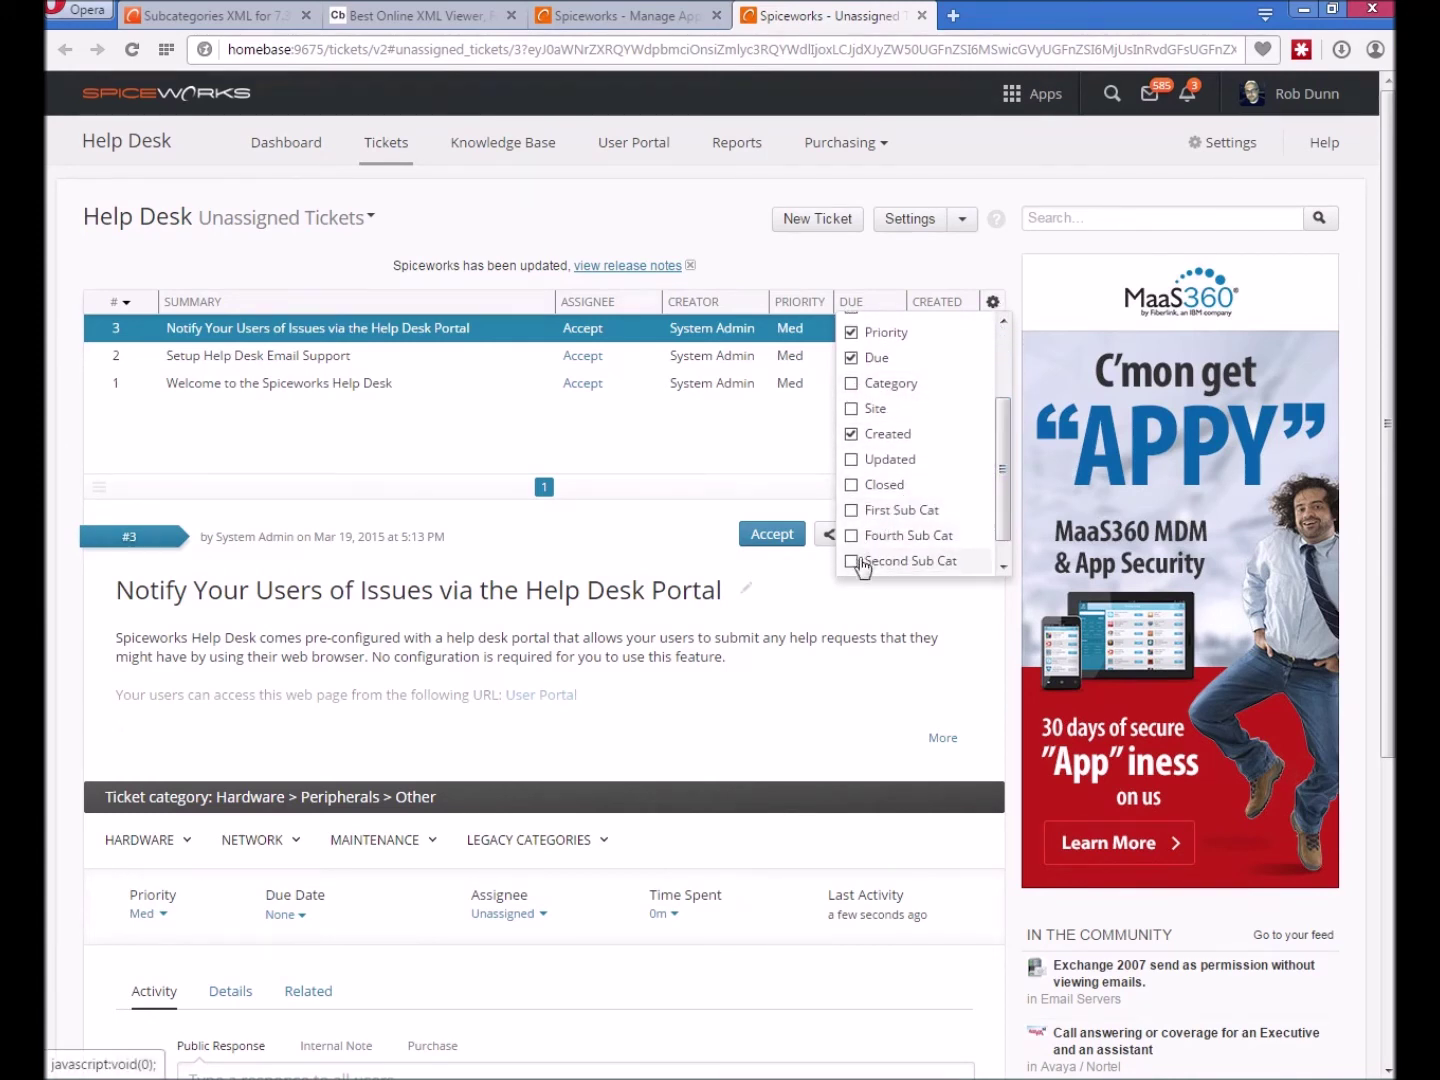
pyautogui.moveTo(998, 521); pyautogui.dragTo(1003, 466)
pyautogui.click(853, 482)
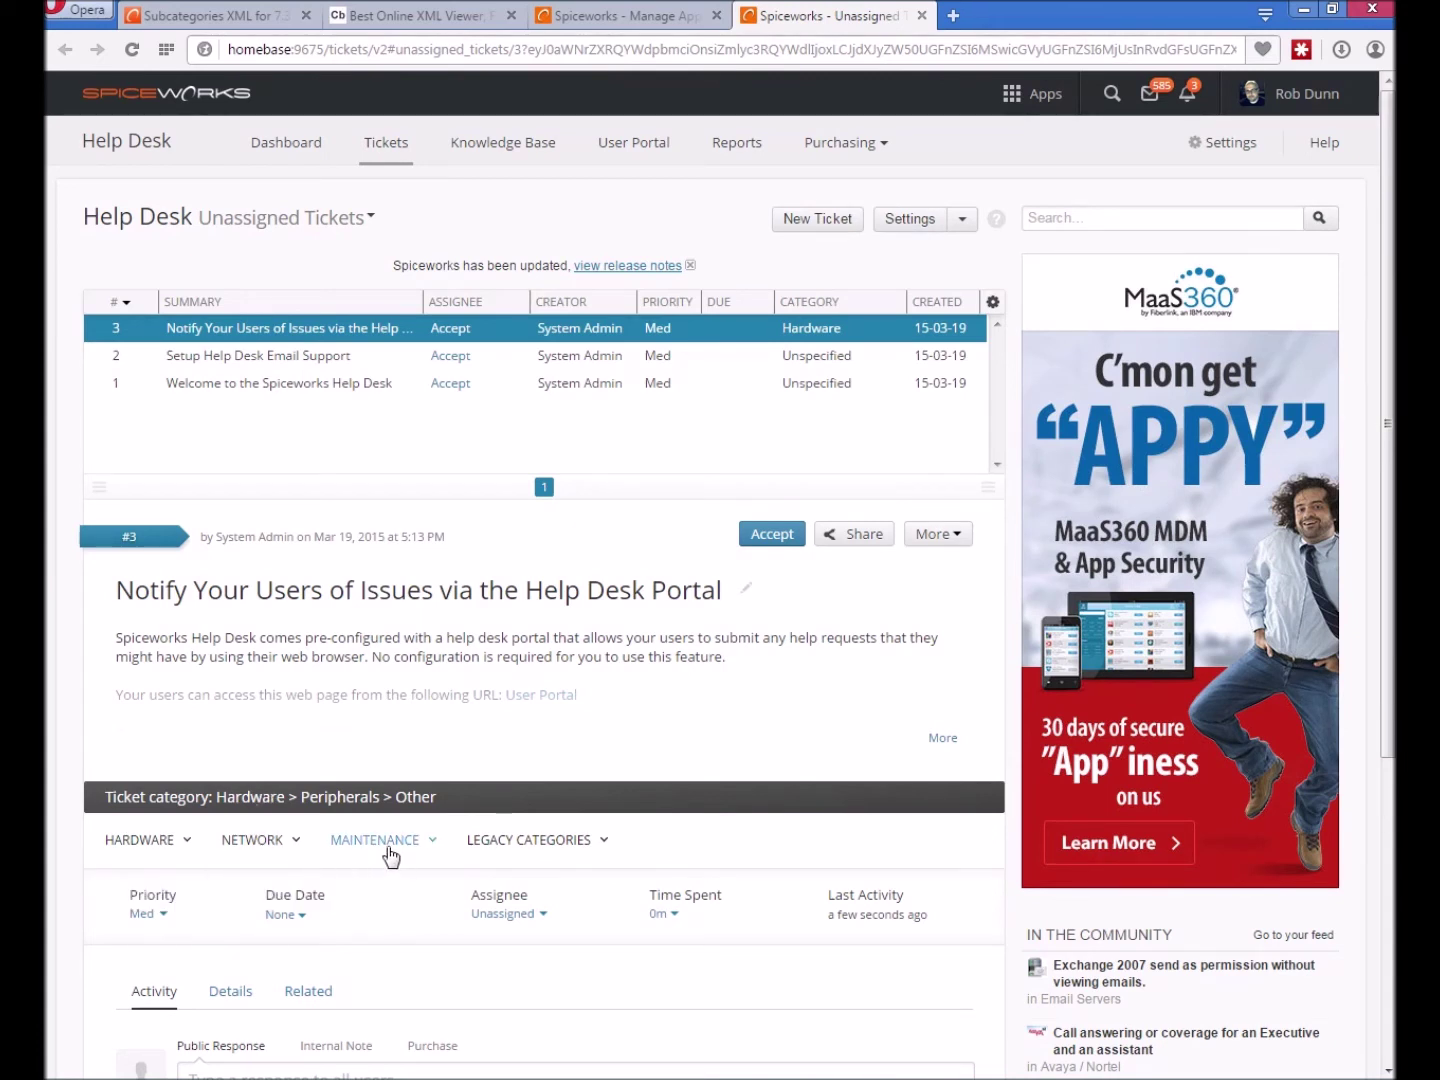
# Recategorize ticket #3, Notify Your Users, as Maintenance.
pyautogui.click(389, 848)
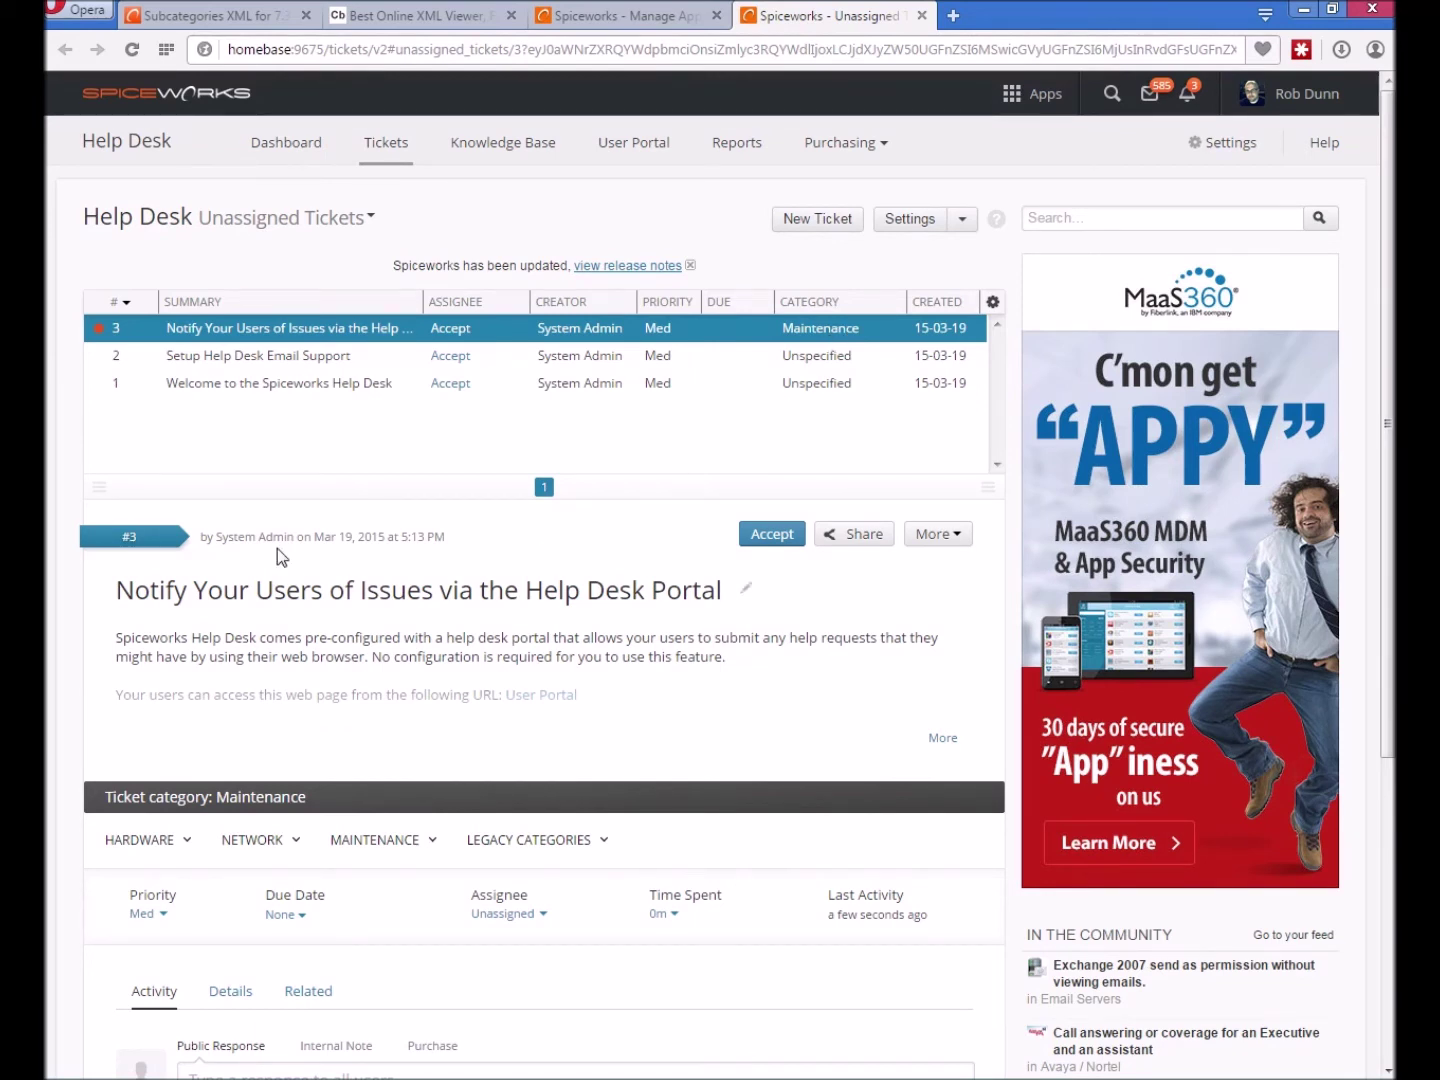
pyautogui.click(158, 860)
pyautogui.moveTo(145, 955)
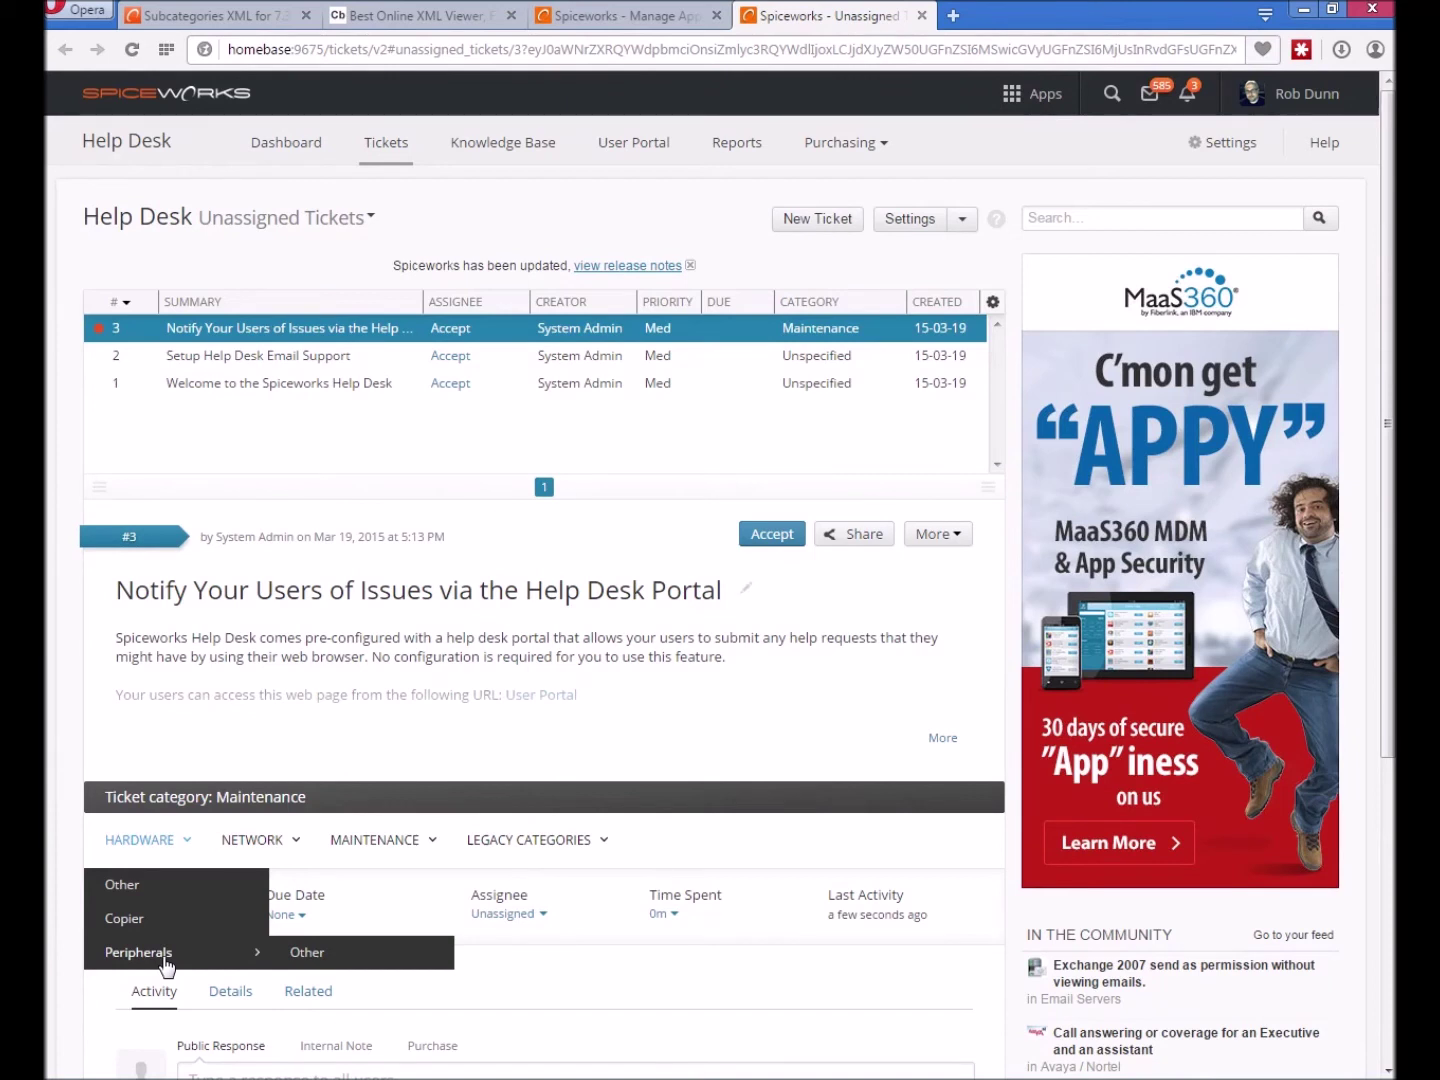
pyautogui.moveTo(140, 840)
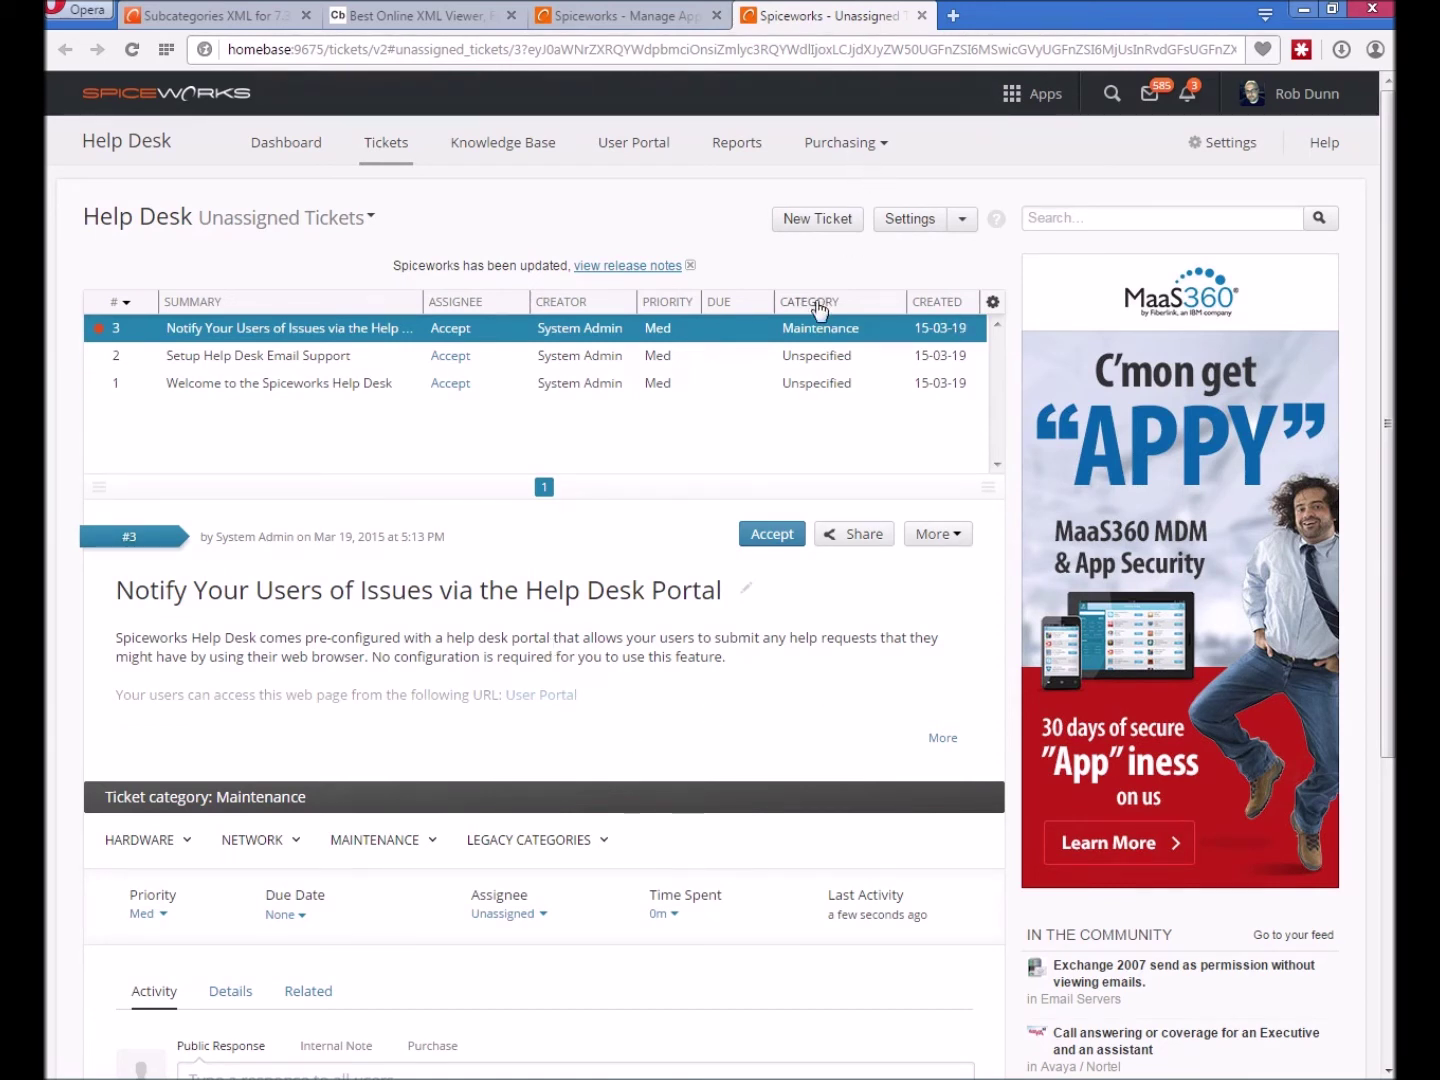
pyautogui.click(638, 17)
# Turn on 'Log subcategory changes as private notes?' in the Subcategories XML settings and save.
pyautogui.click(879, 478)
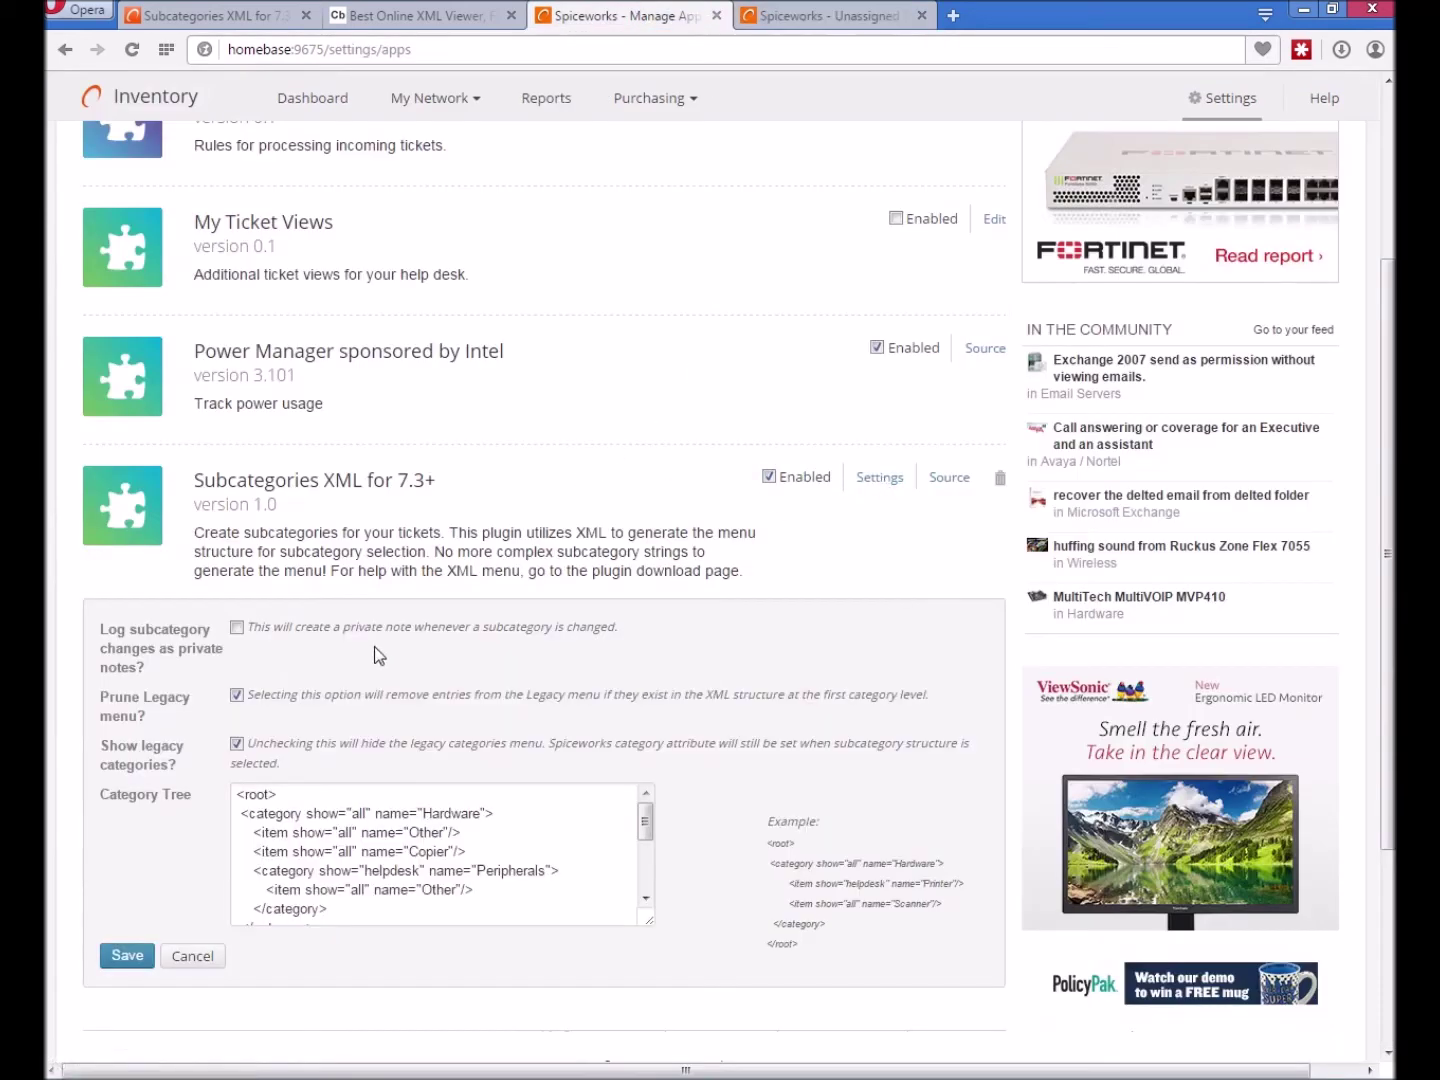
pyautogui.click(237, 627)
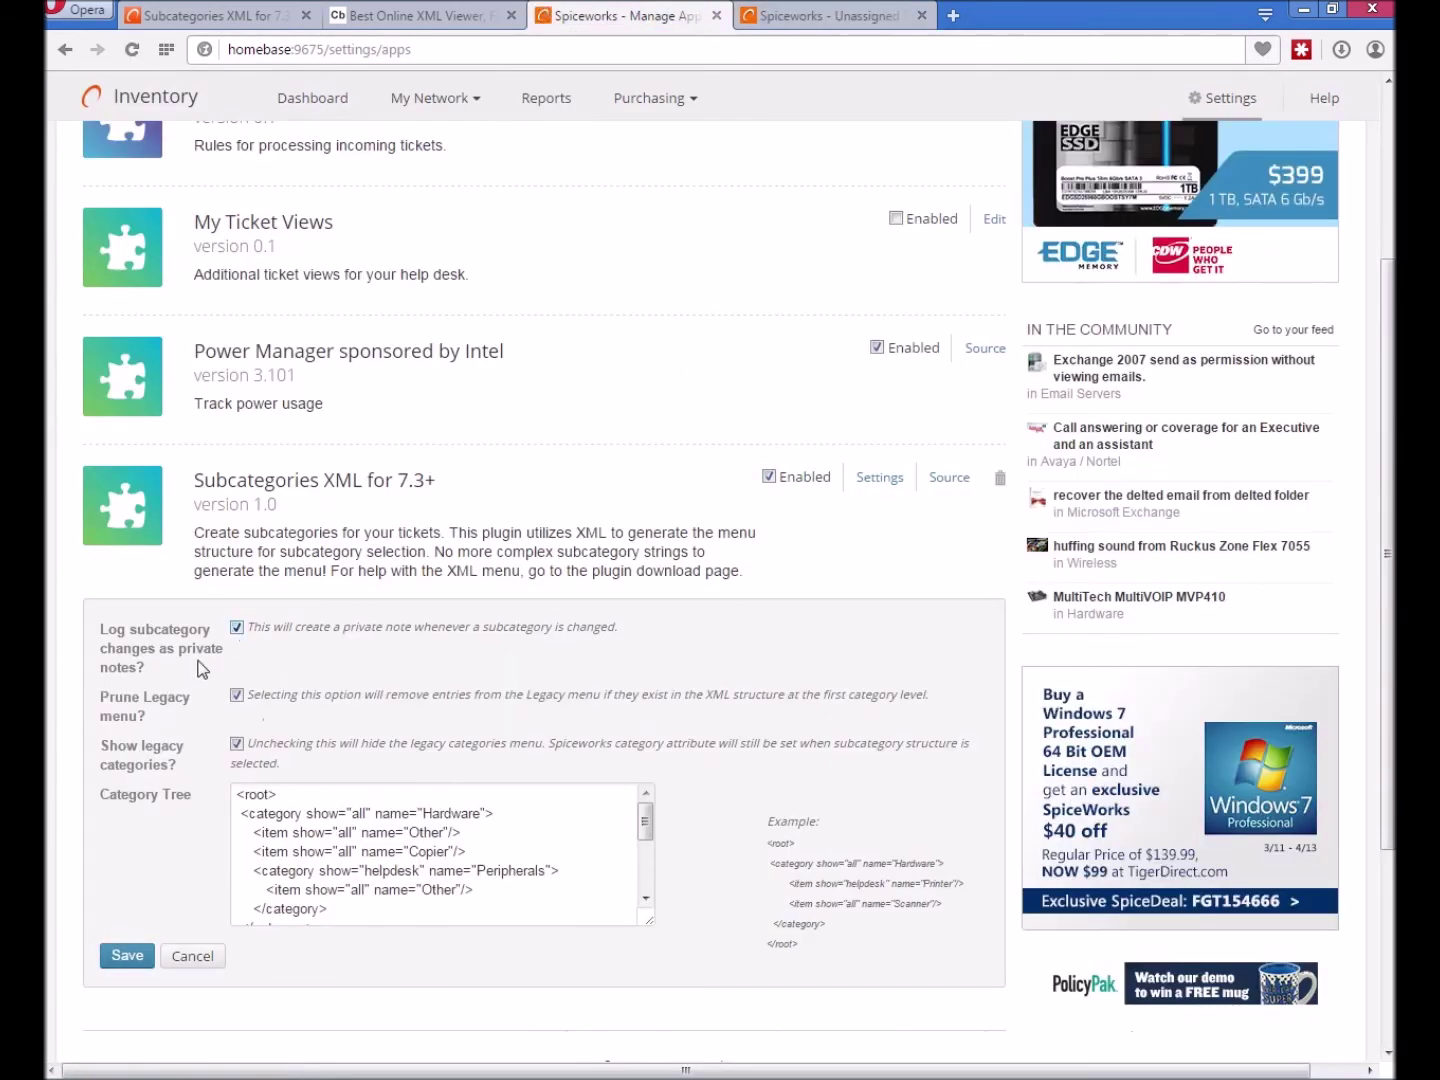
pyautogui.click(135, 957)
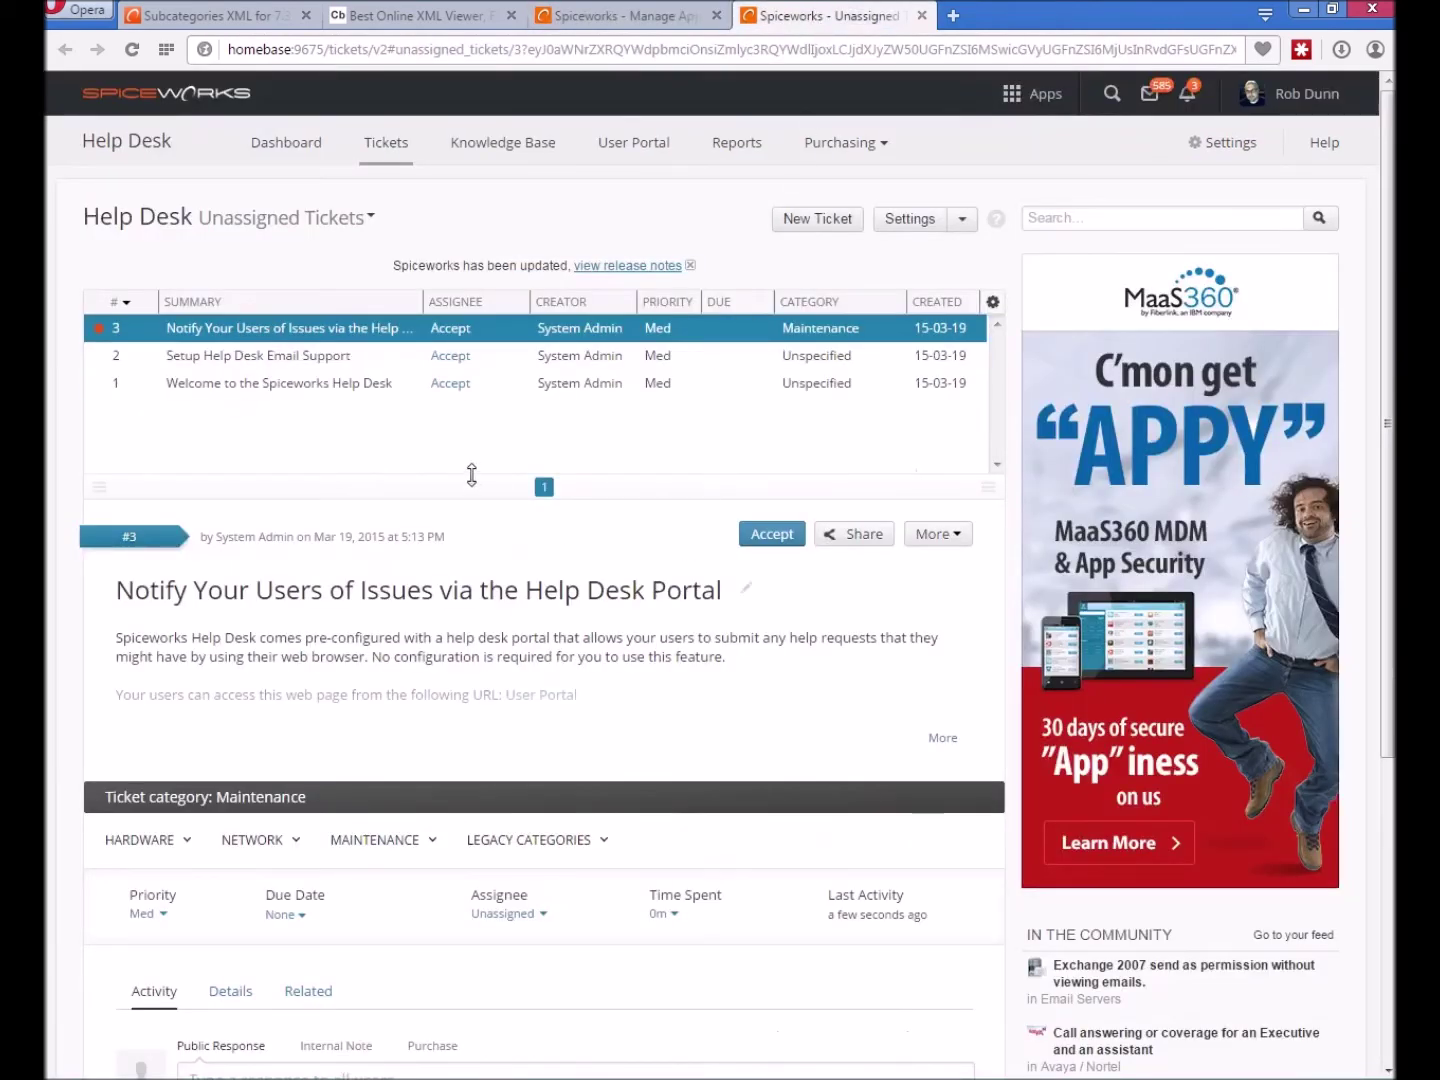
# Categorize ticket #2, Setup Help Desk Email Support, as Hardware > Other and reload the ticket.
pyautogui.click(328, 366)
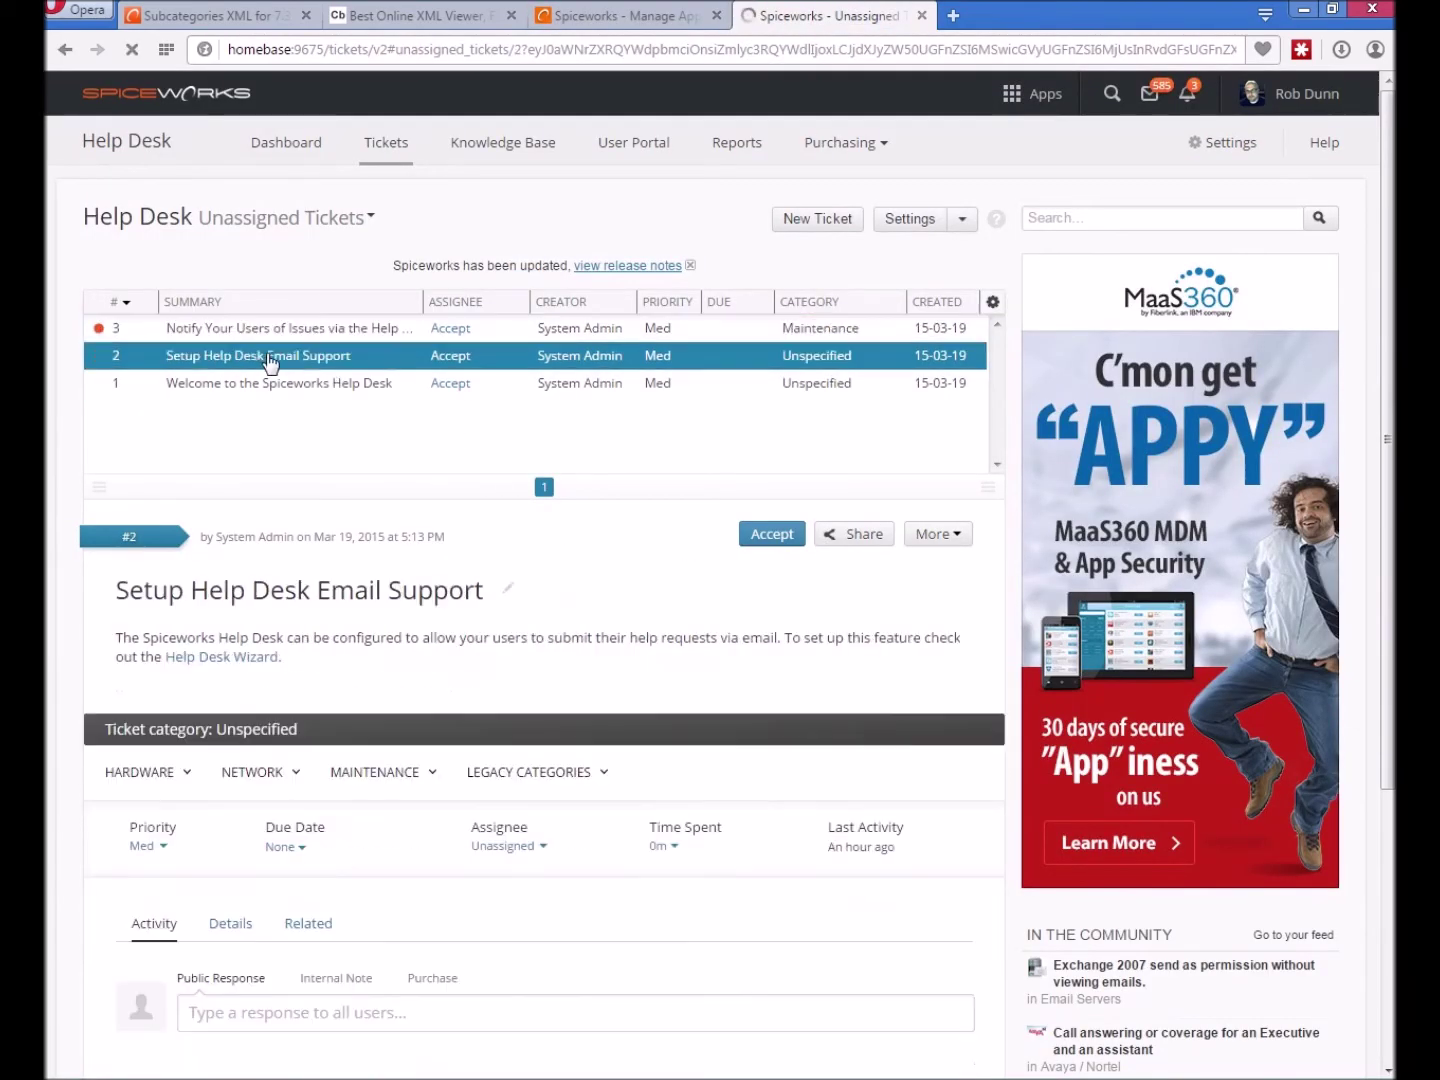
pyautogui.scroll(-3, 535, 605)
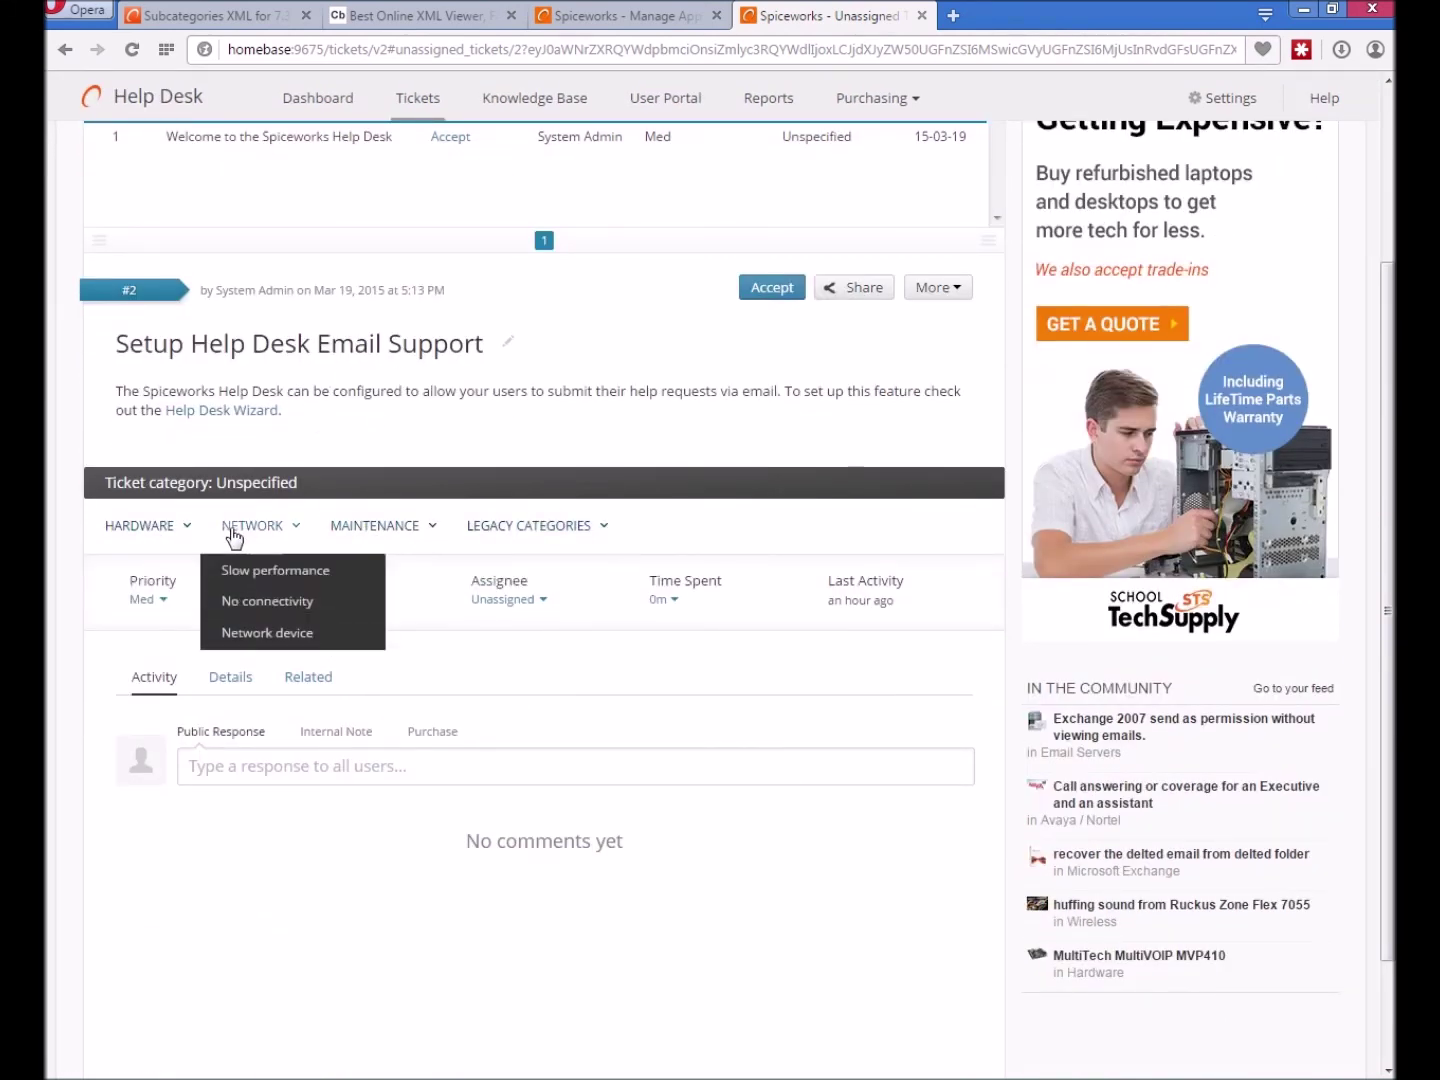
pyautogui.moveTo(138, 530)
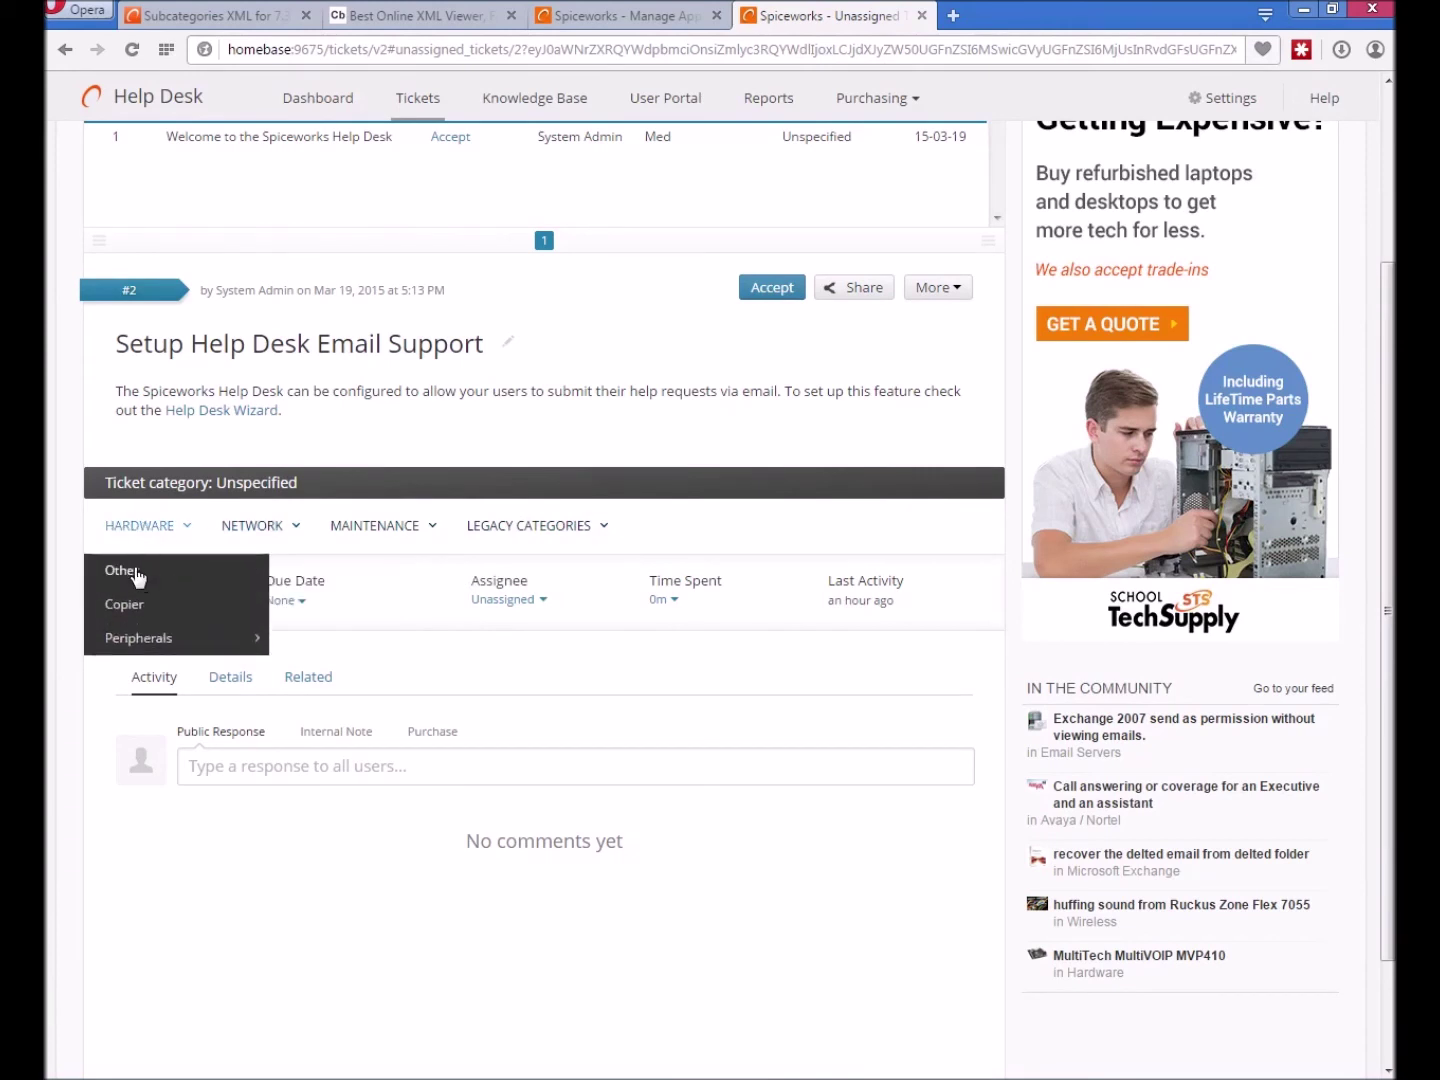
pyautogui.click(138, 572)
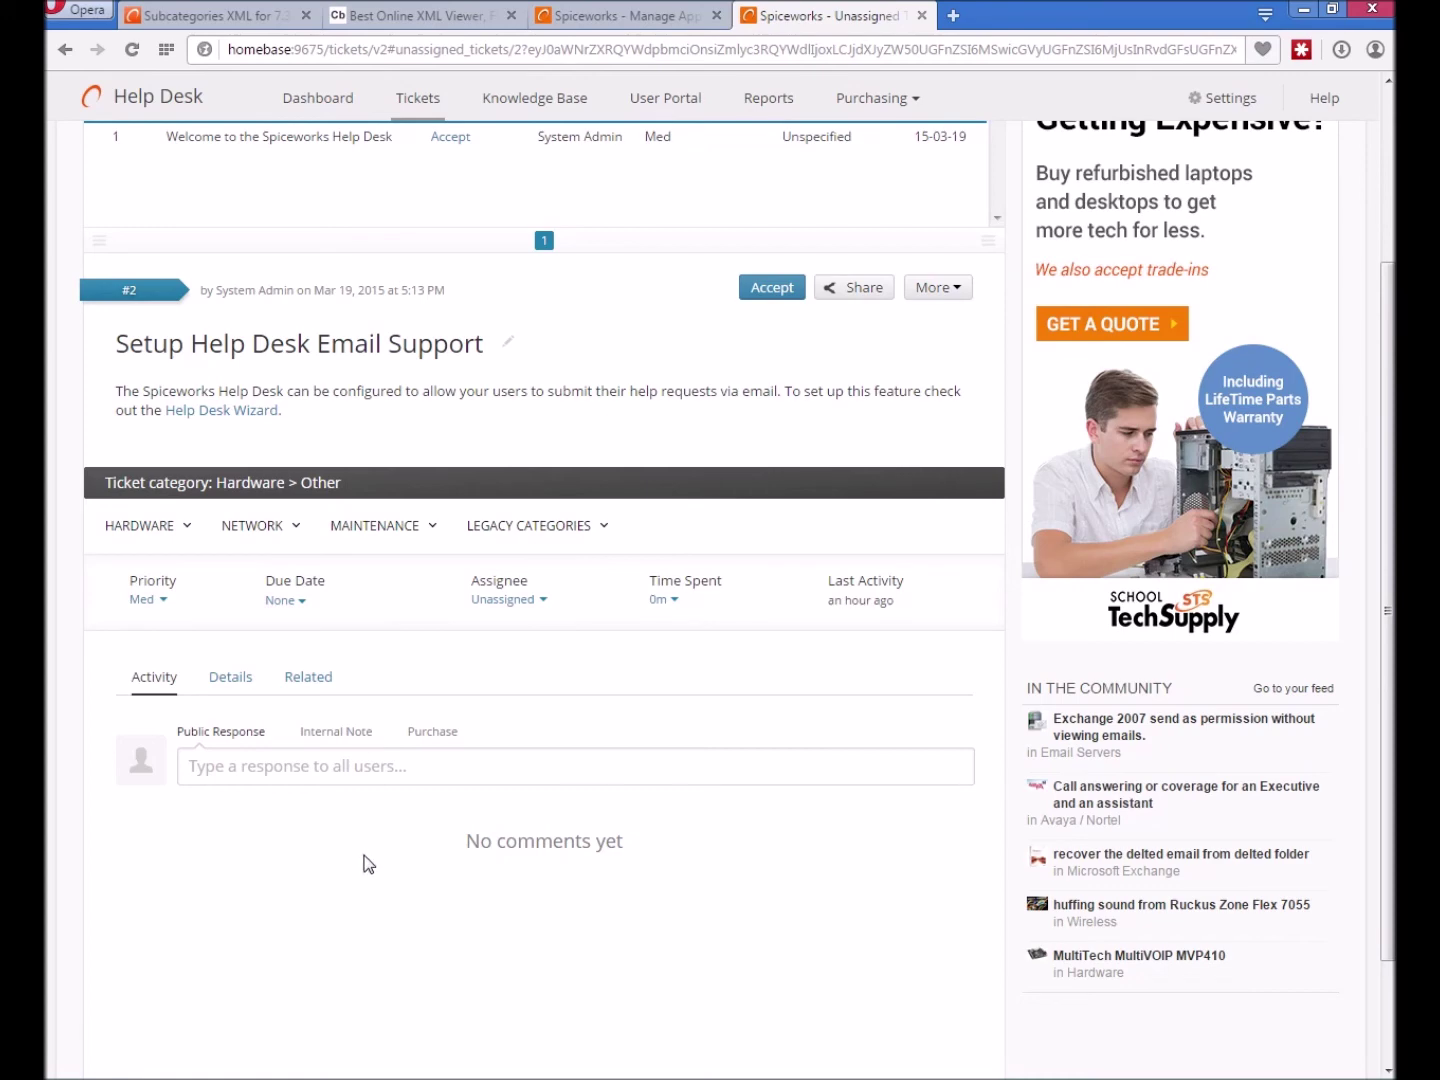
pyautogui.press('F5')
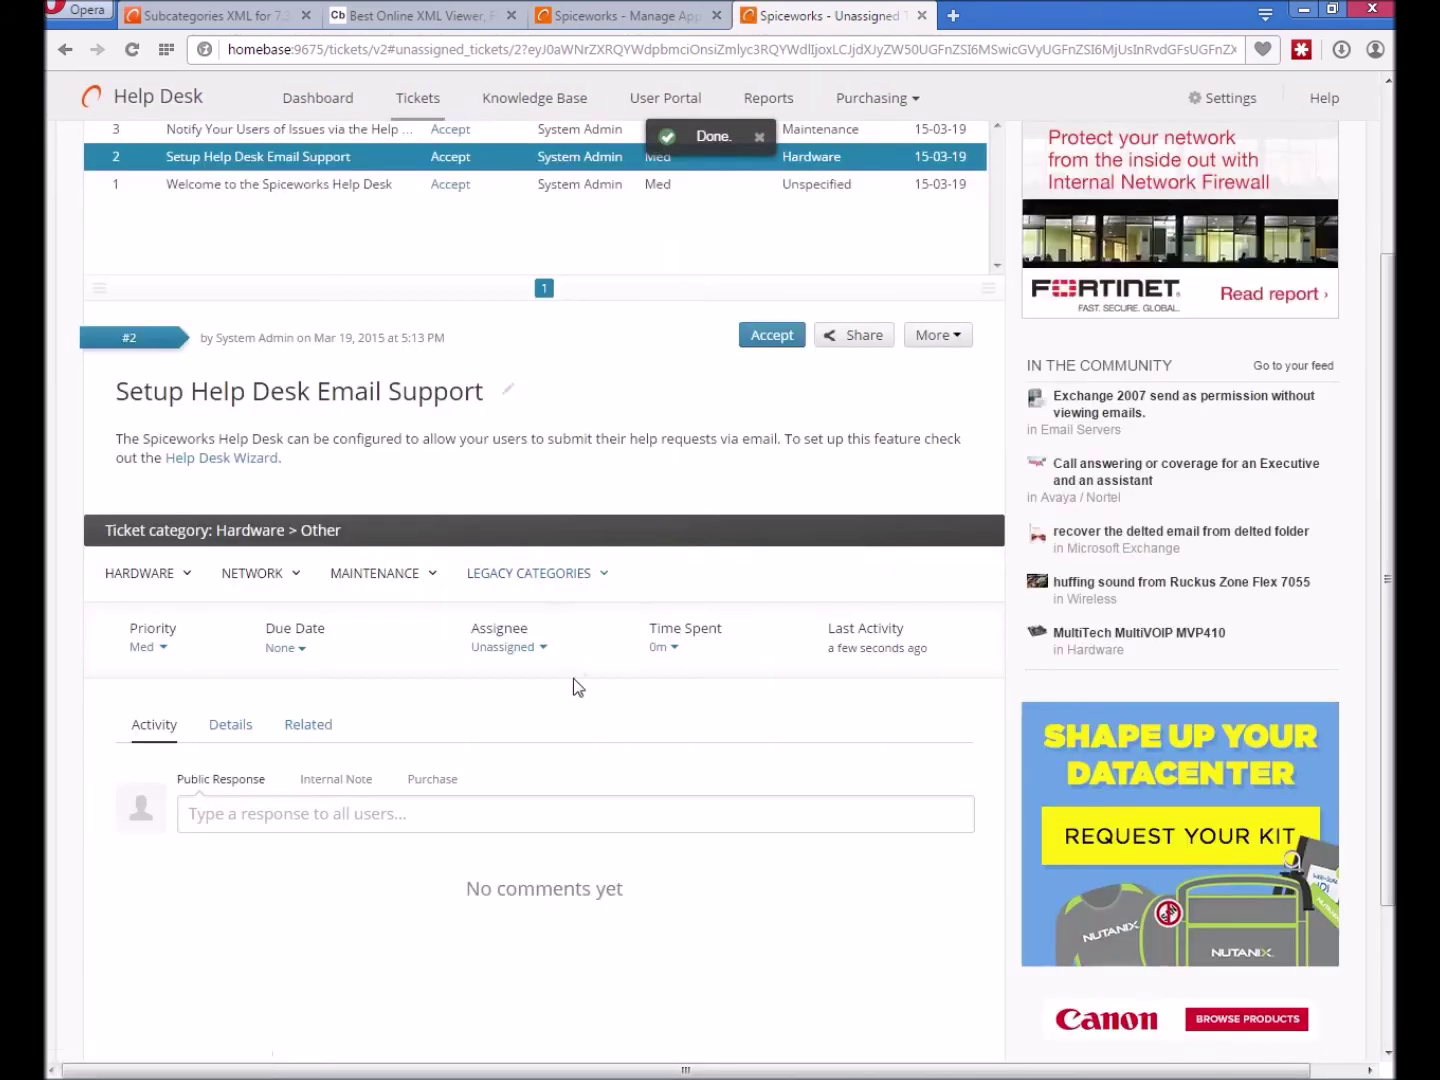
# Recategorize ticket #2 as Hardware > Copier and check the logged private note showing Copier.
pyautogui.moveTo(161, 617)
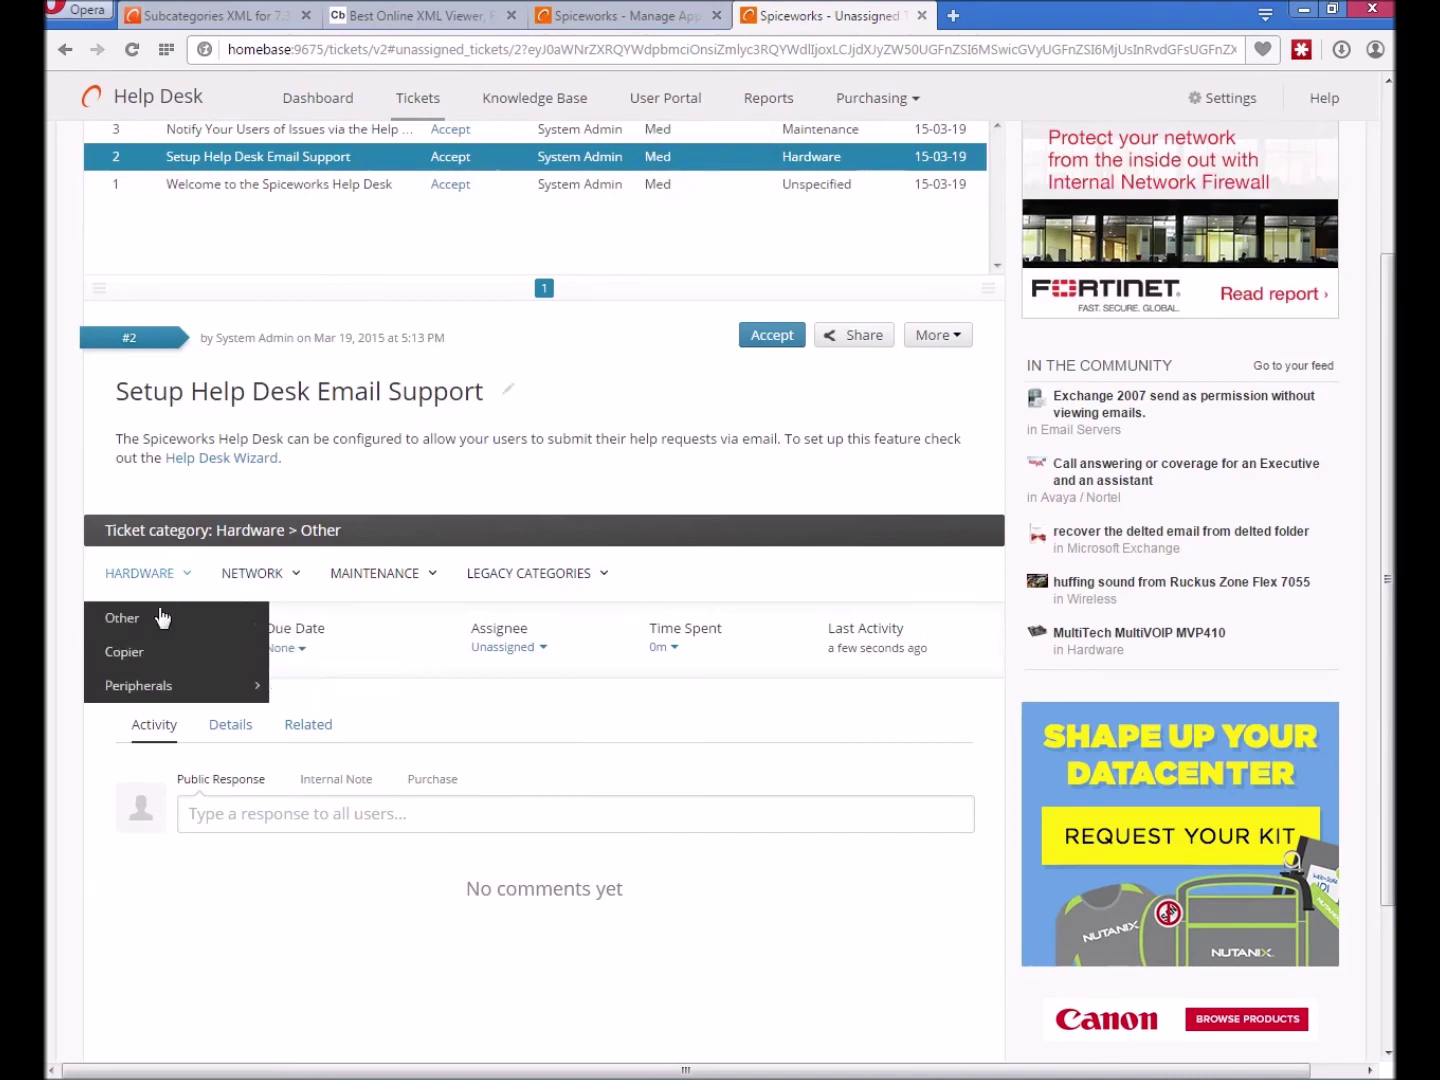
pyautogui.click(137, 658)
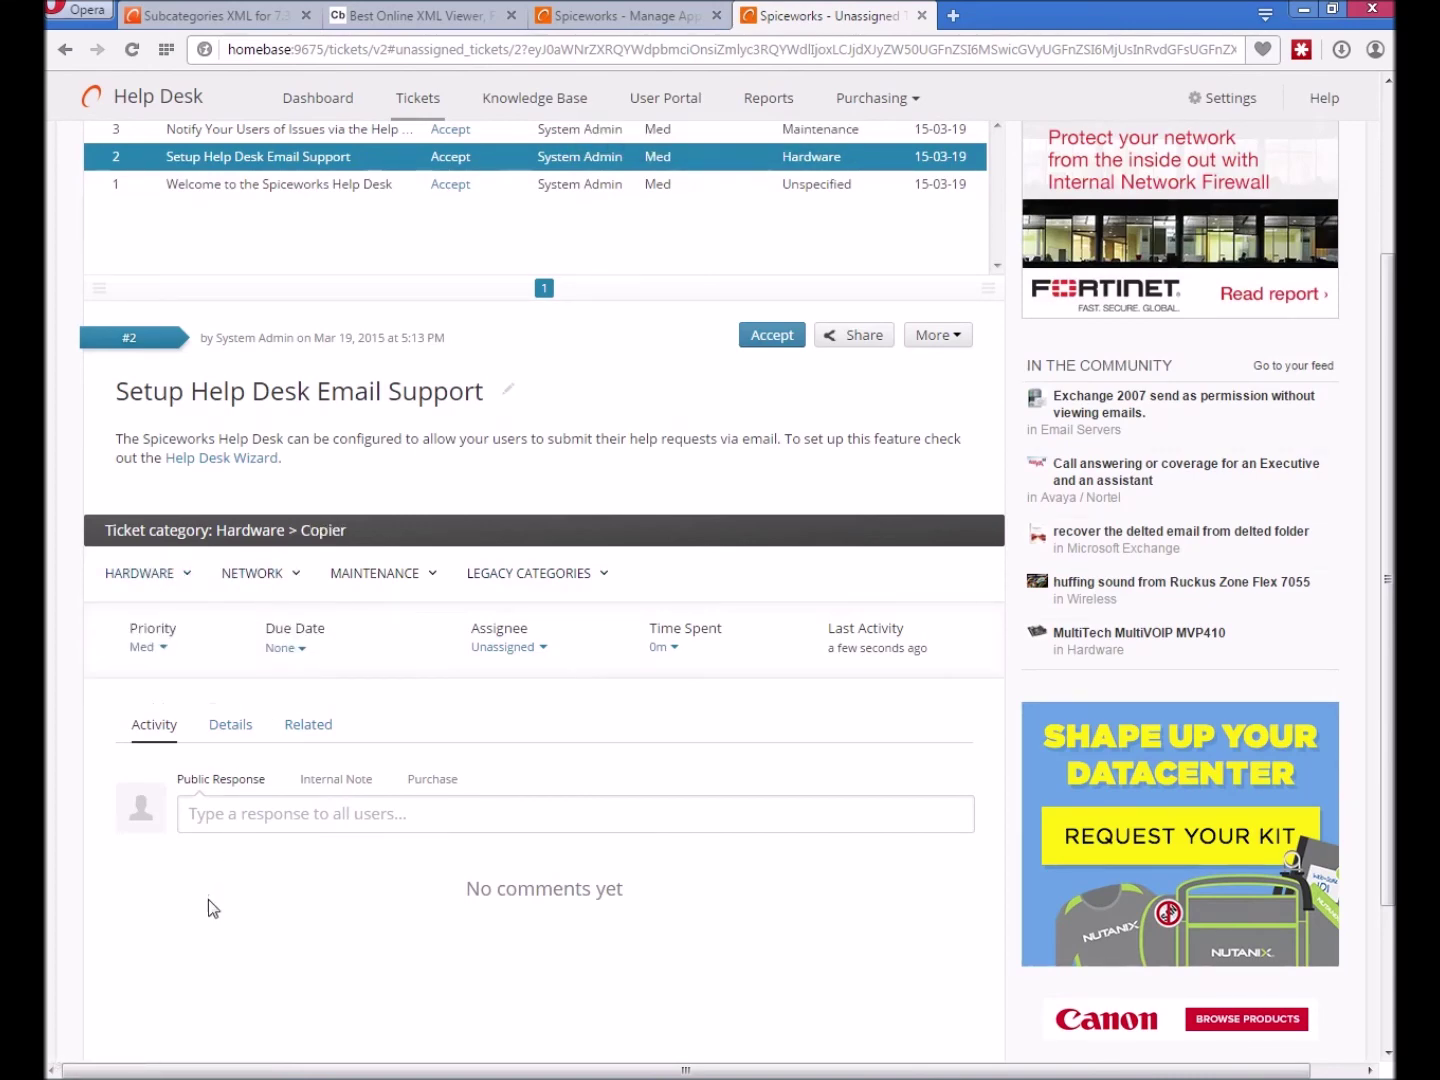
pyautogui.scroll(-2, 553, 842)
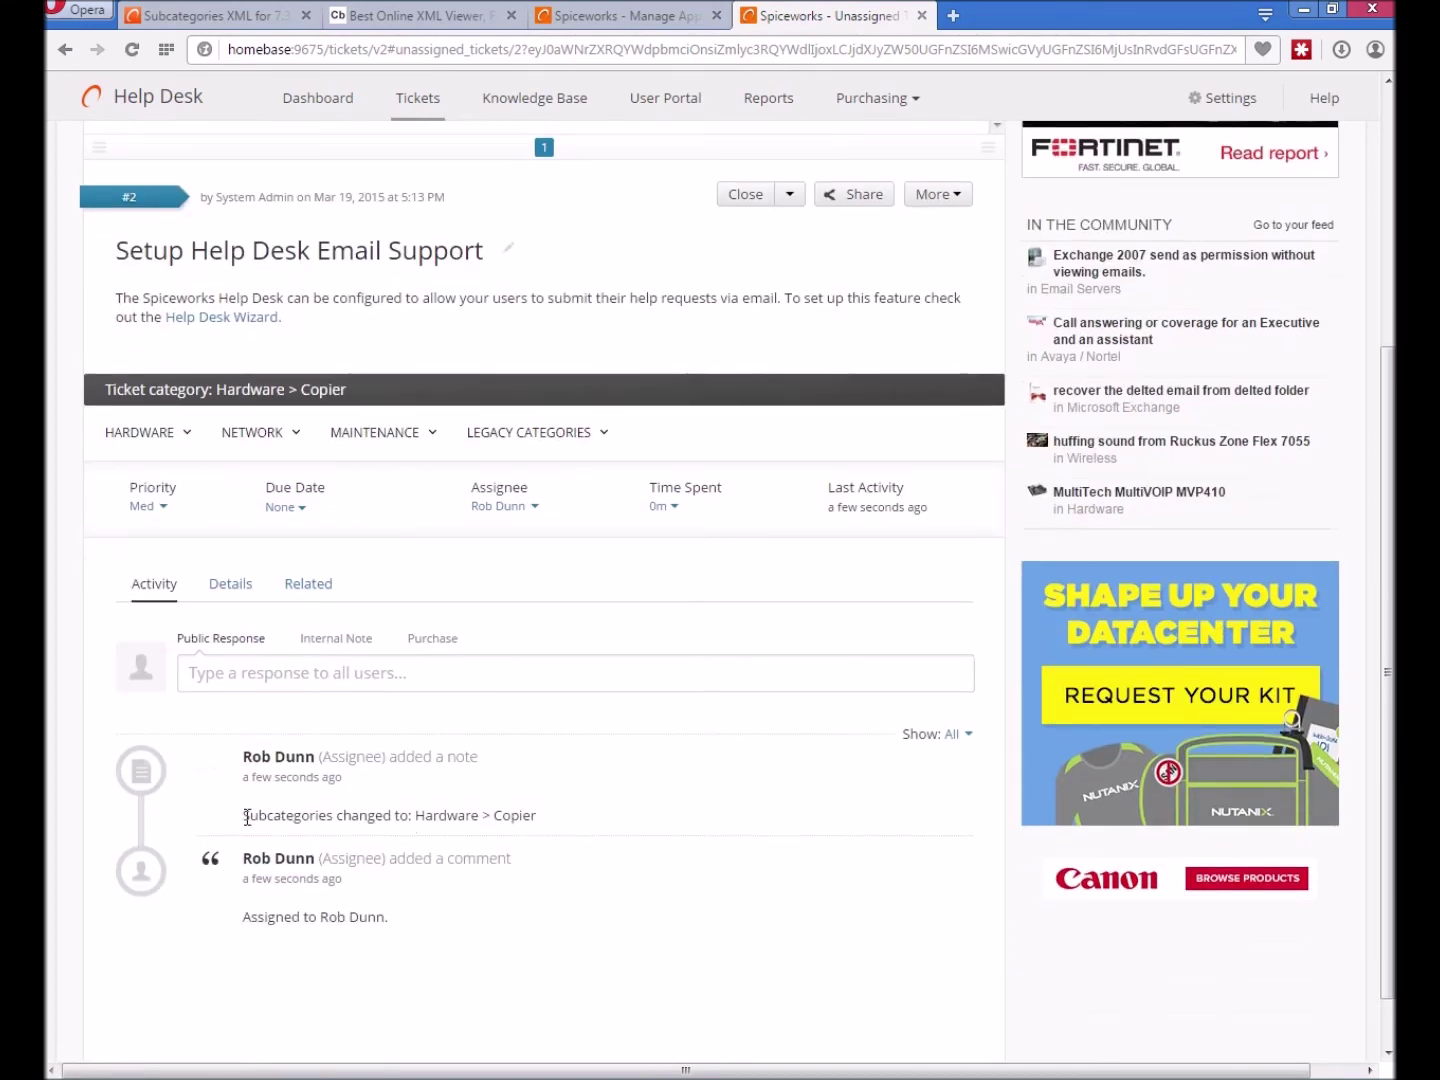
pyautogui.moveTo(245, 815); pyautogui.dragTo(545, 820)
pyautogui.doubleClick(515, 815)
pyautogui.scroll(4, 657, 800)
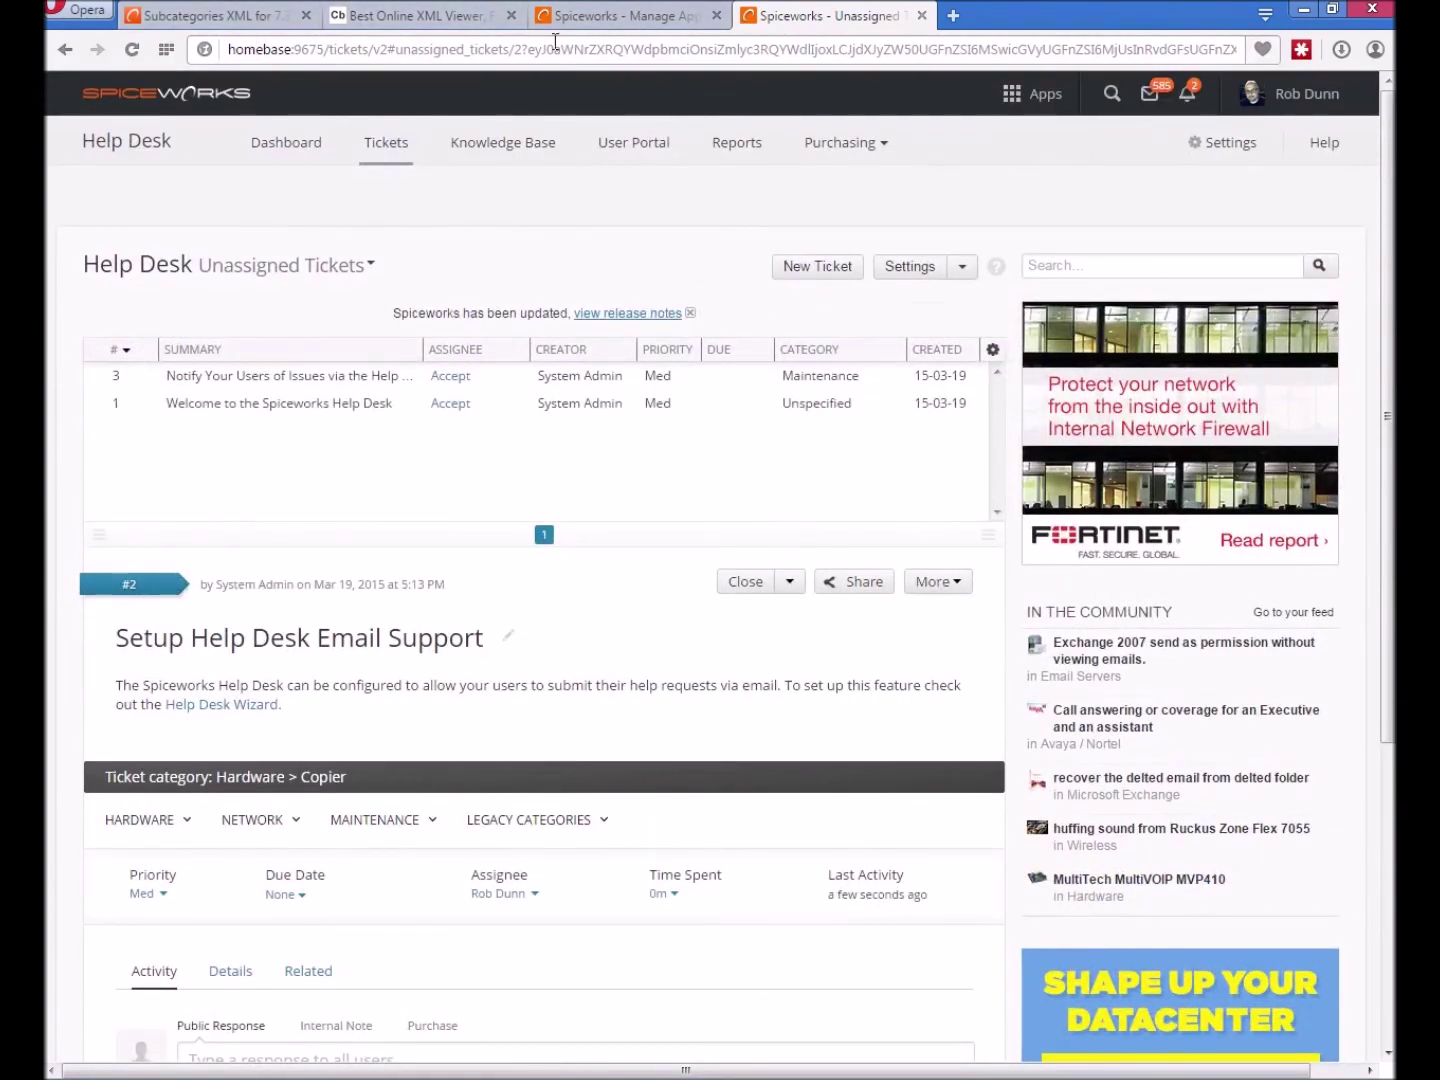
pyautogui.click(592, 22)
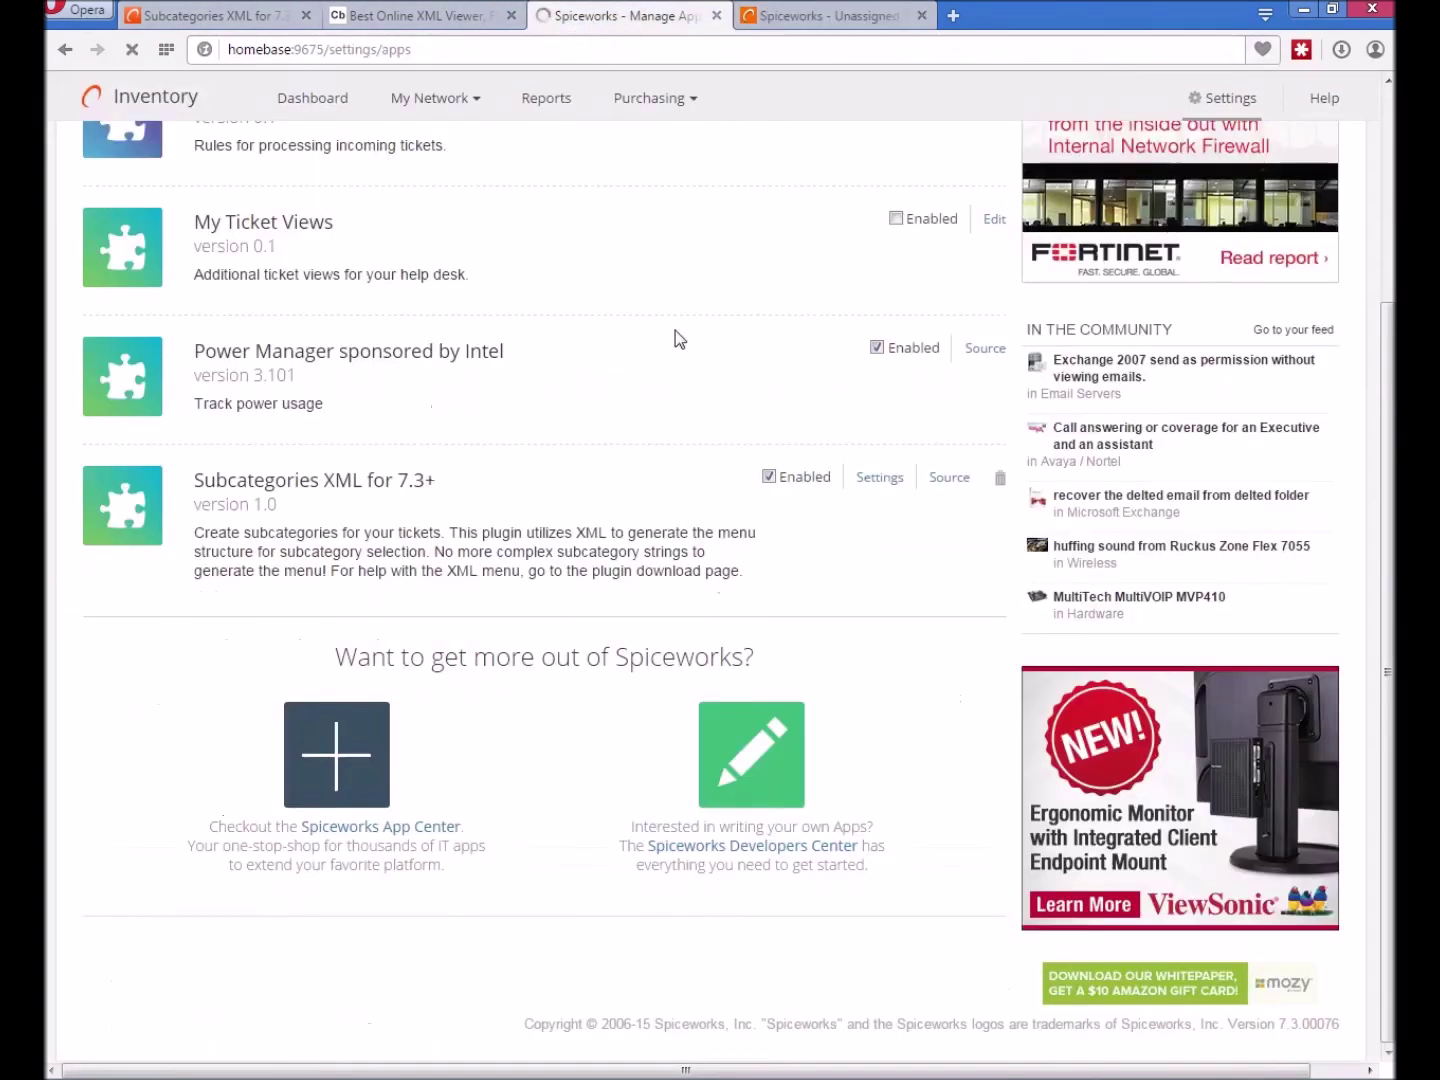
# In the Subcategories XML Category Tree, highlight Hardware's category element and its item element.
pyautogui.click(880, 478)
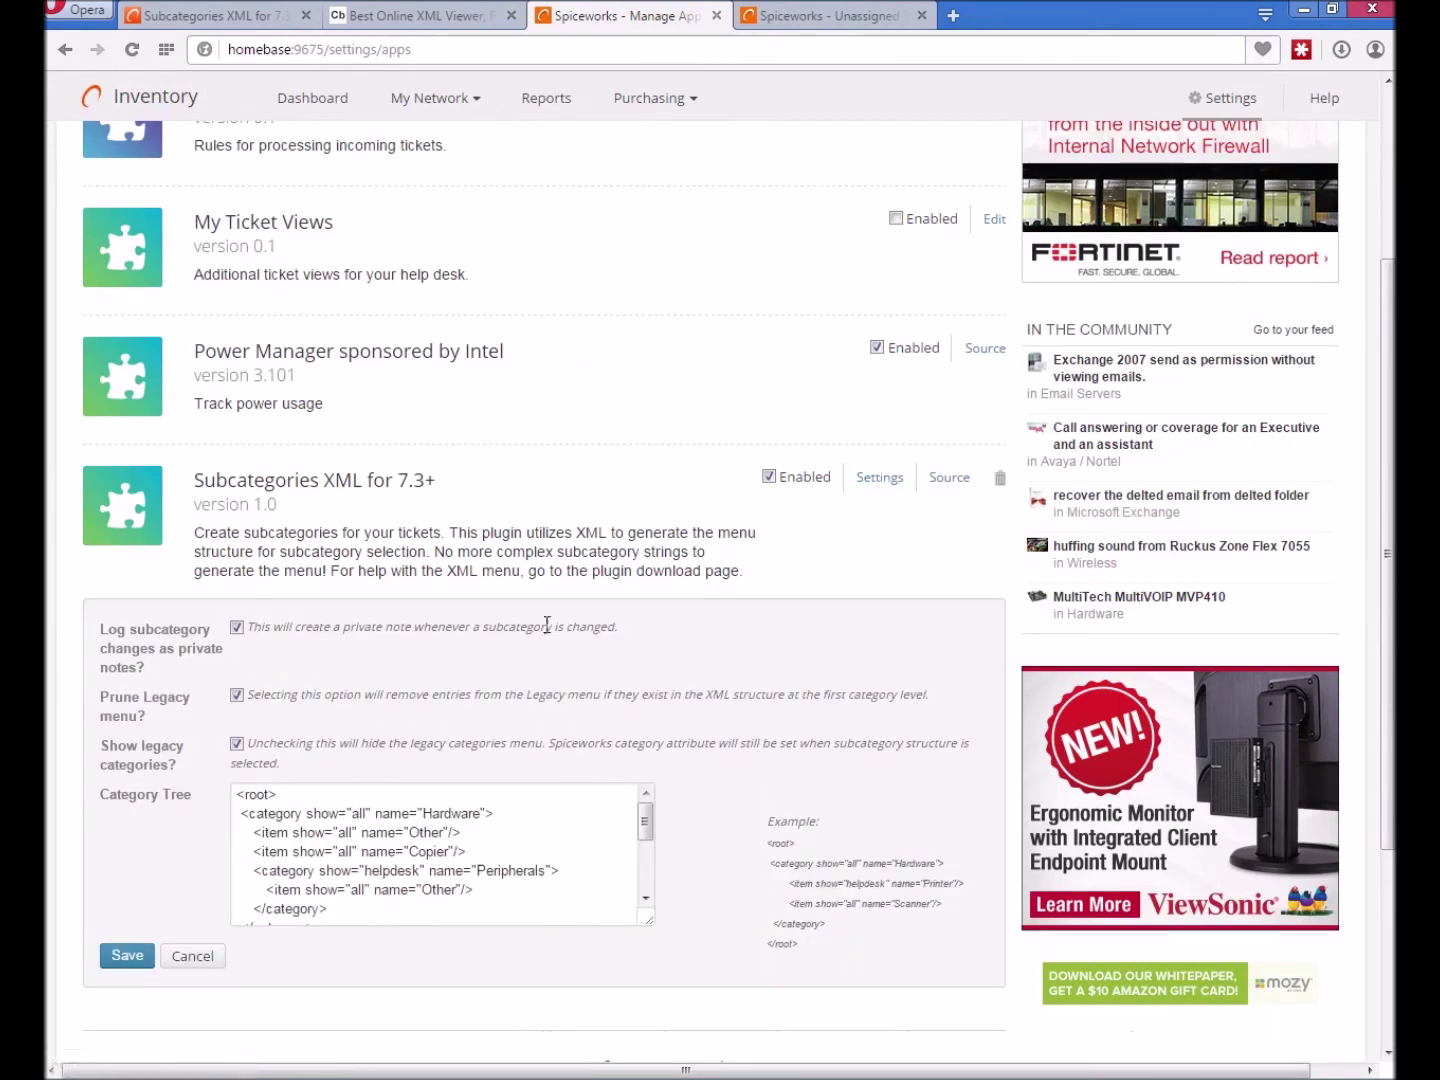
pyautogui.click(646, 818)
pyautogui.moveTo(646, 801)
pyautogui.mouseDown()
pyautogui.moveTo(647, 880)
pyautogui.moveTo(649, 813)
pyautogui.mouseUp()
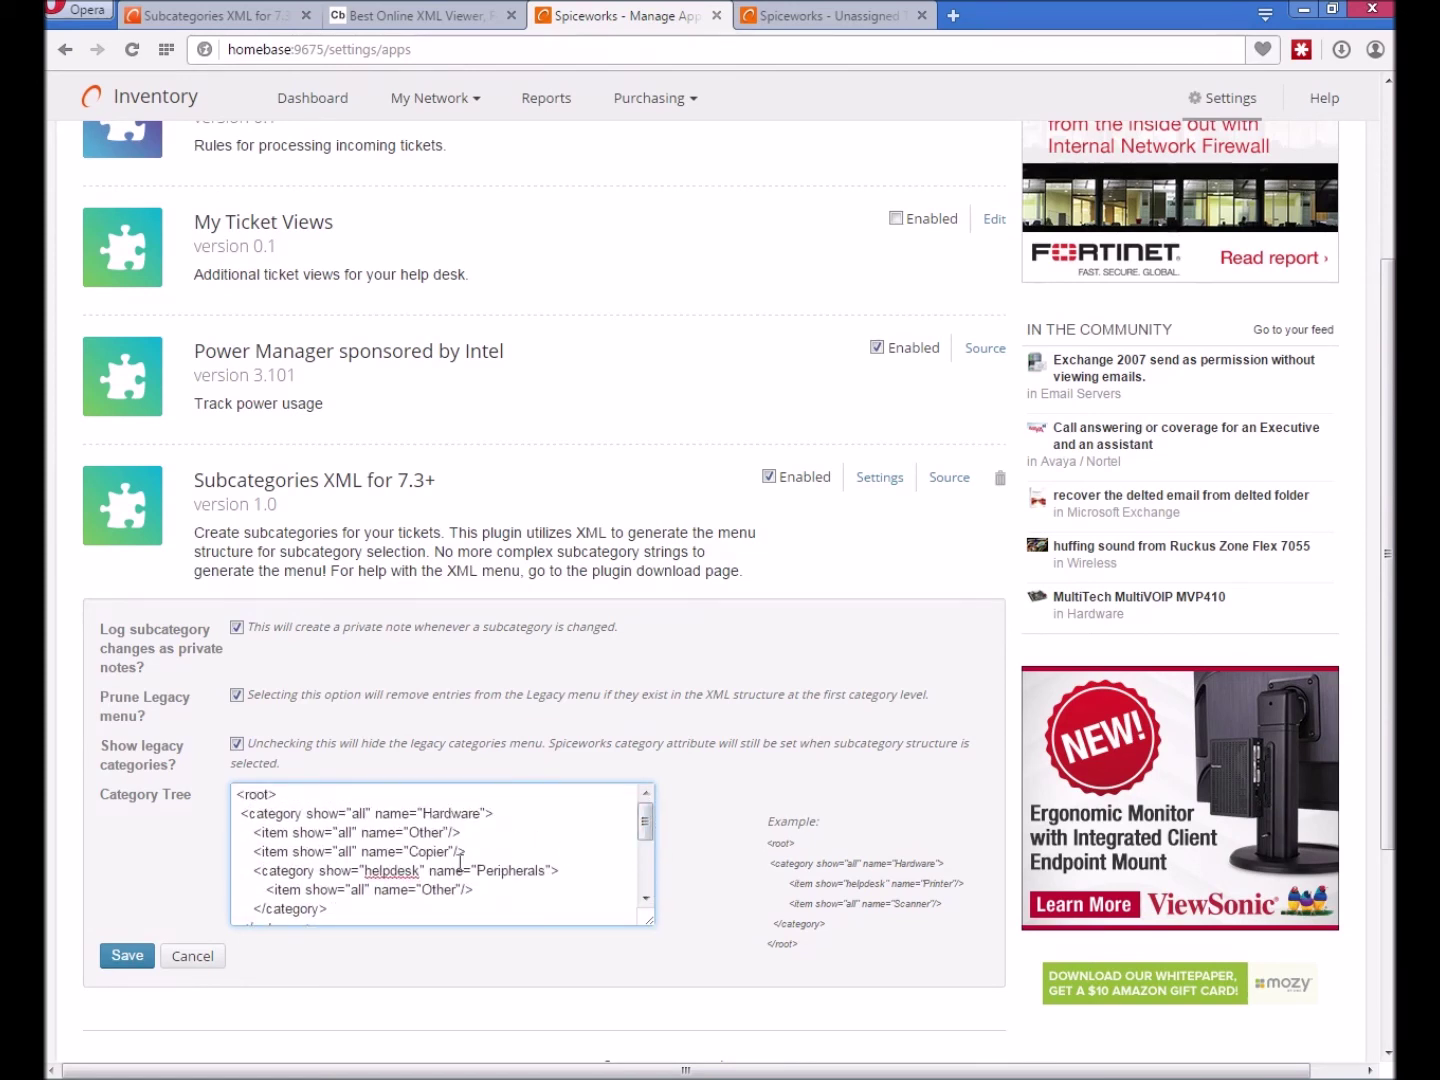
pyautogui.moveTo(281, 794); pyautogui.dragTo(272, 794)
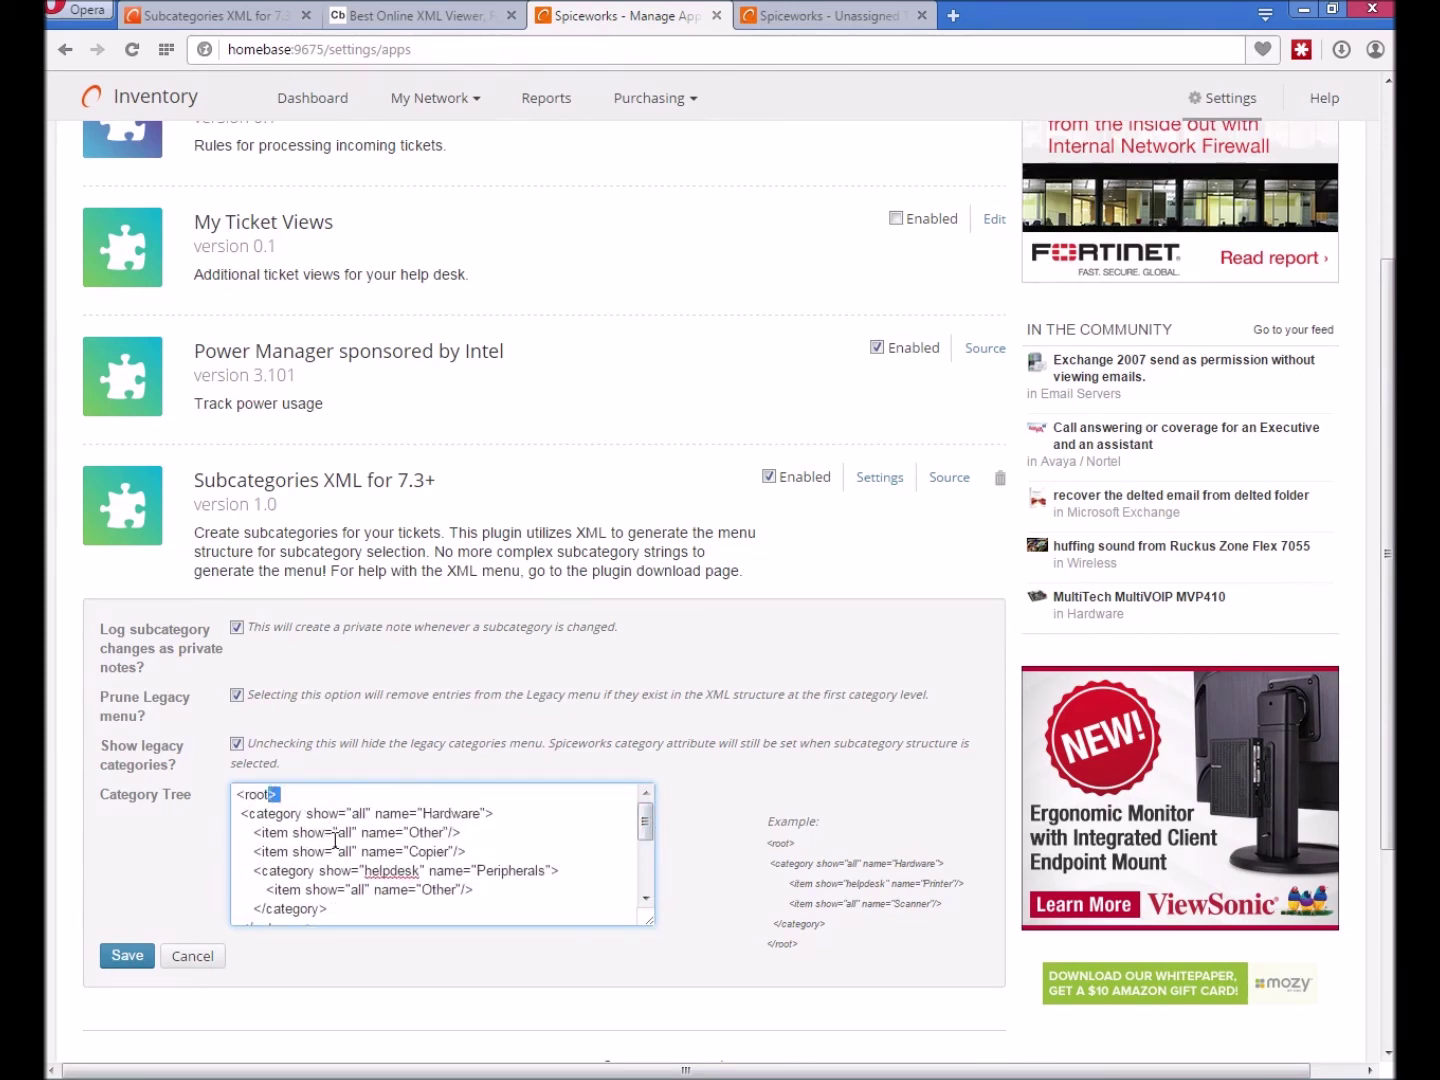
pyautogui.doubleClick(275, 815)
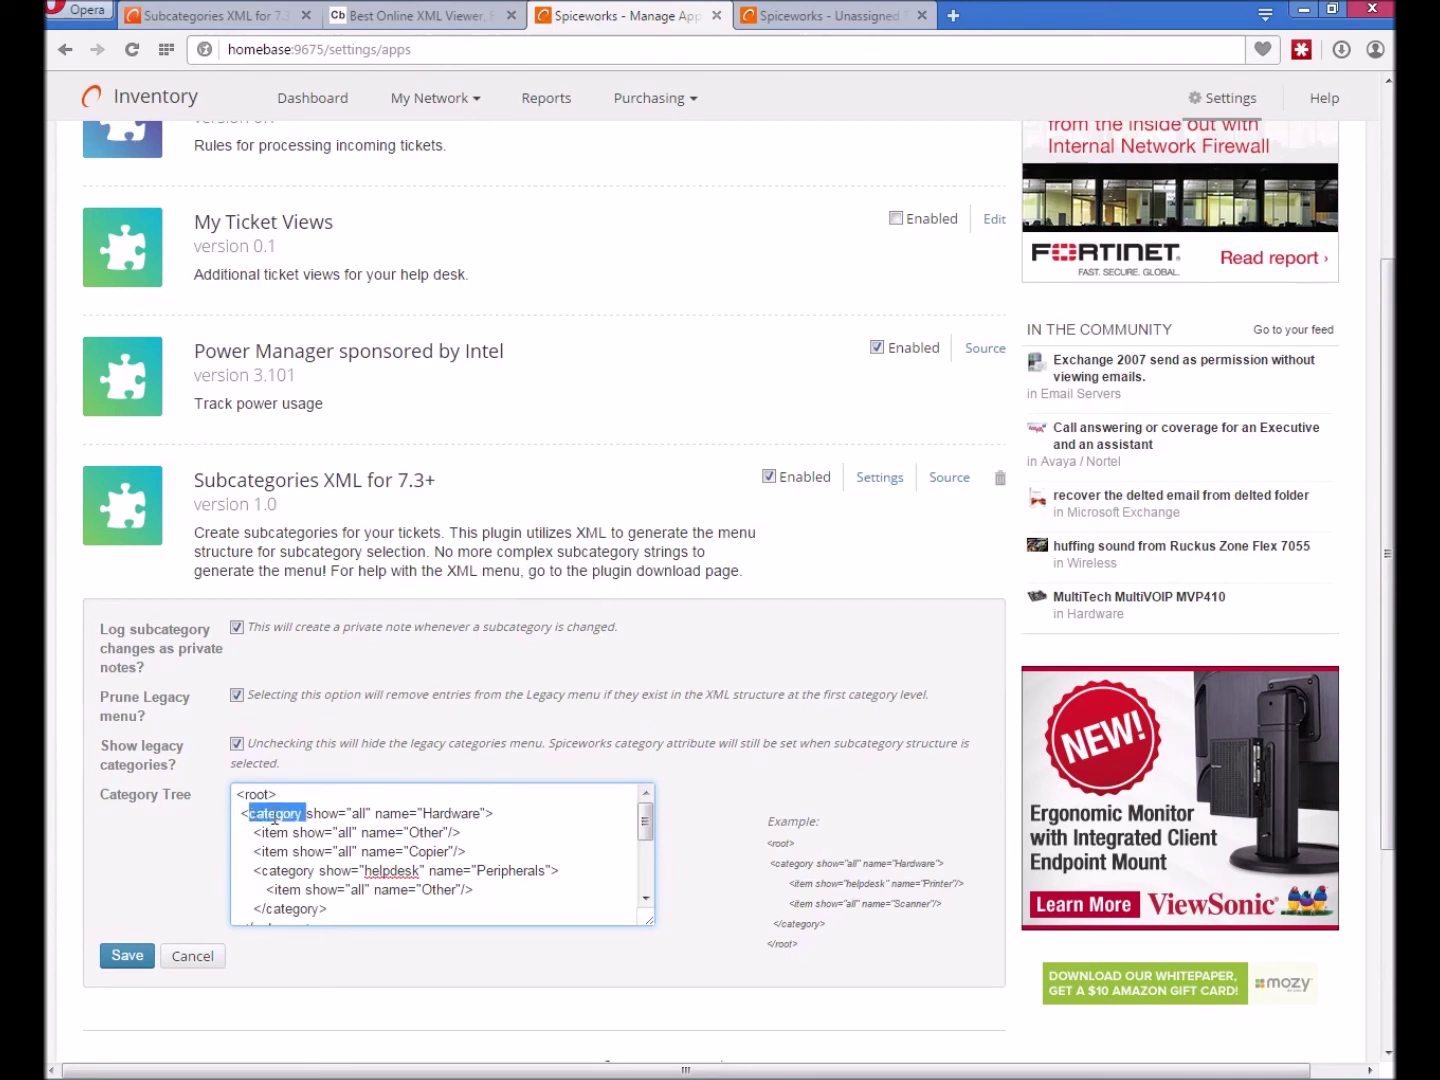
pyautogui.click(267, 831)
pyautogui.doubleClick(276, 834)
# Highlight Network's helpdesk visibility value, then the homebase:9675 server address.
pyautogui.scroll(-3, 482, 868)
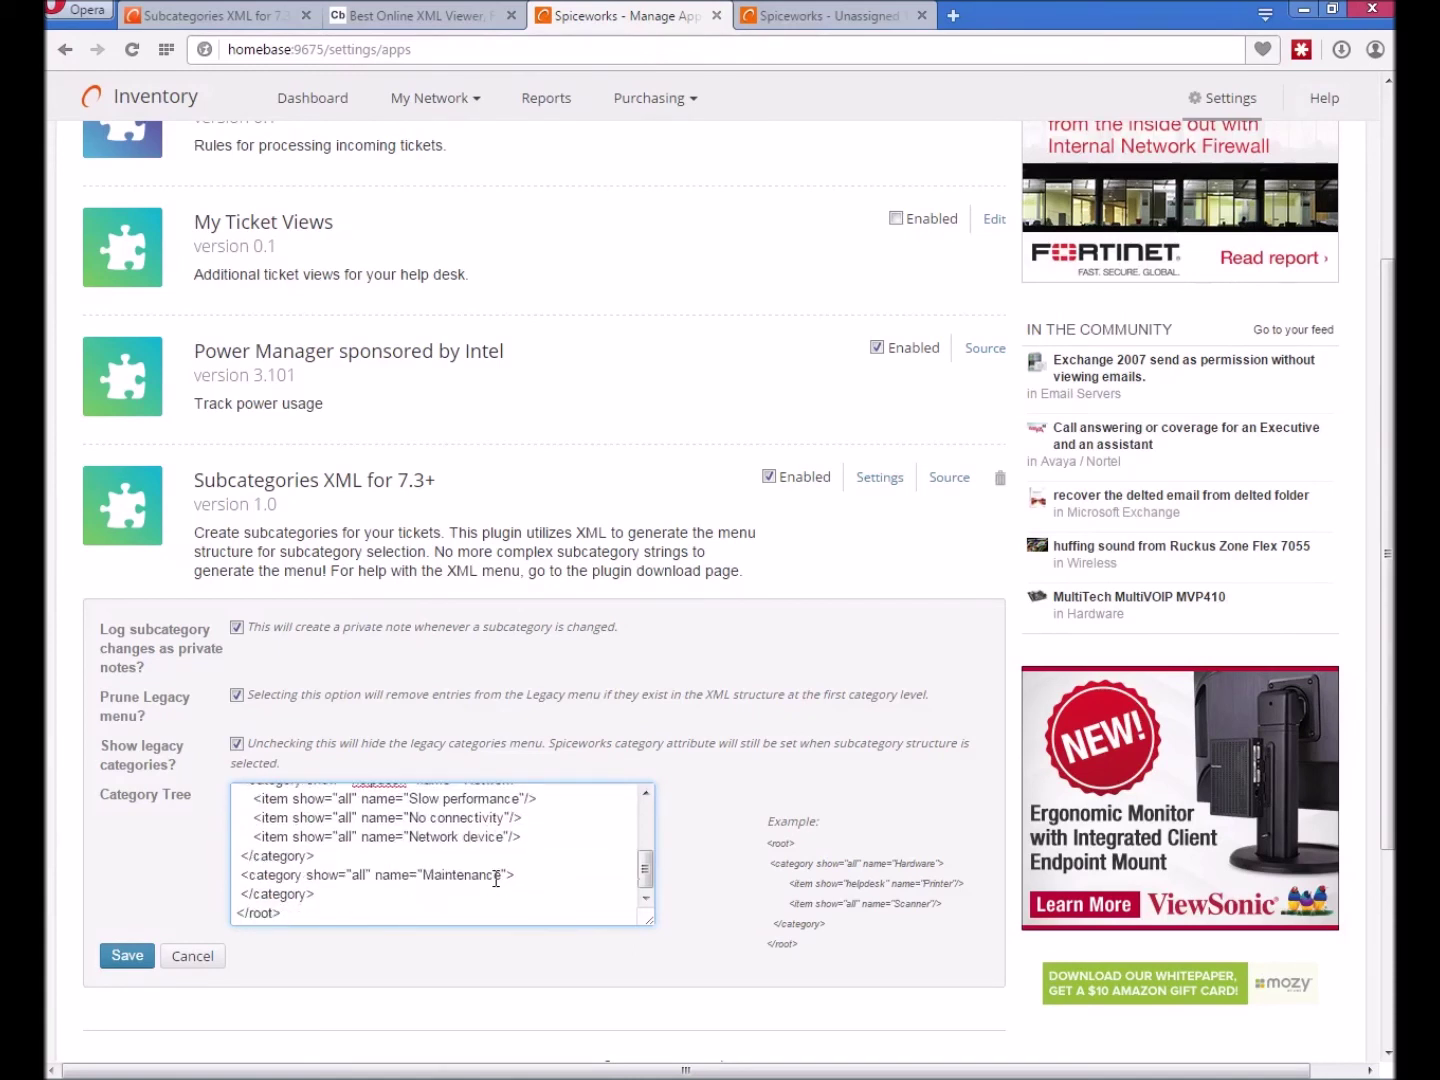
pyautogui.scroll(1, 494, 845)
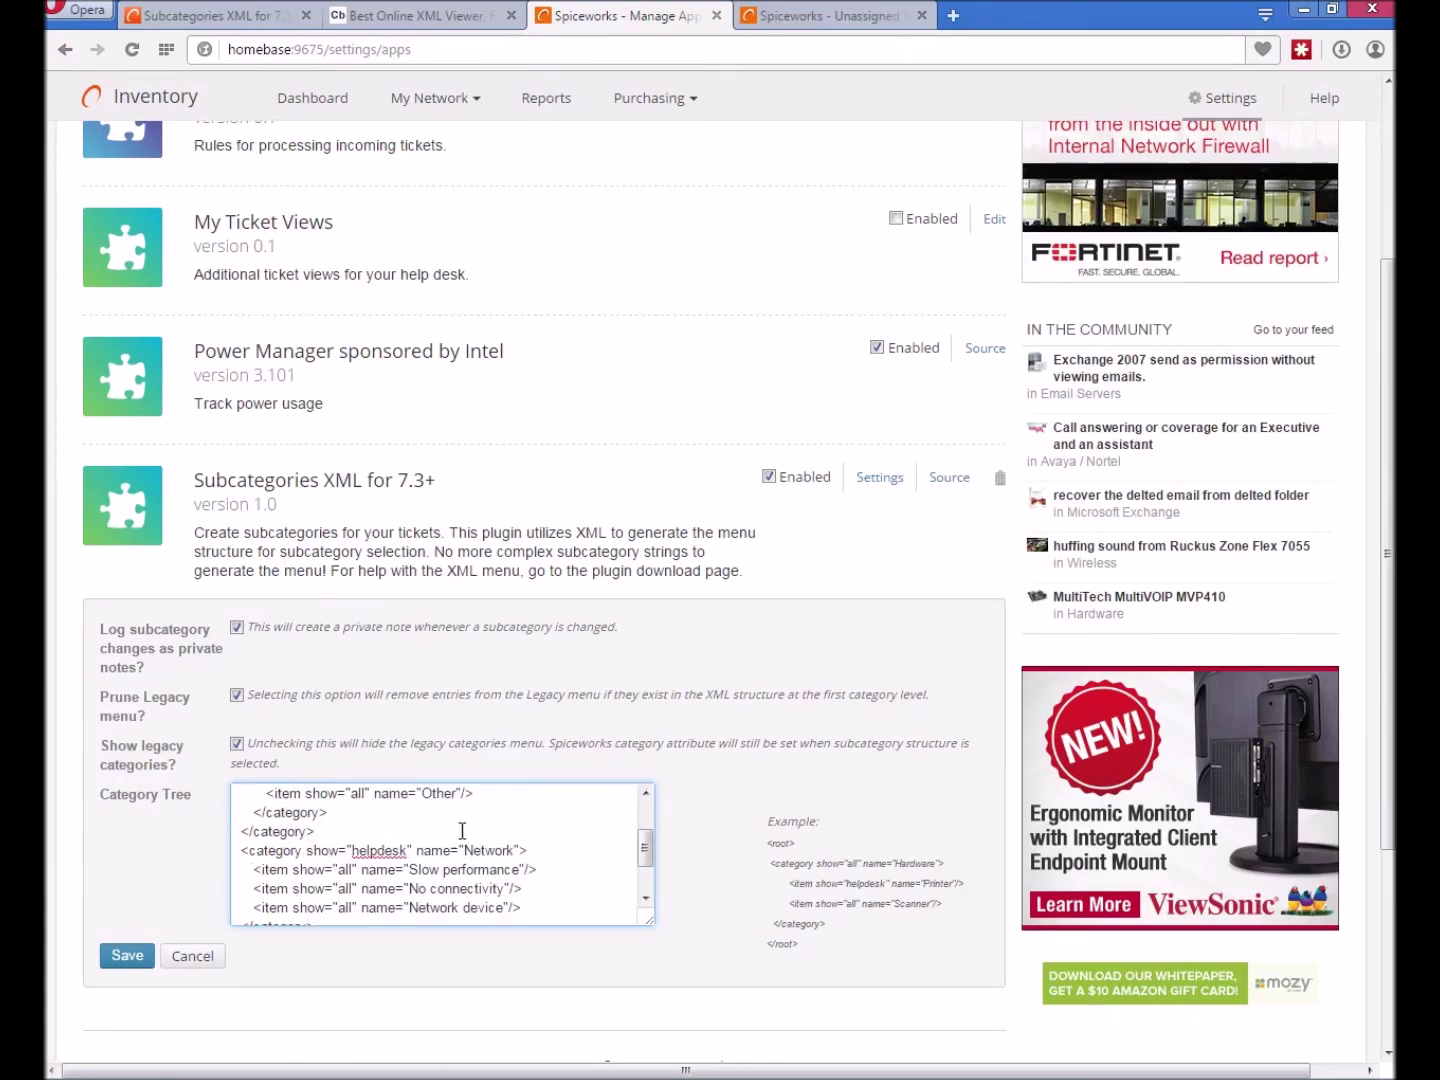
pyautogui.scroll(1, 400, 851)
pyautogui.scroll(-1, 397, 851)
pyautogui.doubleClick(384, 850)
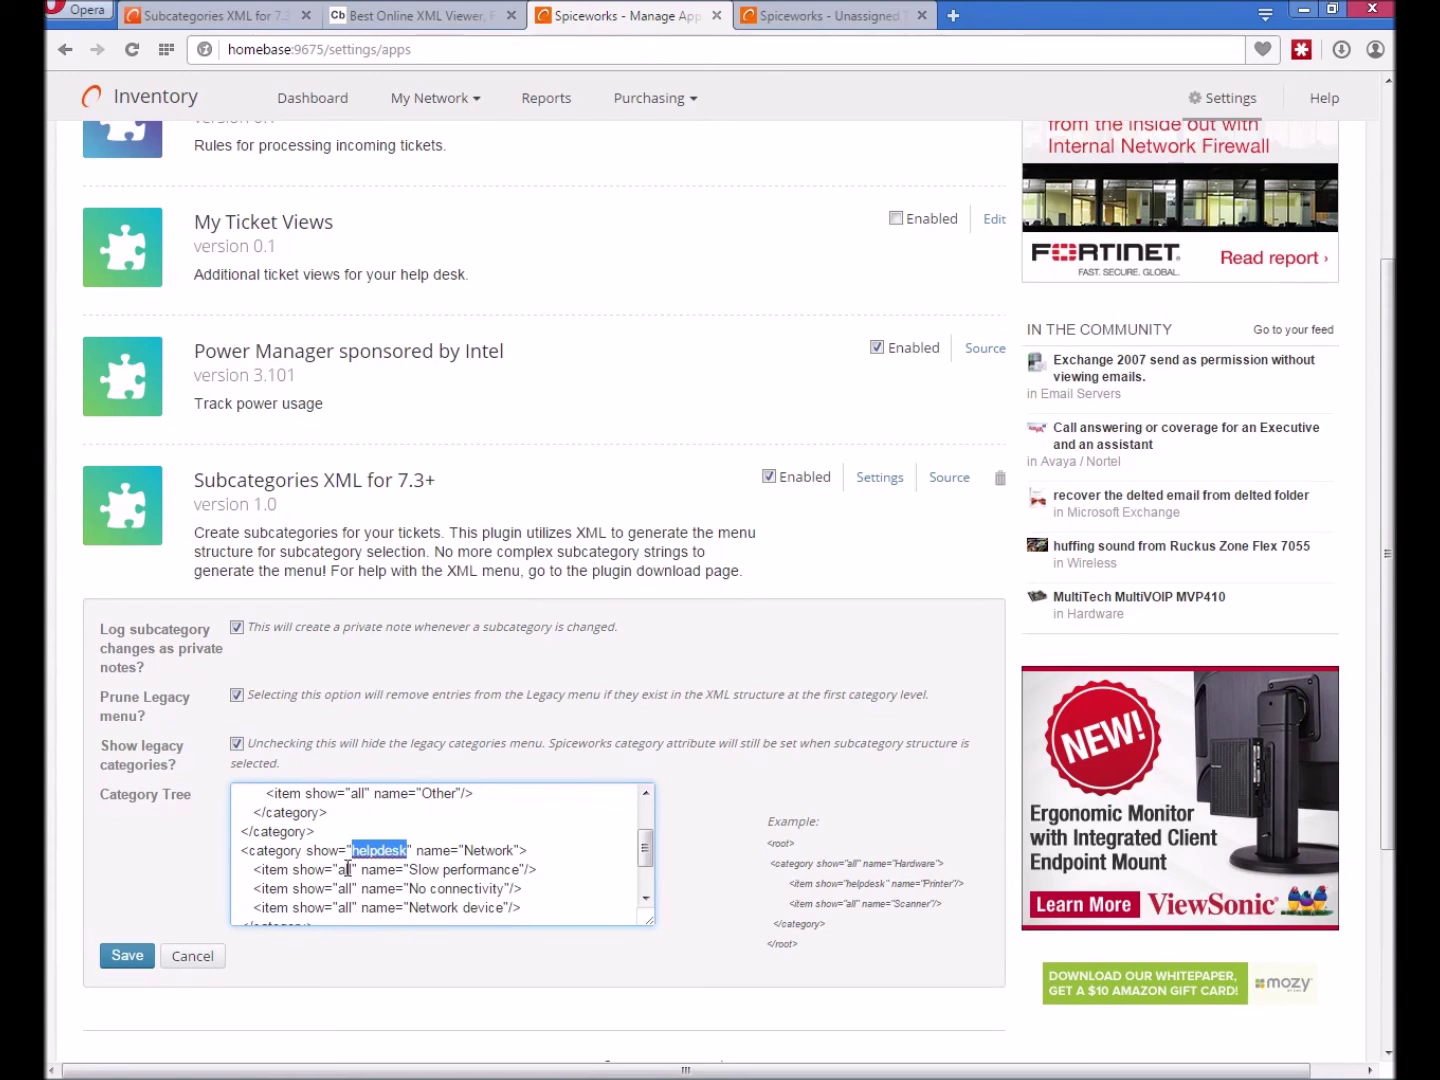
pyautogui.click(347, 869)
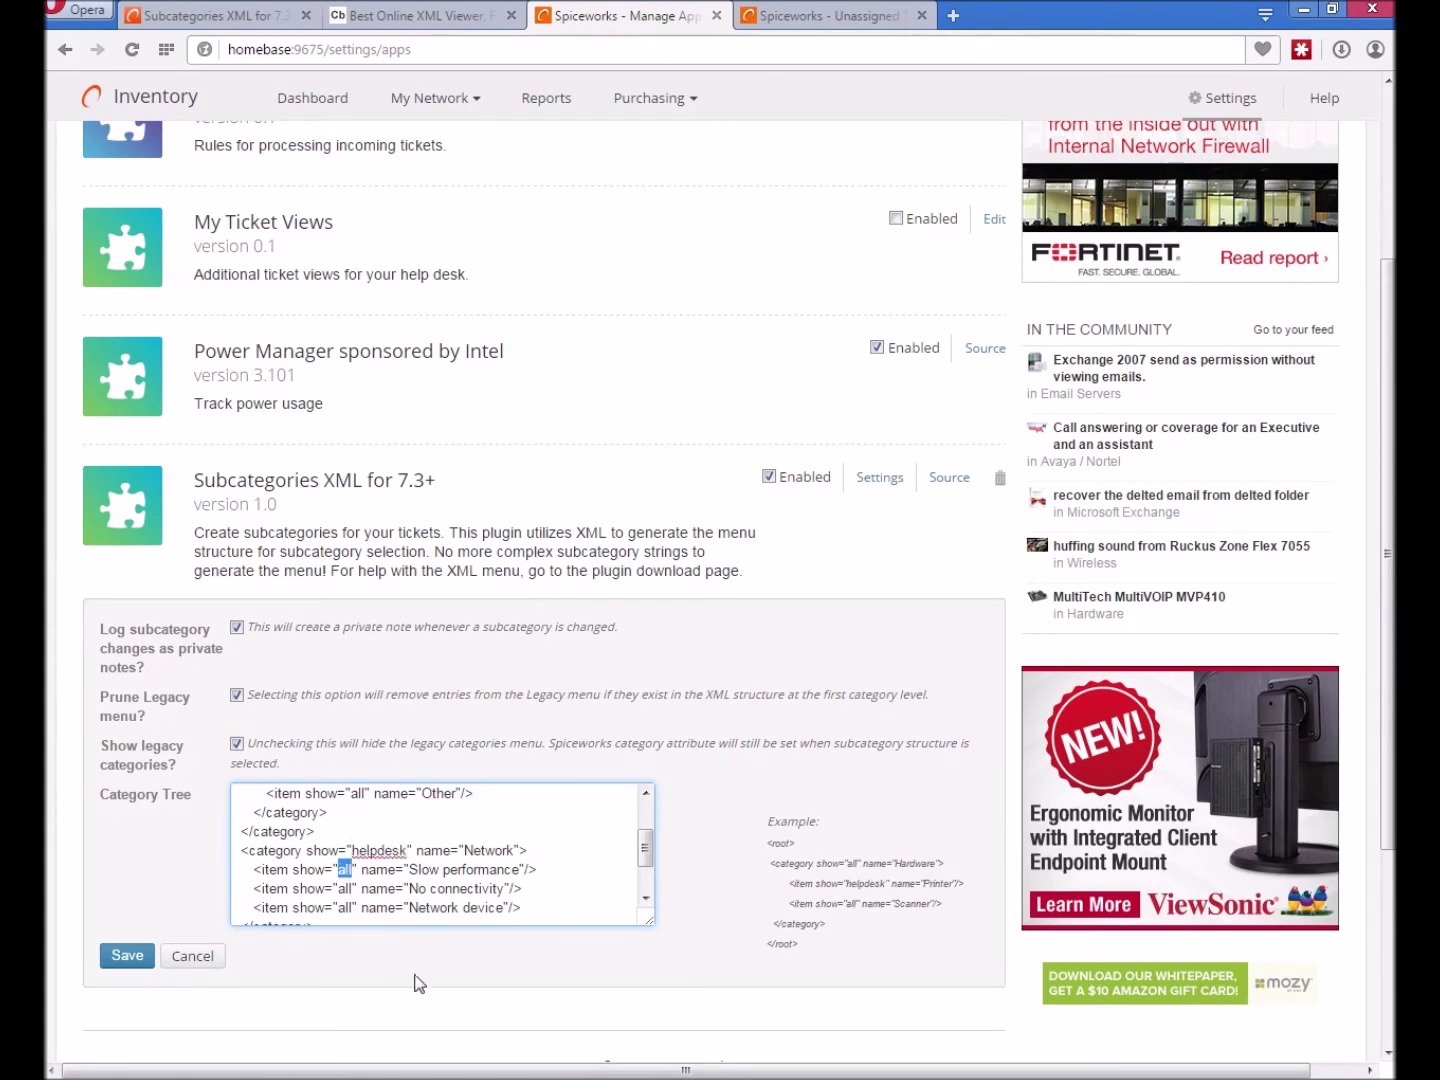
pyautogui.doubleClick(378, 850)
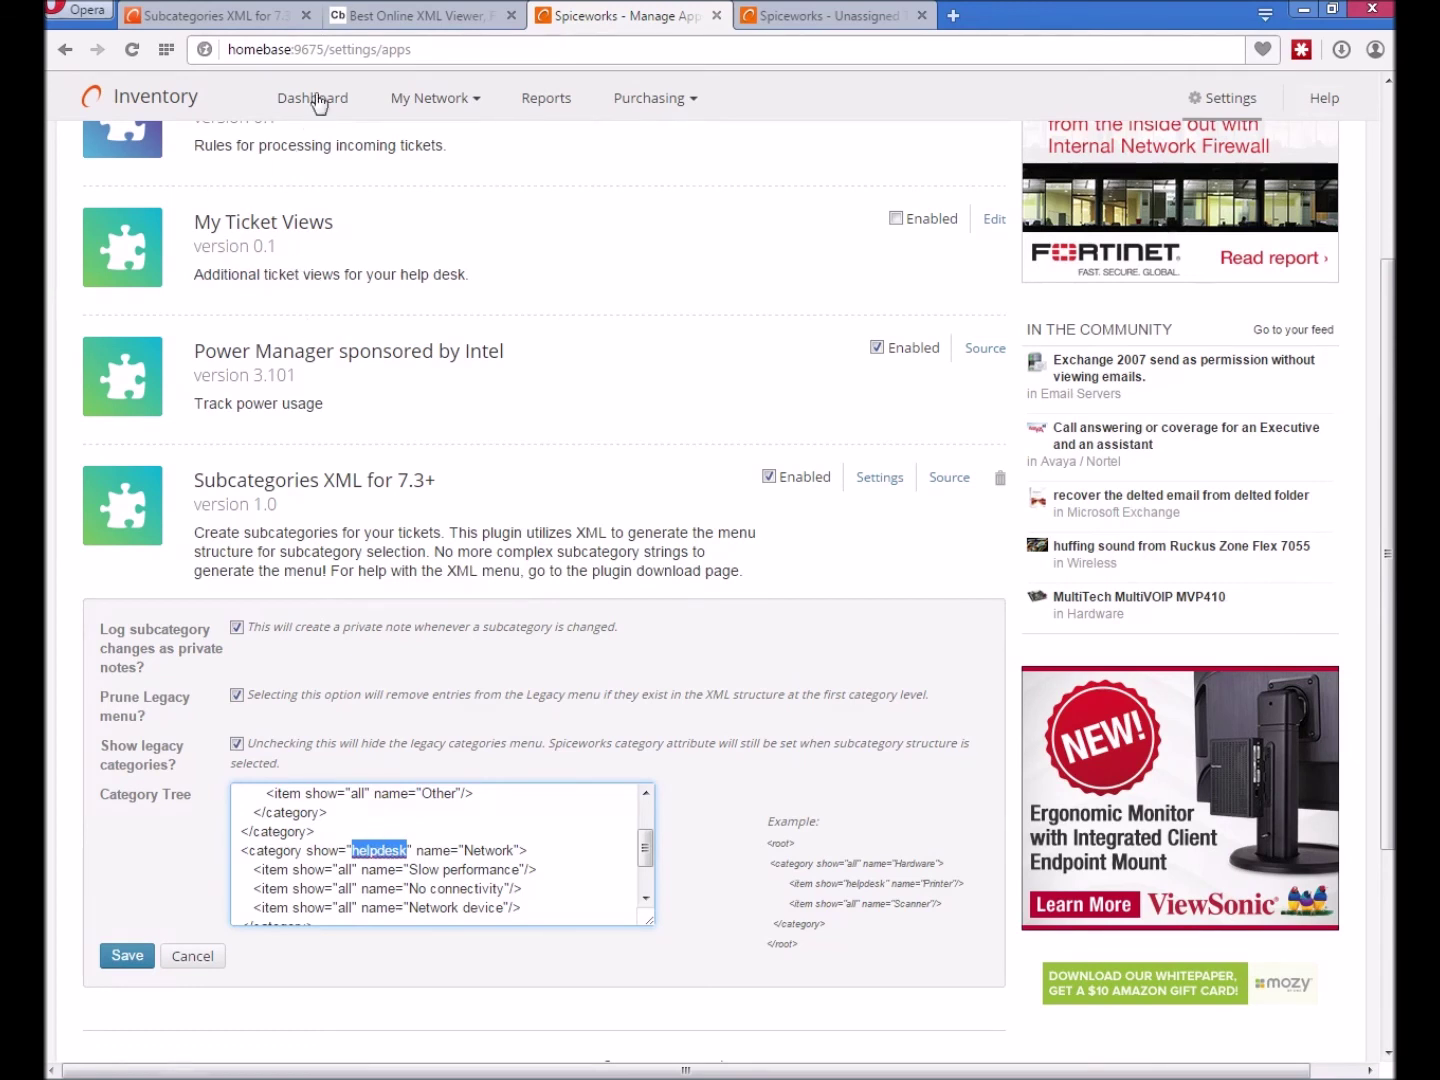
pyautogui.click(330, 48)
pyautogui.click(345, 49)
pyautogui.moveTo(323, 49); pyautogui.dragTo(222, 50)
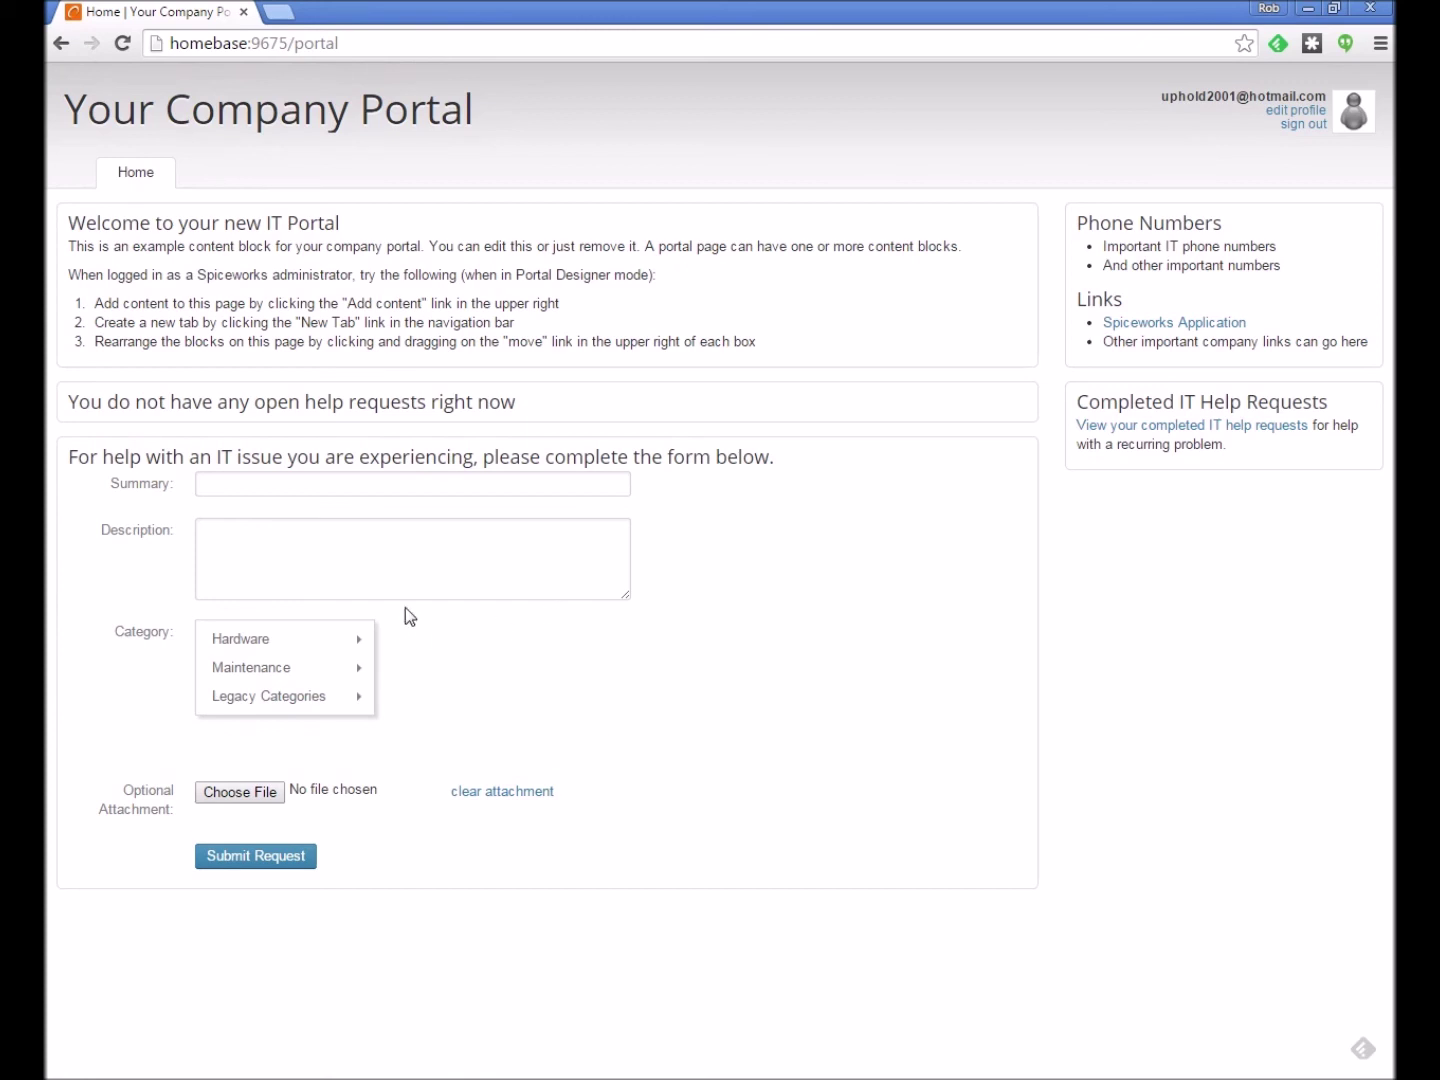
pyautogui.click(1311, 10)
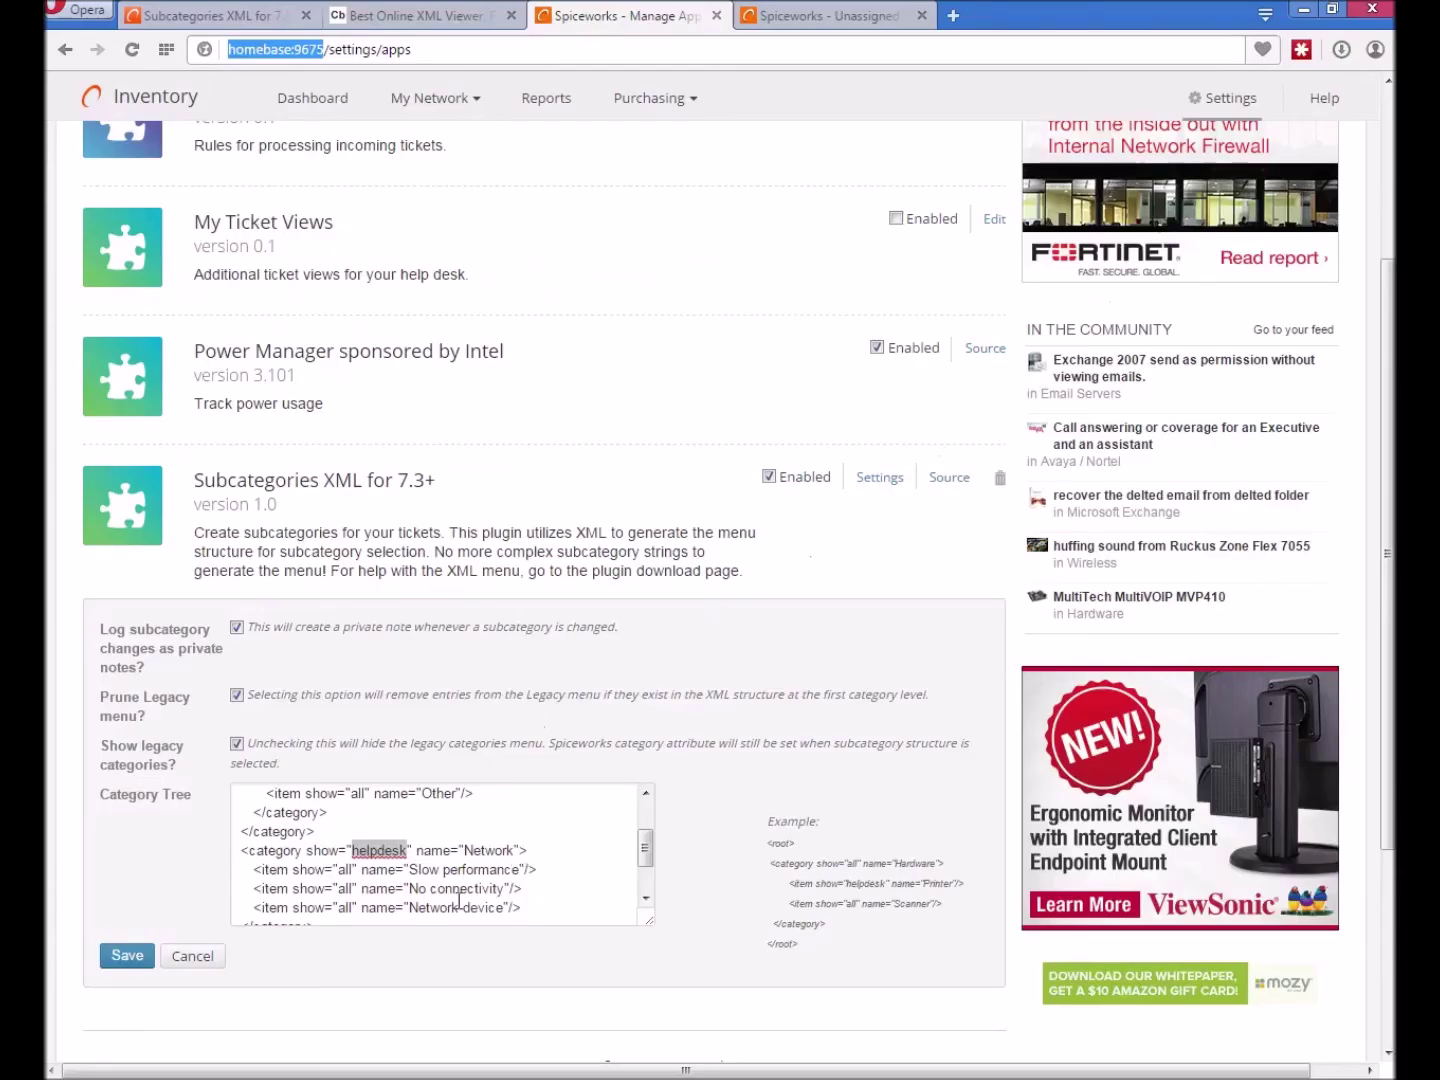
pyautogui.click(433, 850)
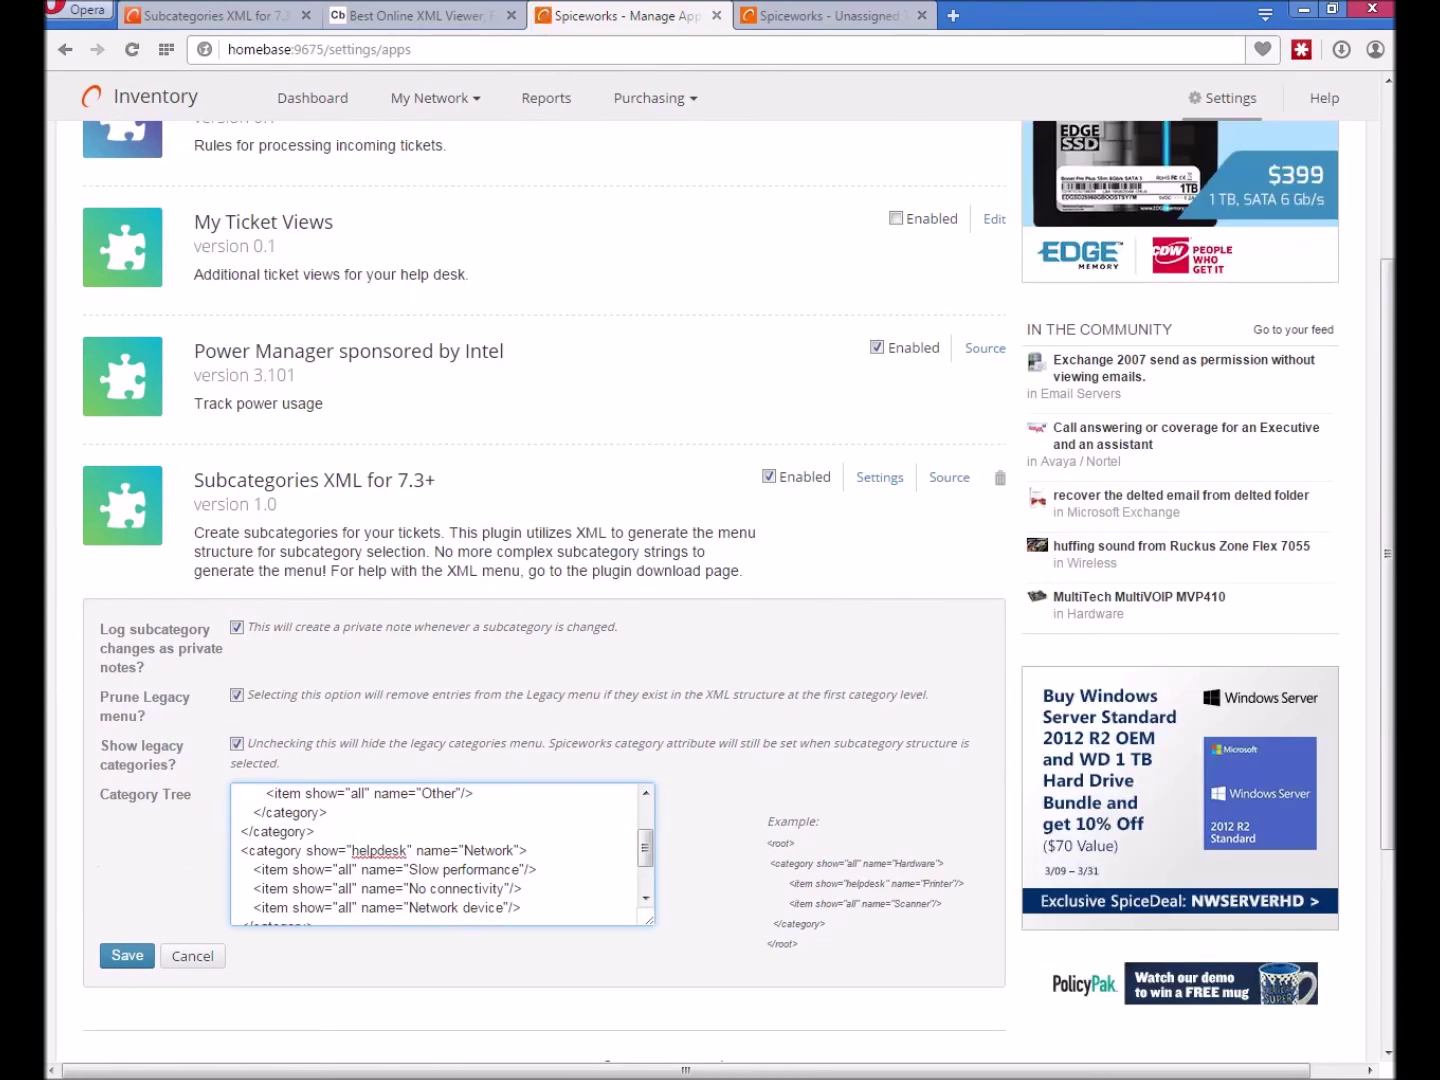
pyautogui.hotkey('alt', 'Tab')
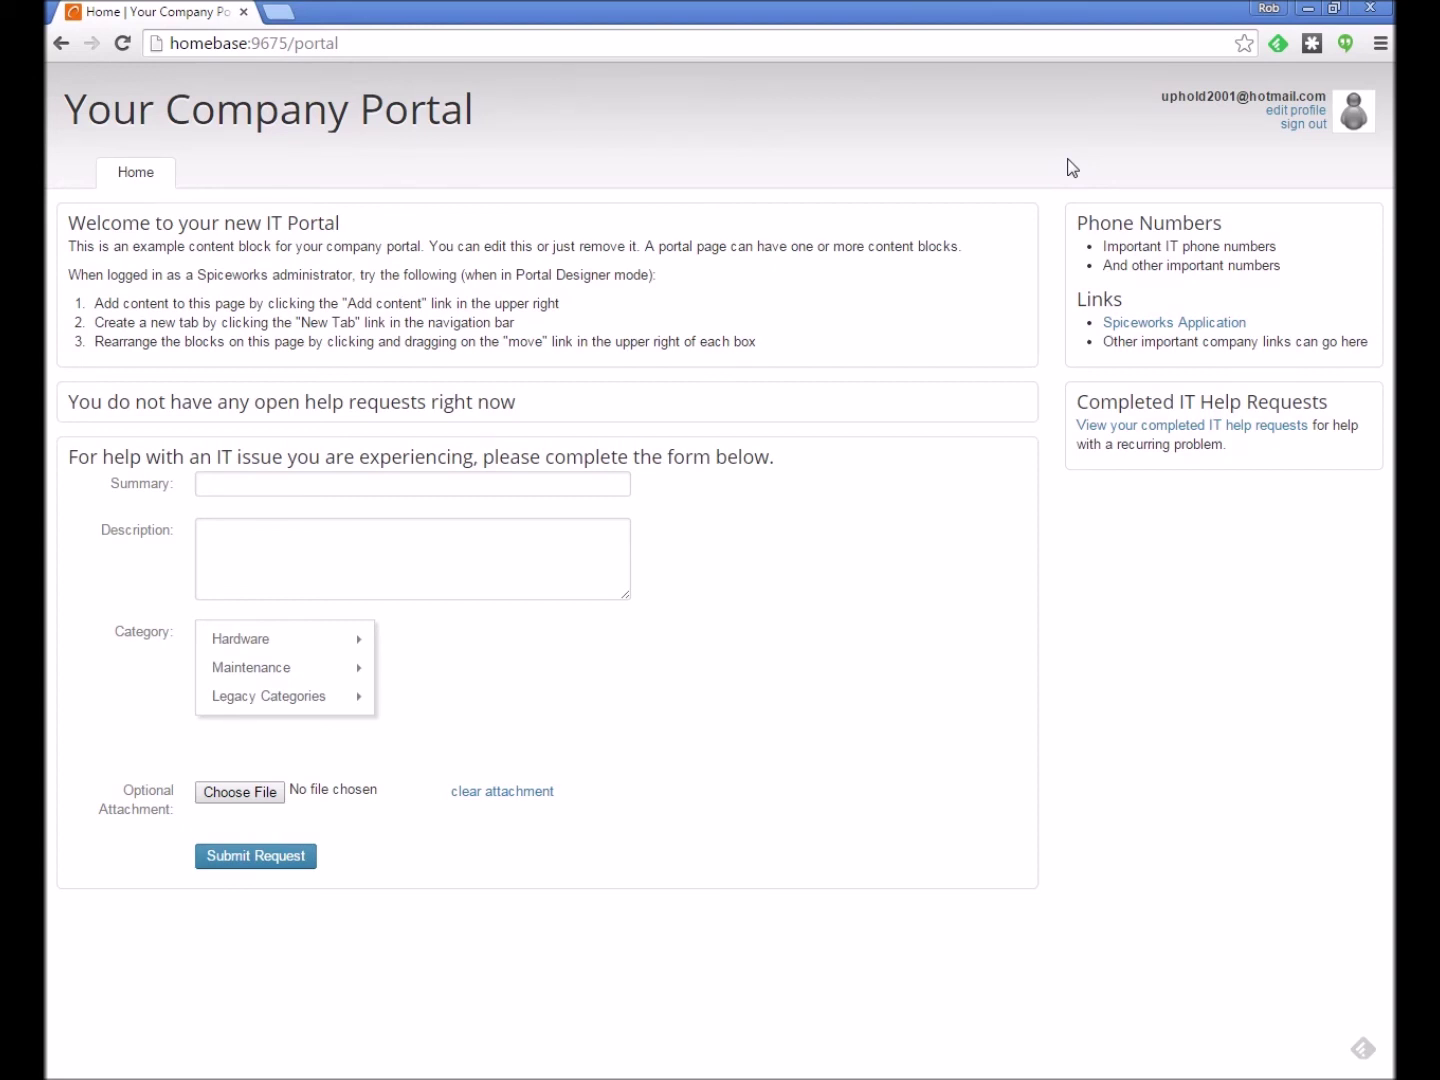
pyautogui.click(1307, 8)
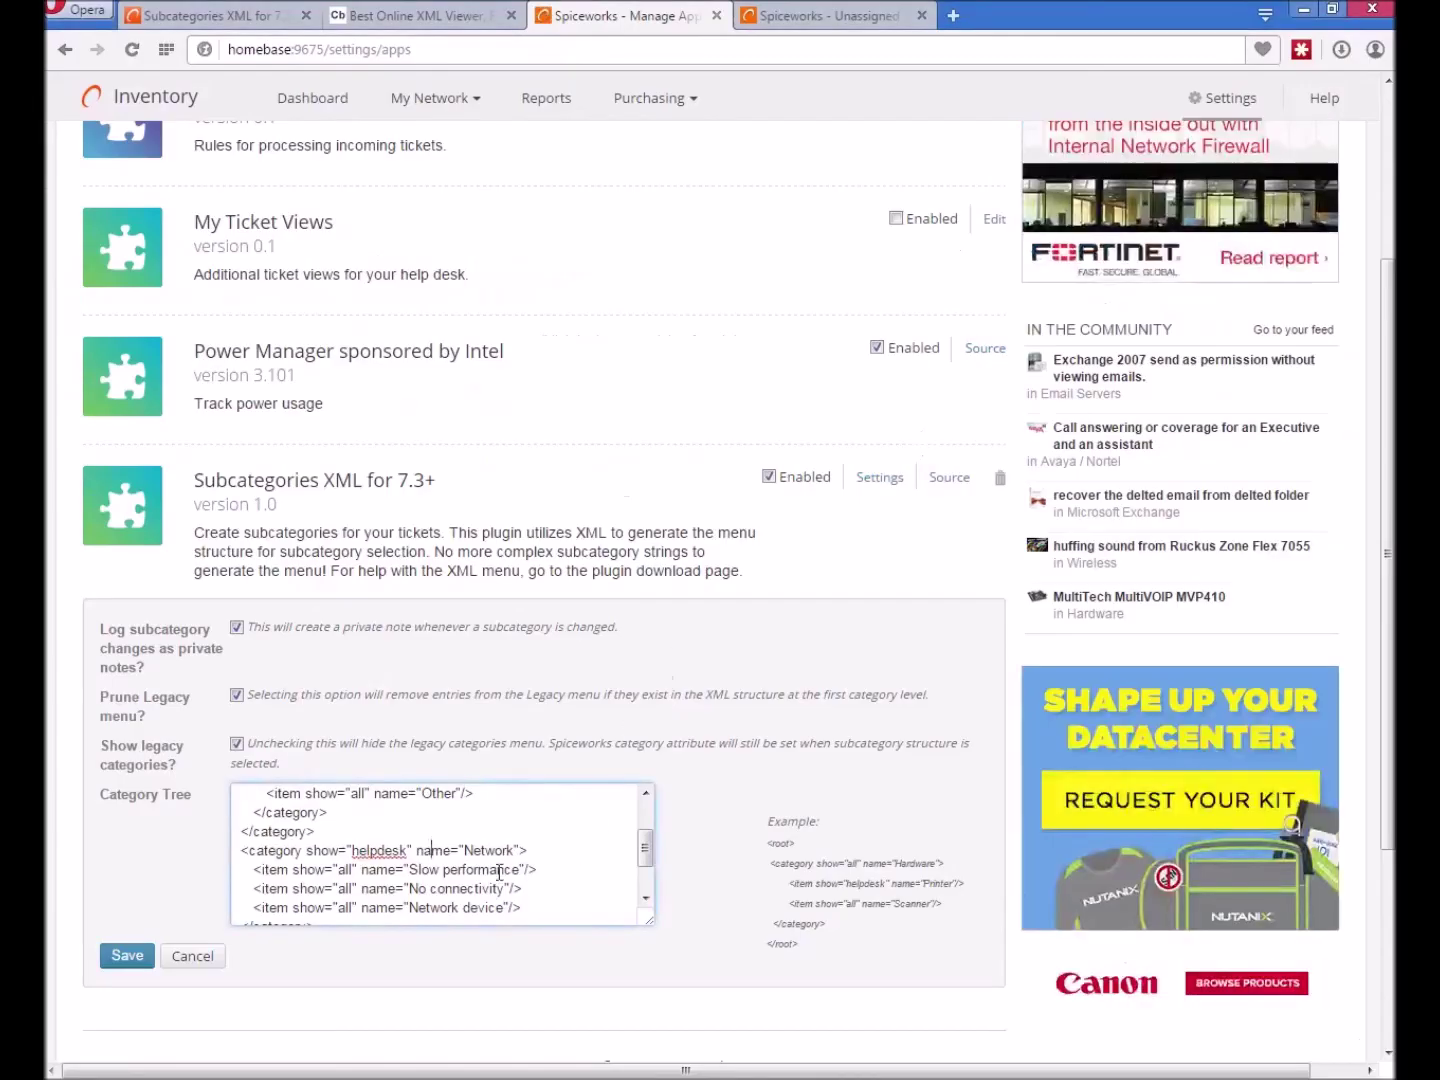
# Change Network's show value to all and Slow performance's to helpdesk, then save the category tree.
pyautogui.moveTo(644, 849); pyautogui.dragTo(644, 864)
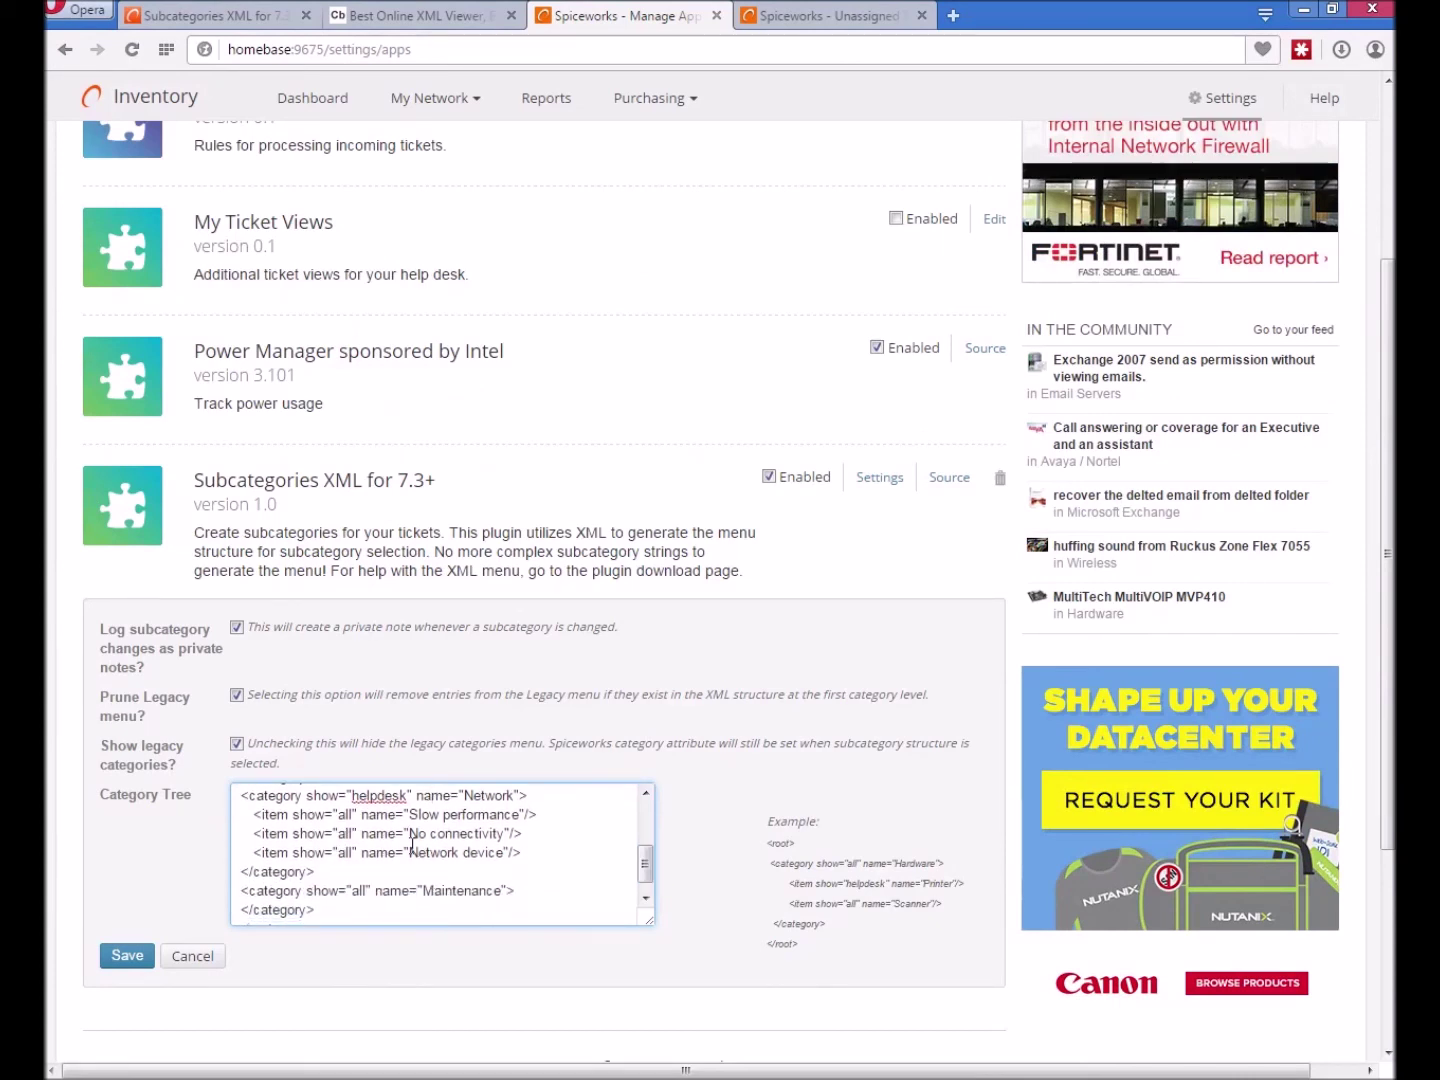
pyautogui.doubleClick(374, 797)
pyautogui.write('all')
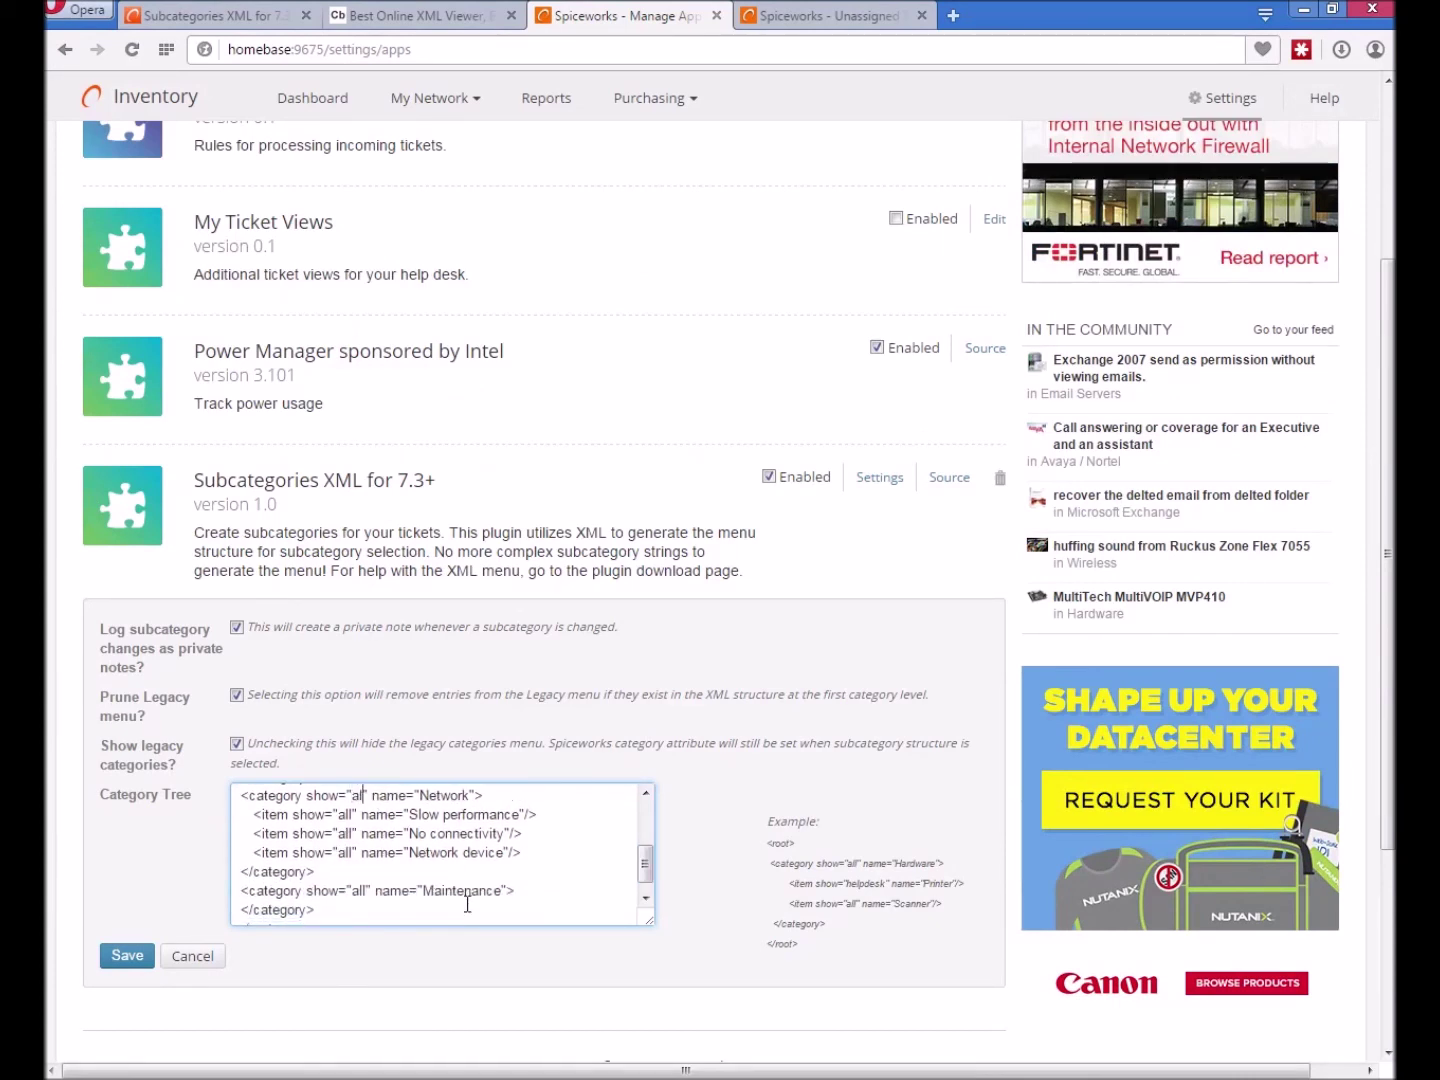
pyautogui.press('BackSpace')
pyautogui.press('BackSpace')
pyautogui.press('BackSpace')
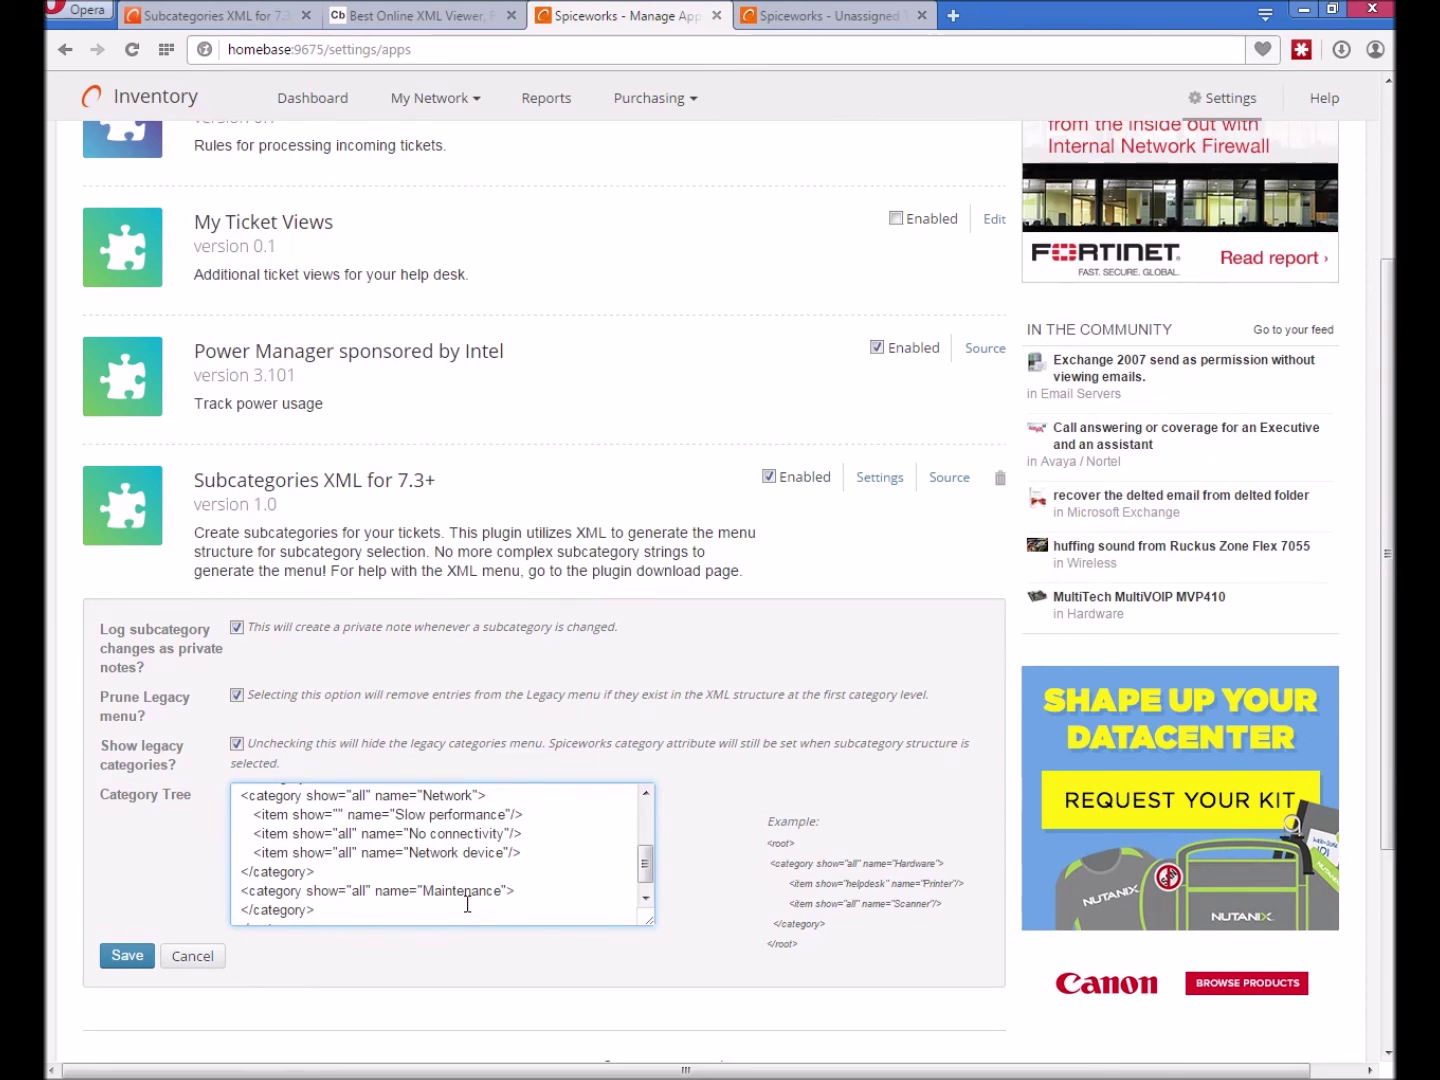
pyautogui.write('helpldesk')
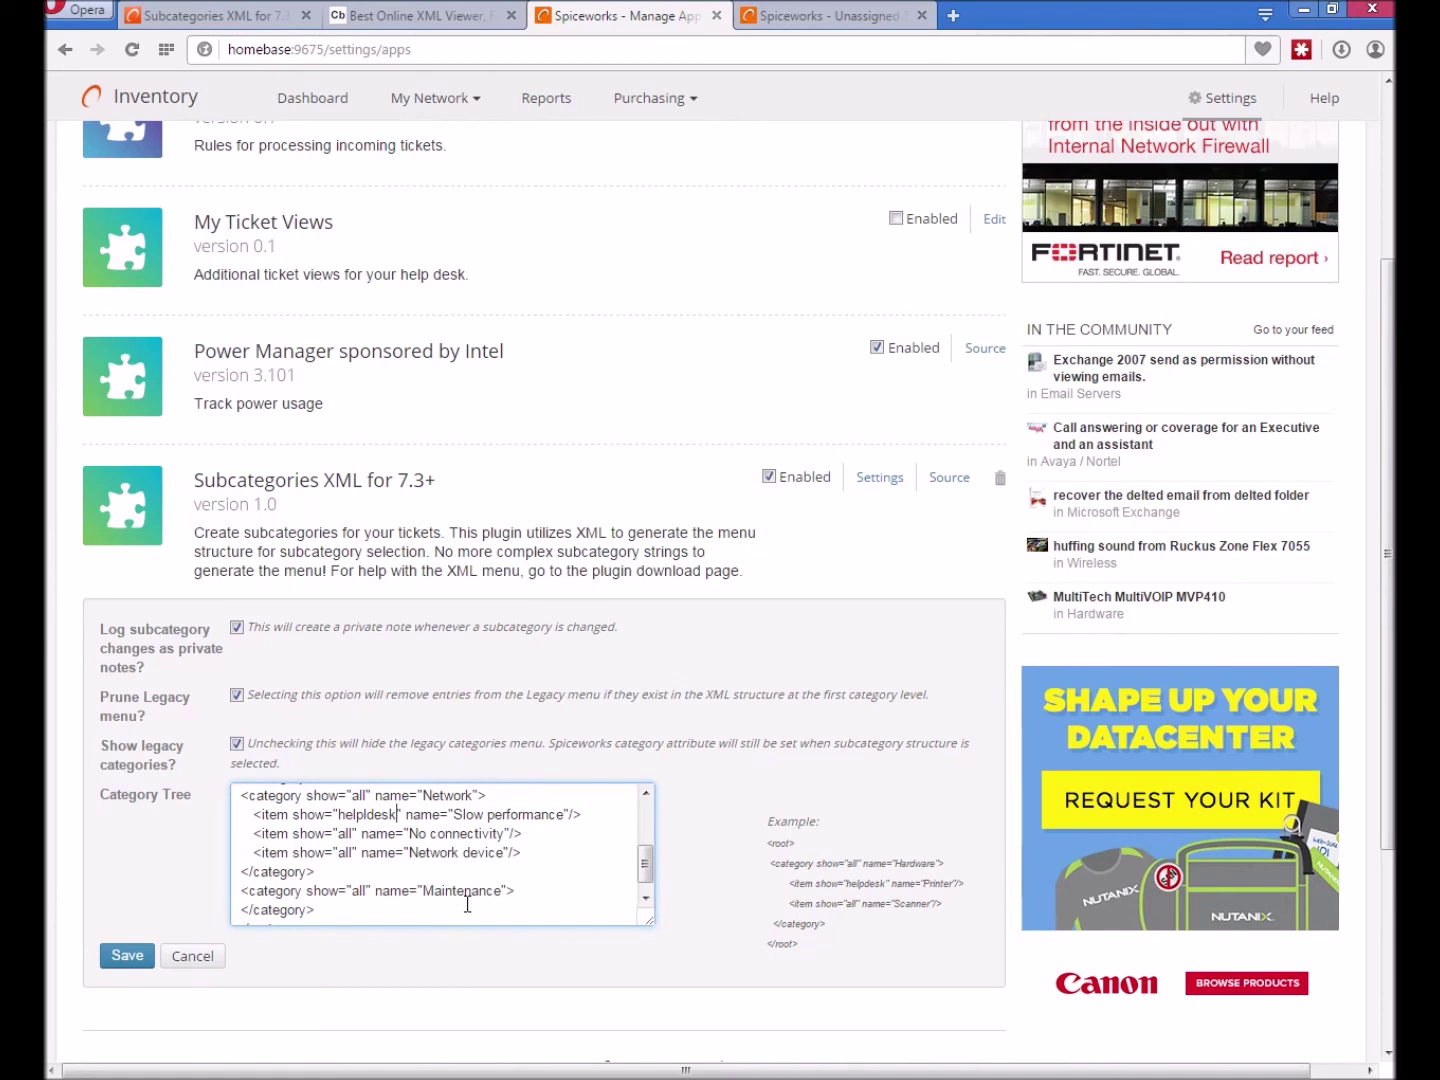
pyautogui.click(133, 957)
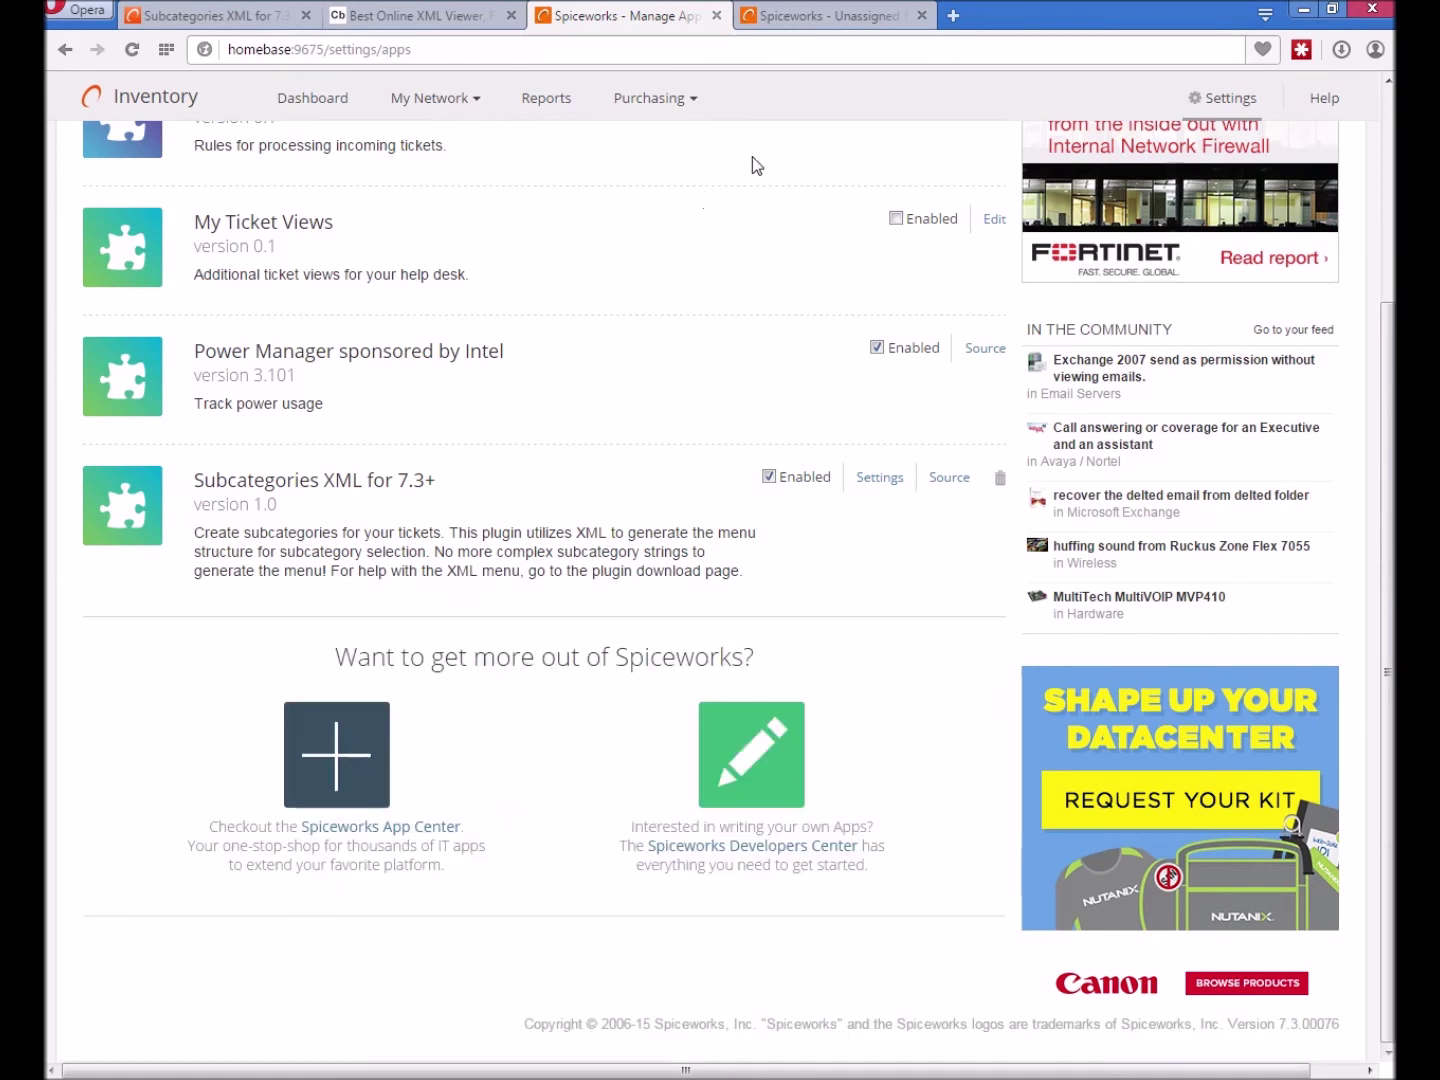
pyautogui.click(826, 18)
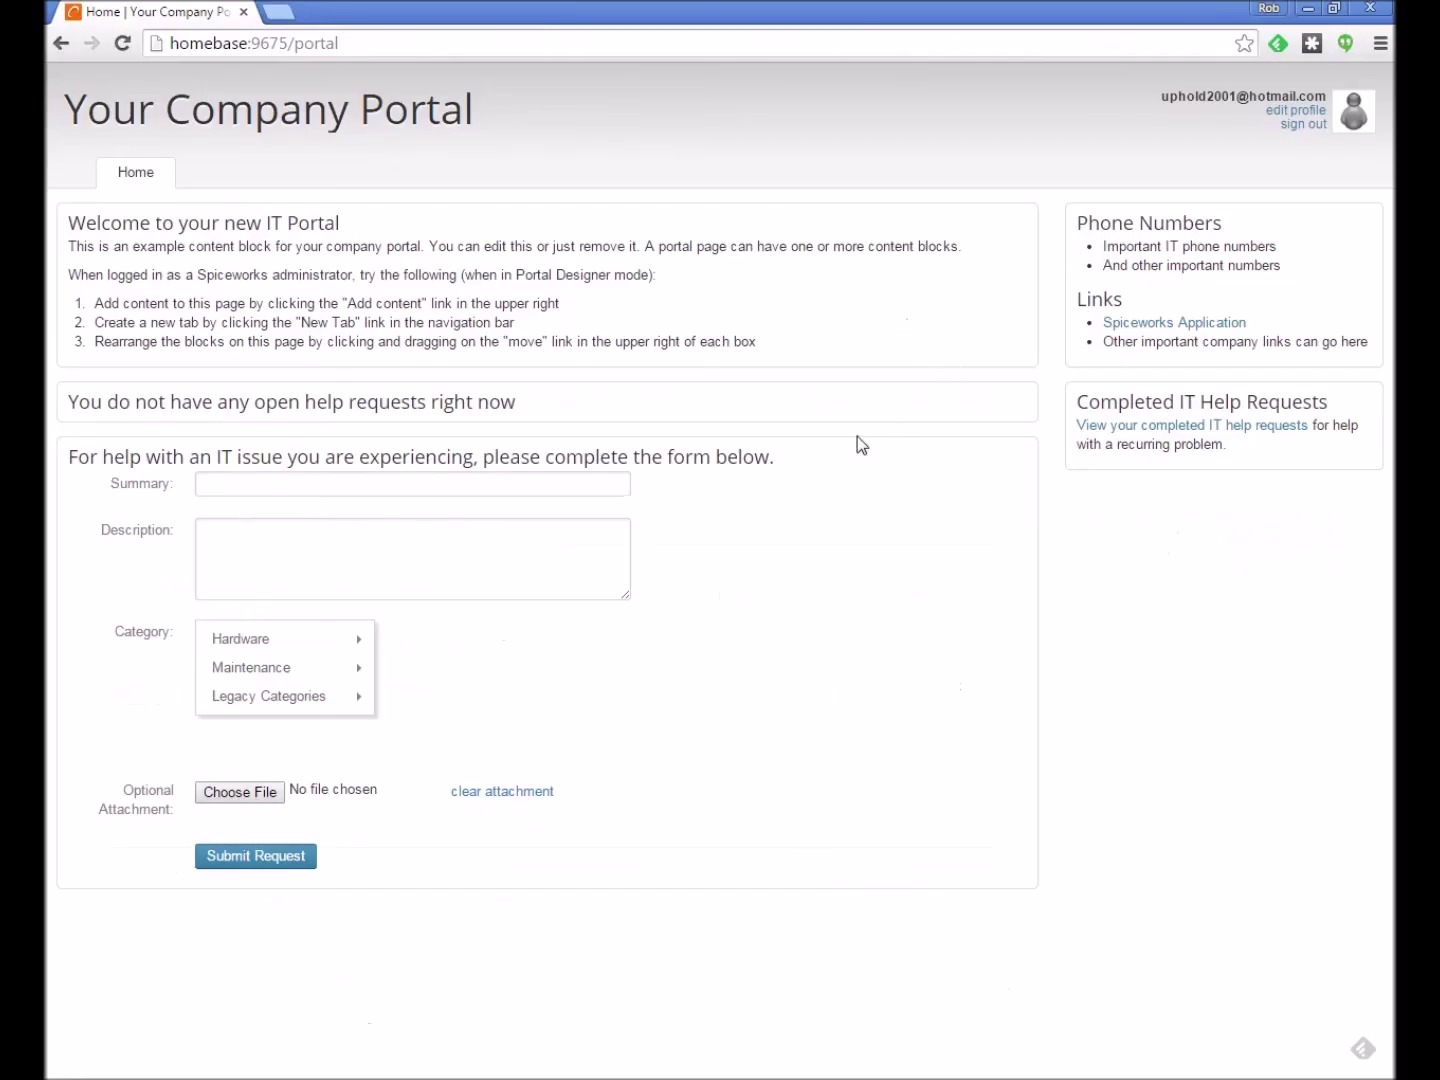
# File a portal request 'Hey! This is a test' with description 'Test ticket' under Network > No connectivity.
pyautogui.press('F5')
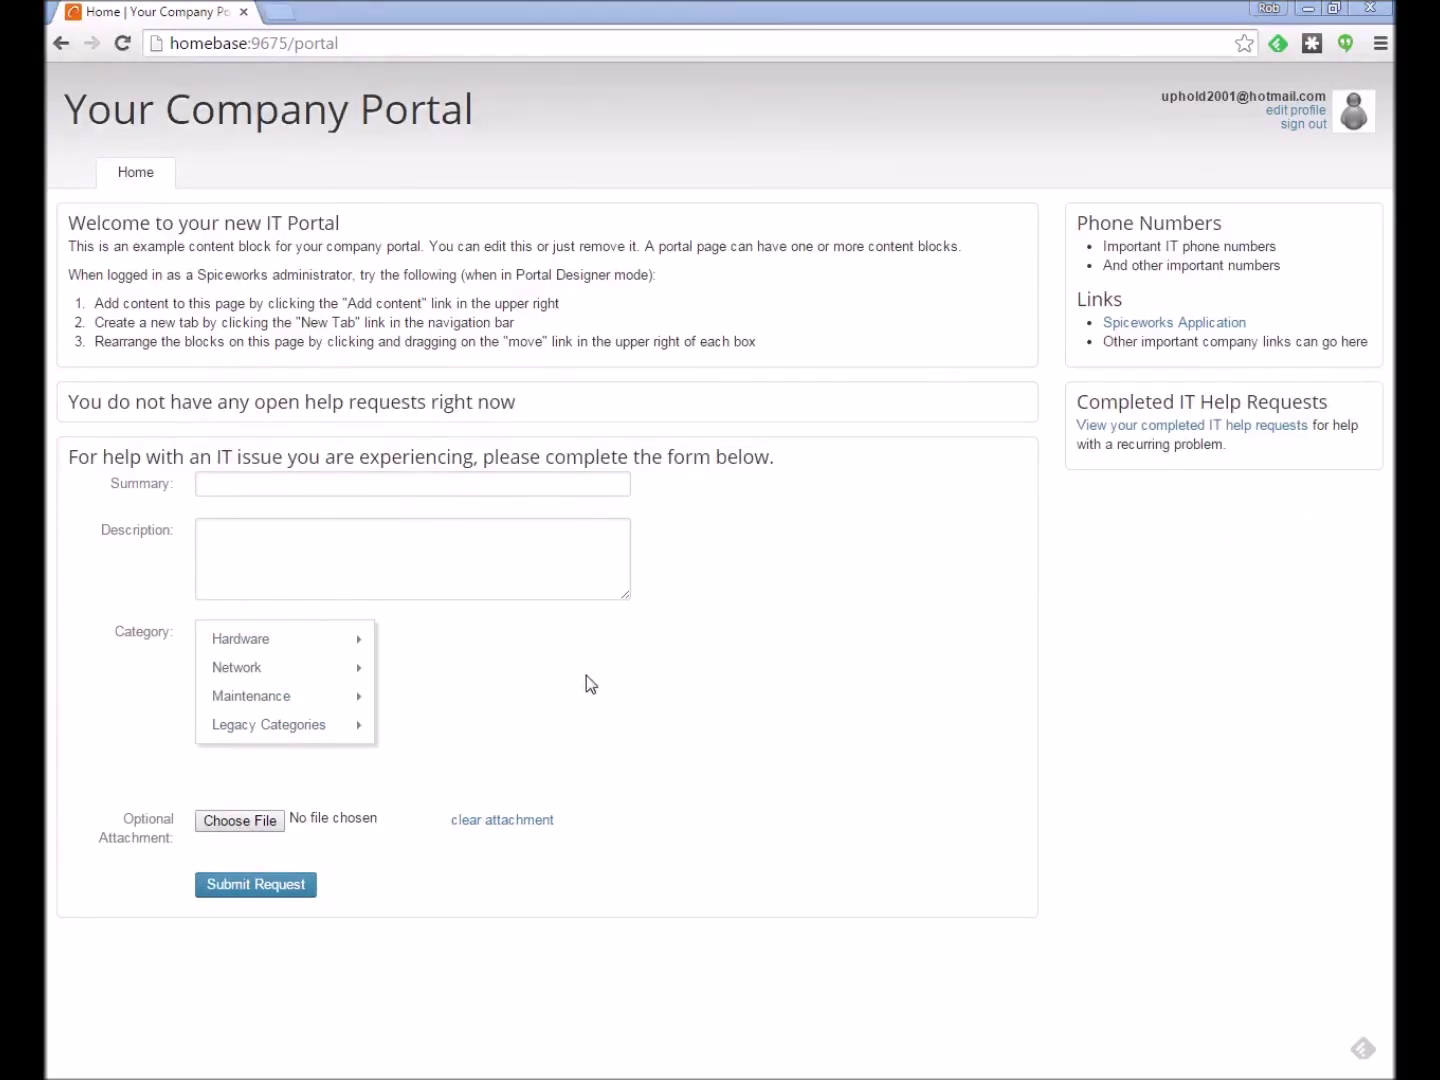
pyautogui.moveTo(303, 672)
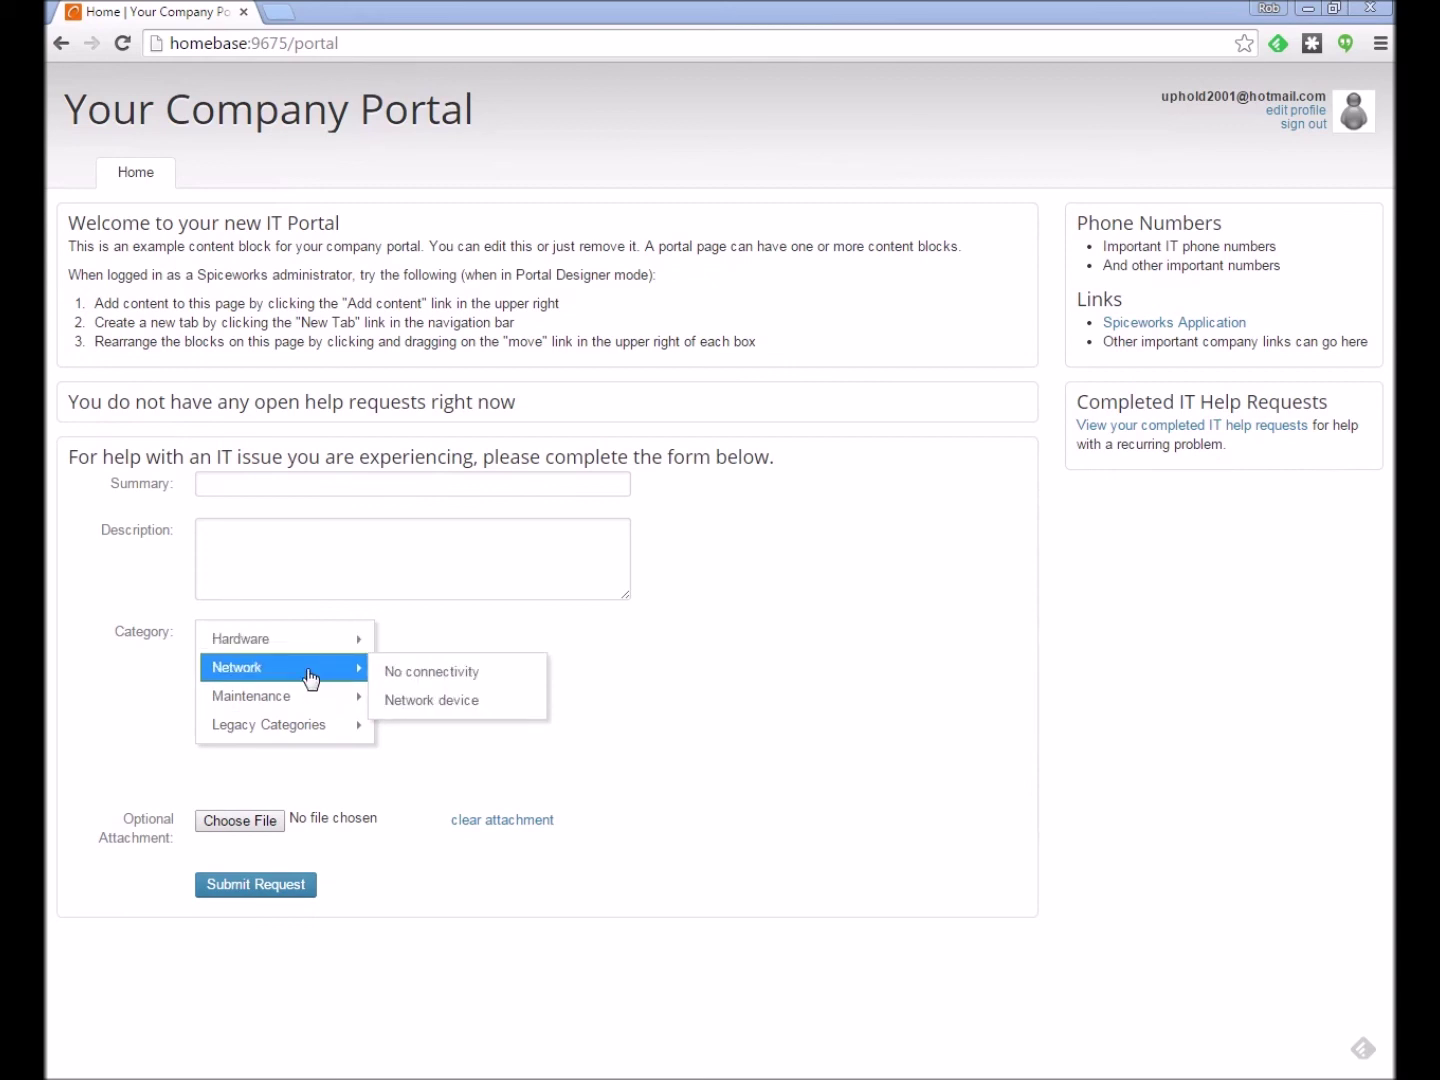
pyautogui.click(410, 680)
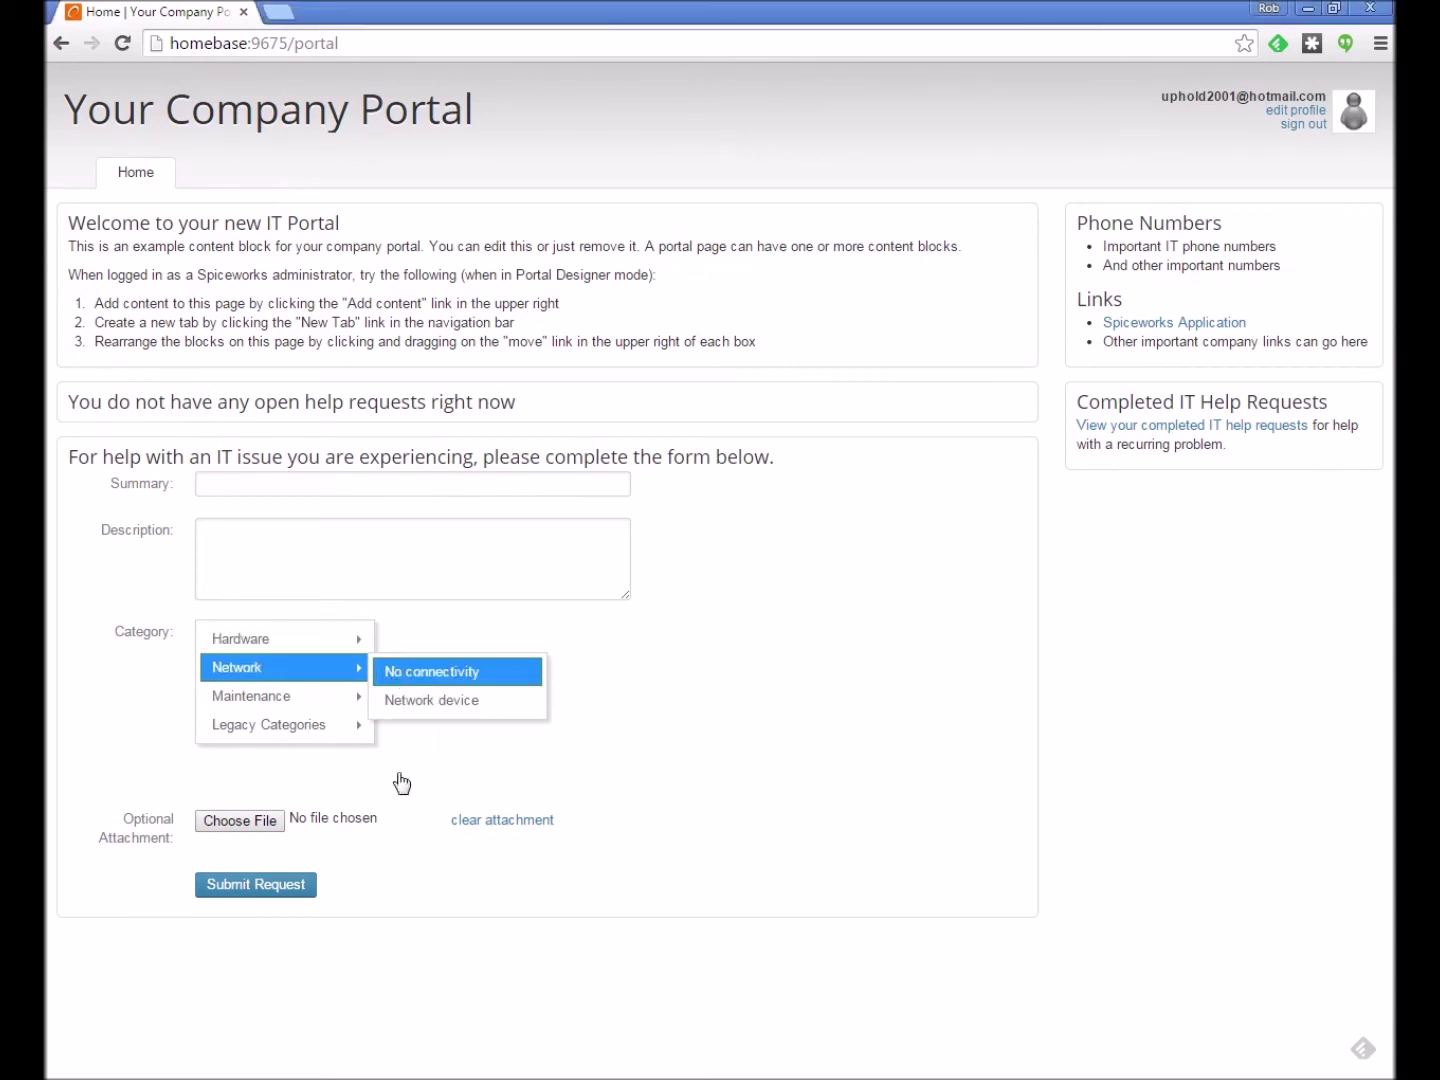
pyautogui.click(279, 529)
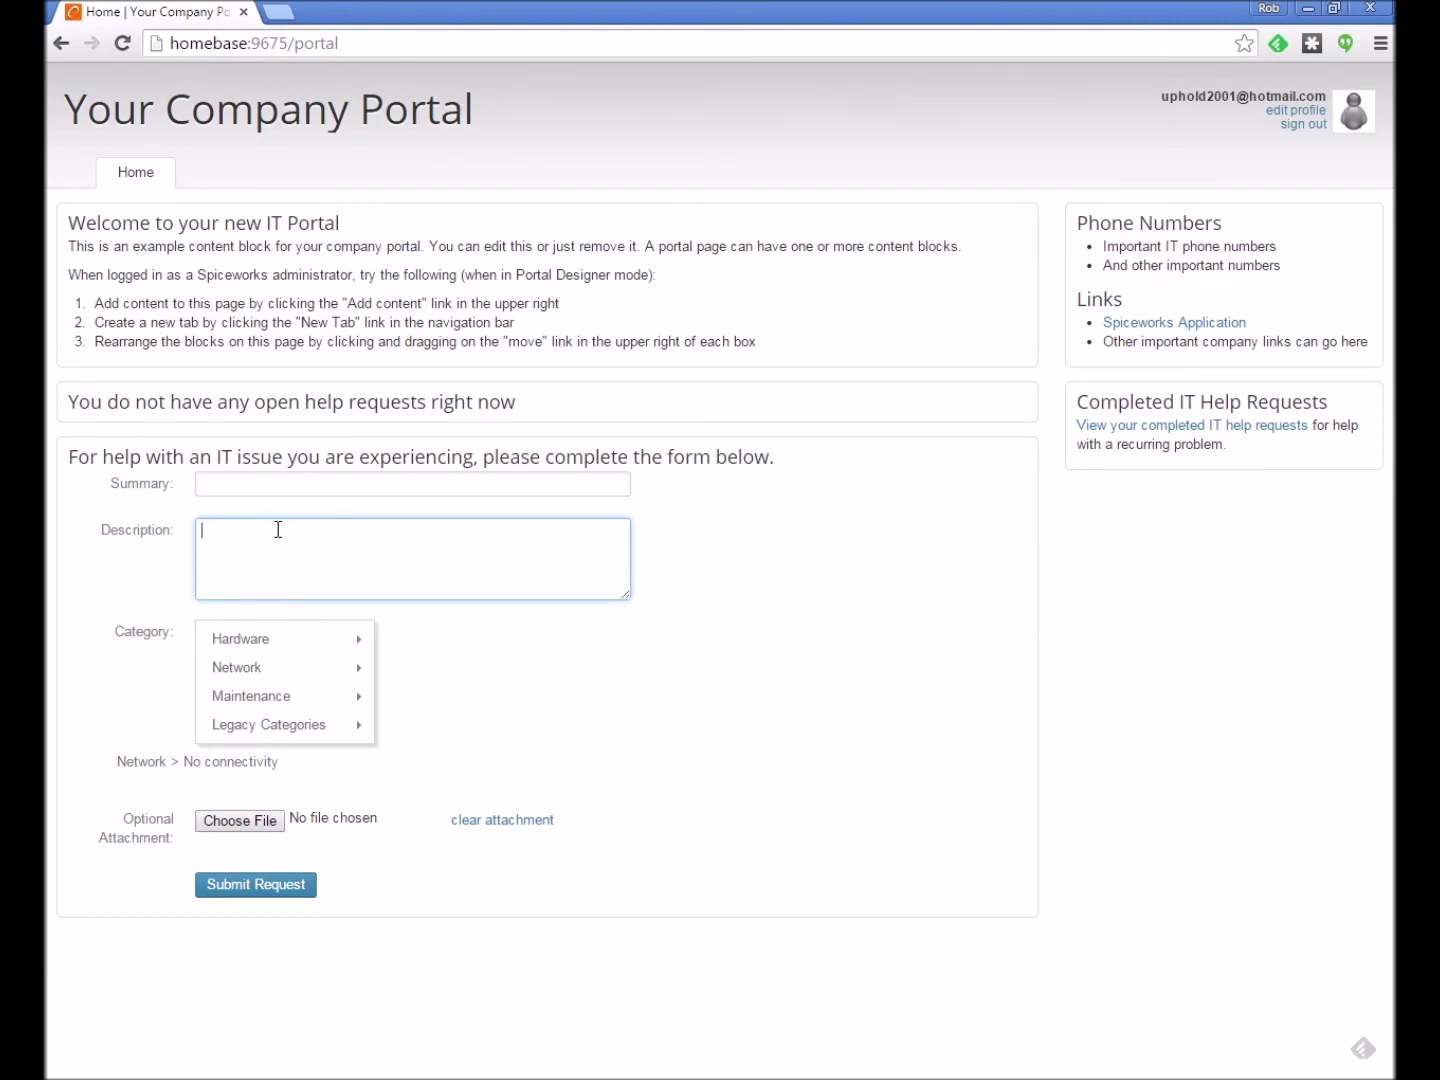
pyautogui.write('Test ticket')
pyautogui.hotkey('shift', 'Tab')
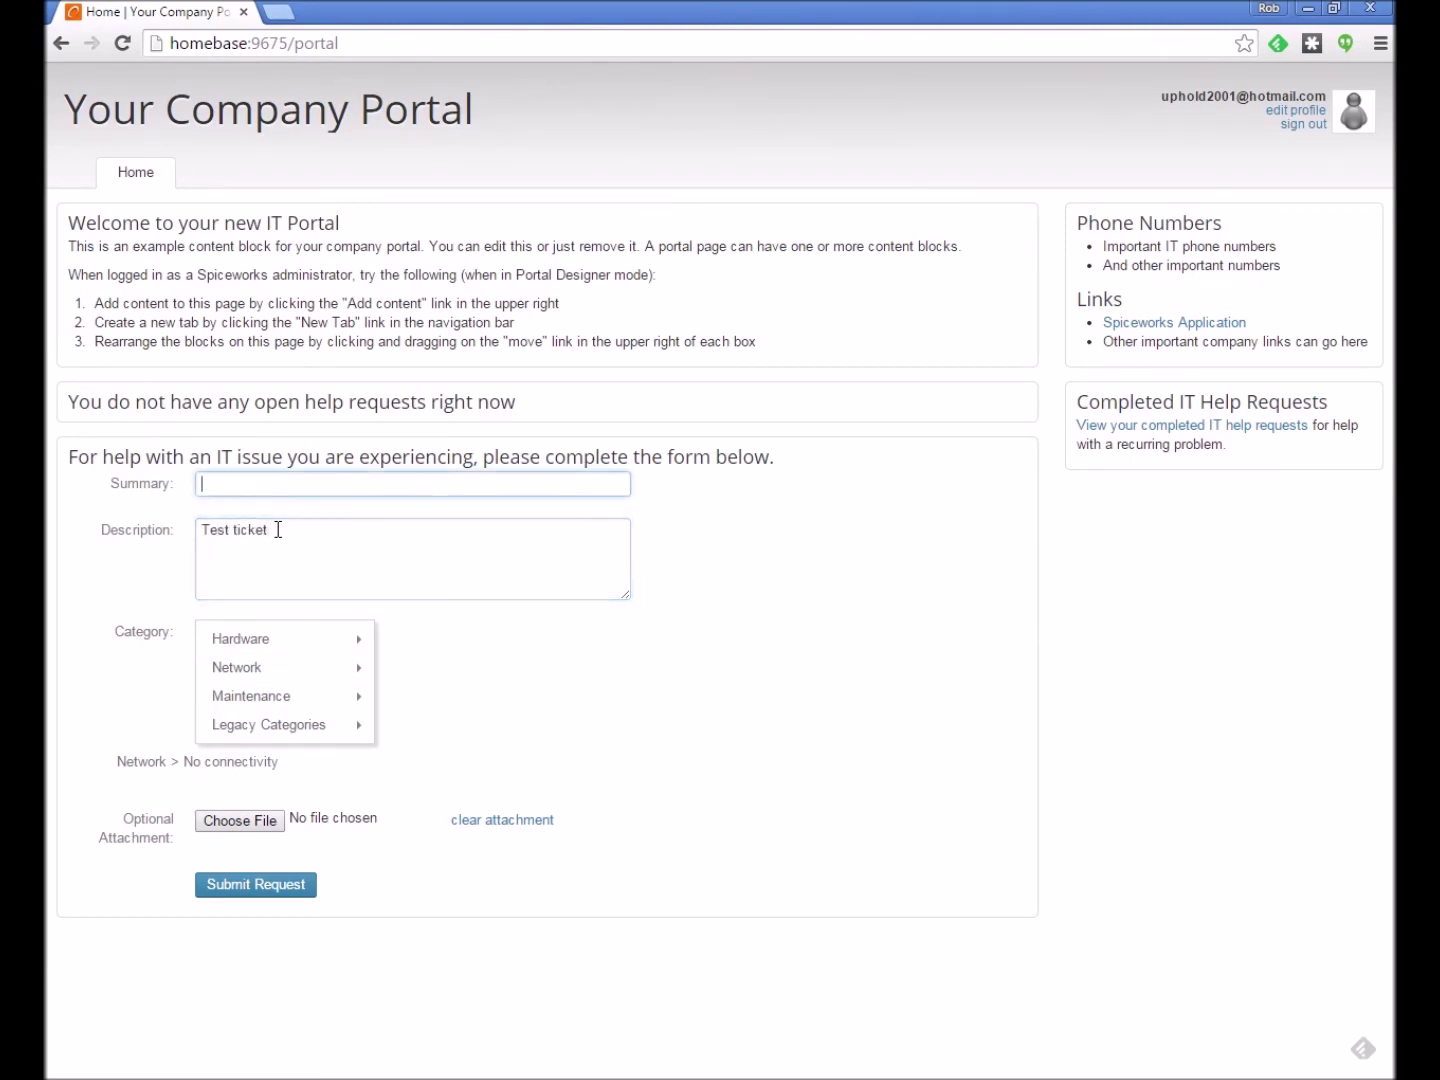
pyautogui.write('Hey!  This is a test')
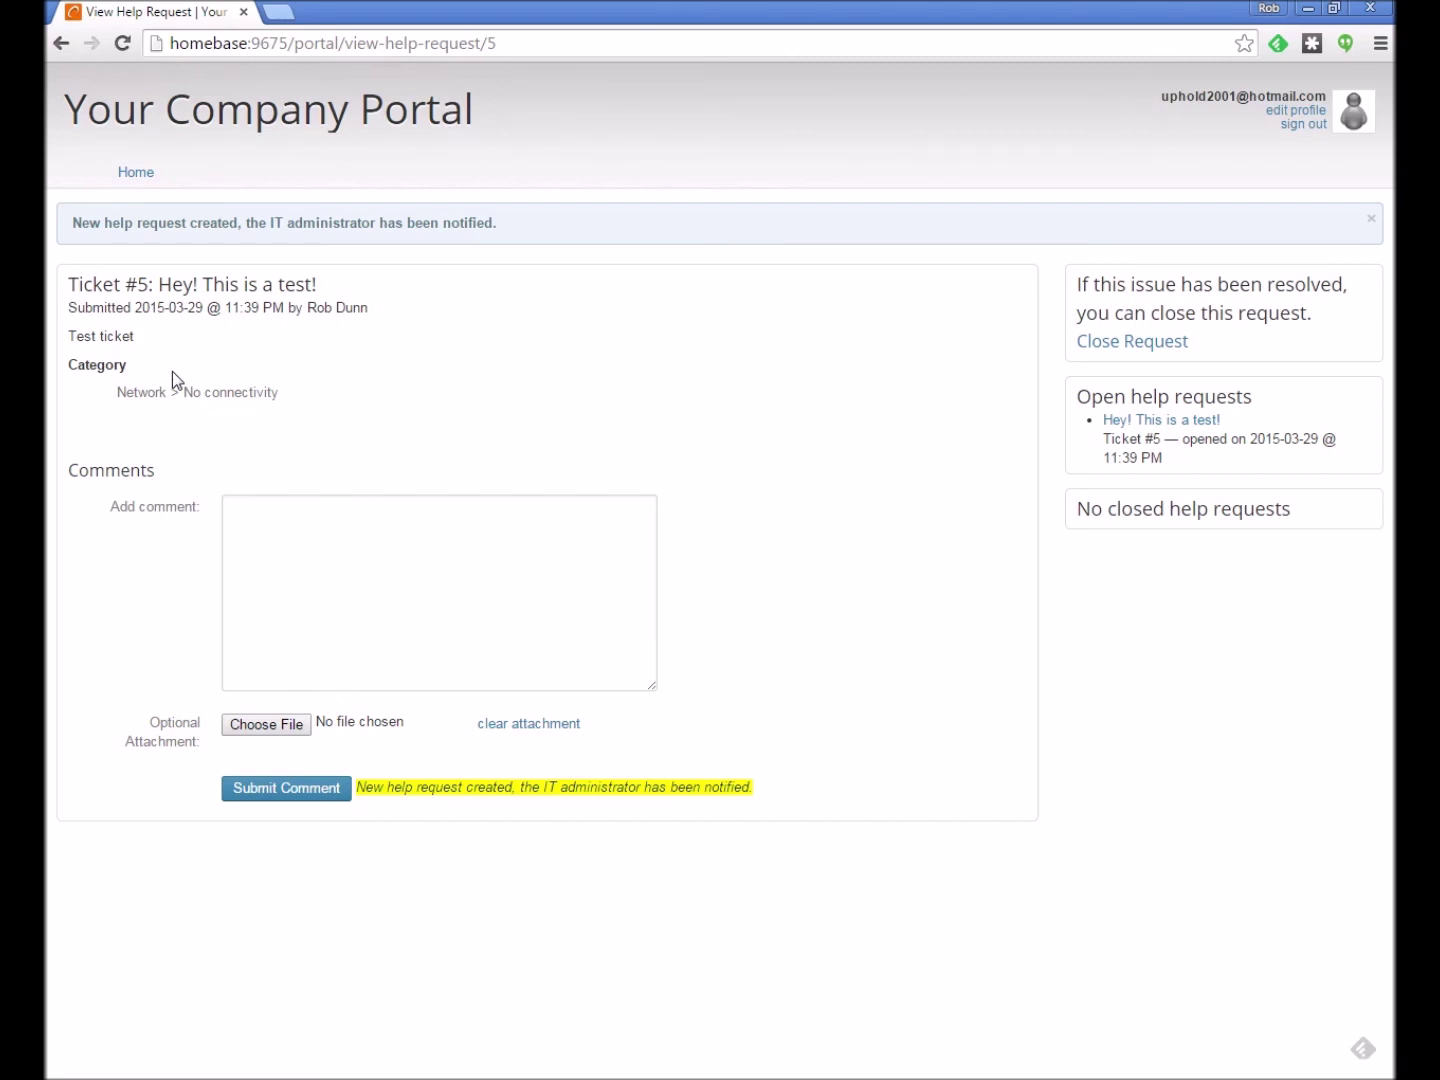
pyautogui.click(1310, 9)
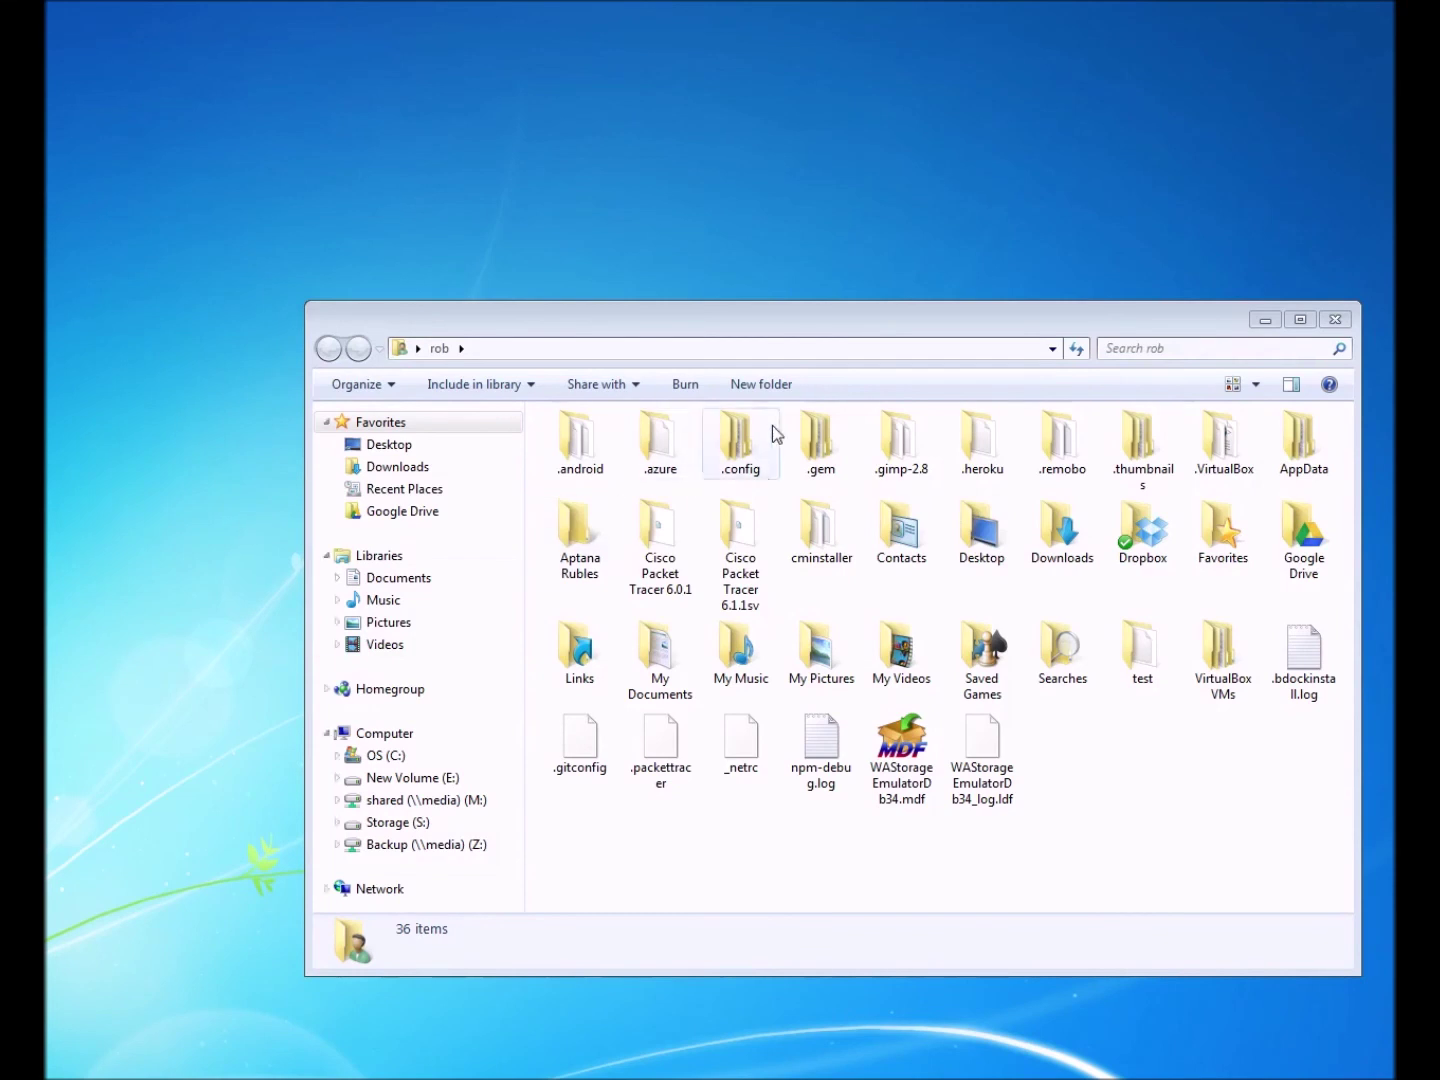
# Close the leftover rob folder window, reload the Help Desk list and open ticket #5.
pyautogui.click(1347, 321)
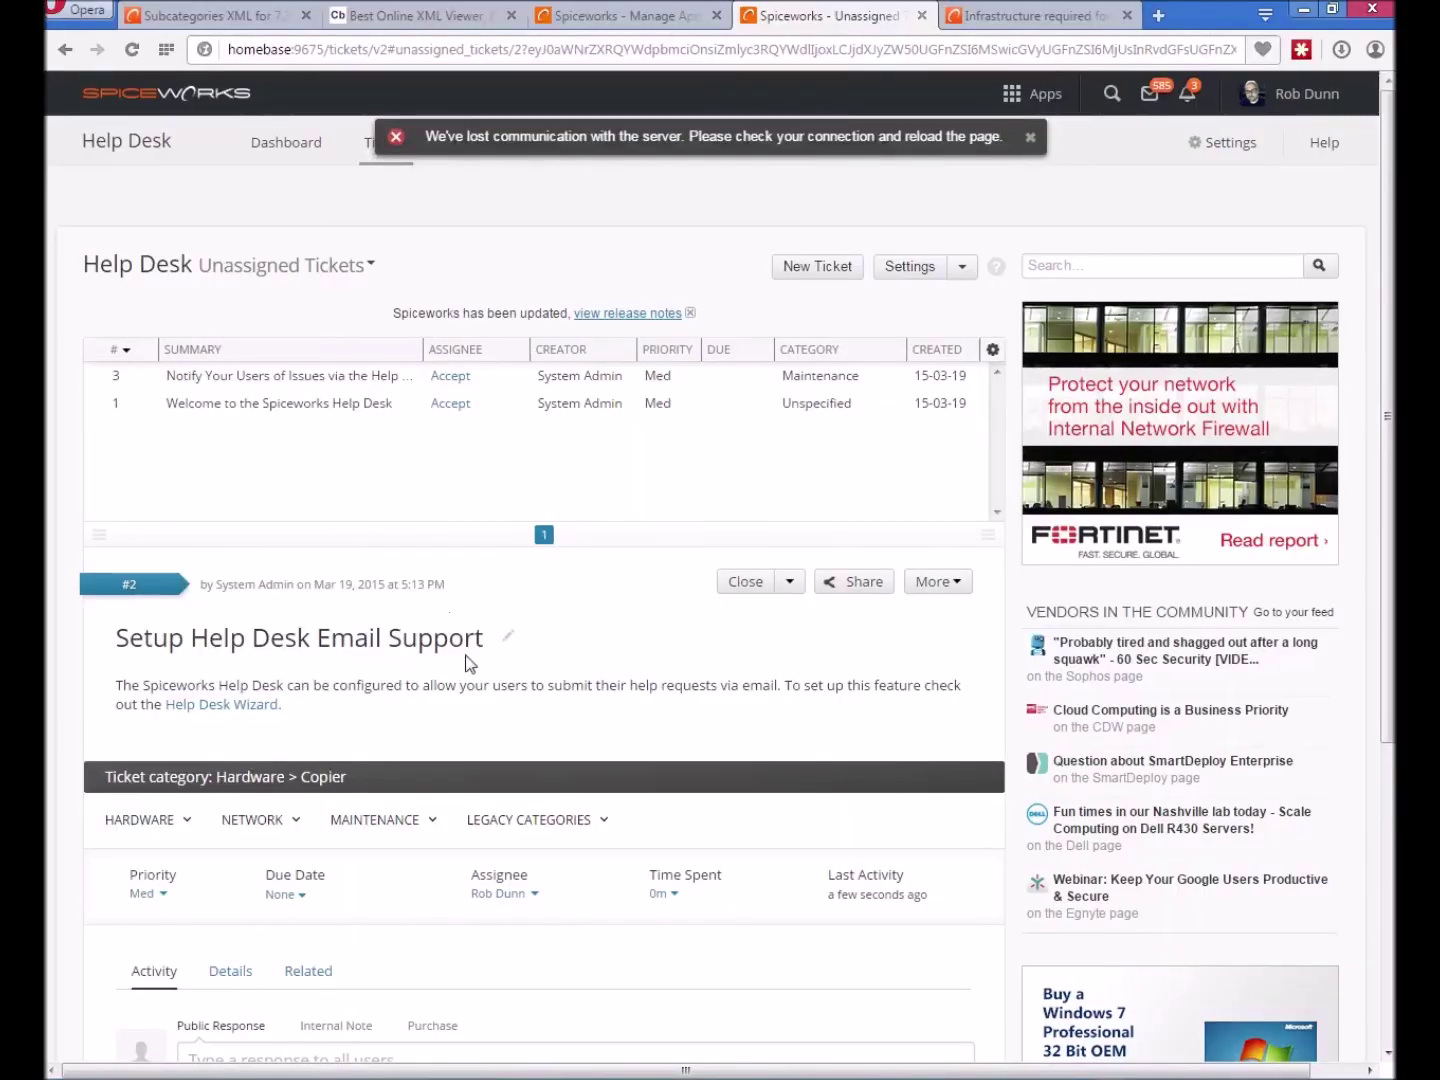
pyautogui.press('F5')
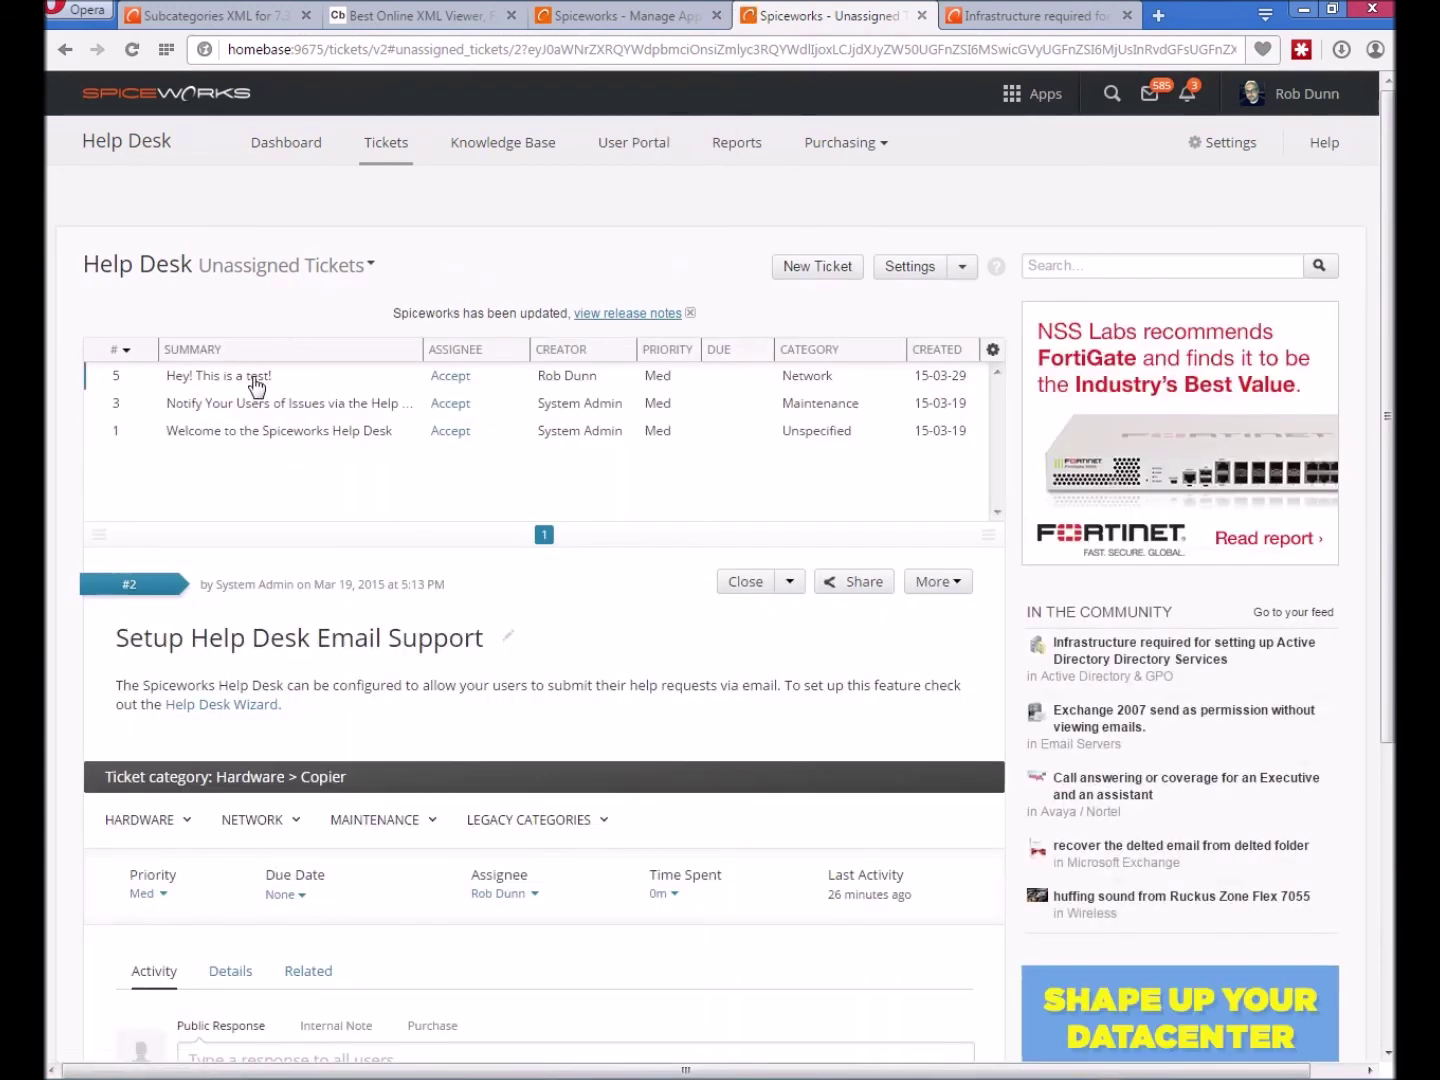
pyautogui.click(256, 386)
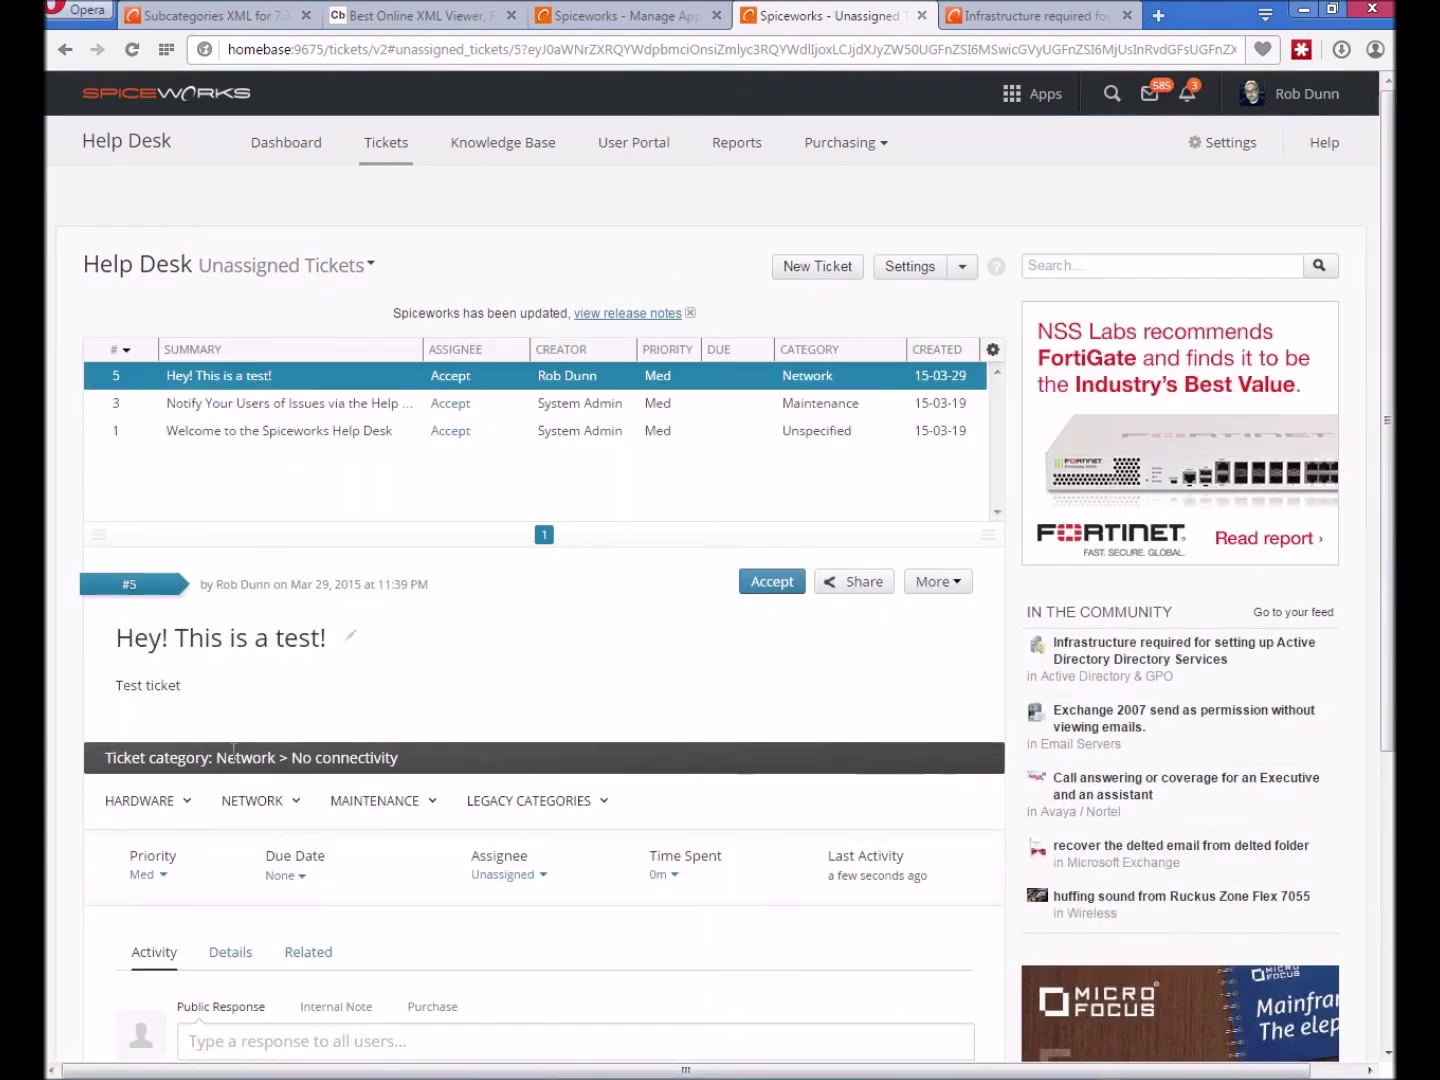